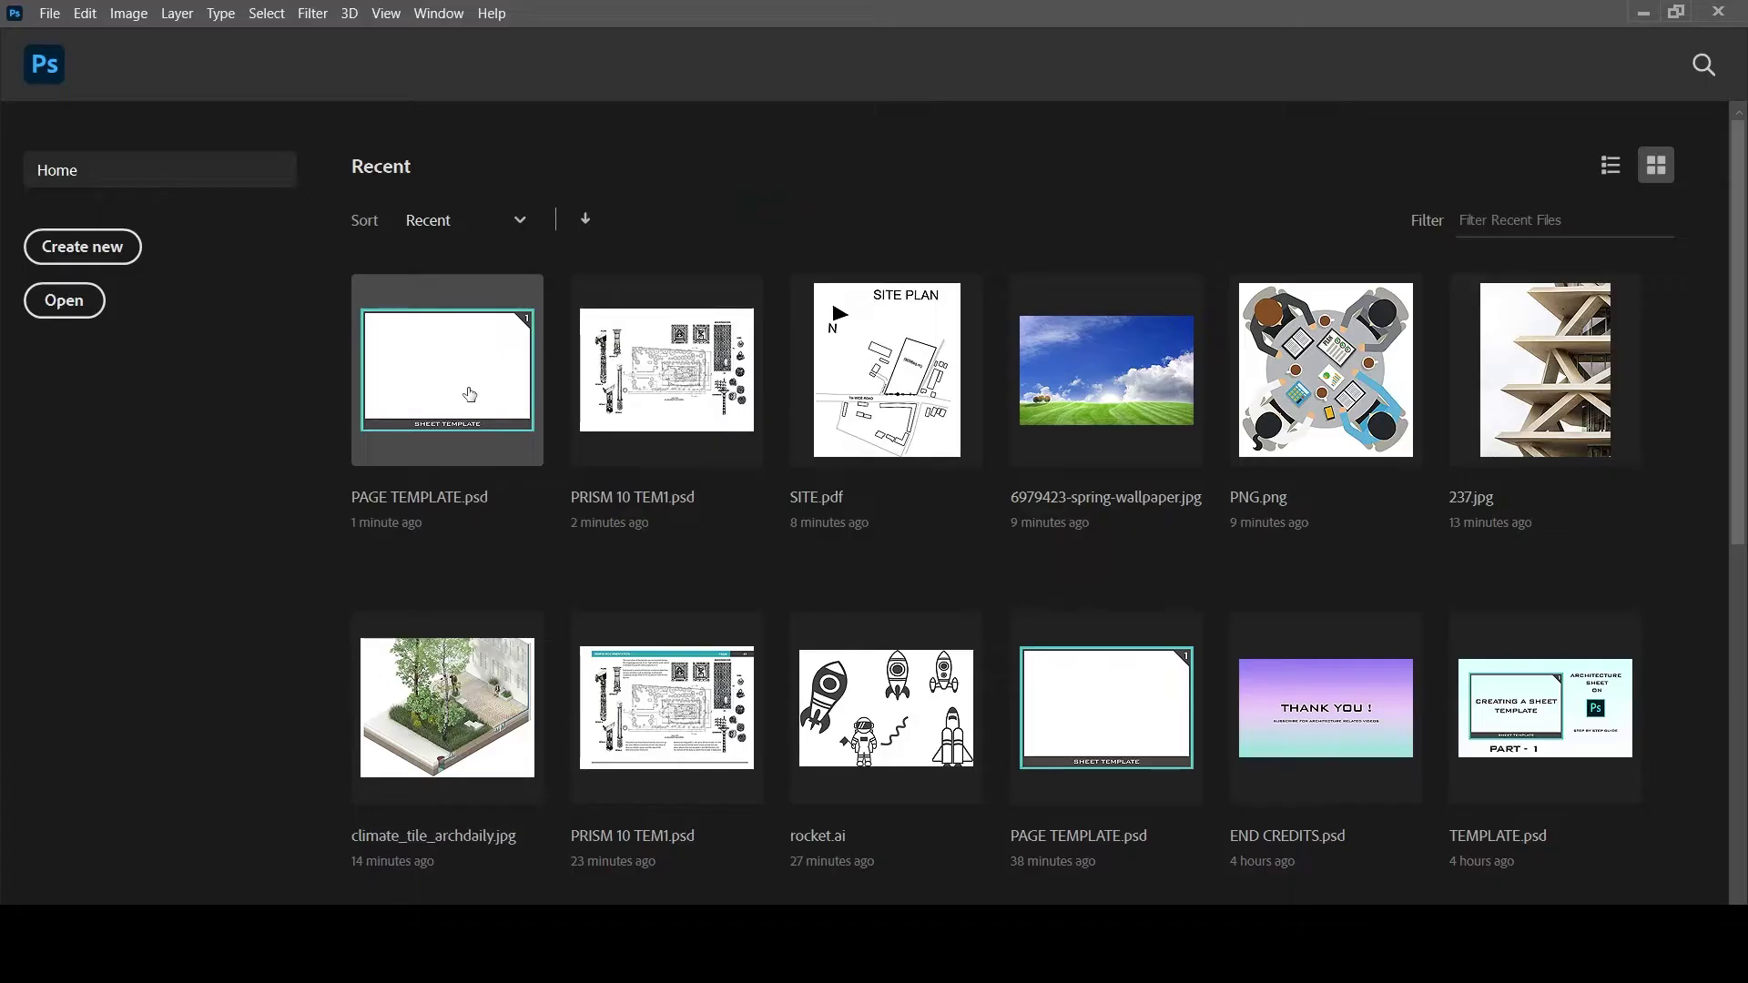
Step: Open PAGE TEMPLATE.psd from the recent files and clear the layer selection
{"action": "left_click", "coordinate": [467, 390]}
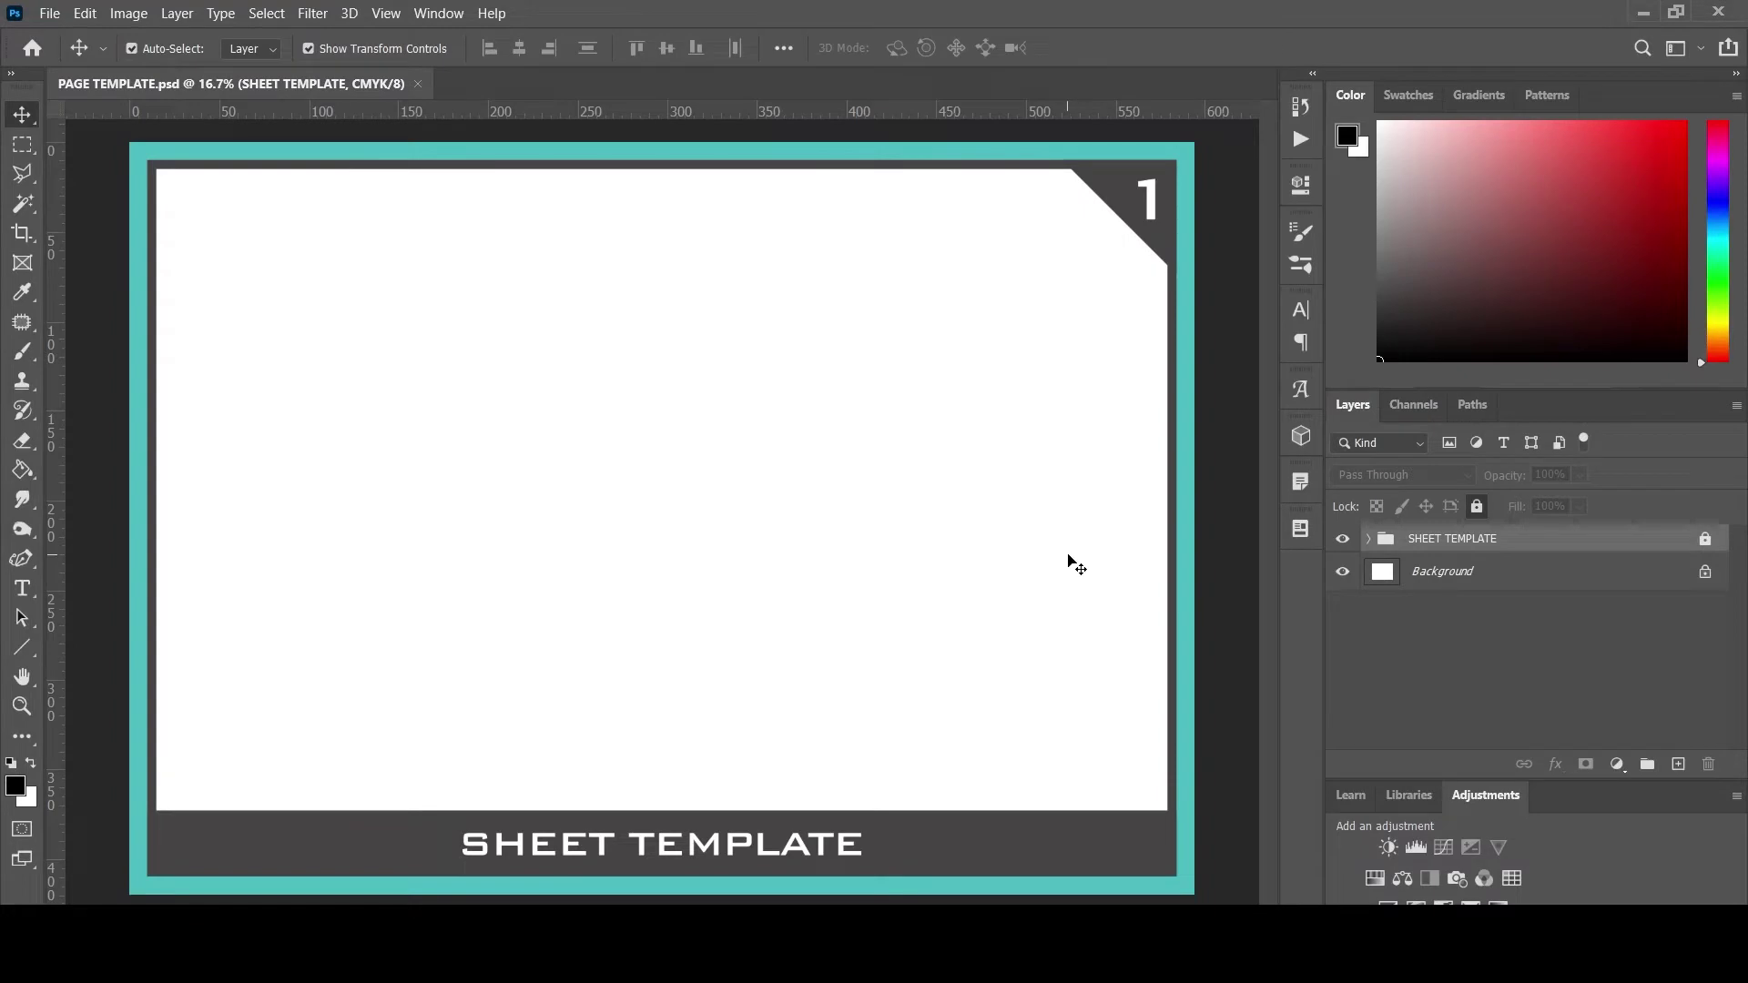
{"action": "left_click", "coordinate": [414, 854]}
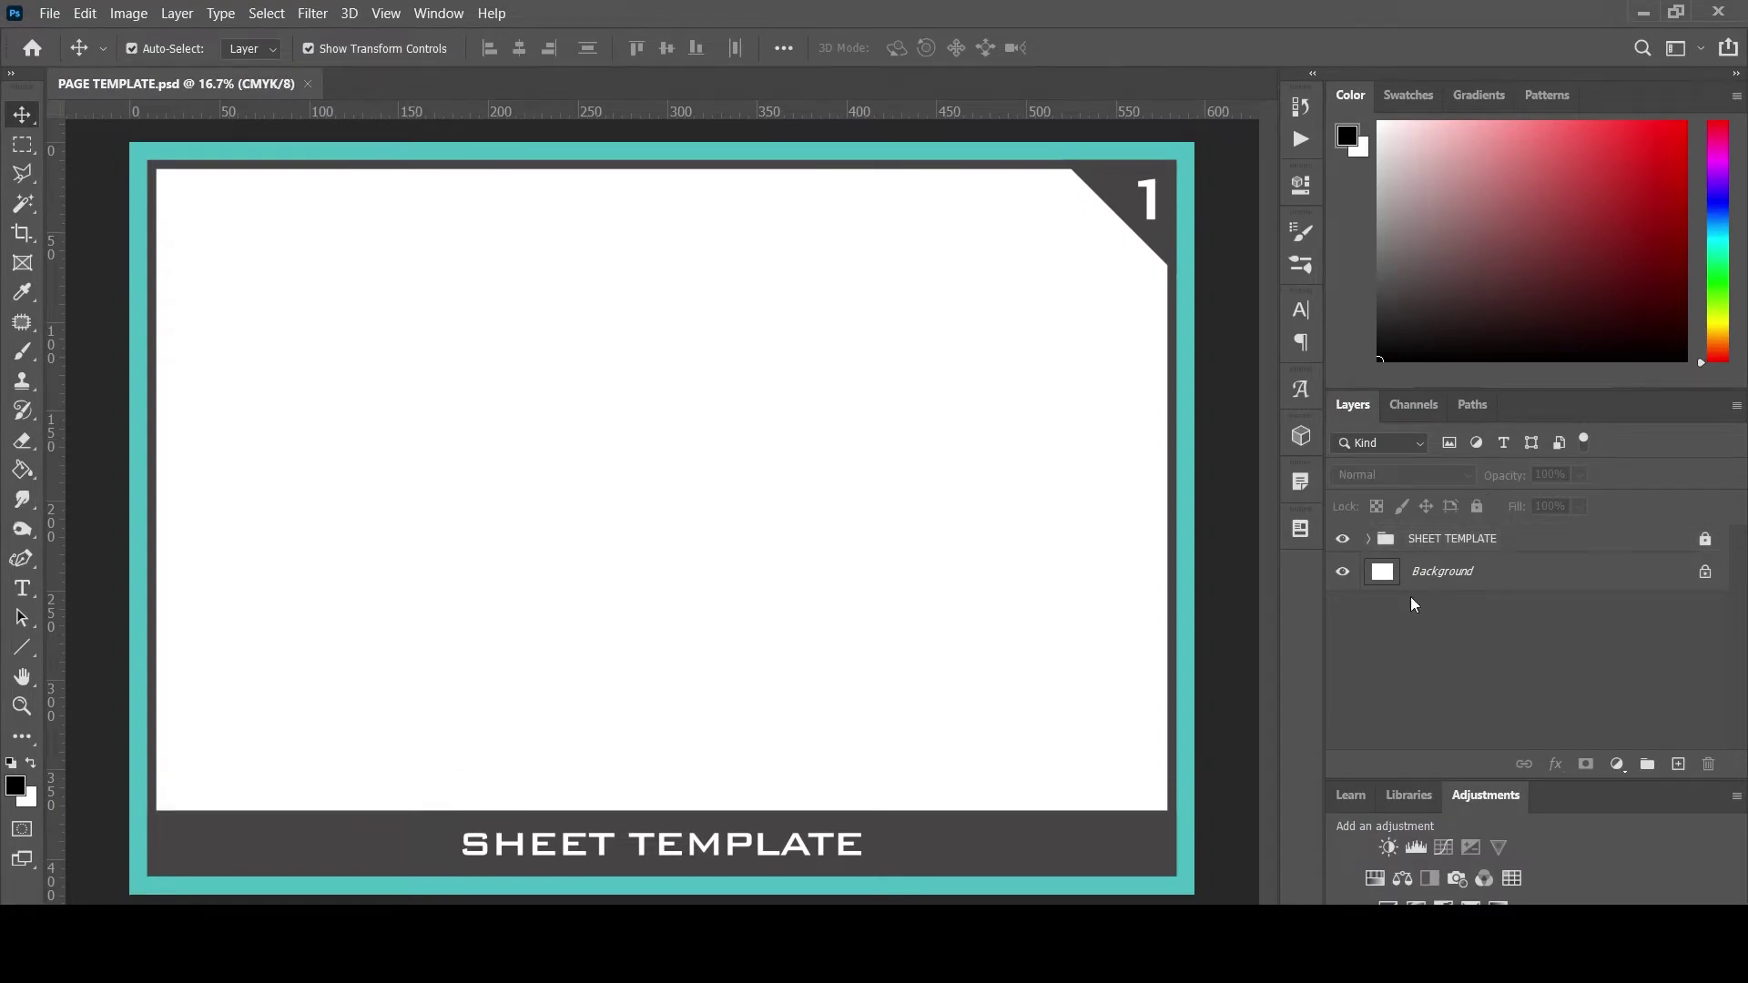
Step: Unlock the SHEET TEMPLATE group, try moving its border artwork, and undo the move
{"action": "left_click", "coordinate": [1705, 538]}
{"action": "left_click_drag", "start_coordinate": [1076, 869], "coordinate": [1019, 771]}
{"action": "key", "text": "ctrl+z"}
{"action": "left_click", "coordinate": [1022, 770]}
{"action": "scroll", "coordinate": [1576, 608], "scroll_direction": "up", "scroll_amount": 3}
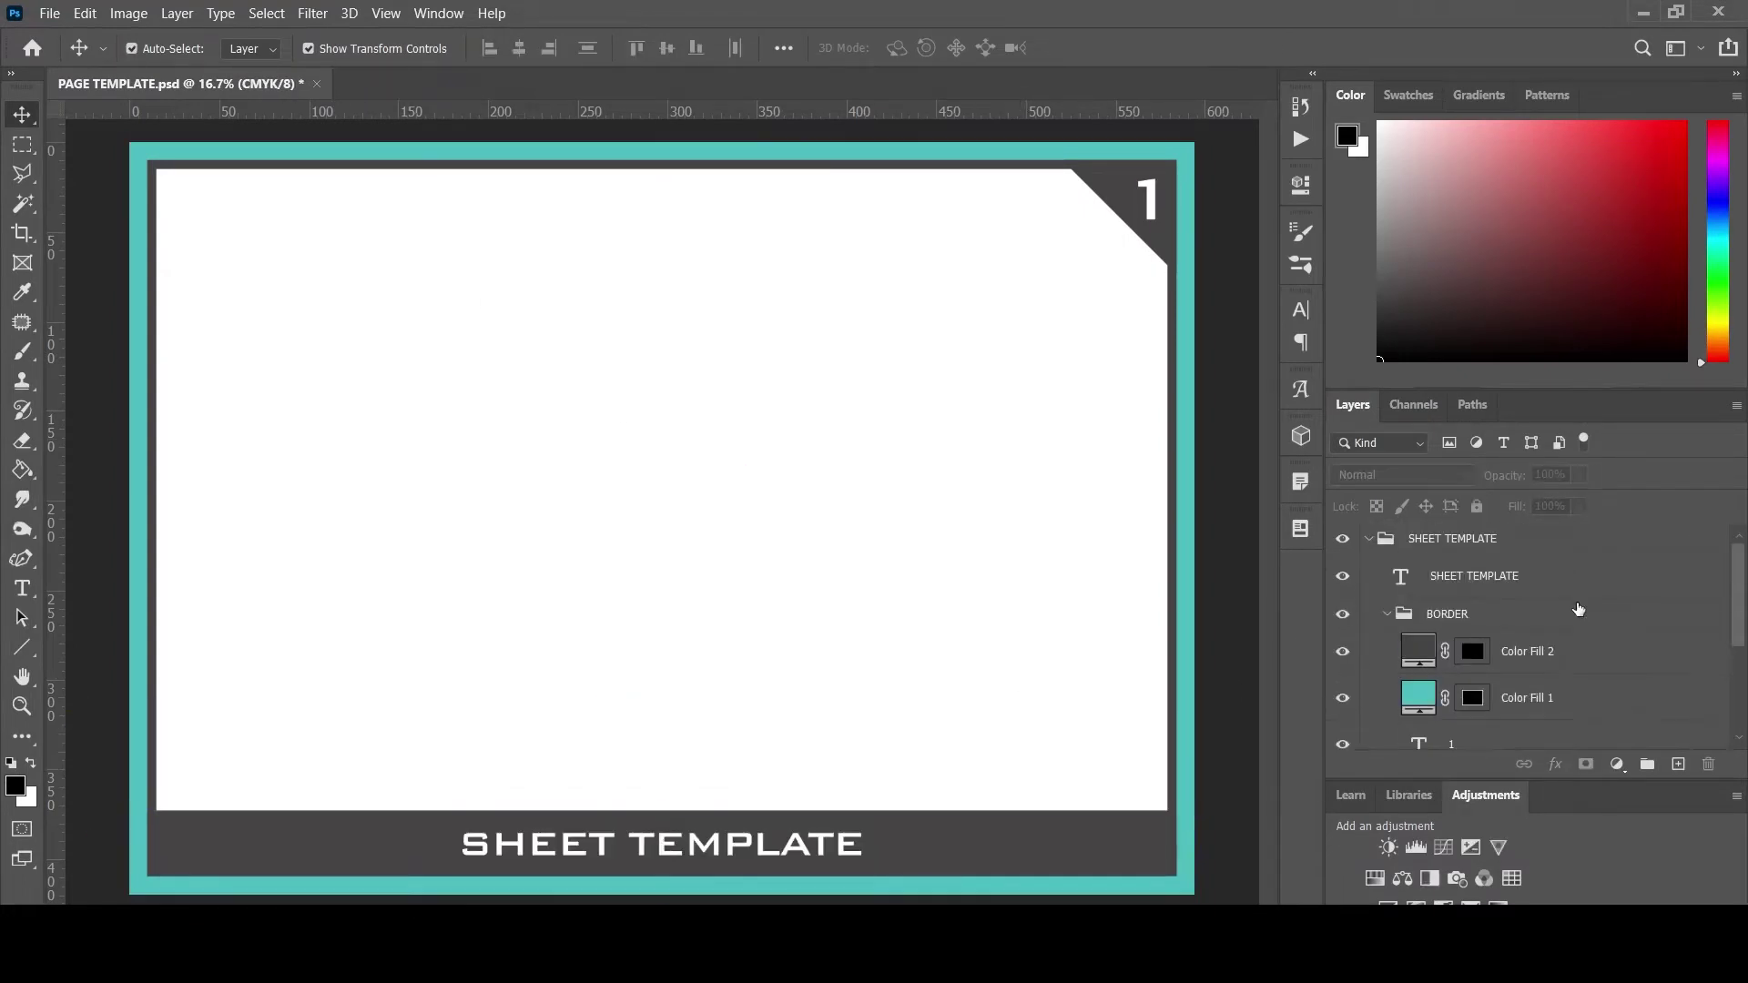
Step: Collapse the SHEET TEMPLATE group, lock all of it, and deselect it
{"action": "left_click", "coordinate": [1367, 538]}
{"action": "left_click", "coordinate": [1547, 538]}
{"action": "left_click", "coordinate": [1476, 507]}
{"action": "left_click", "coordinate": [1186, 557]}
Step: Hide and show the SHEET TEMPLATE group to examine the white background beneath it
{"action": "left_click", "coordinate": [1340, 538]}
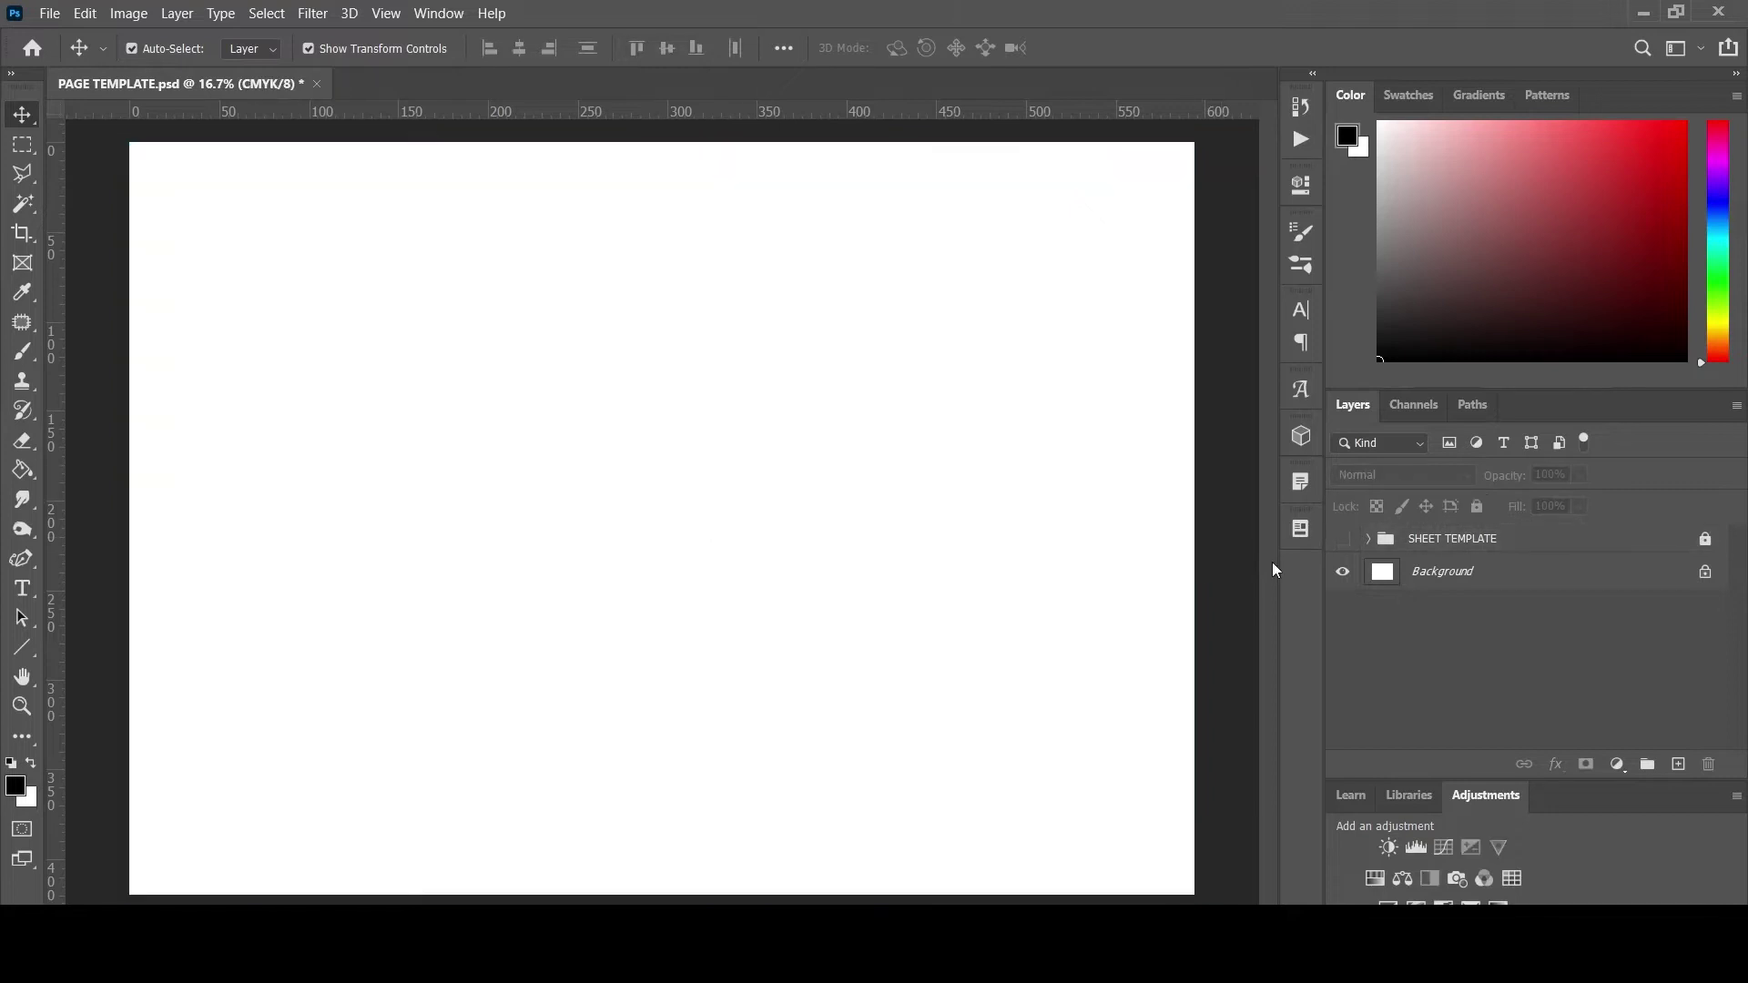
{"action": "left_click", "coordinate": [1340, 538]}
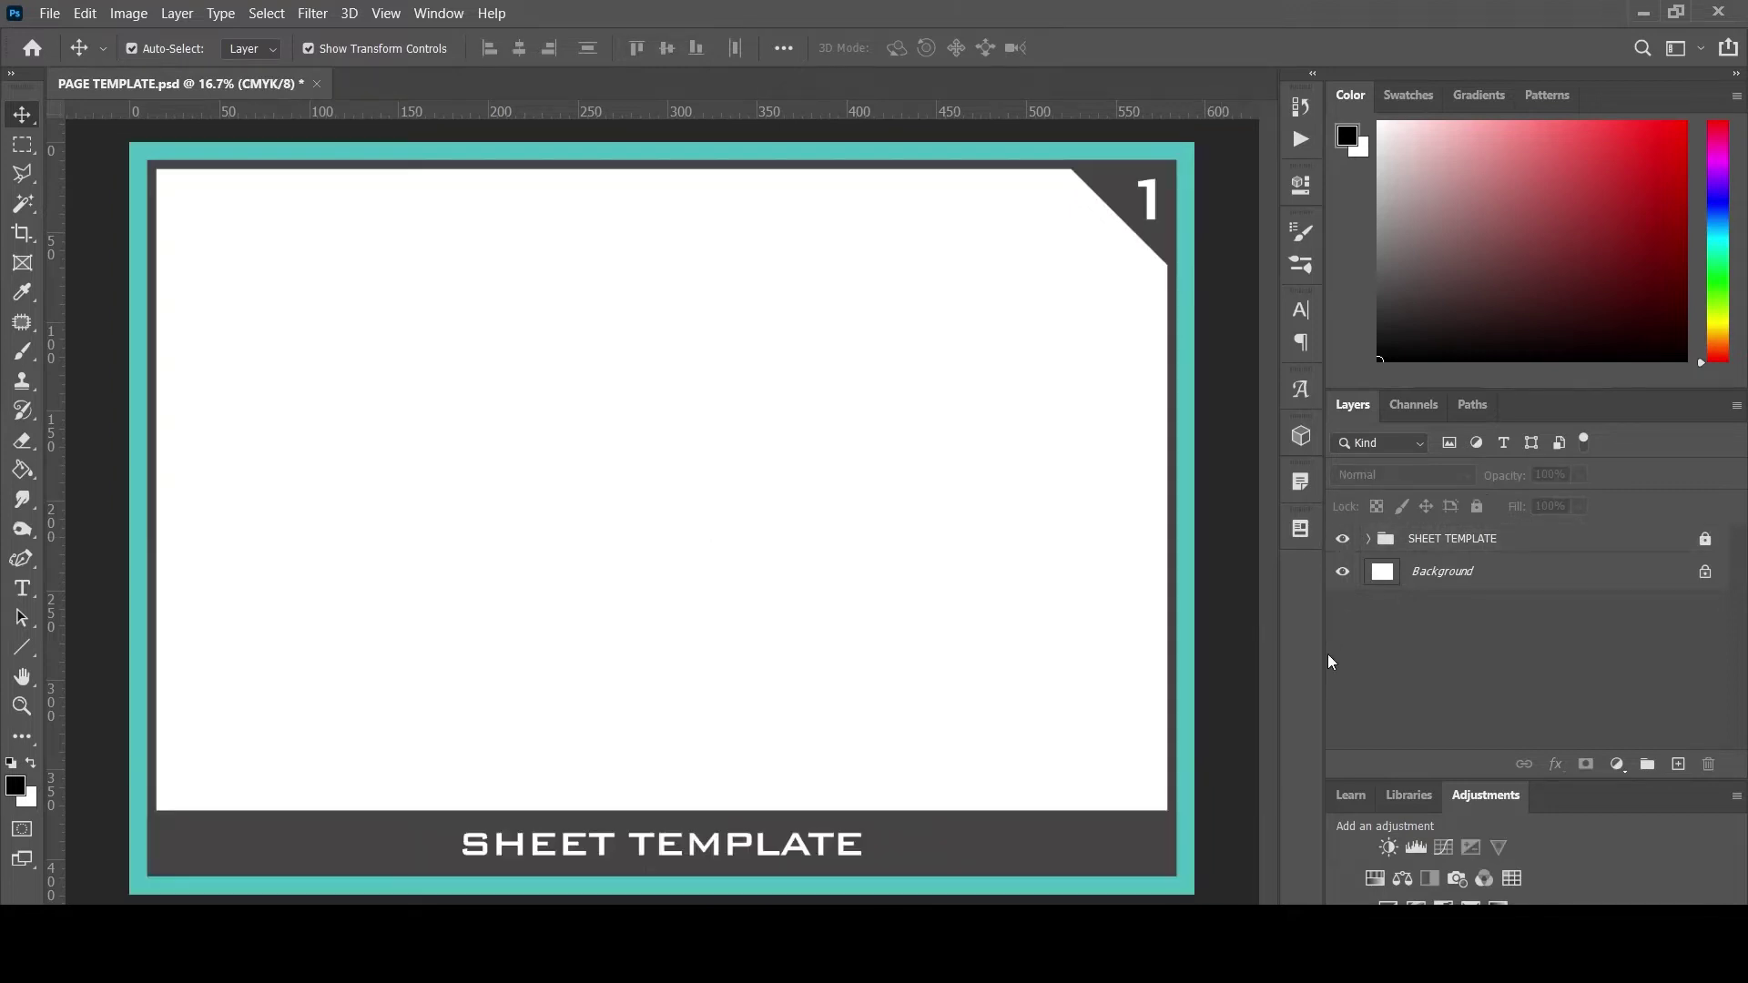
{"action": "left_click", "coordinate": [1342, 538]}
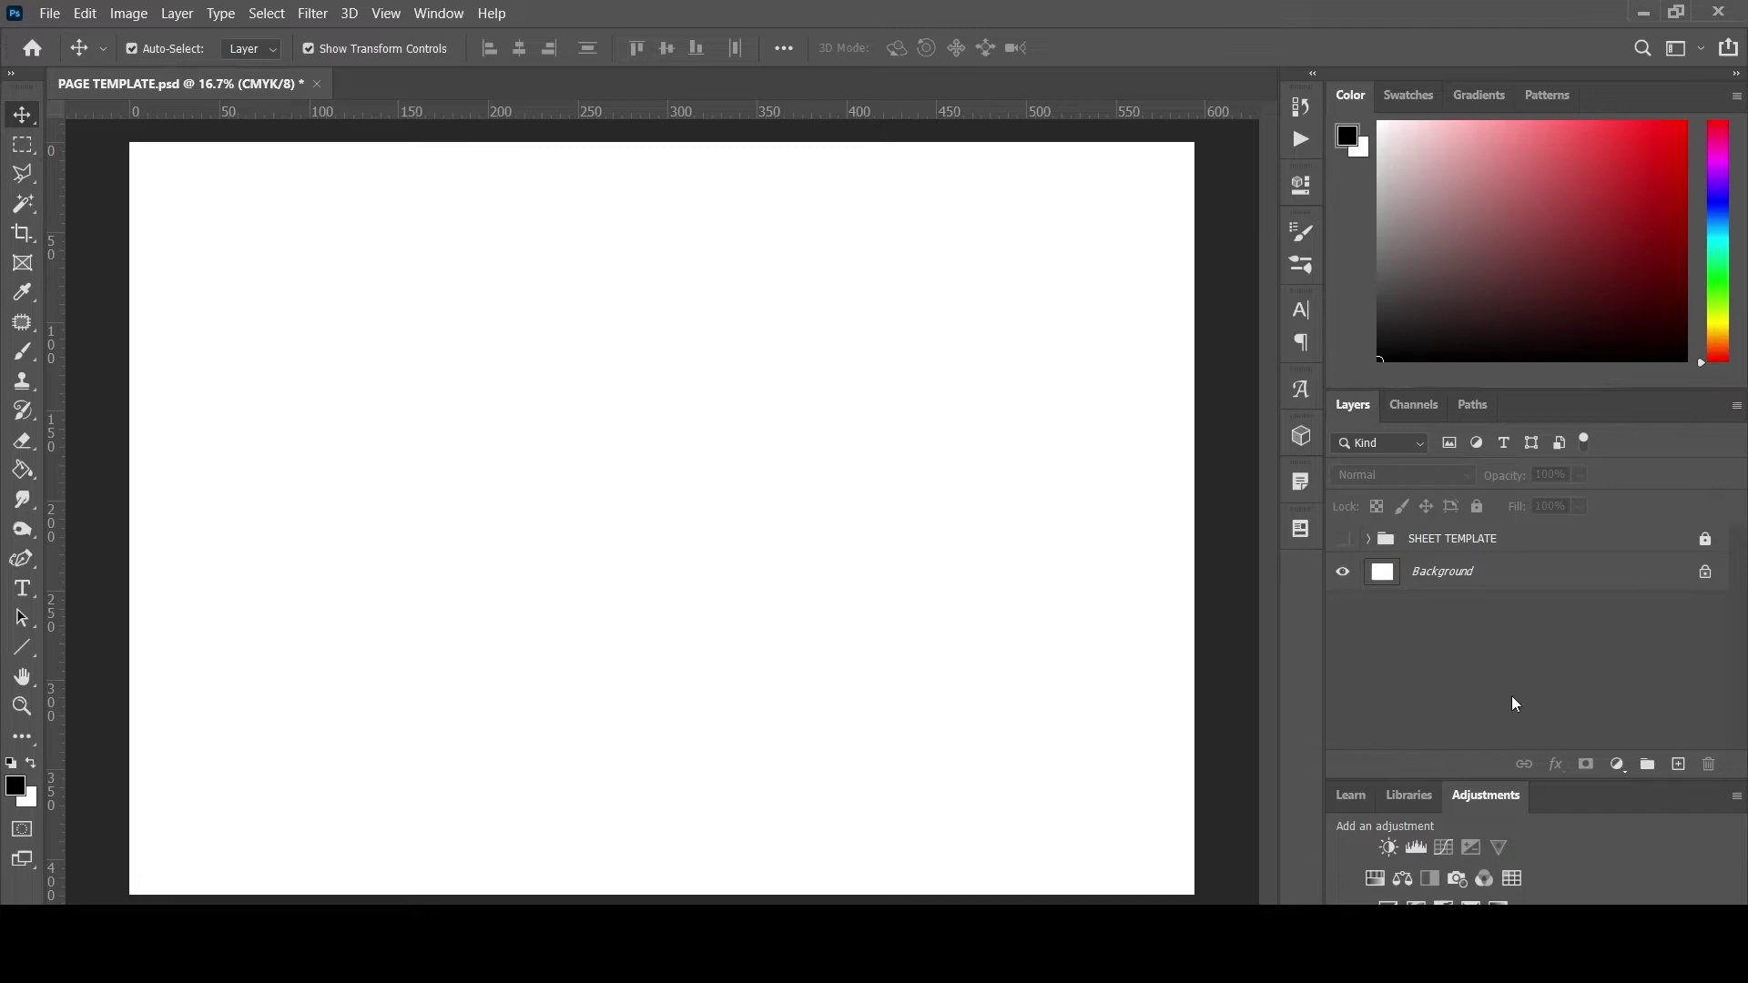
{"action": "left_click", "coordinate": [1616, 765]}
{"action": "left_click", "coordinate": [1492, 739]}
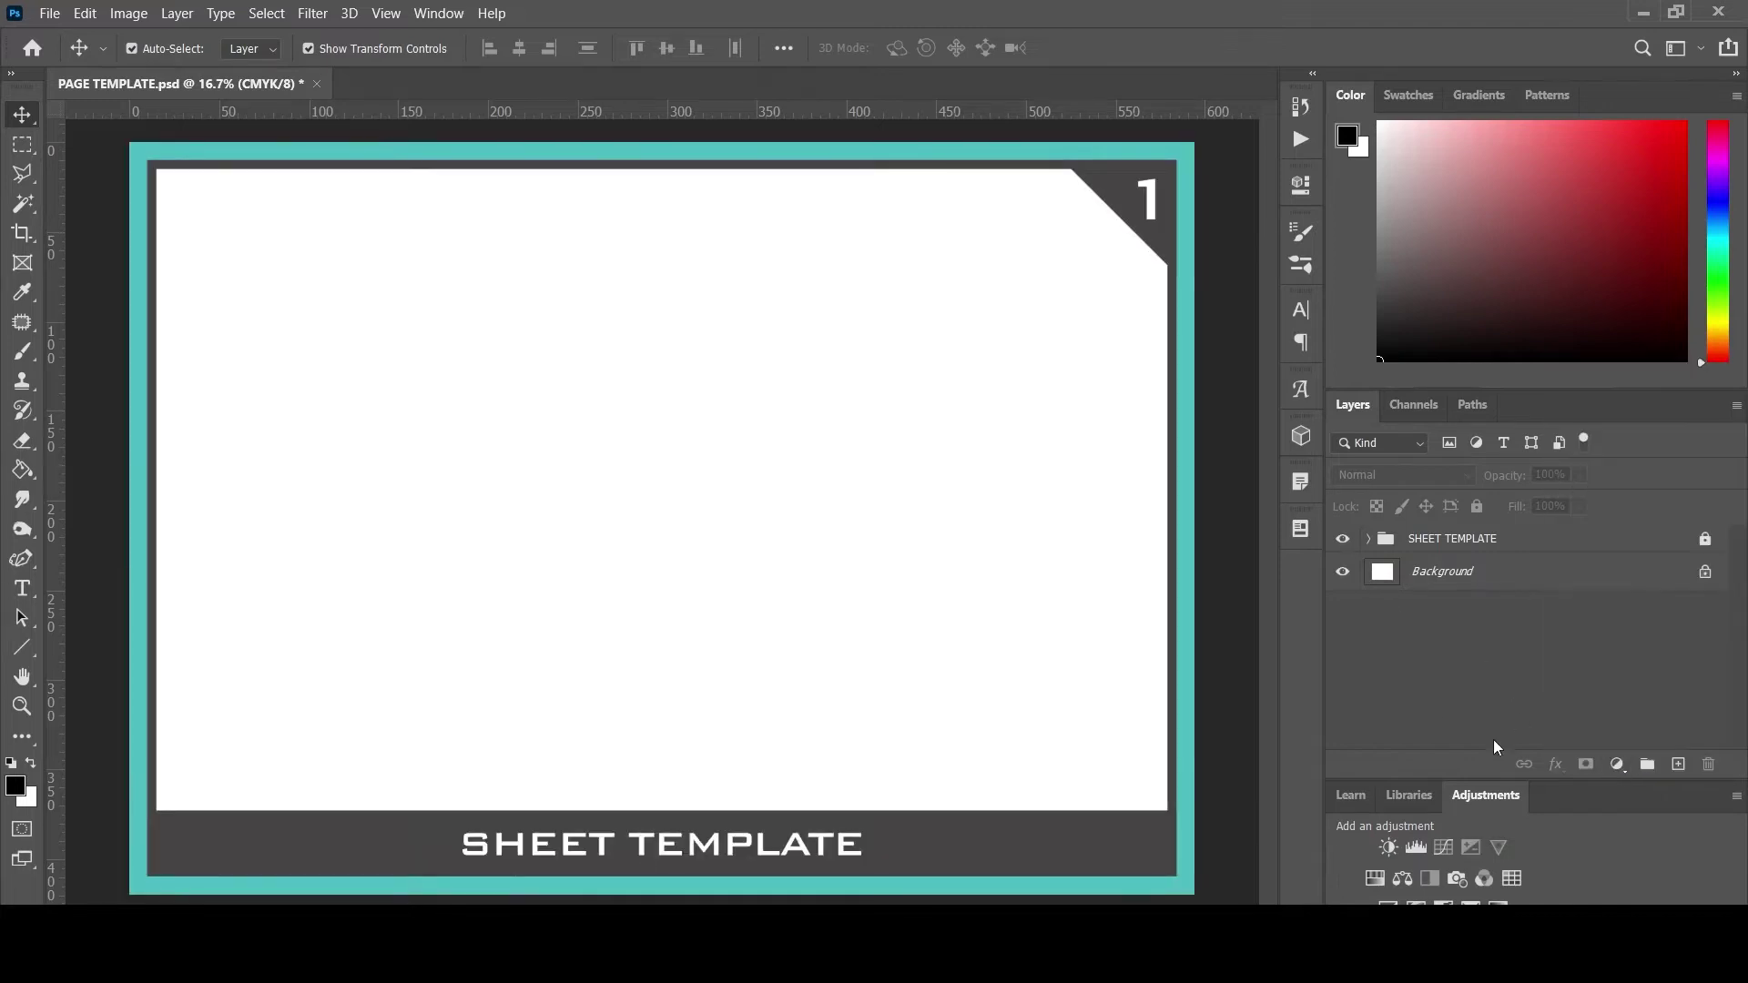
Step: Add a light green solid color fill layer and place it below the SHEET TEMPLATE group
{"action": "left_click", "coordinate": [1617, 764]}
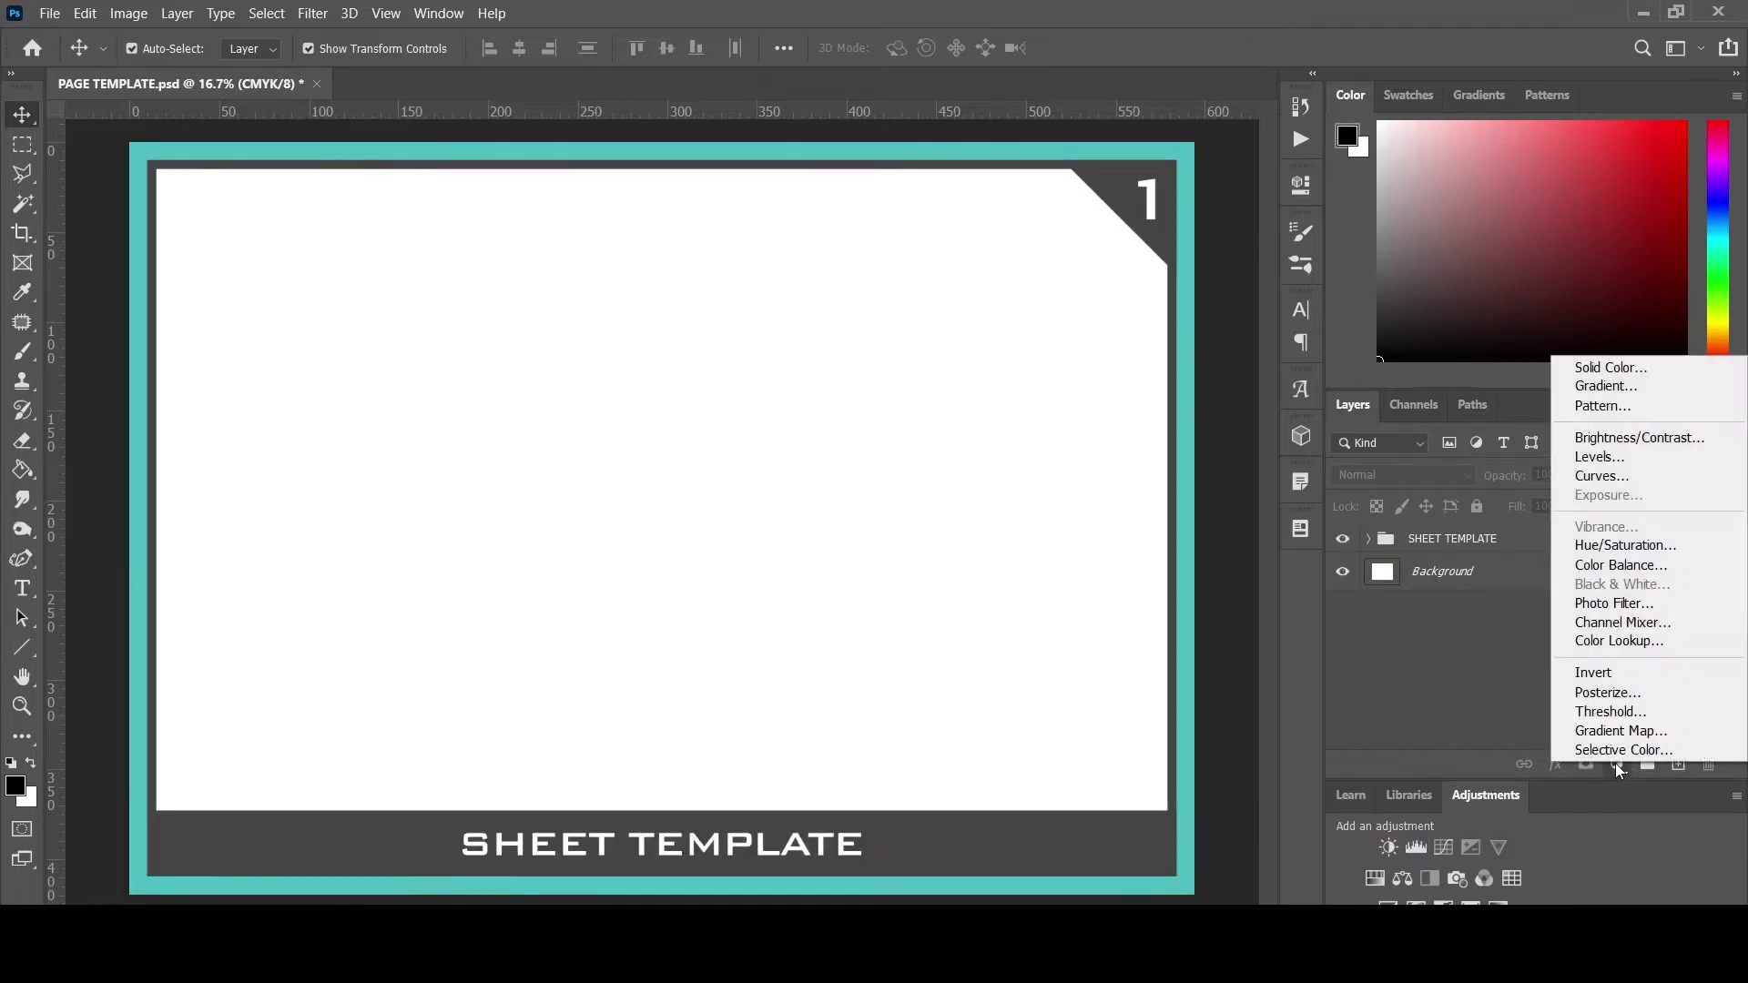
{"action": "left_click", "coordinate": [1612, 368]}
{"action": "left_click_drag", "start_coordinate": [1033, 605], "coordinate": [1089, 593]}
{"action": "left_click", "coordinate": [1076, 582]}
{"action": "left_click", "coordinate": [1508, 533]}
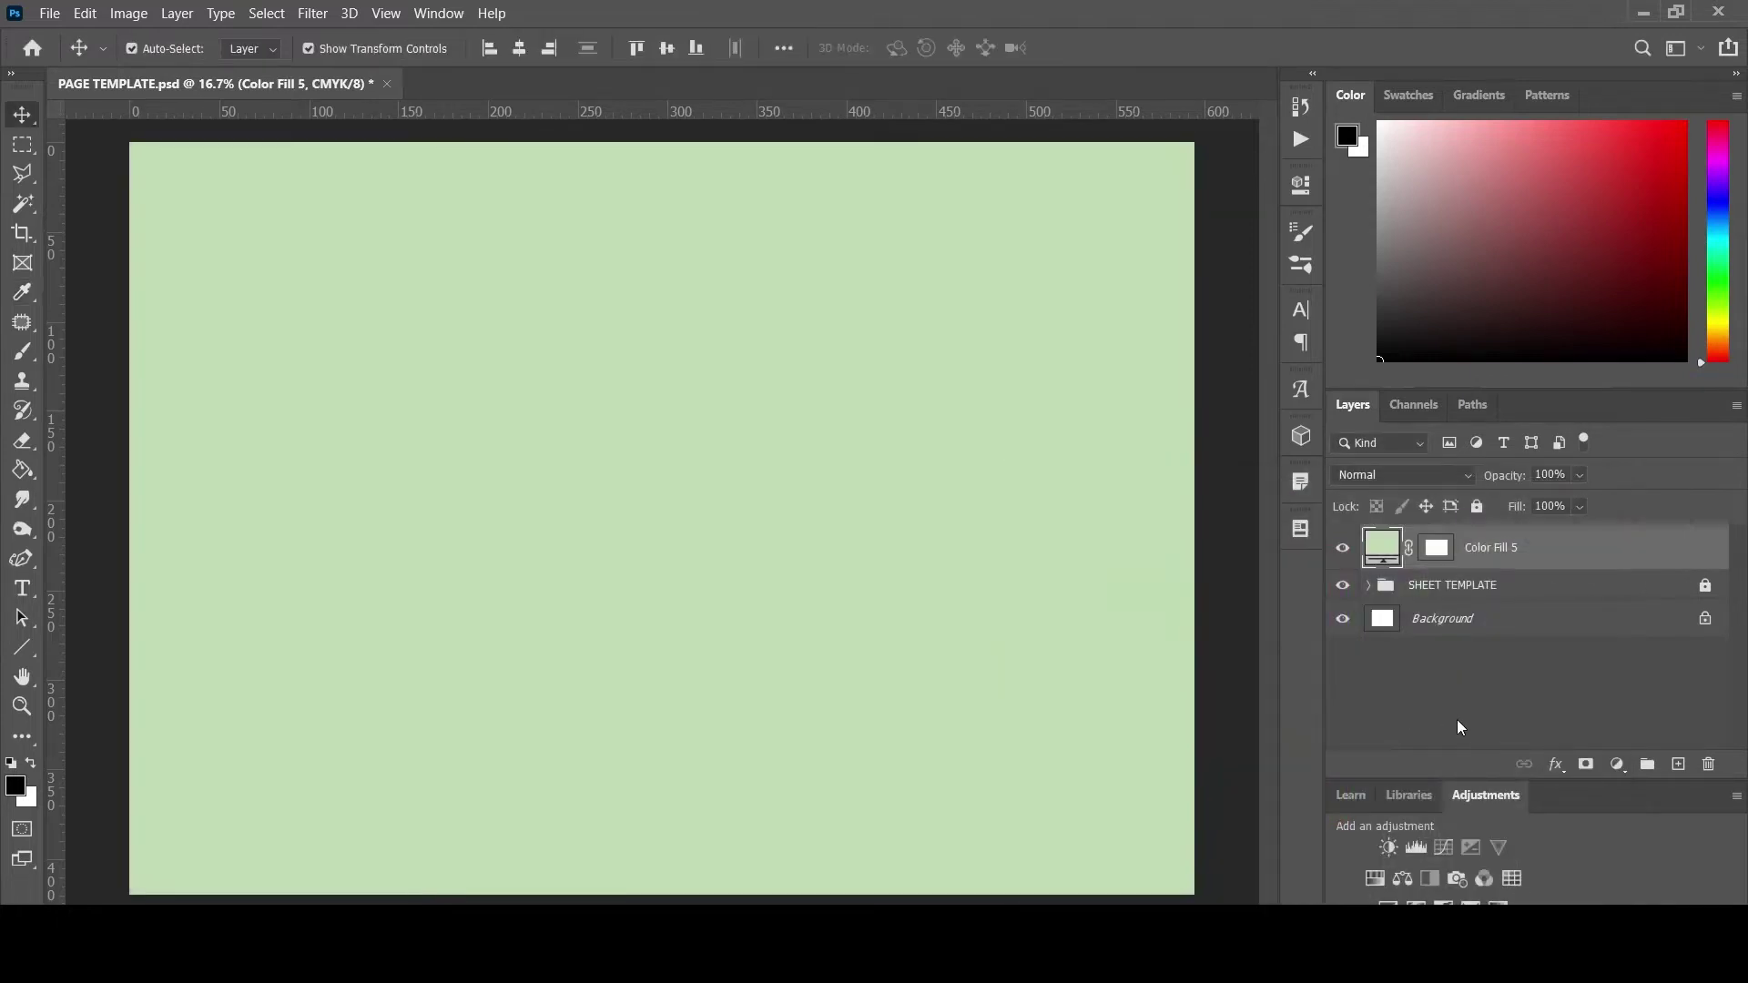
{"action": "left_click_drag", "start_coordinate": [1513, 550], "coordinate": [1512, 603]}
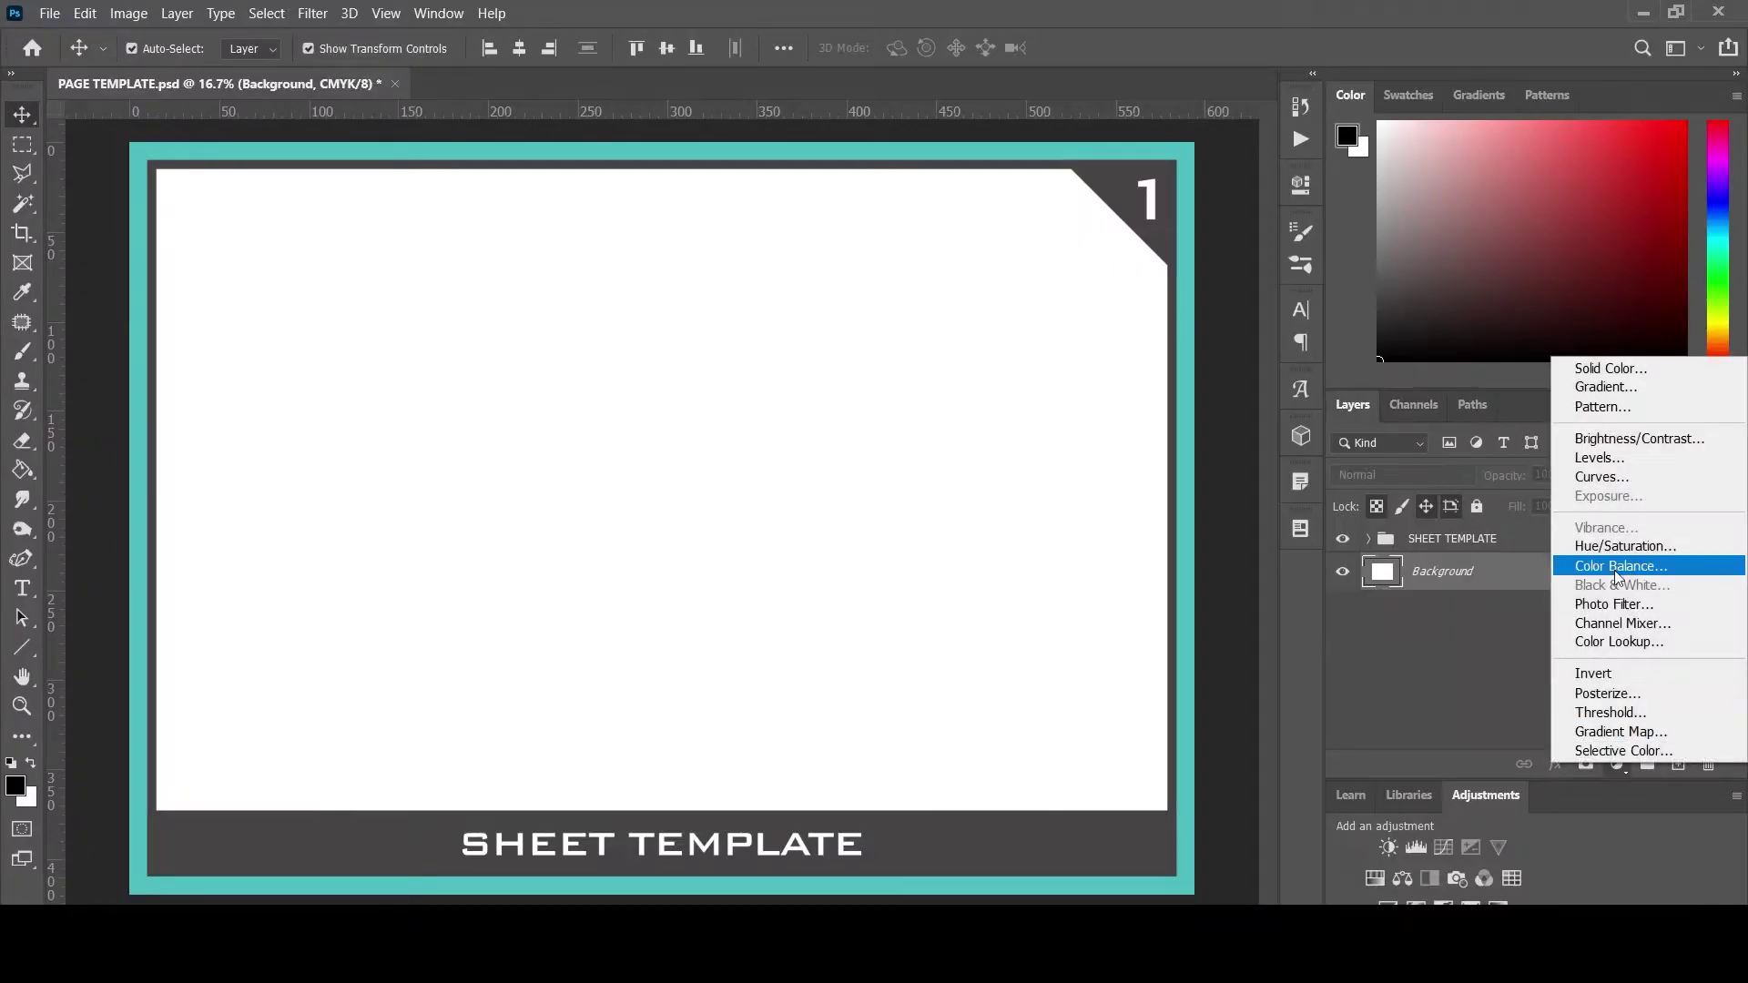
Step: Add a gradient fill layer above the Background layer and look through the gradient presets
{"action": "left_click", "coordinate": [1600, 388]}
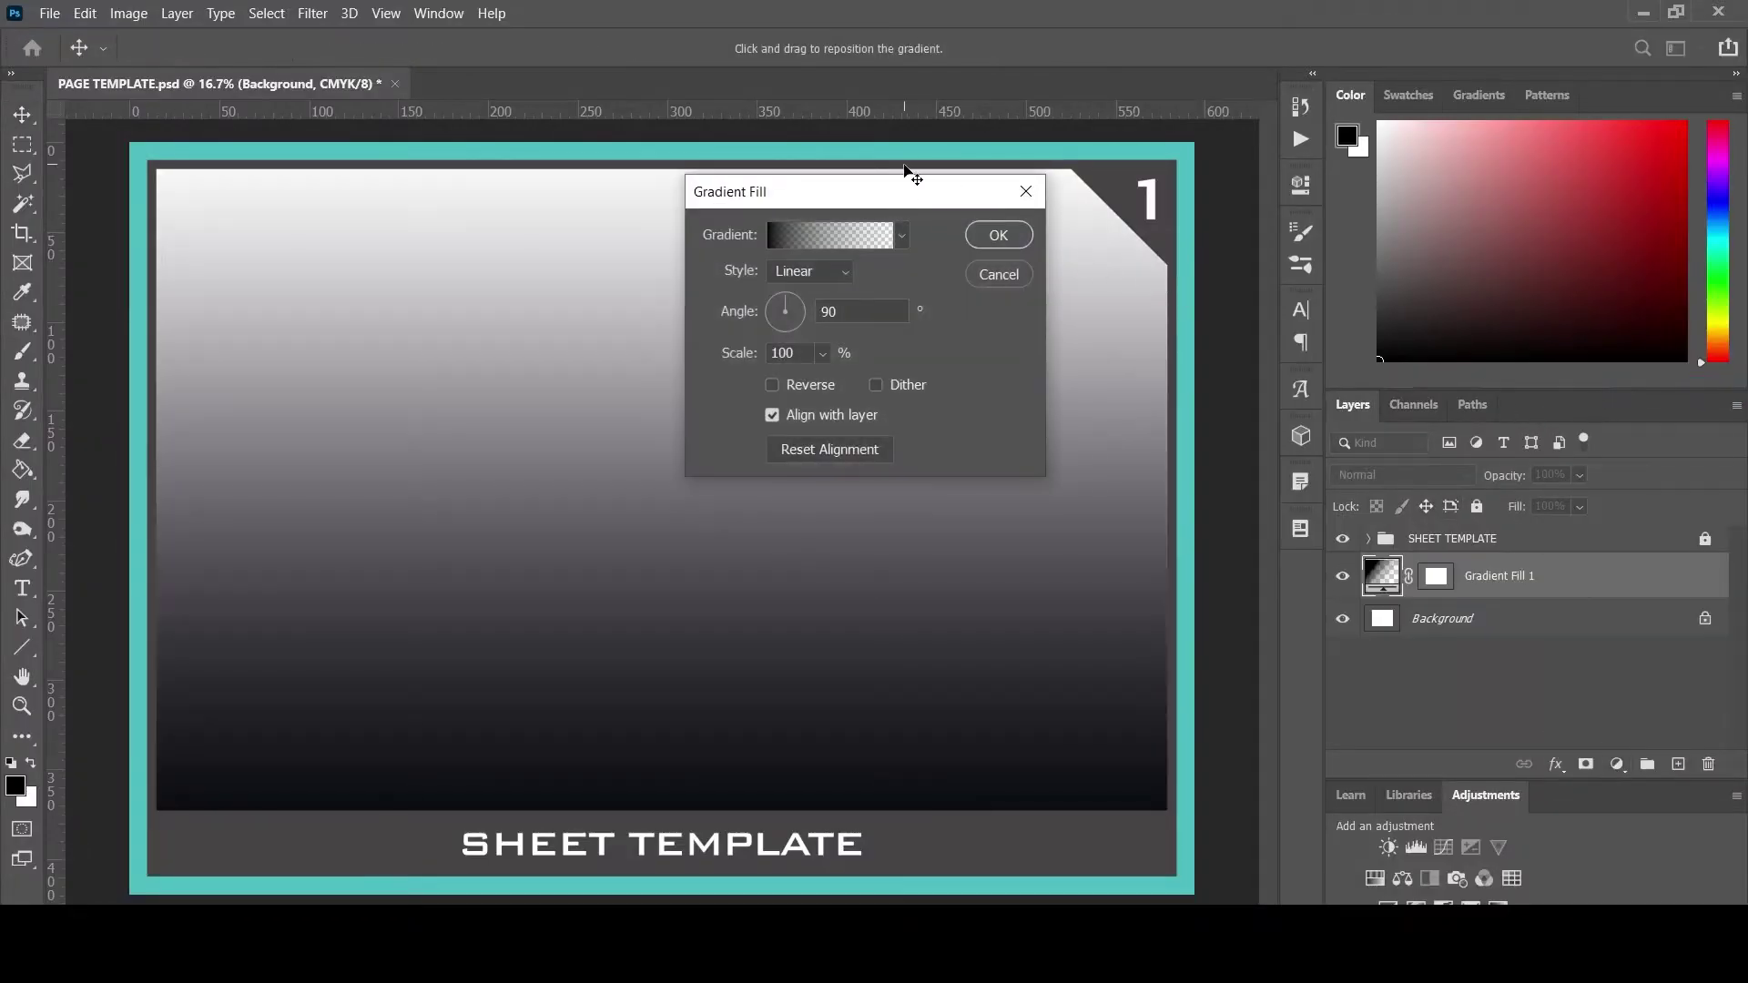
{"action": "left_click_drag", "start_coordinate": [901, 184], "coordinate": [1477, 216]}
{"action": "left_click", "coordinate": [1470, 264]}
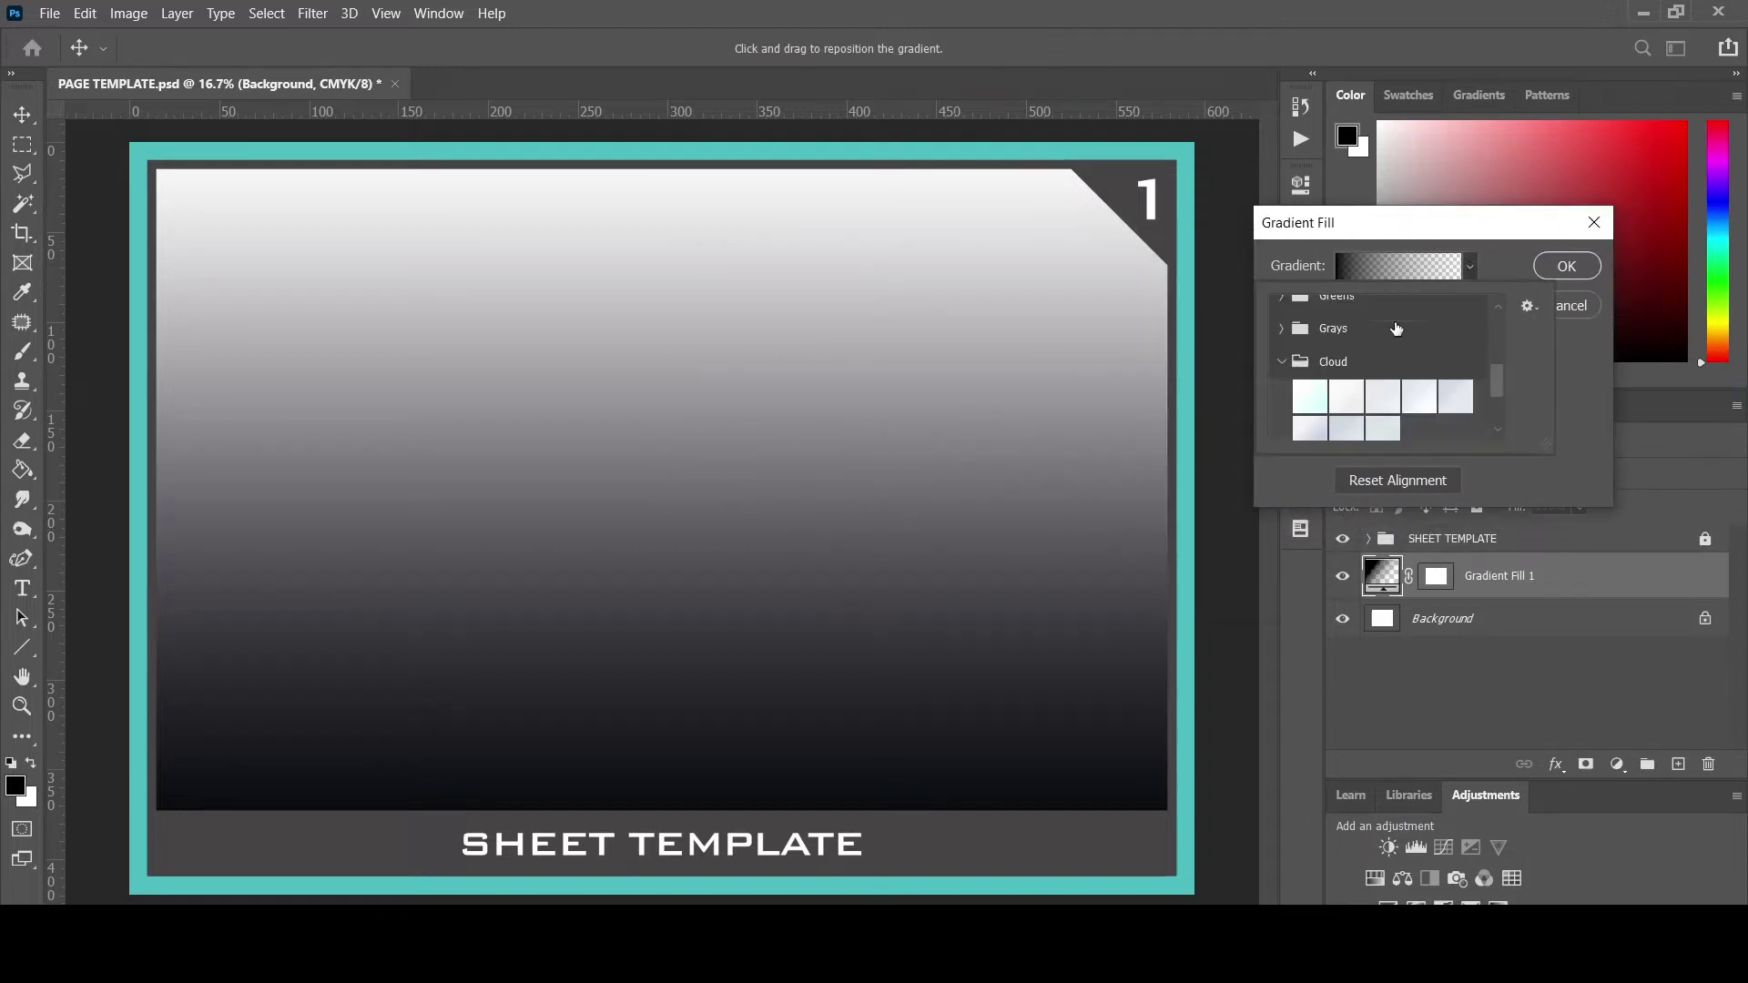
{"action": "left_click", "coordinate": [1283, 363]}
{"action": "left_click", "coordinate": [1467, 265]}
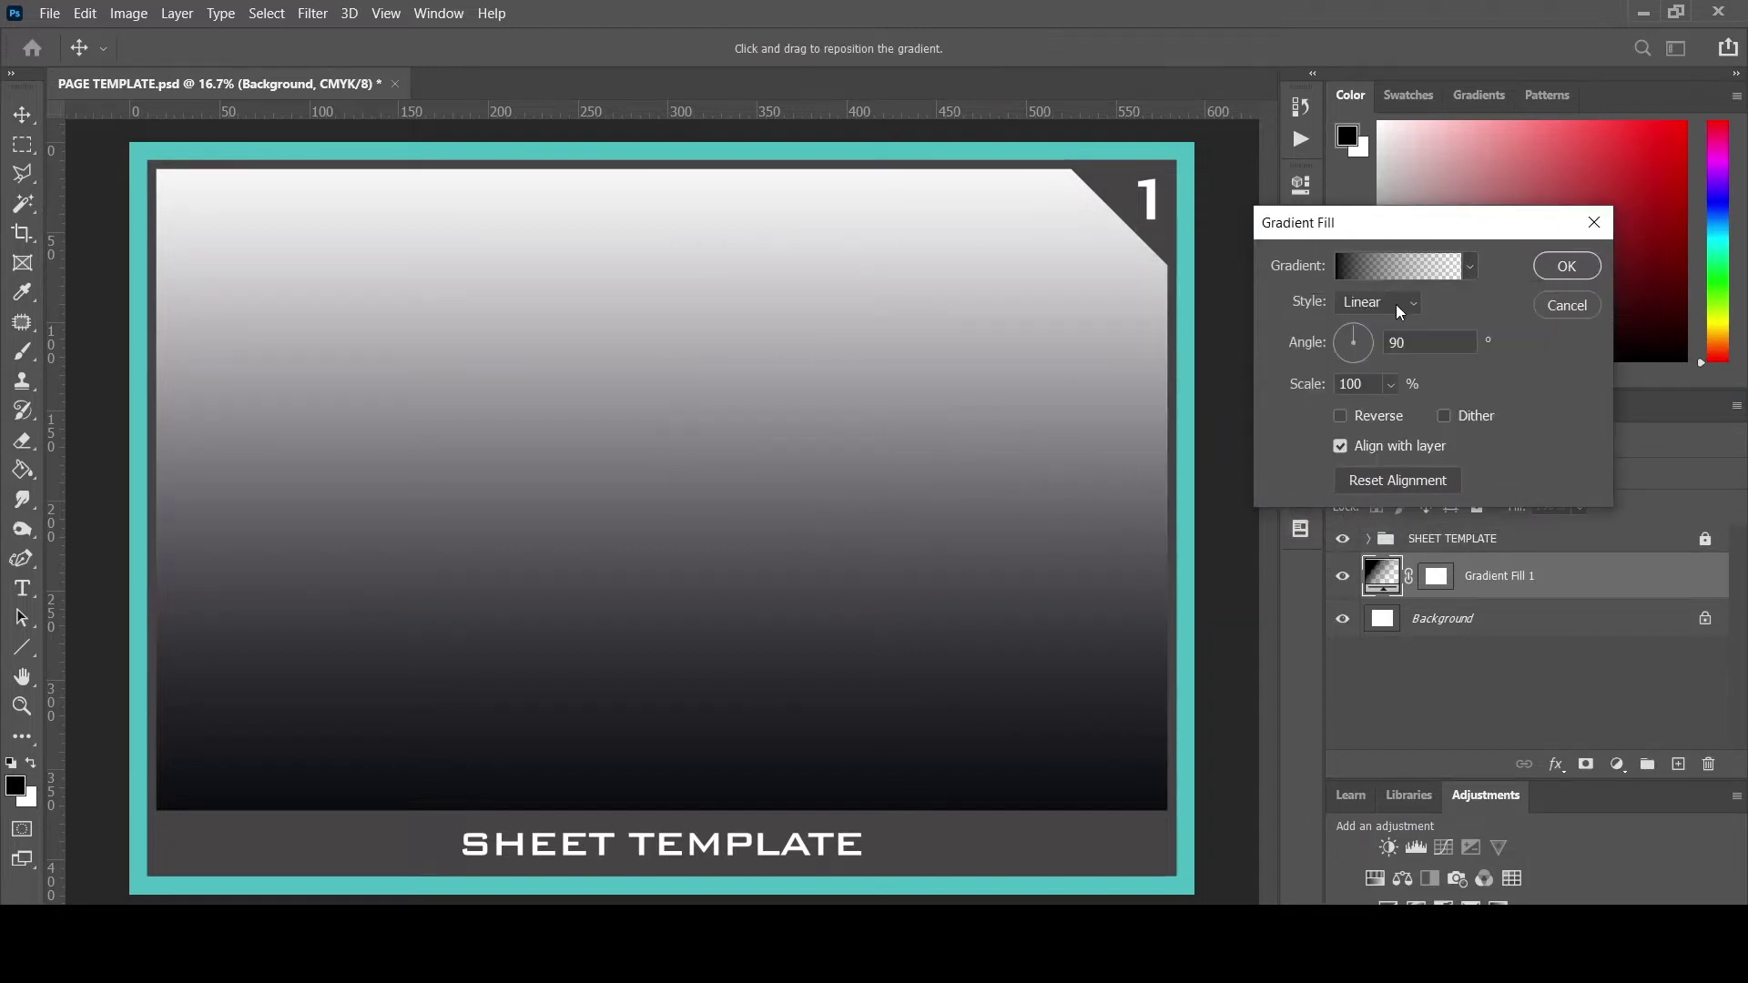
Step: Try the Radial, Angle and Diamond styles on the gradient fill and return it to Linear
{"action": "left_click", "coordinate": [1411, 302]}
{"action": "left_click", "coordinate": [1365, 344]}
{"action": "left_click", "coordinate": [1376, 302]}
{"action": "left_click", "coordinate": [1356, 364]}
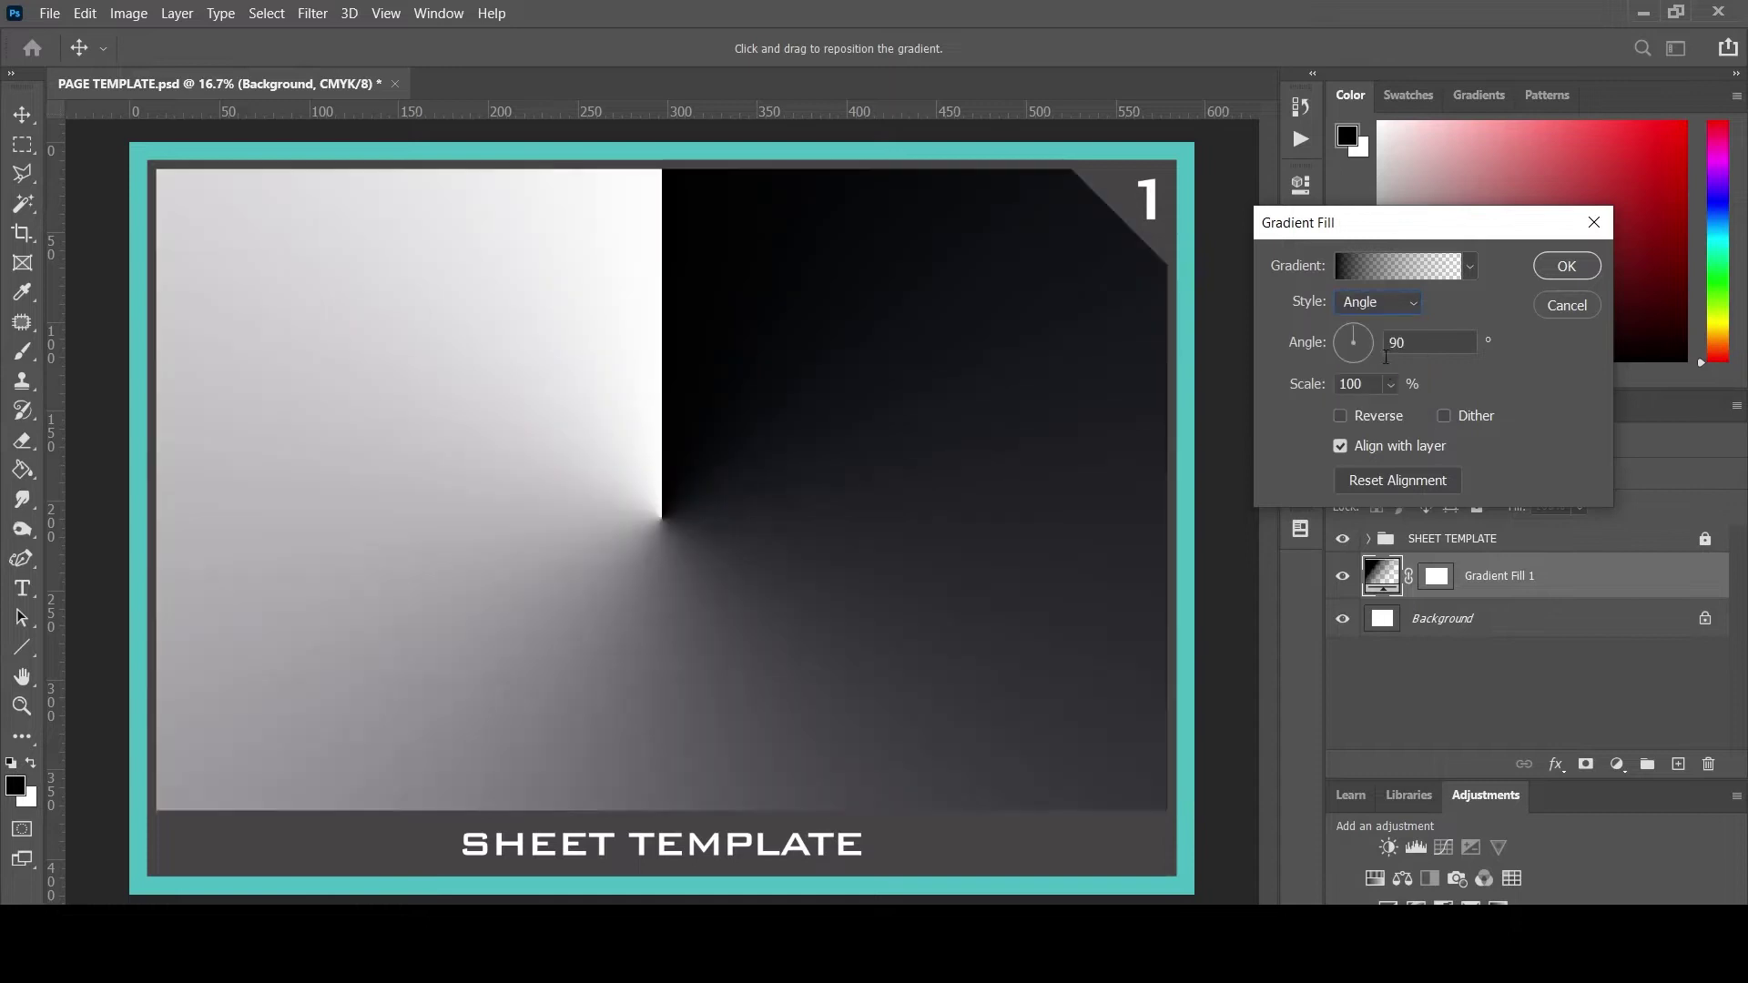
{"action": "left_click", "coordinate": [1376, 302]}
{"action": "left_click", "coordinate": [1365, 404]}
{"action": "left_click", "coordinate": [1376, 302]}
{"action": "left_click", "coordinate": [1356, 324]}
Step: Set the gradient fill's angle to -92.95° and try out its Reverse, Dither and Scale options
{"action": "mouse_move", "coordinate": [1368, 344]}
{"action": "left_mouse_down"}
{"action": "mouse_move", "coordinate": [1338, 346]}
{"action": "mouse_move", "coordinate": [1345, 320]}
{"action": "mouse_move", "coordinate": [1352, 354]}
{"action": "left_mouse_up"}
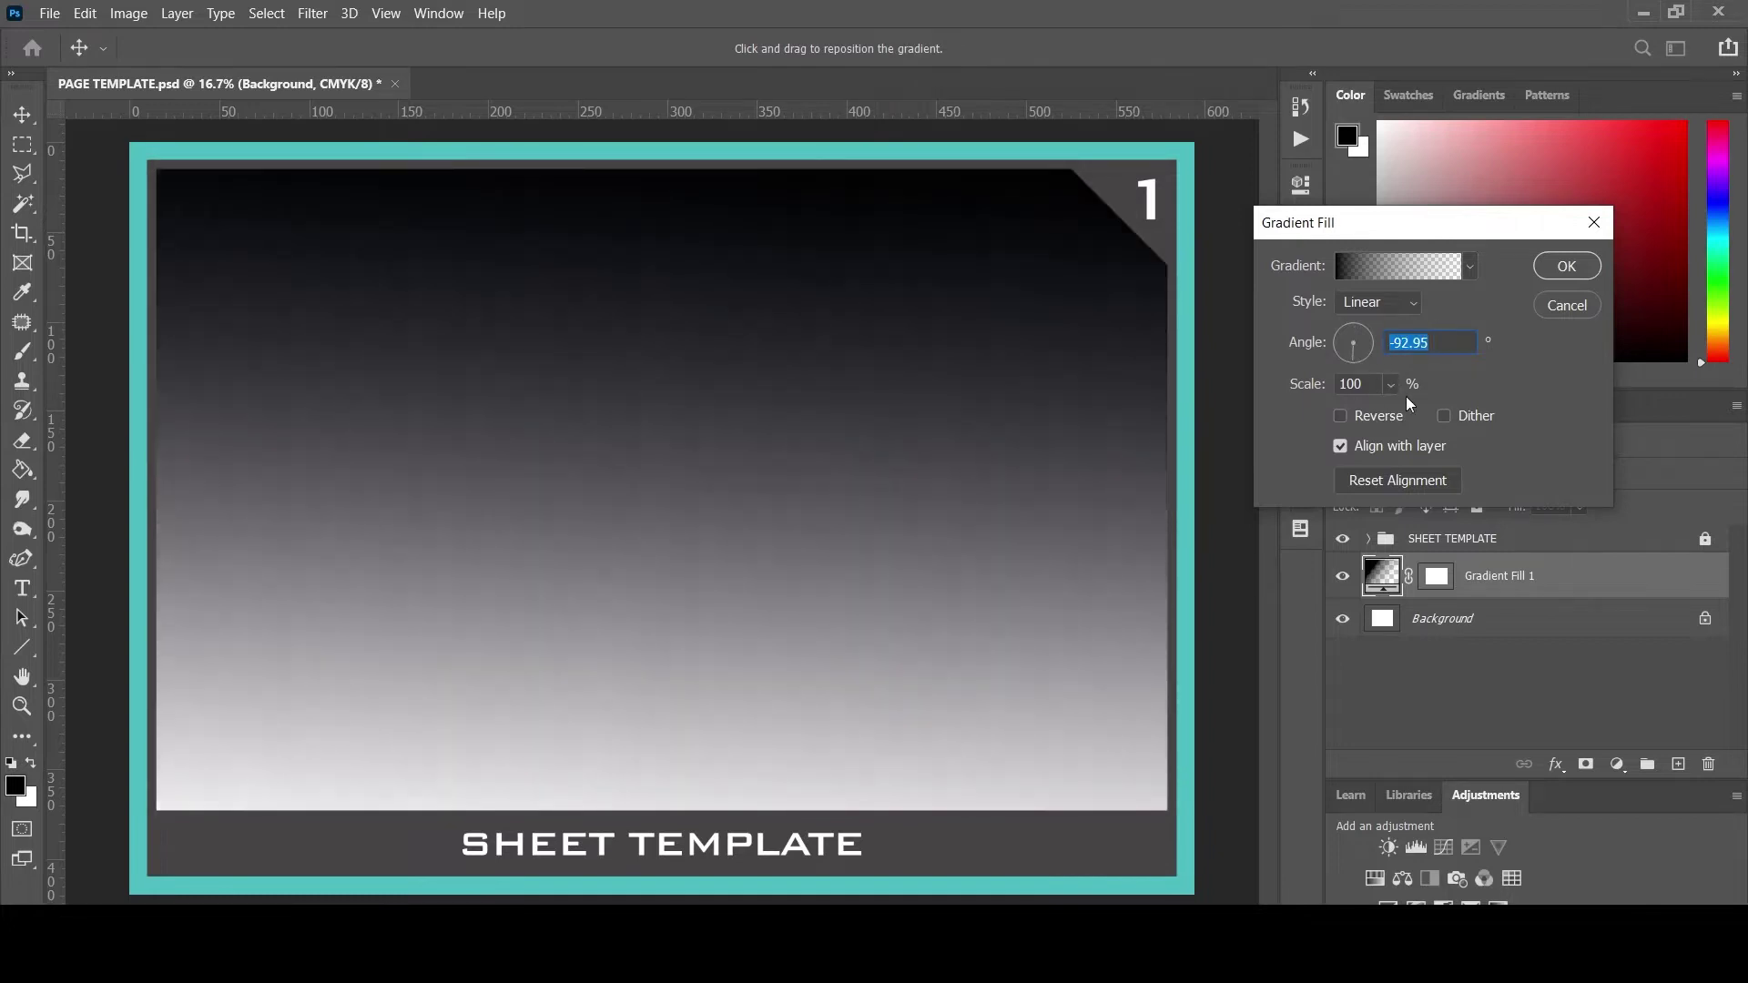
{"action": "left_click", "coordinate": [1340, 416]}
{"action": "left_click", "coordinate": [1340, 416]}
{"action": "left_click", "coordinate": [1443, 416]}
{"action": "left_click", "coordinate": [1390, 386]}
{"action": "mouse_move", "coordinate": [1394, 413]}
{"action": "left_mouse_down"}
{"action": "mouse_move", "coordinate": [1444, 415]}
{"action": "mouse_move", "coordinate": [1387, 412]}
{"action": "mouse_move", "coordinate": [1418, 411]}
{"action": "left_mouse_up"}
{"action": "key", "text": "Escape"}
Step: Apply the first Cloud preset, a white to pale blue gradient, and confirm the gradient fill
{"action": "left_click", "coordinate": [1470, 266]}
{"action": "left_click", "coordinate": [1332, 379]}
{"action": "left_click", "coordinate": [1310, 415]}
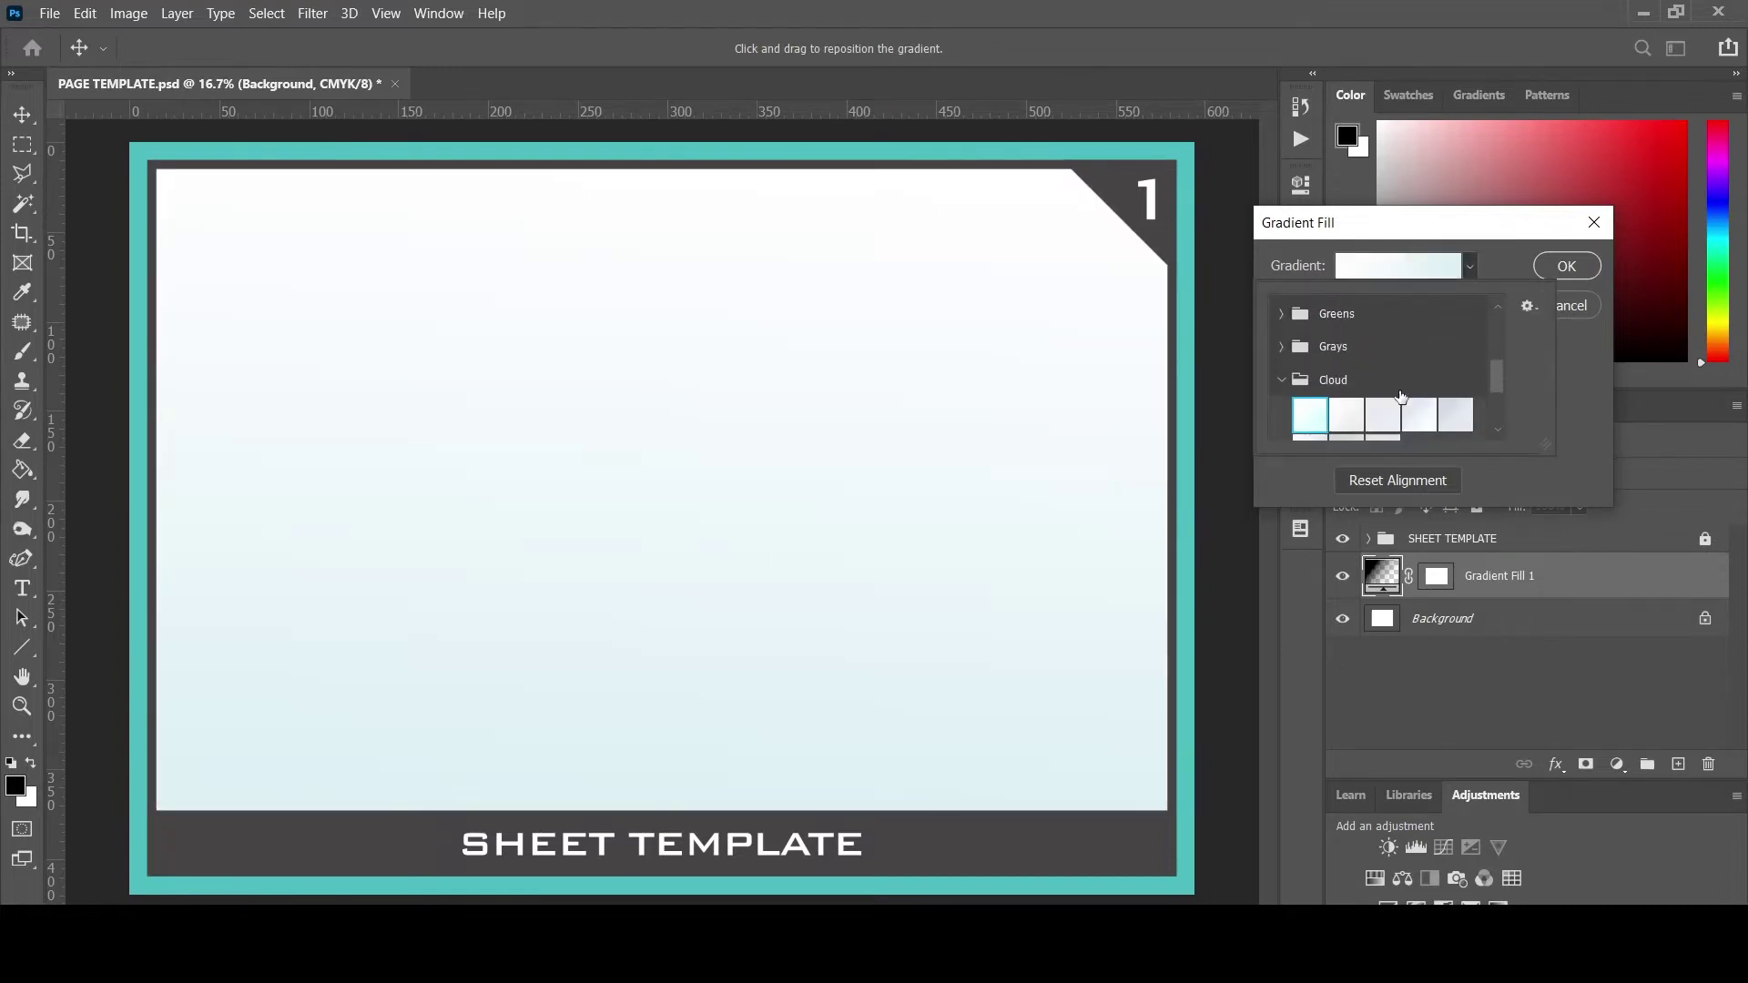
{"action": "left_click", "coordinate": [1558, 266]}
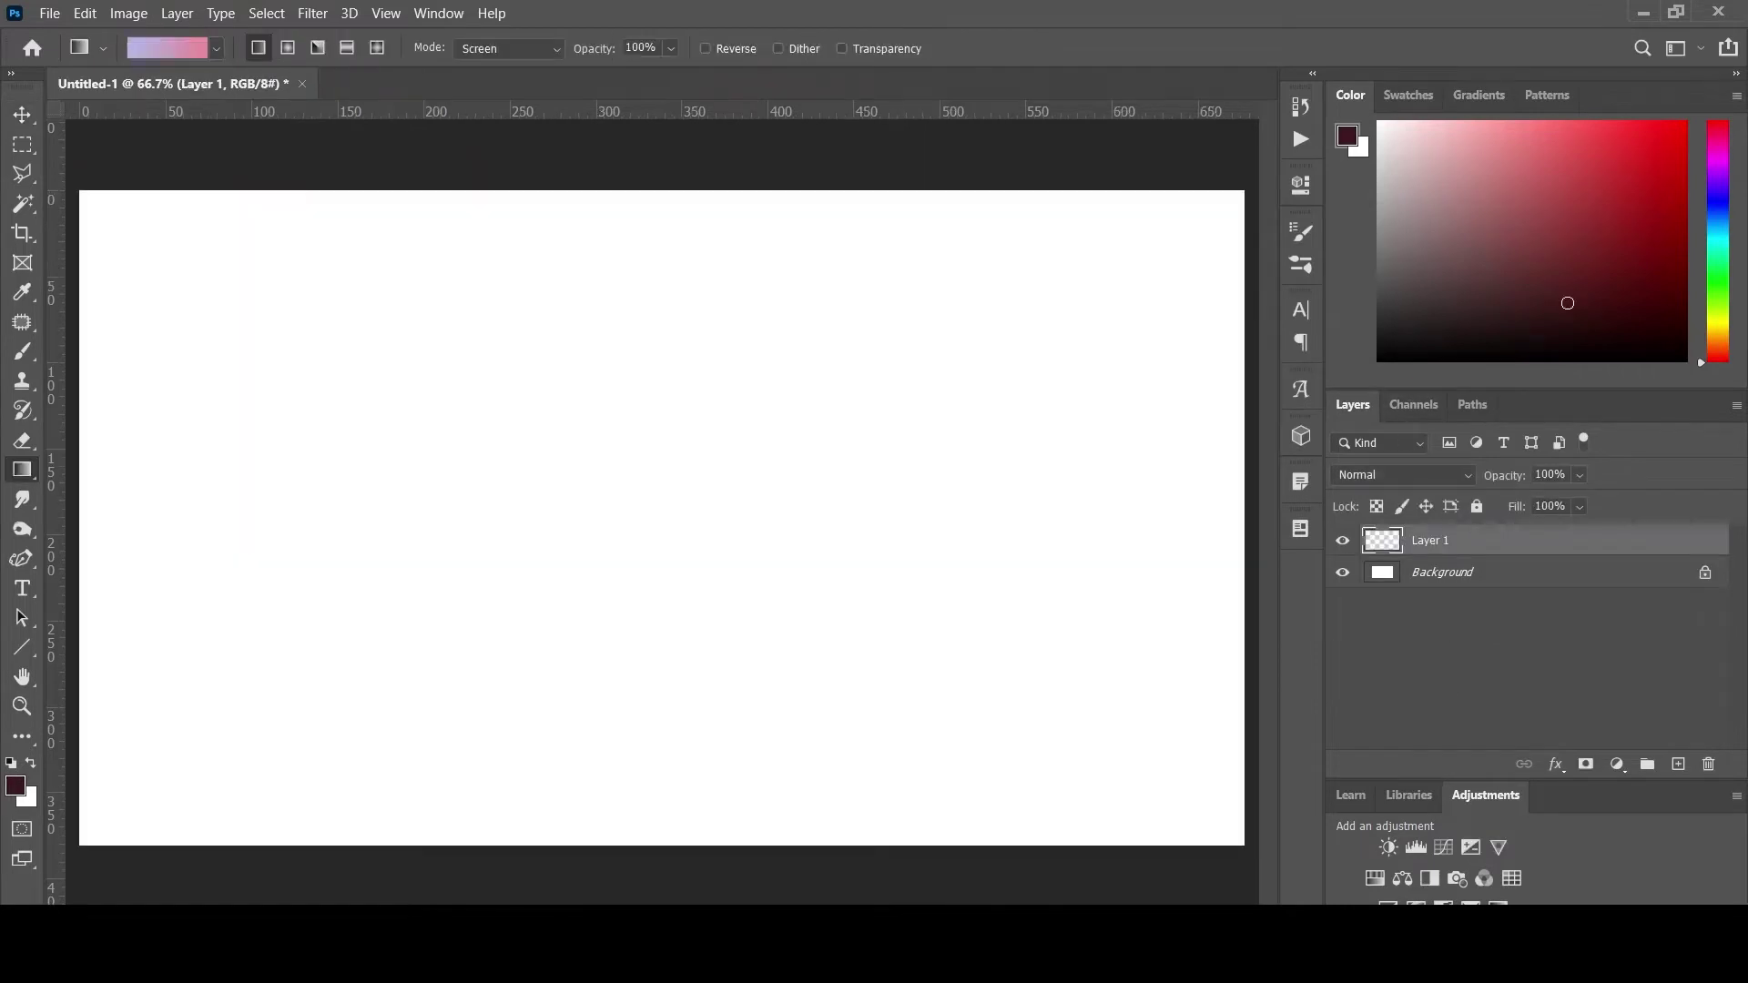
Step: Switch to the Paint Bucket and back to the Gradient tool in the Untitled-1 document
{"action": "left_click", "coordinate": [23, 116]}
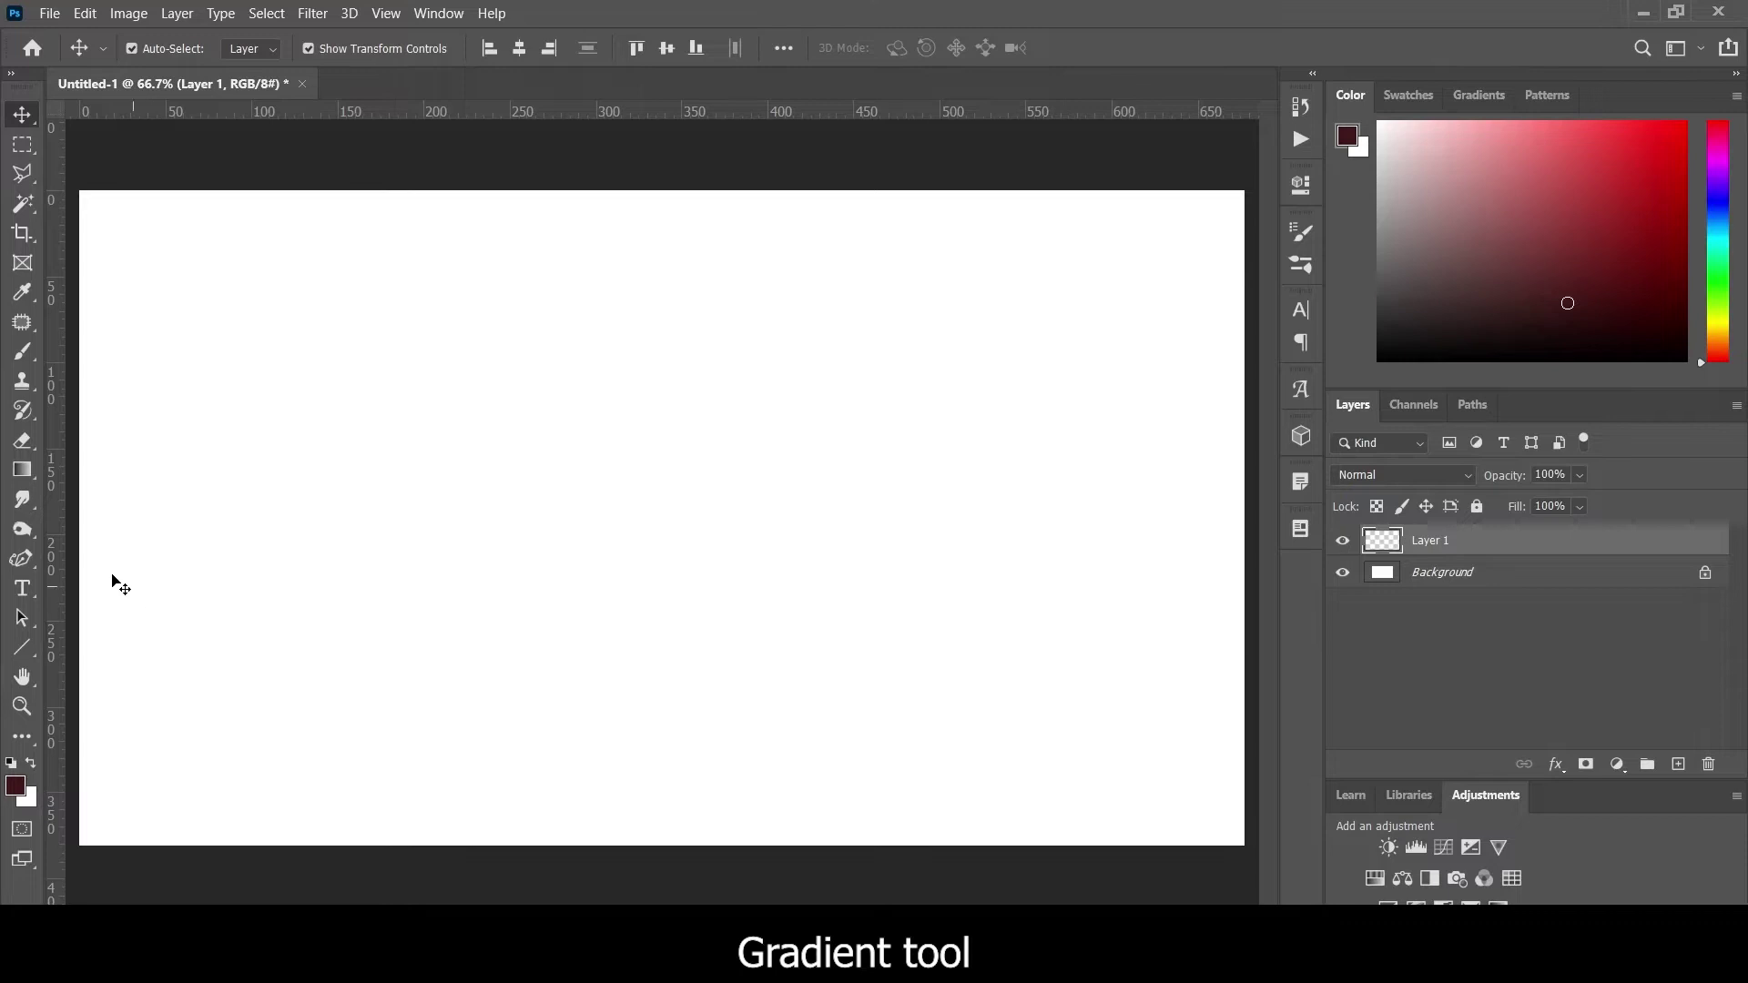
{"action": "left_click", "coordinate": [25, 469]}
{"action": "right_click", "coordinate": [25, 469]}
{"action": "left_click", "coordinate": [71, 492]}
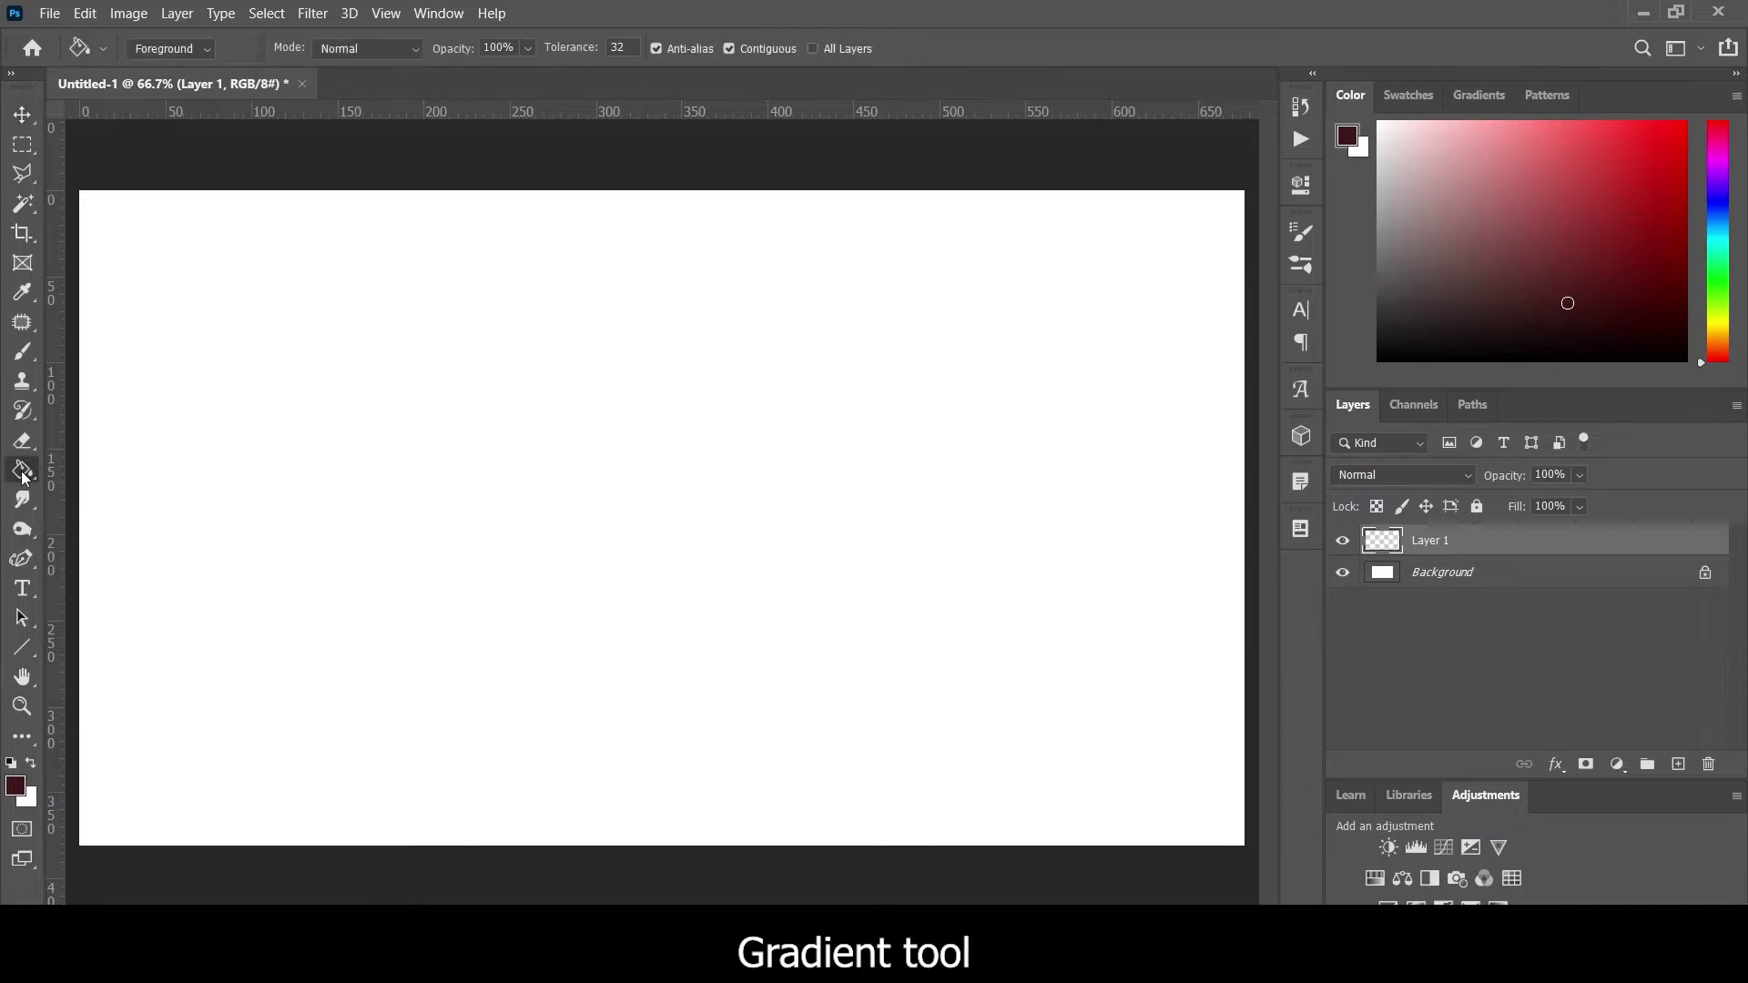
{"action": "right_click", "coordinate": [22, 473]}
{"action": "left_click", "coordinate": [74, 474]}
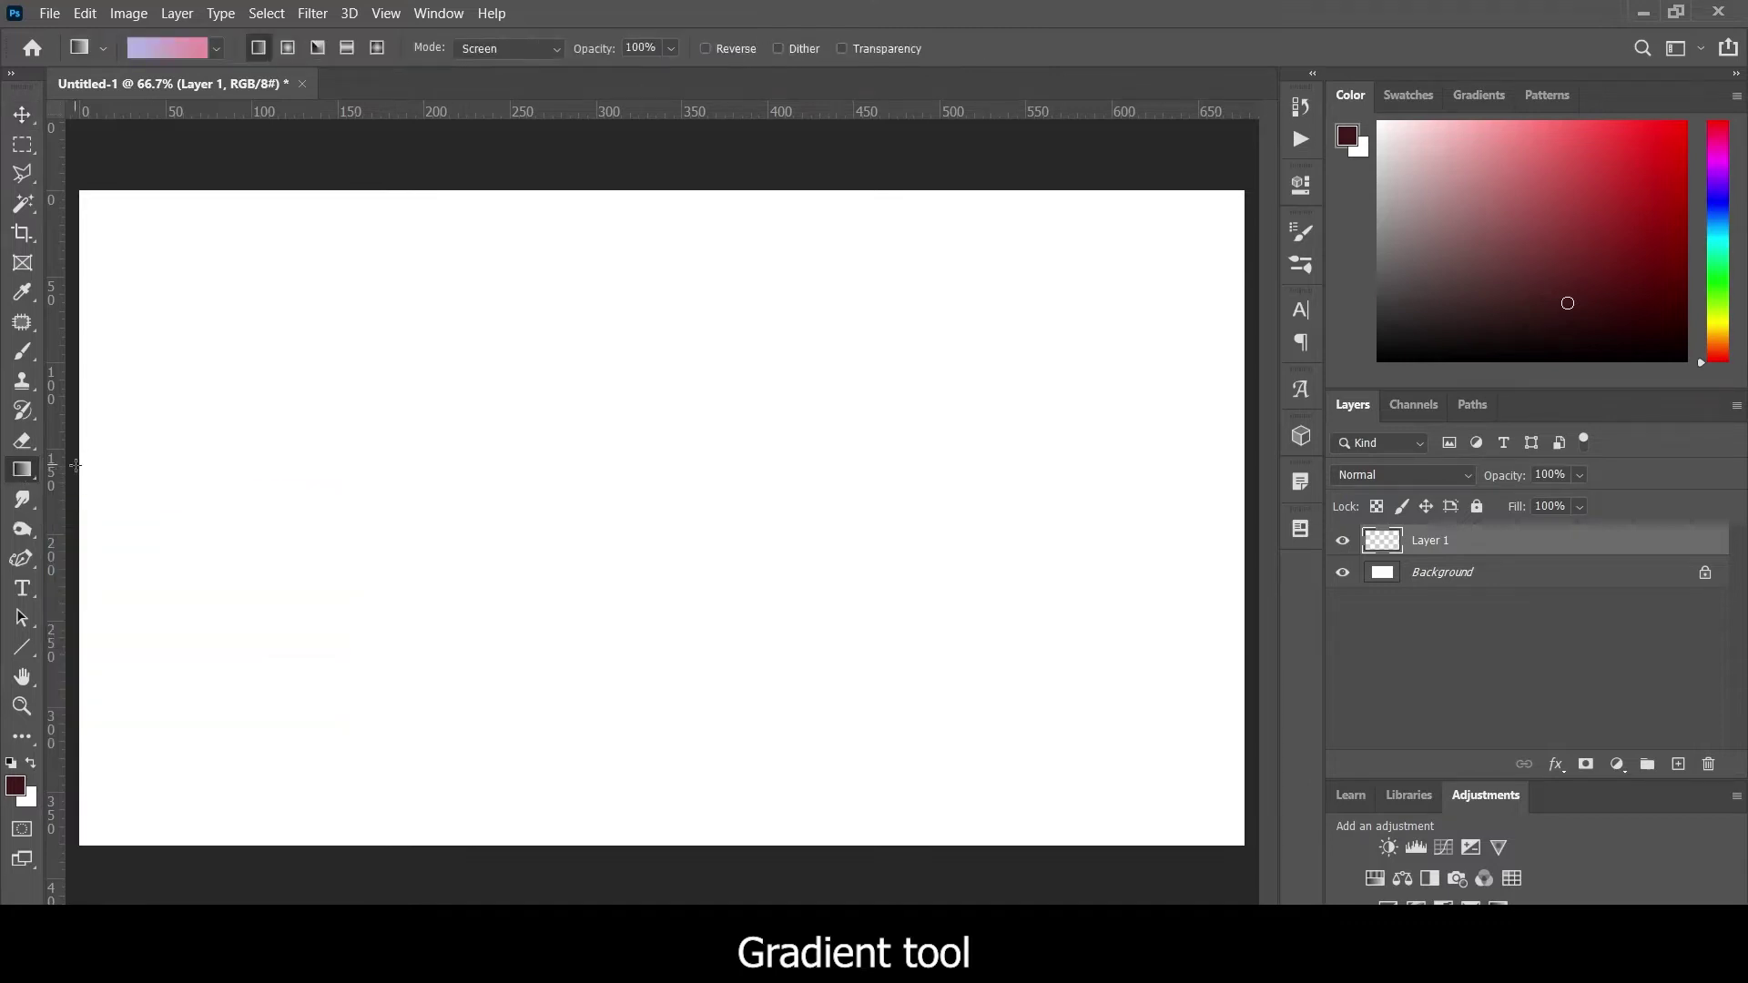
Step: Try the blue to pink pastel gradient in Linear style on Layer 1 in two directions, undoing each fill
{"action": "left_click", "coordinate": [216, 48]}
{"action": "left_click", "coordinate": [51, 170]}
{"action": "left_click", "coordinate": [51, 170]}
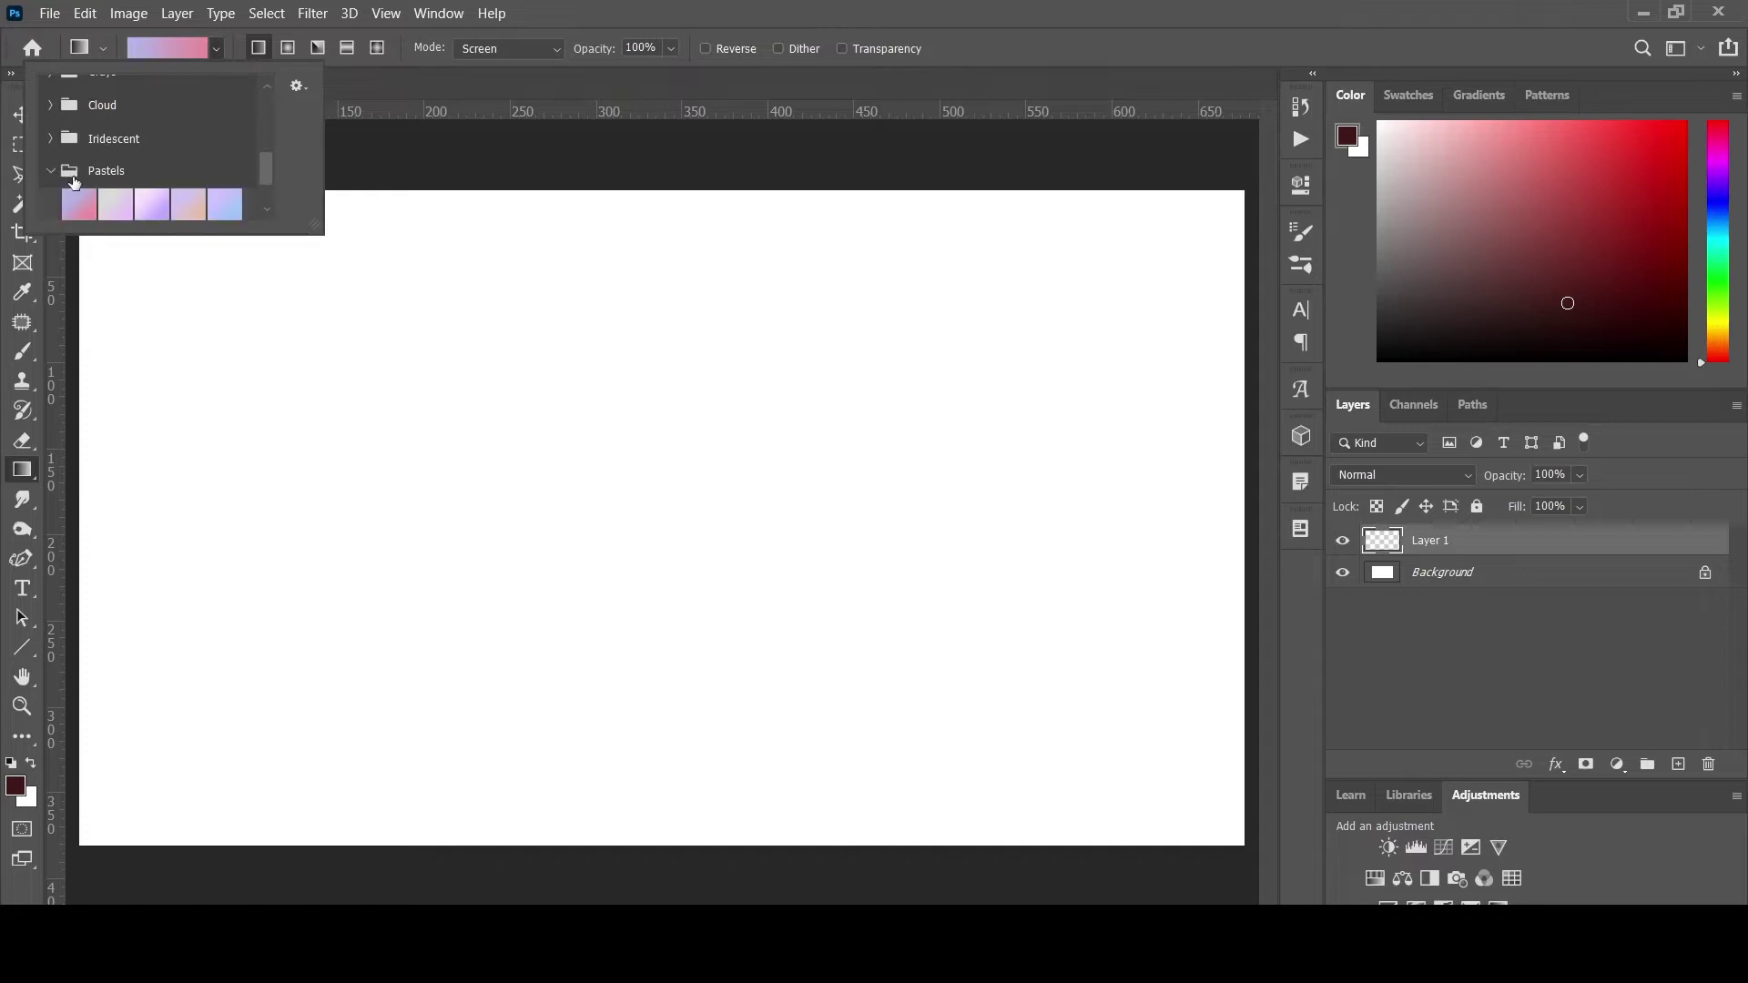
{"action": "left_click", "coordinate": [169, 334]}
{"action": "left_click_drag", "start_coordinate": [146, 334], "coordinate": [446, 370]}
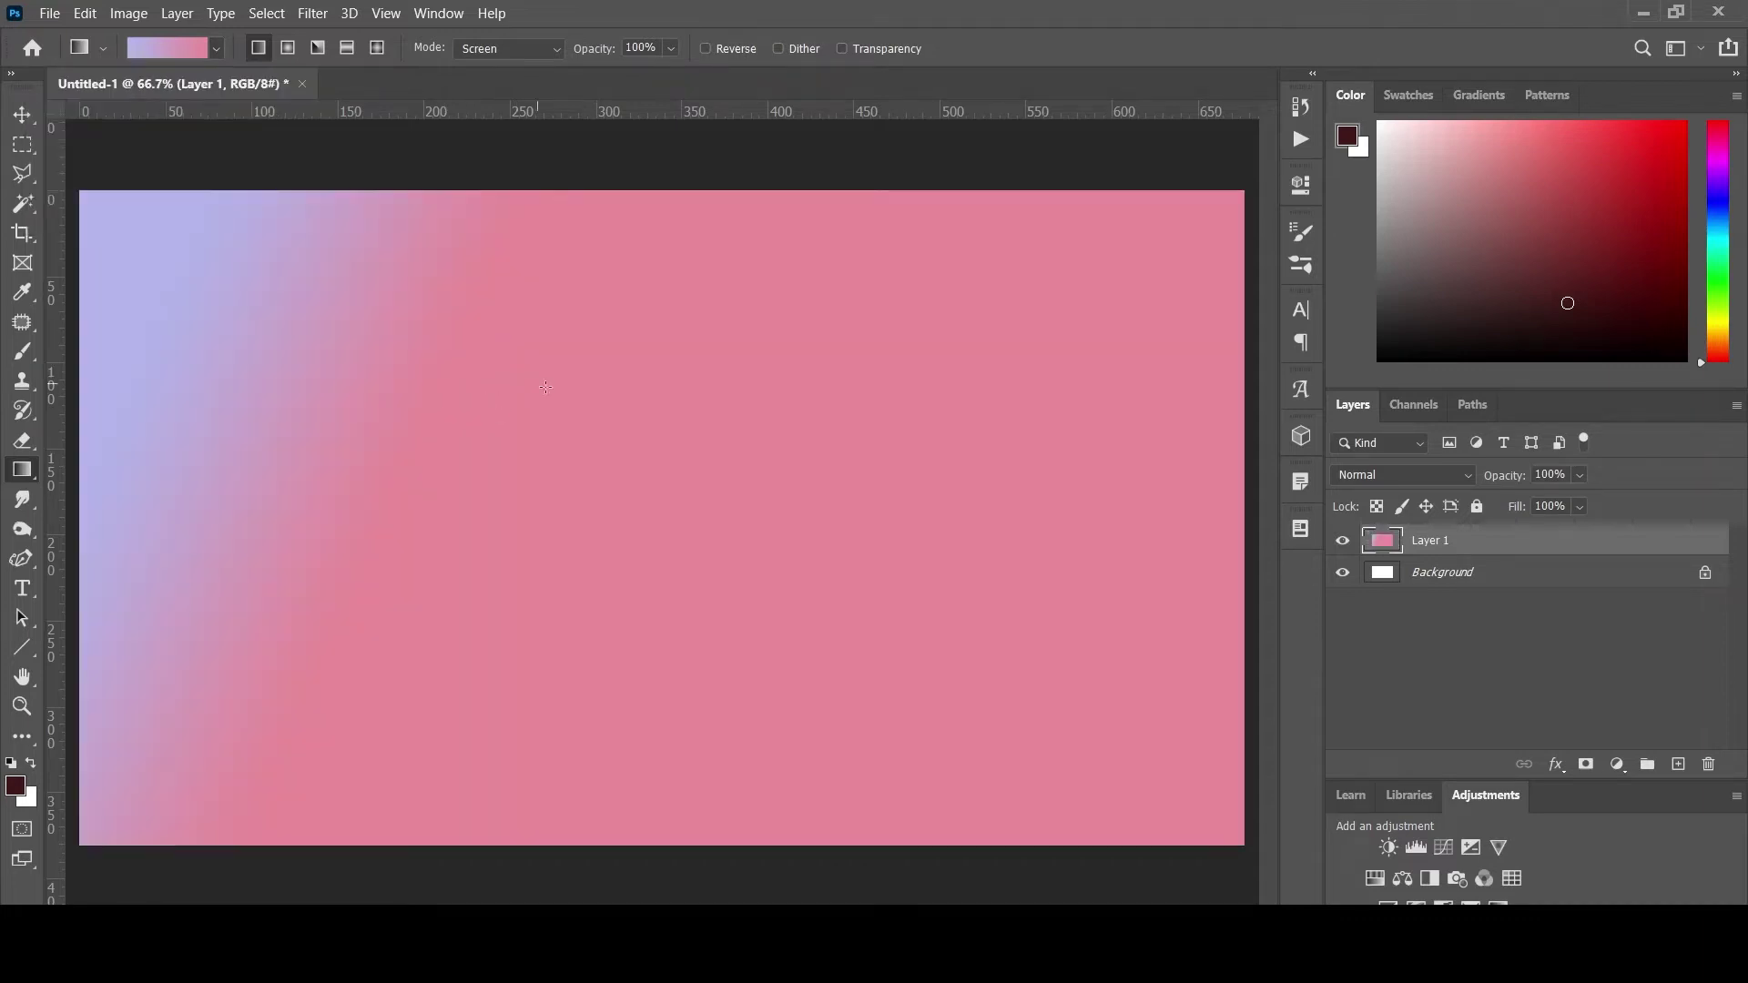
{"action": "key", "text": "ctrl+z"}
{"action": "left_click_drag", "start_coordinate": [1185, 222], "coordinate": [125, 752]}
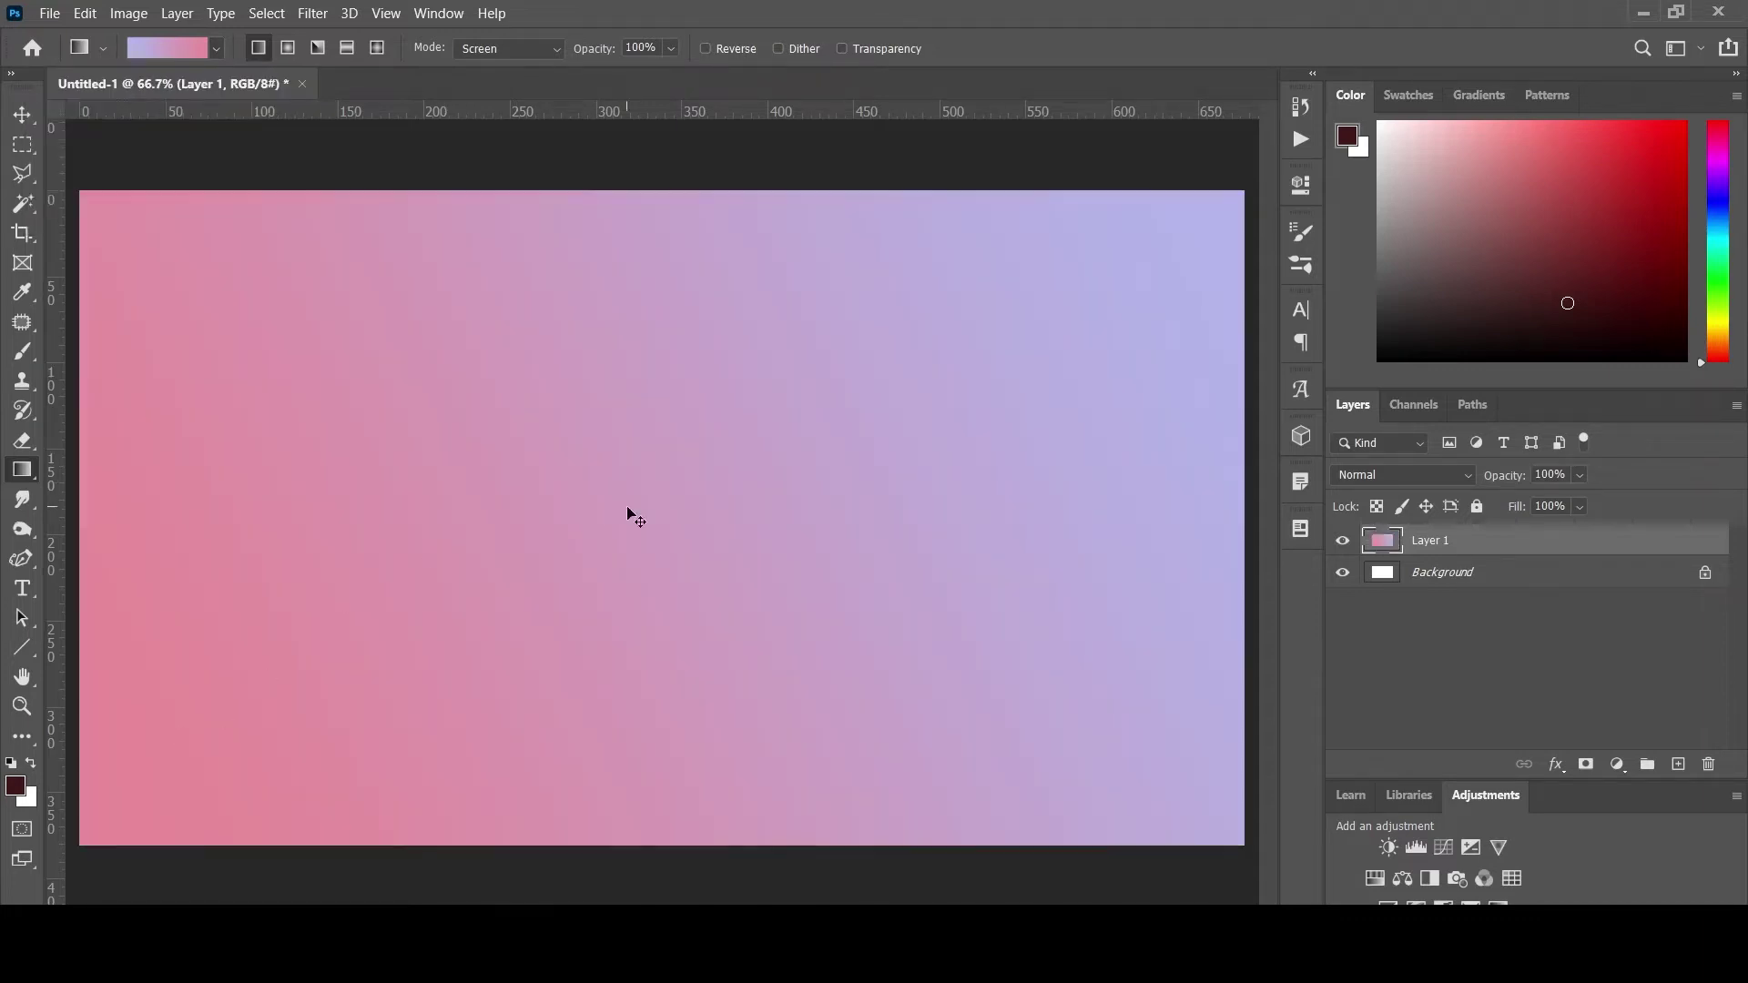
{"action": "key", "text": "ctrl+z"}
Step: Try the pastel gradient on Layer 1 in Radial and Angle styles, undoing each fill
{"action": "left_click", "coordinate": [288, 47]}
{"action": "left_click_drag", "start_coordinate": [434, 476], "coordinate": [1047, 564]}
{"action": "key", "text": "ctrl+z"}
{"action": "left_click", "coordinate": [318, 48]}
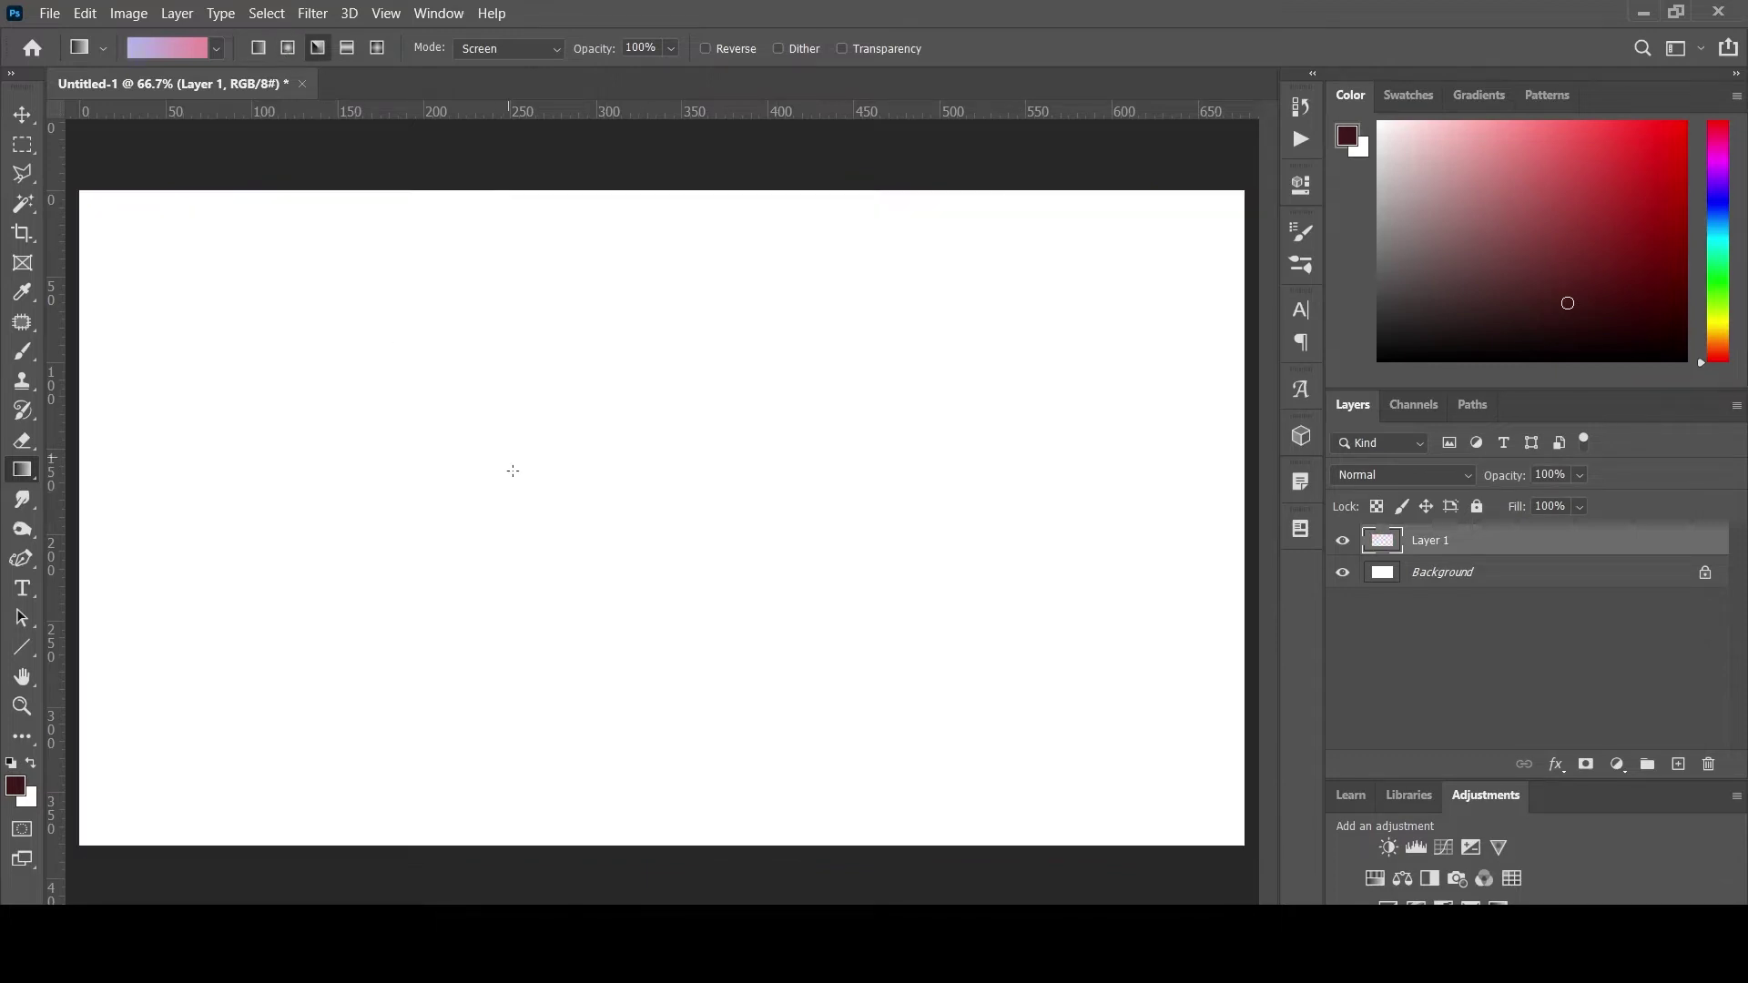
{"action": "left_click_drag", "start_coordinate": [513, 470], "coordinate": [1109, 494]}
{"action": "key", "text": "ctrl+z"}
{"action": "left_click_drag", "start_coordinate": [546, 528], "coordinate": [865, 274]}
{"action": "key", "text": "ctrl+z"}
Step: Try the pastel gradient on Layer 1 in Reflected and Diamond styles, undoing each fill
{"action": "left_click", "coordinate": [347, 49]}
{"action": "left_click_drag", "start_coordinate": [328, 352], "coordinate": [708, 656]}
{"action": "key", "text": "ctrl+z"}
{"action": "left_click", "coordinate": [377, 48]}
{"action": "left_click_drag", "start_coordinate": [423, 240], "coordinate": [796, 375]}
{"action": "key", "text": "ctrl+z"}
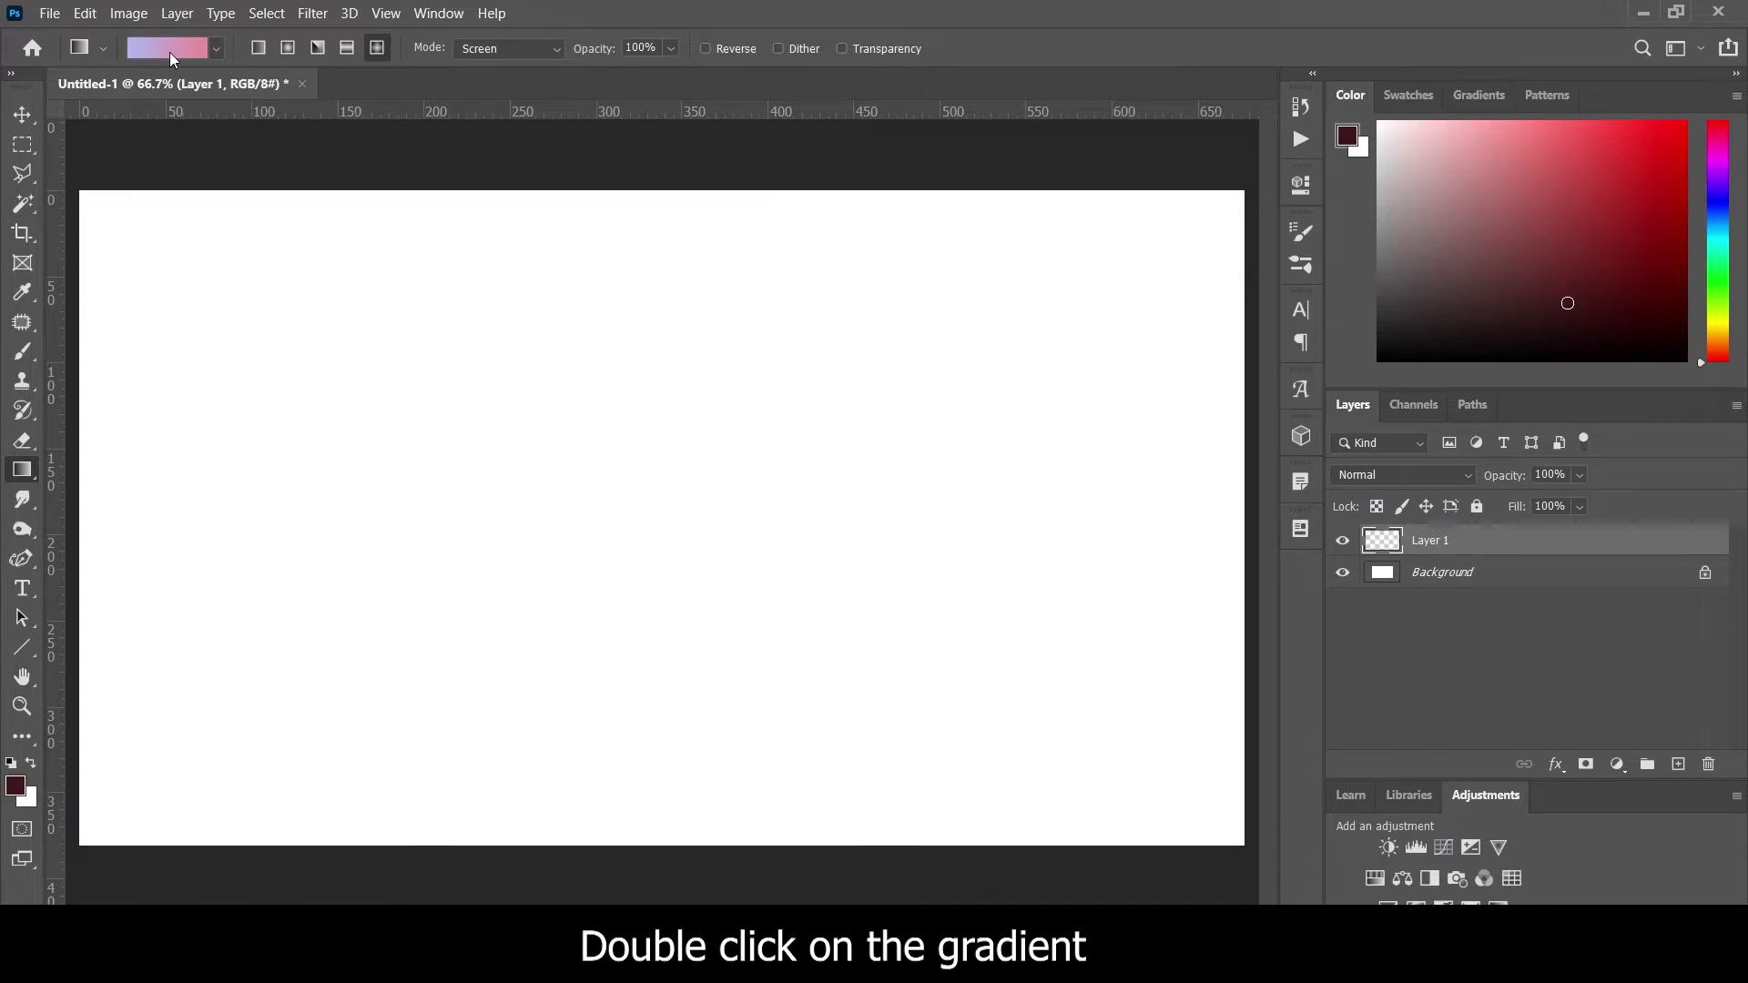
Step: Edit the pastel gradient and change its starting color stop to a saturated blue
{"action": "double_click", "coordinate": [169, 52]}
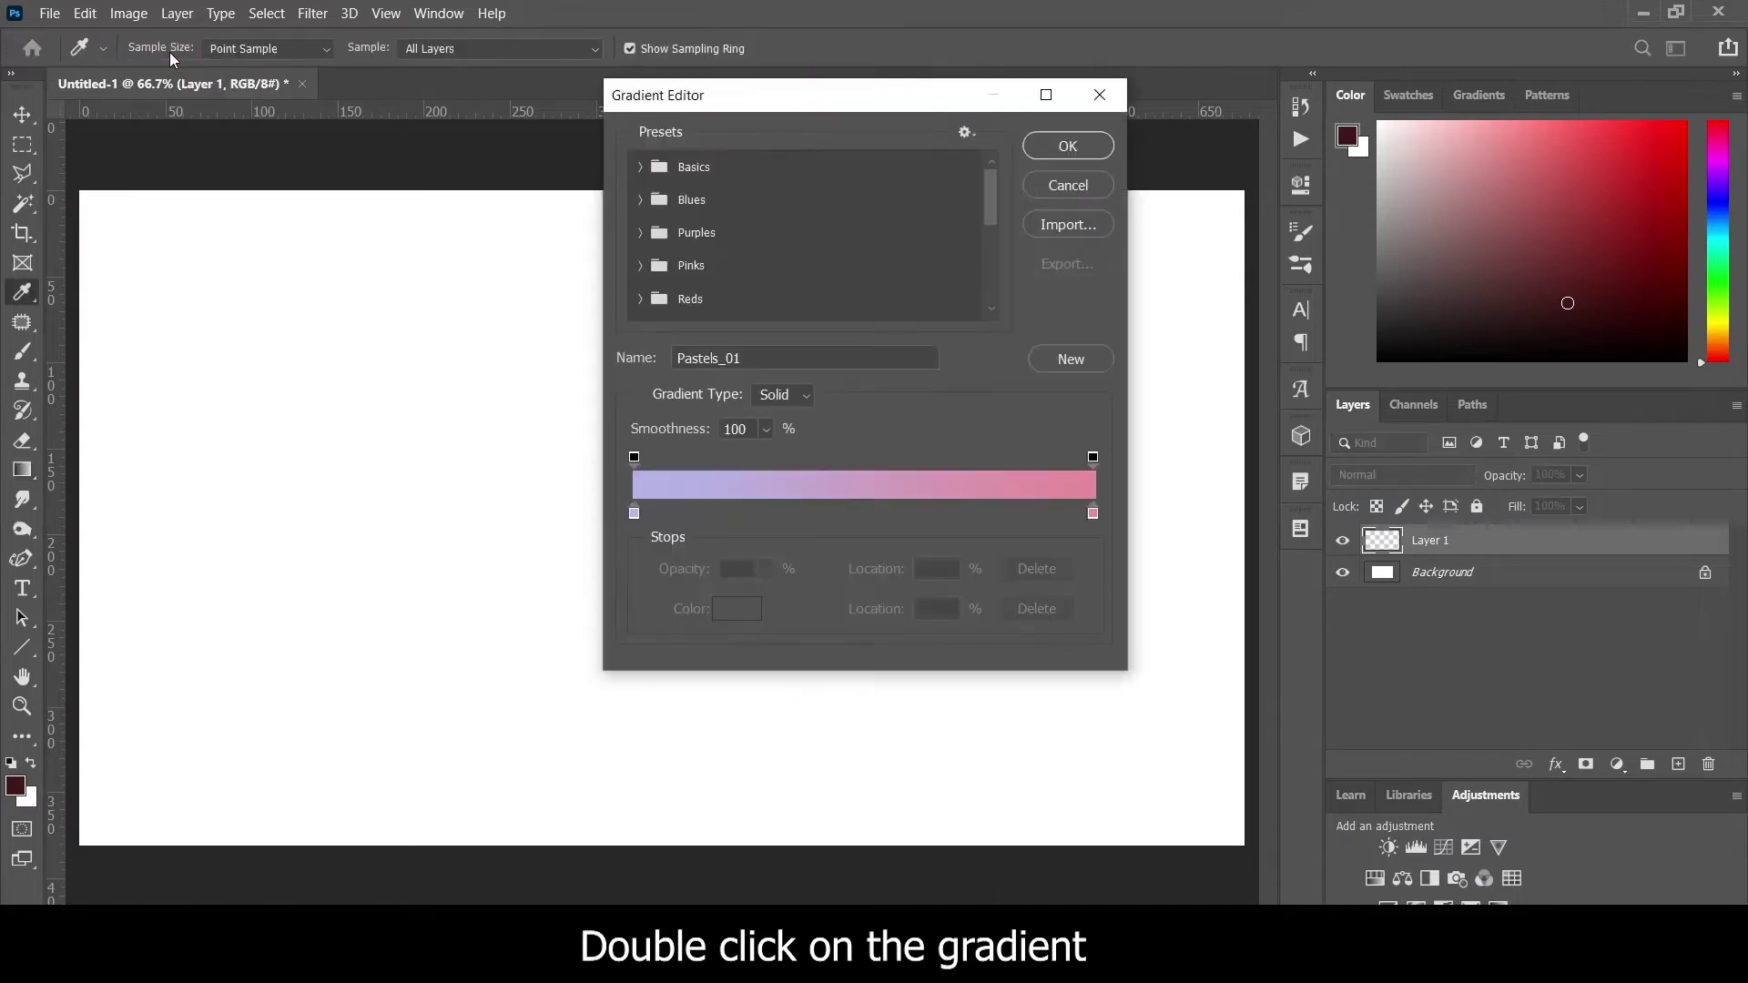
{"action": "double_click", "coordinate": [635, 513]}
{"action": "left_click_drag", "start_coordinate": [1226, 606], "coordinate": [1237, 582]}
{"action": "left_click", "coordinate": [1524, 533]}
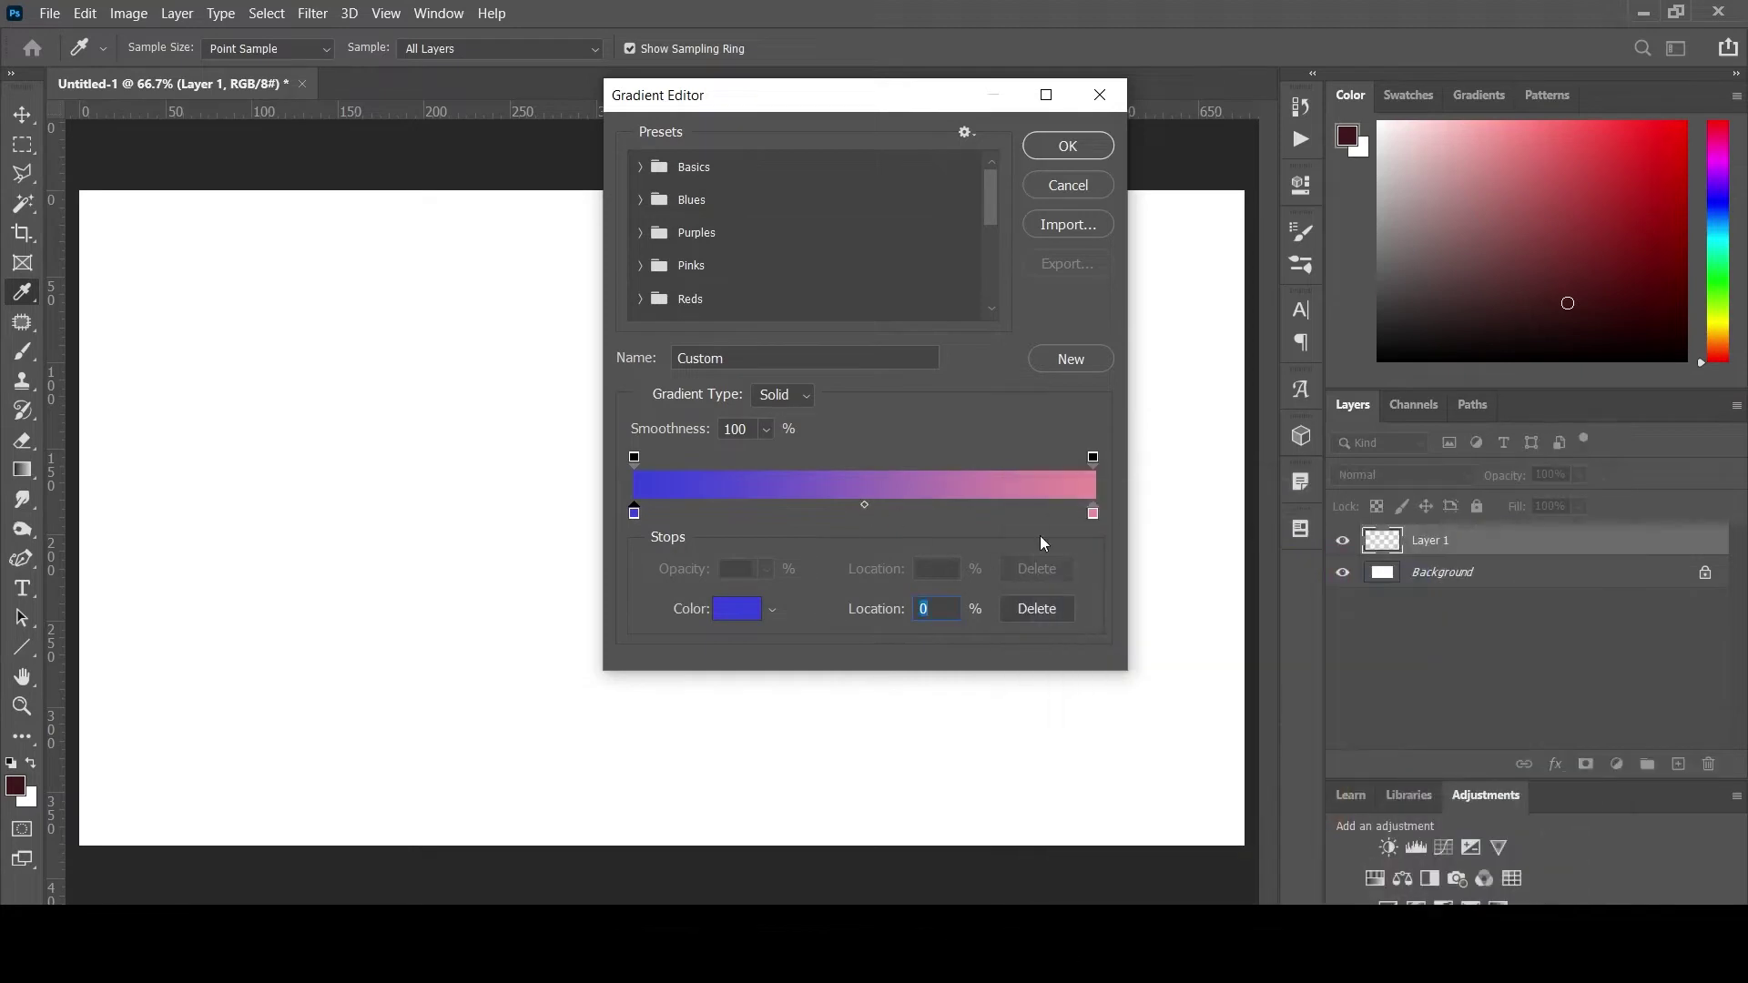
Step: Change the gradient's end color stop at 100% from pink to a teal green
{"action": "double_click", "coordinate": [1092, 513]}
{"action": "left_click_drag", "start_coordinate": [1083, 612], "coordinate": [1061, 606]}
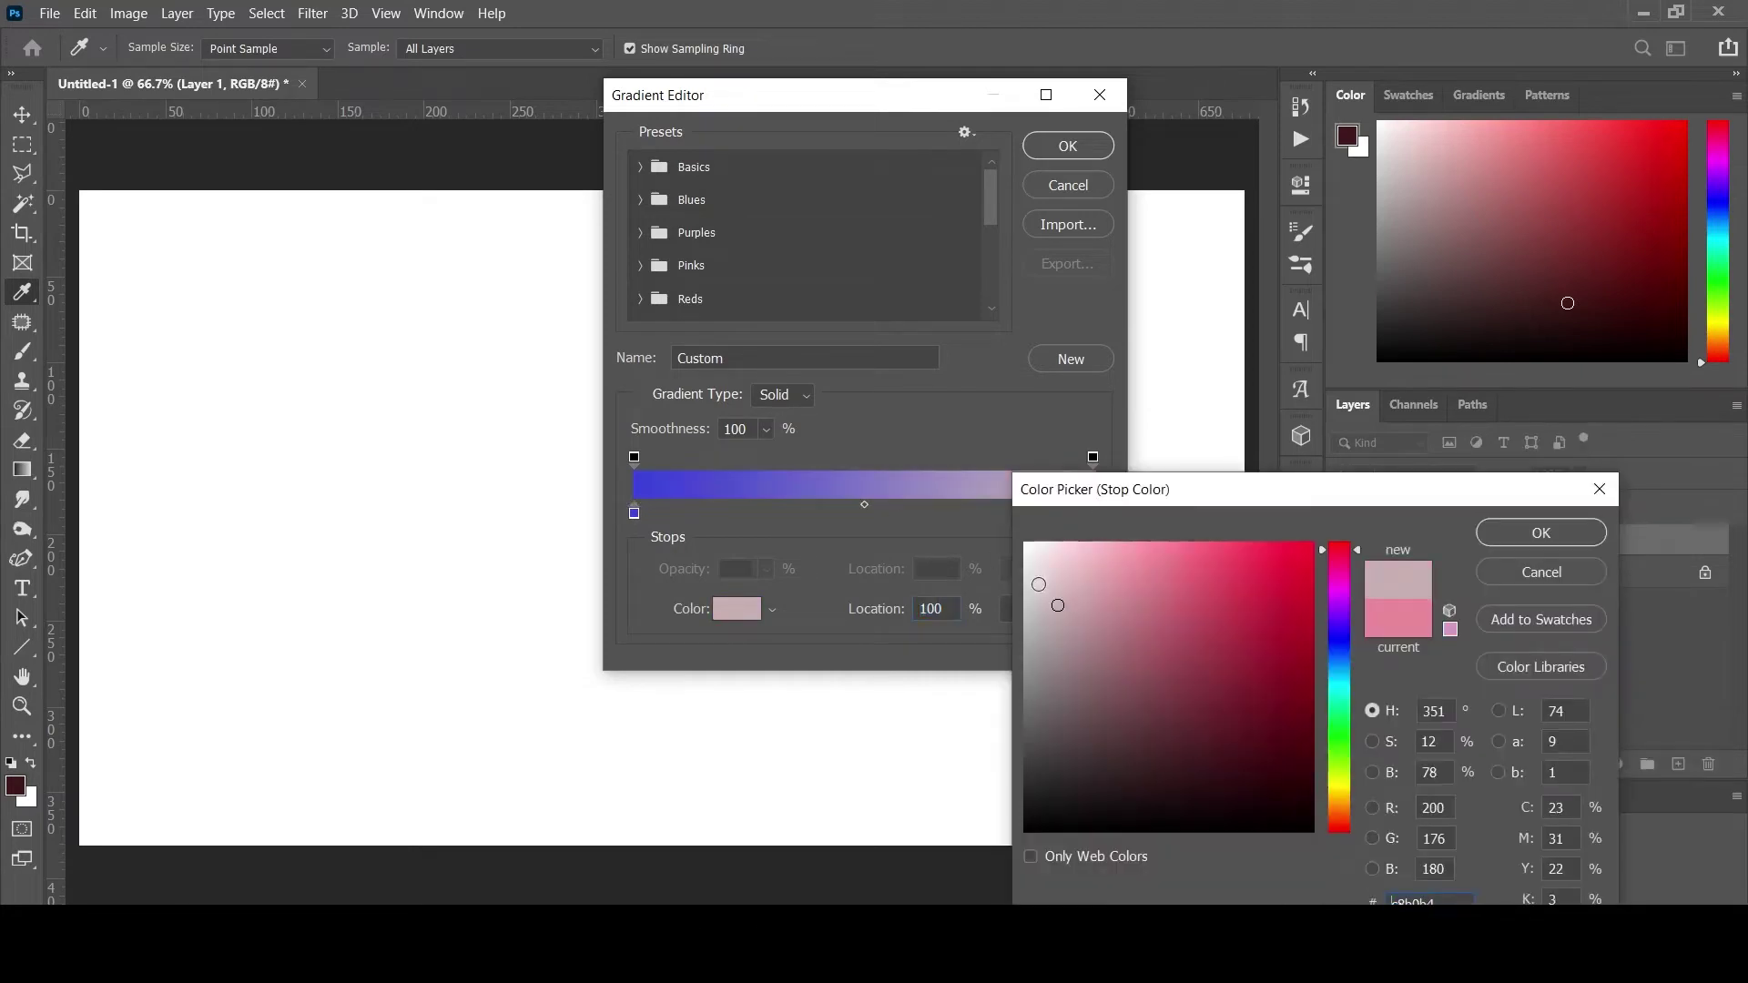
{"action": "left_click", "coordinate": [1027, 588]}
{"action": "left_click", "coordinate": [1333, 689]}
{"action": "left_click", "coordinate": [1128, 604]}
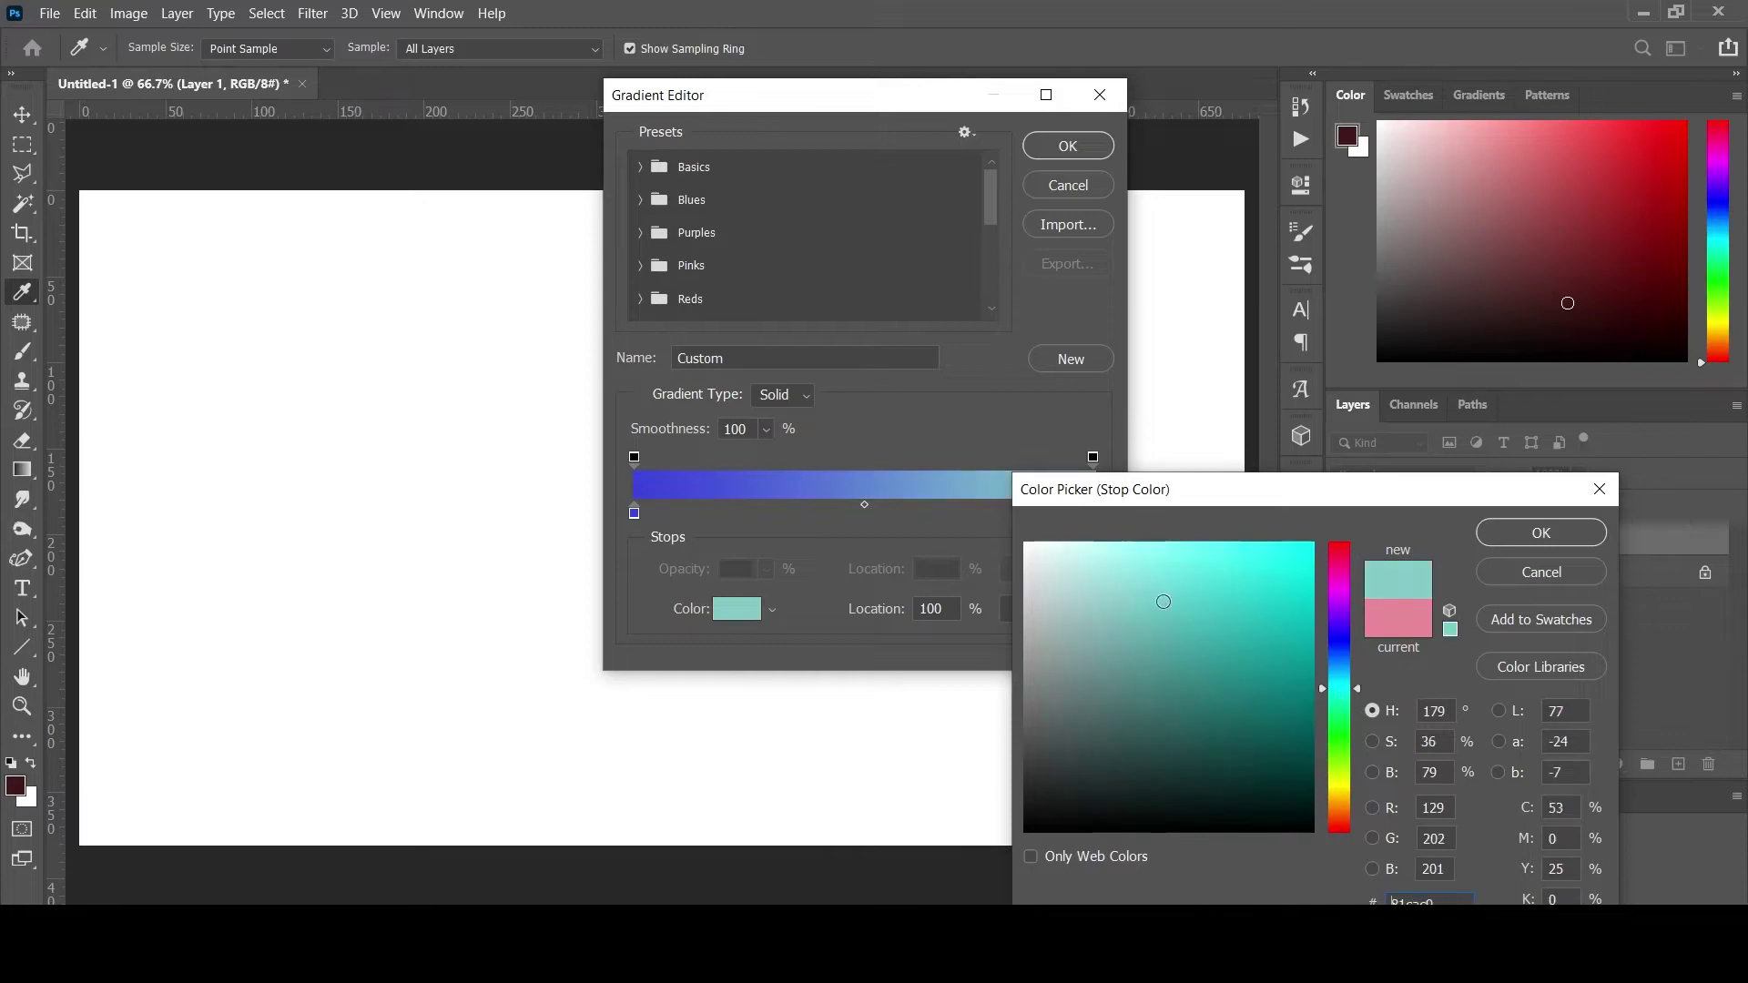
{"action": "left_click", "coordinate": [1122, 604]}
{"action": "left_click", "coordinate": [1208, 630]}
{"action": "left_click", "coordinate": [1539, 533]}
Step: Move the midpoint between the gradient's two color stops to 25% and confirm the custom gradient
{"action": "left_click_drag", "start_coordinate": [864, 505], "coordinate": [851, 506]}
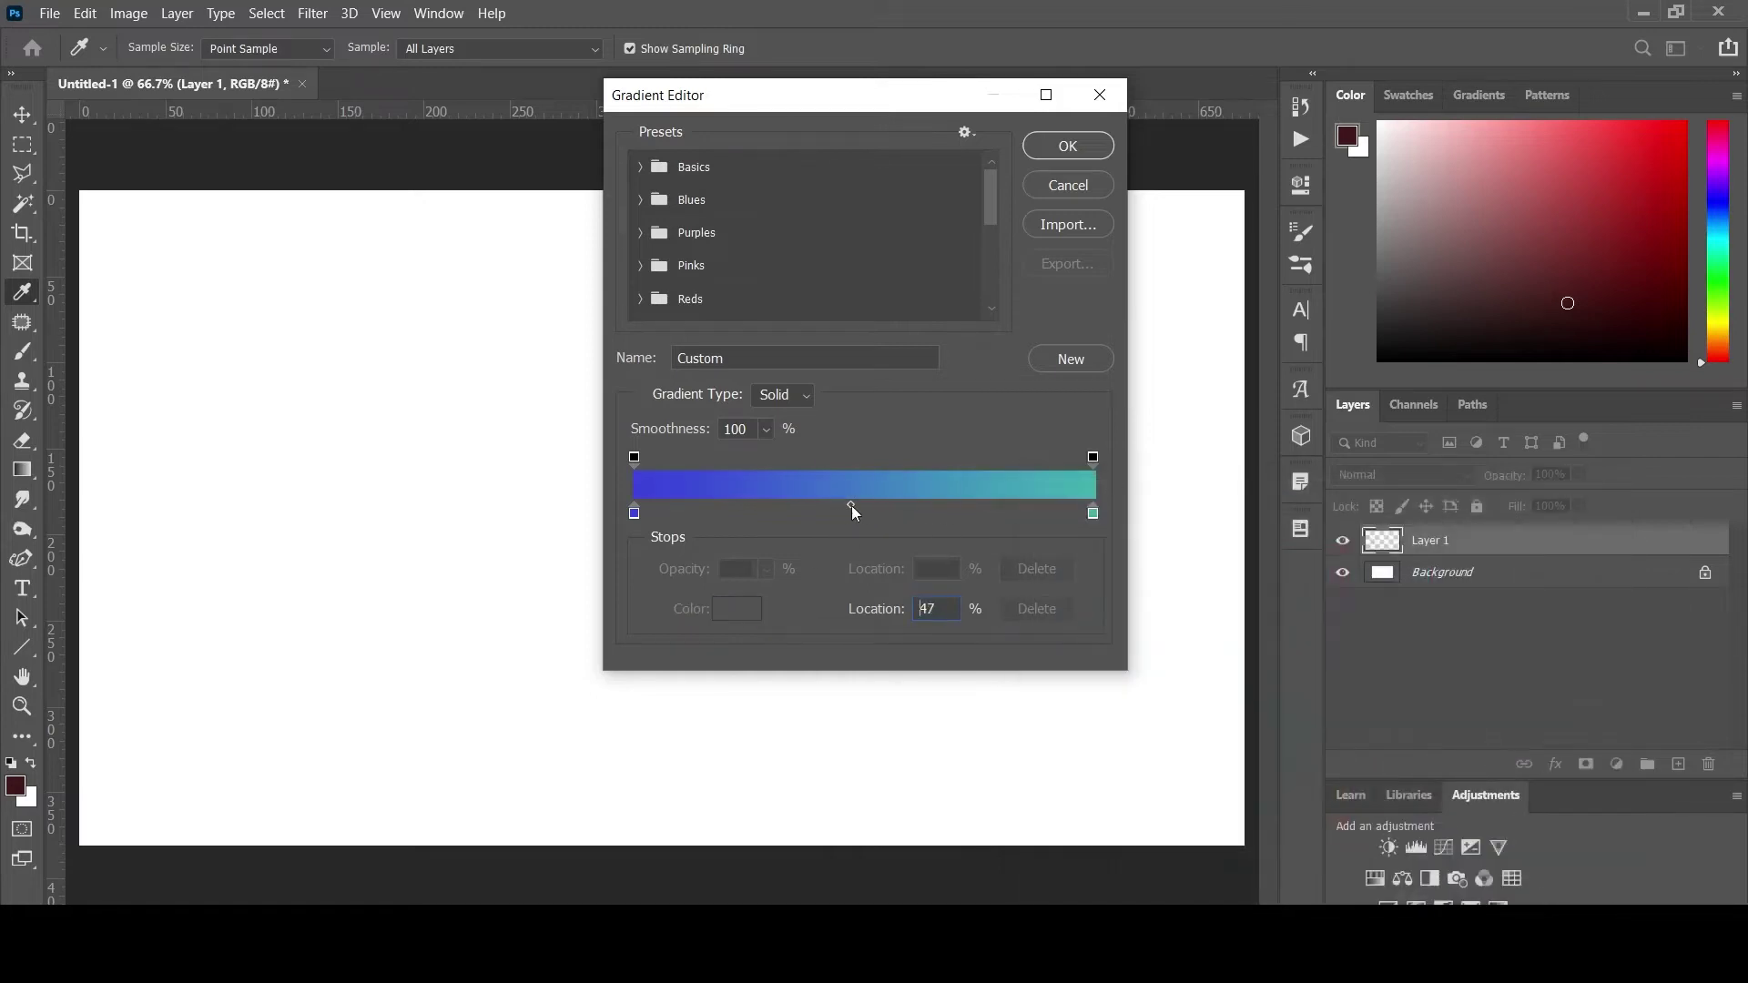
{"action": "left_click_drag", "start_coordinate": [716, 510], "coordinate": [752, 517]}
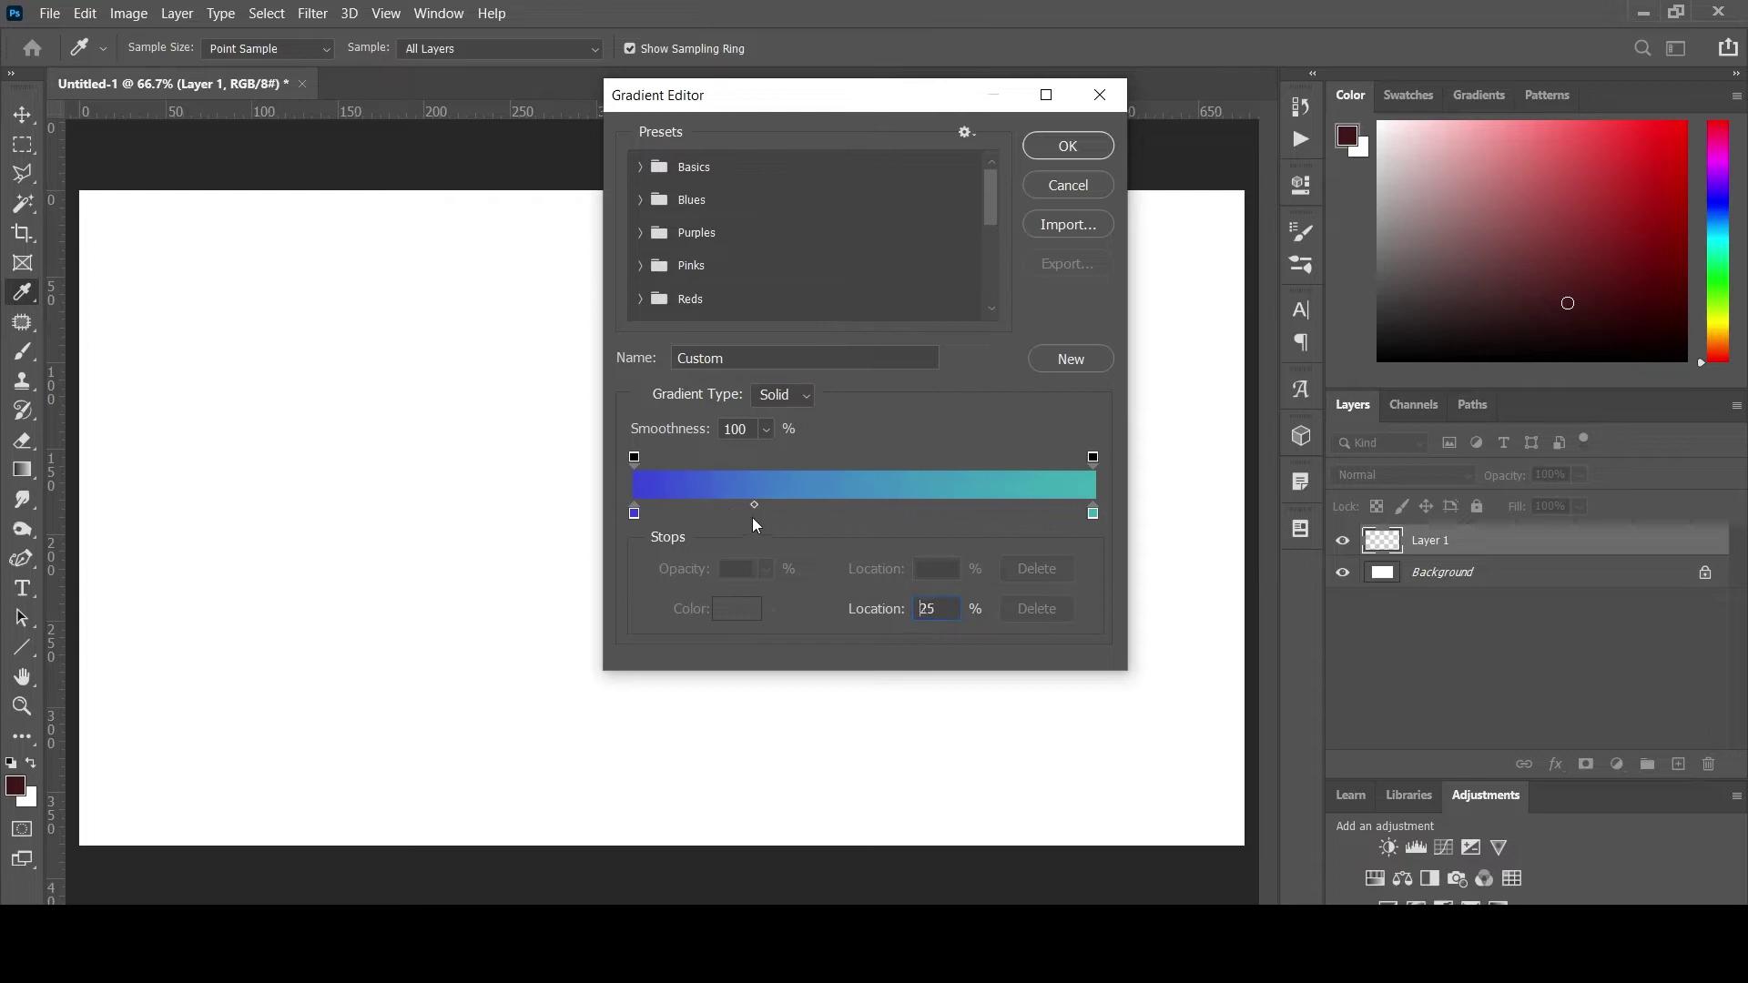
{"action": "left_click", "coordinate": [1065, 146]}
Step: Try the custom blue to teal gradient in Diamond style on Layer 1, undo the fills, and select the Linear style
{"action": "left_click_drag", "start_coordinate": [148, 282], "coordinate": [1123, 651]}
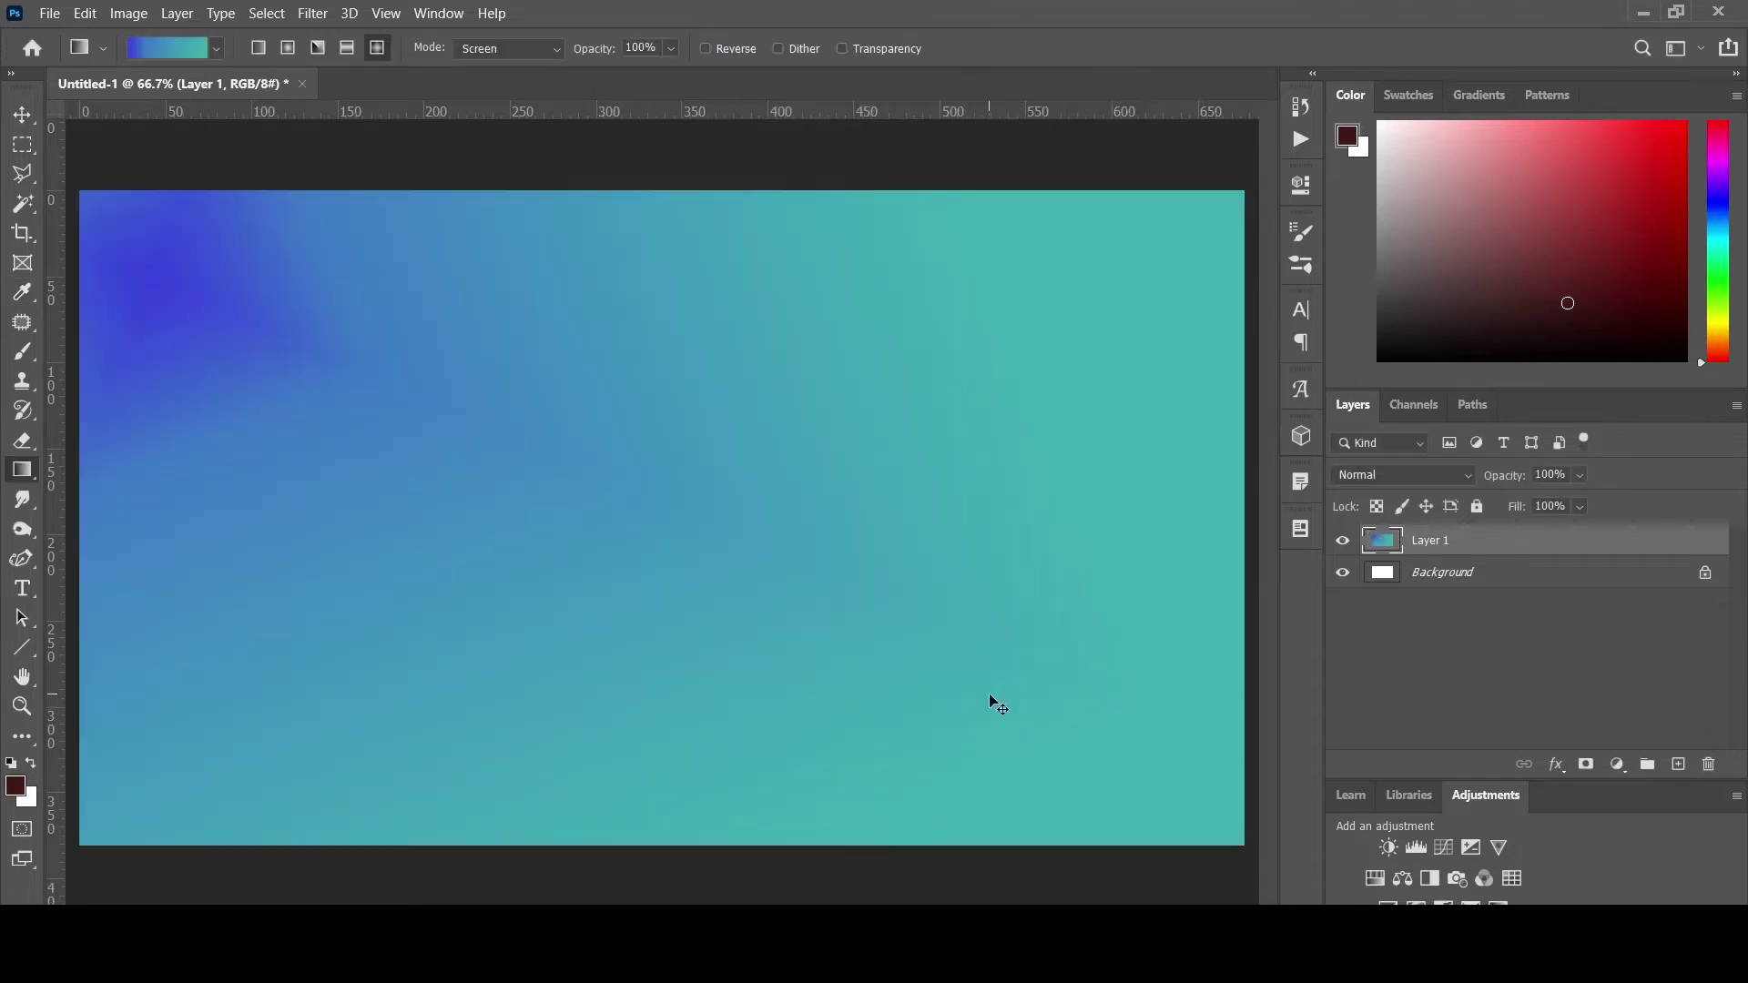
{"action": "key", "text": "ctrl+z"}
{"action": "left_click_drag", "start_coordinate": [914, 398], "coordinate": [468, 664]}
{"action": "left_click_drag", "start_coordinate": [215, 331], "coordinate": [542, 306]}
{"action": "key", "text": "ctrl+z"}
{"action": "key", "text": "ctrl+z"}
{"action": "left_click", "coordinate": [258, 48]}
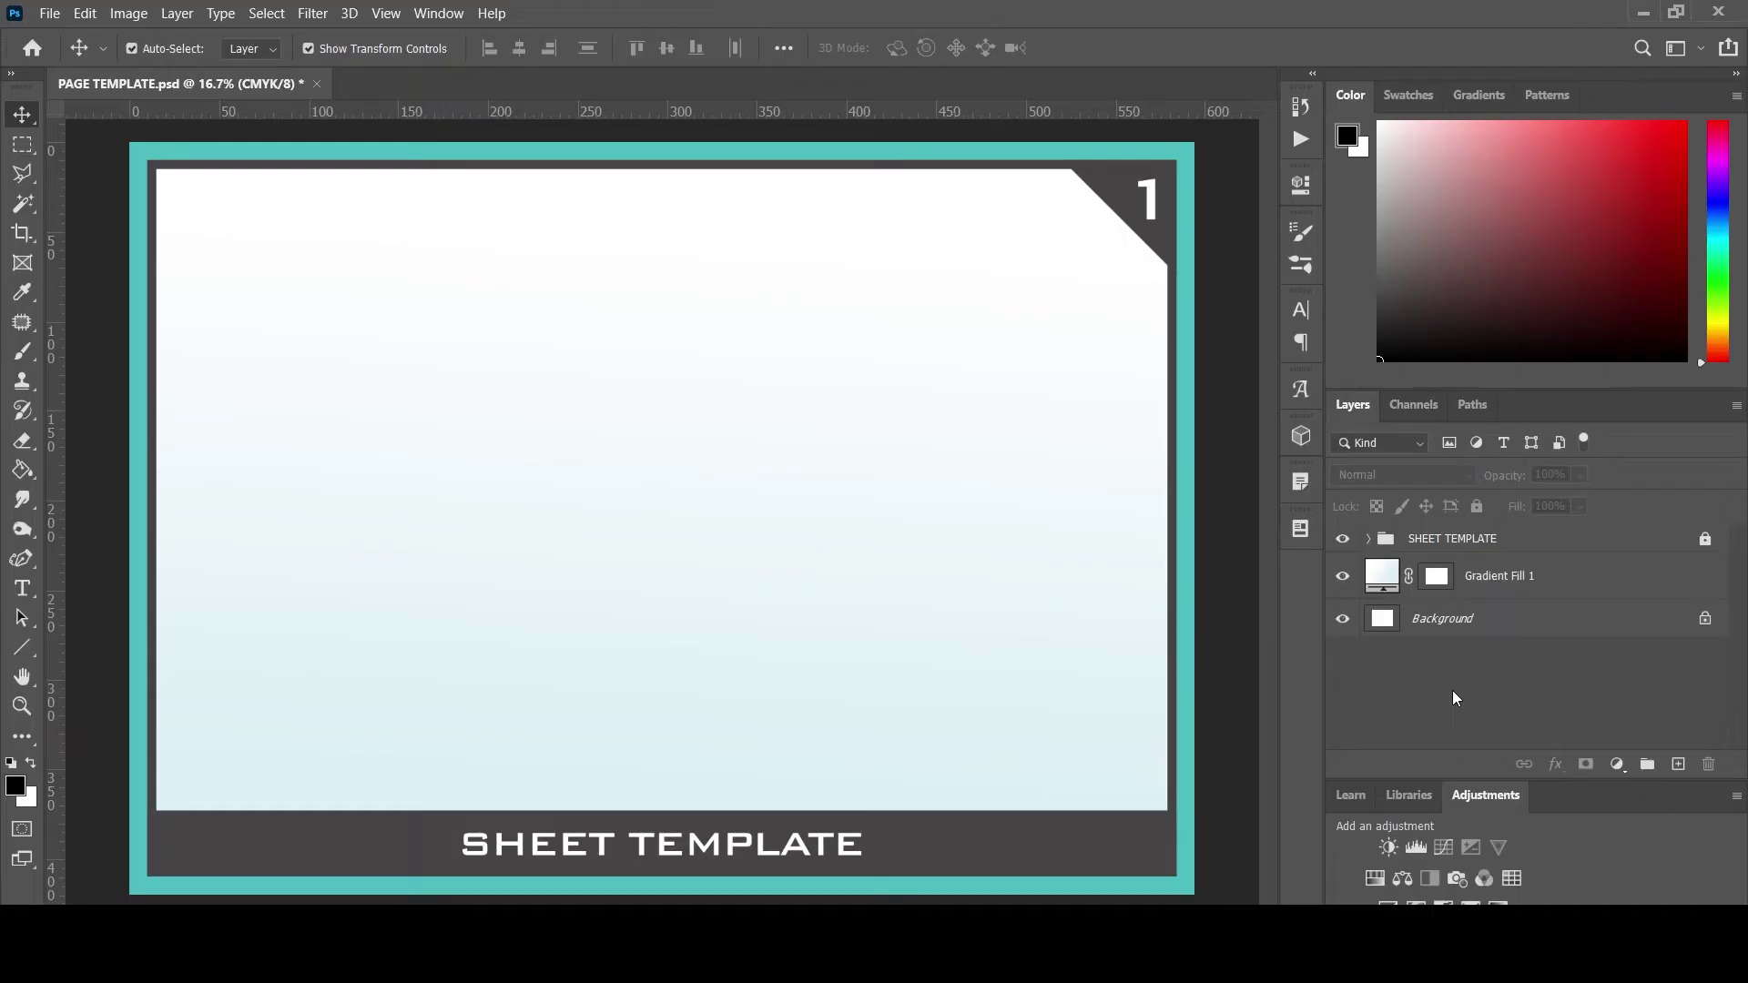
Step: Open rocket.ai from New folder (2), importing its page cropped to the bounding box at 300 pixels/inch
{"action": "left_click", "coordinate": [51, 14]}
{"action": "left_click", "coordinate": [73, 57]}
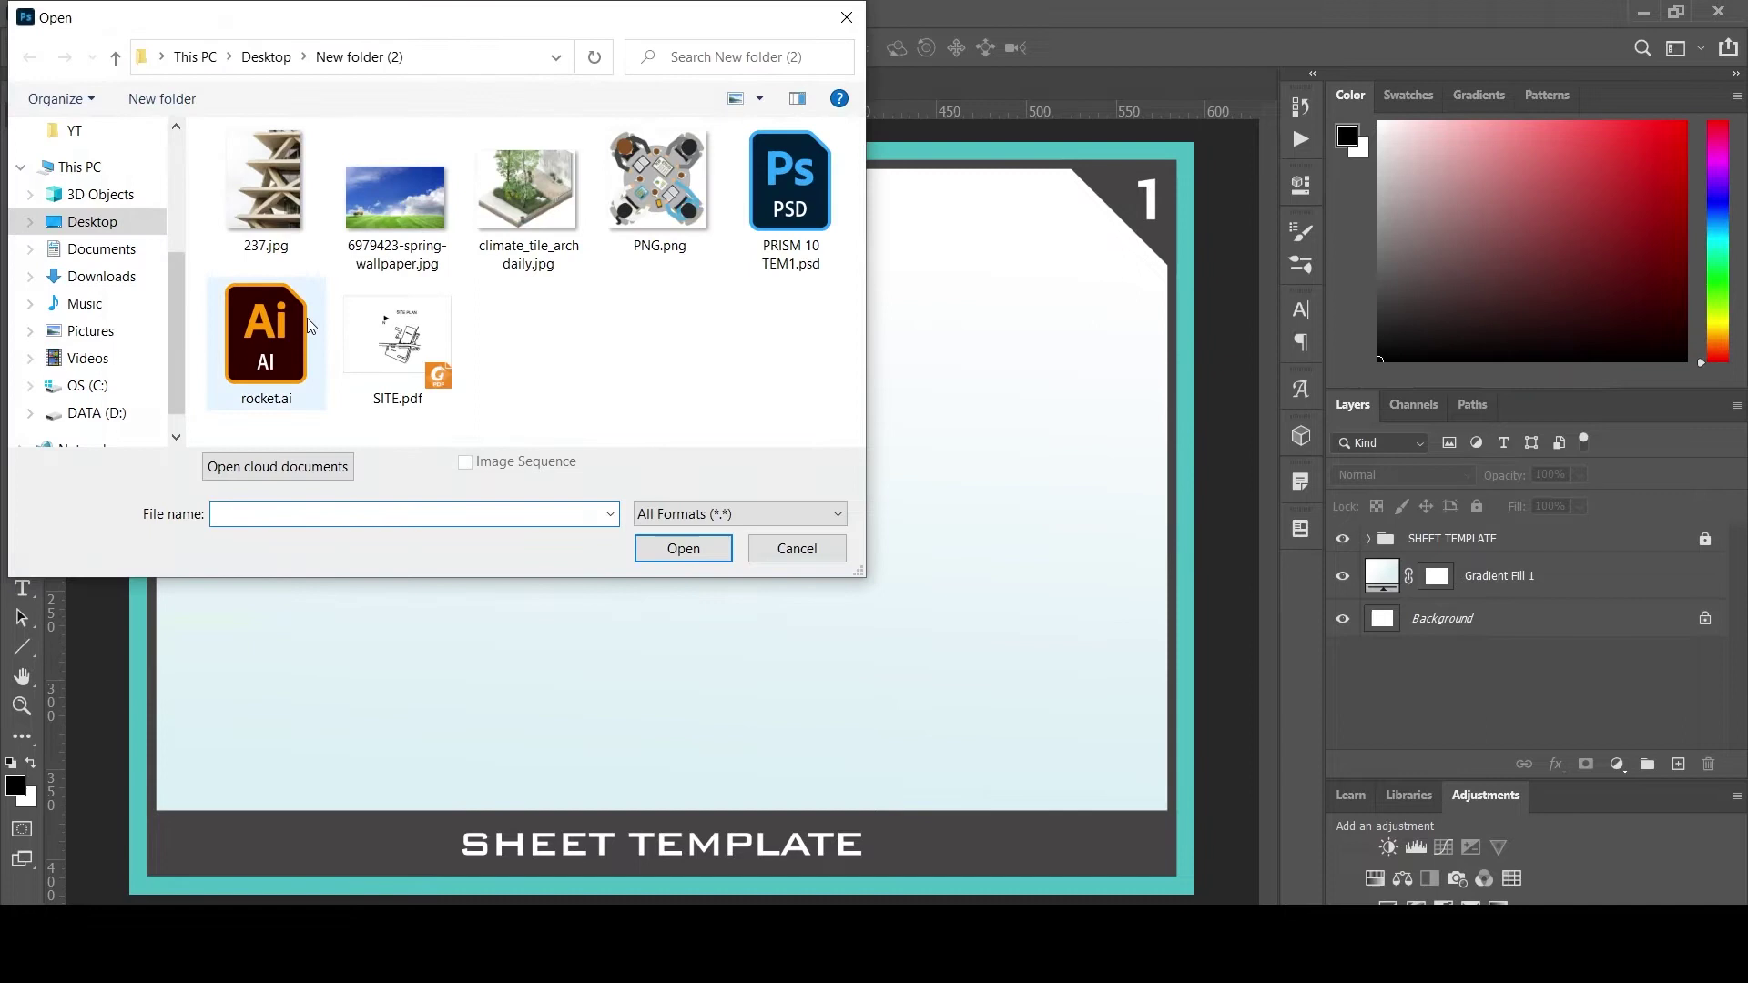
{"action": "double_click", "coordinate": [308, 325]}
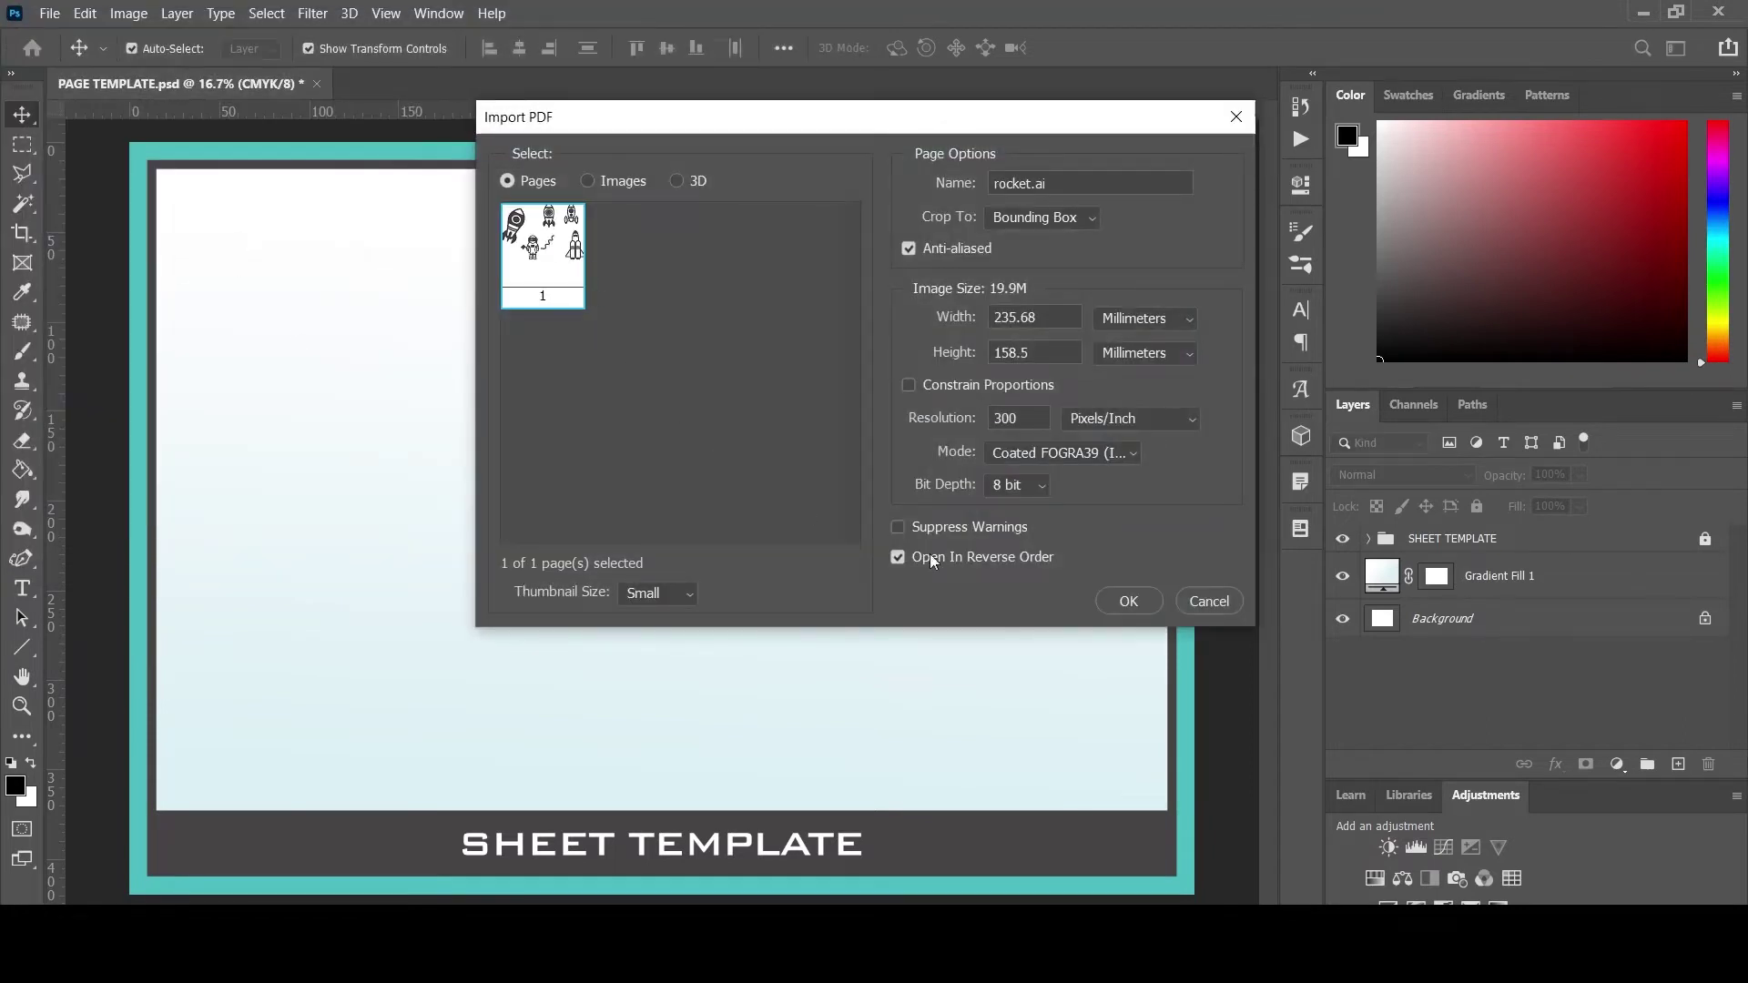
{"action": "left_click", "coordinate": [1129, 602]}
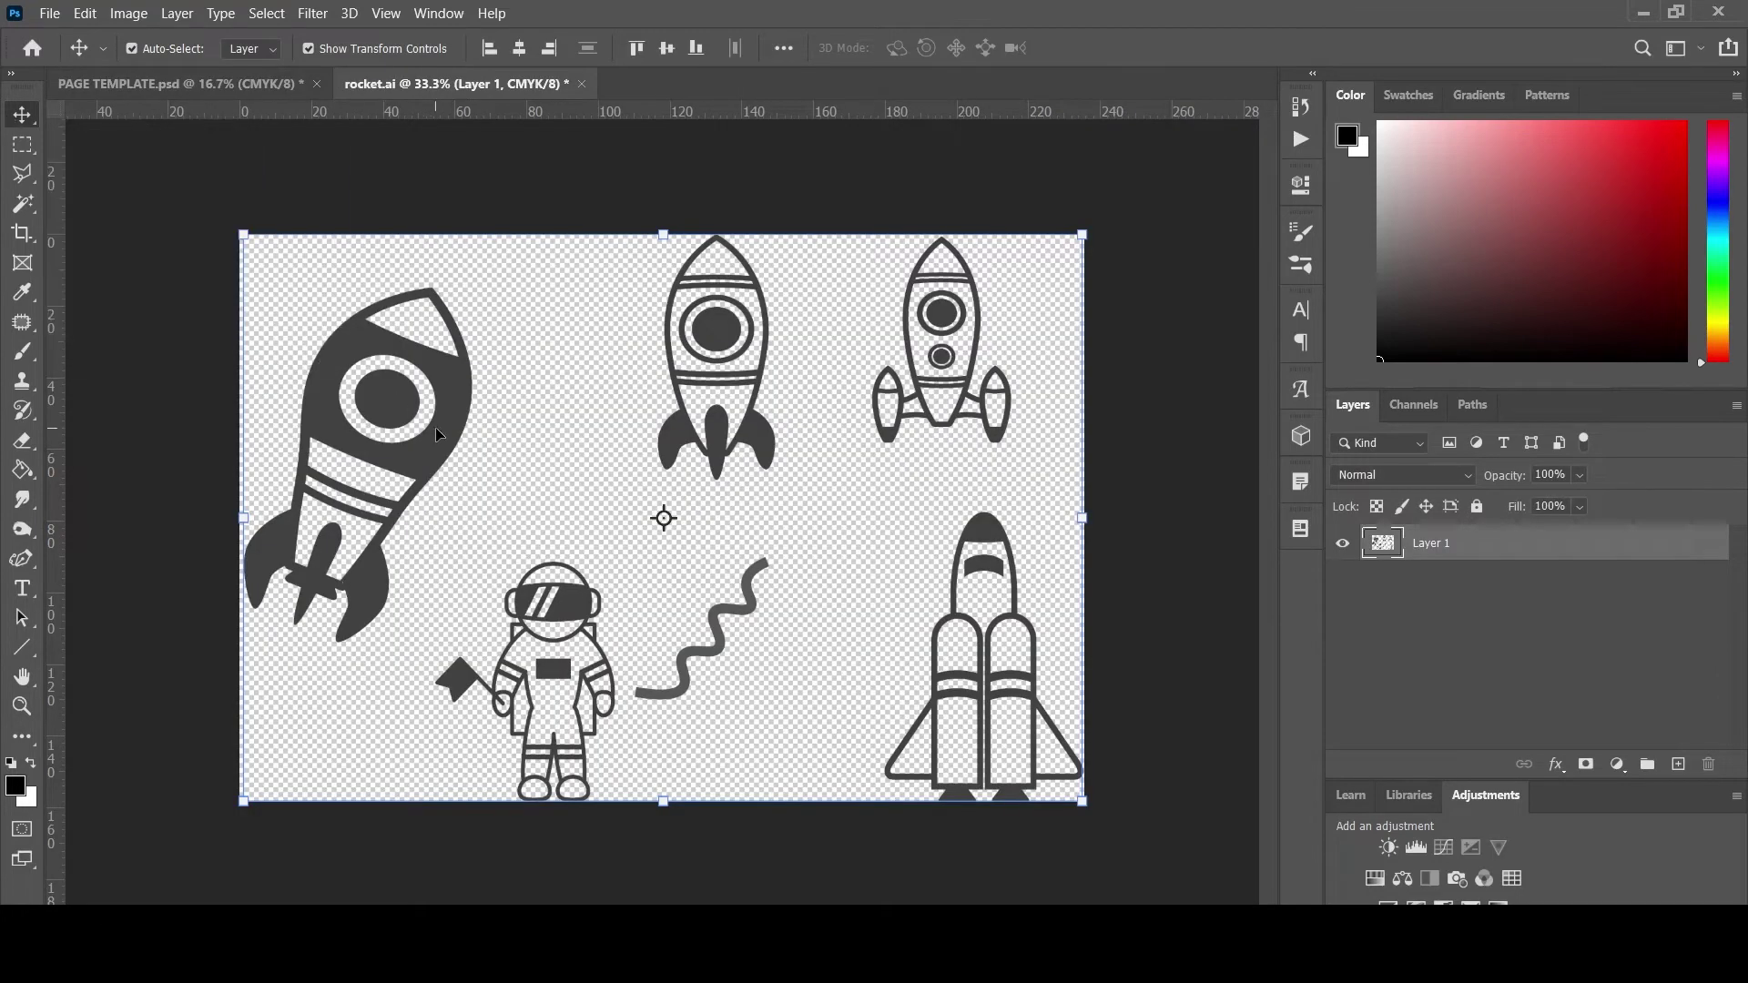
Step: Try the whole rocket.ai artwork on the sheet, scaled up to about 164%, and delete its layer
{"action": "mouse_move", "coordinate": [435, 428]}
{"action": "left_mouse_down"}
{"action": "mouse_move", "coordinate": [238, 79]}
{"action": "mouse_move", "coordinate": [429, 436]}
{"action": "left_mouse_up"}
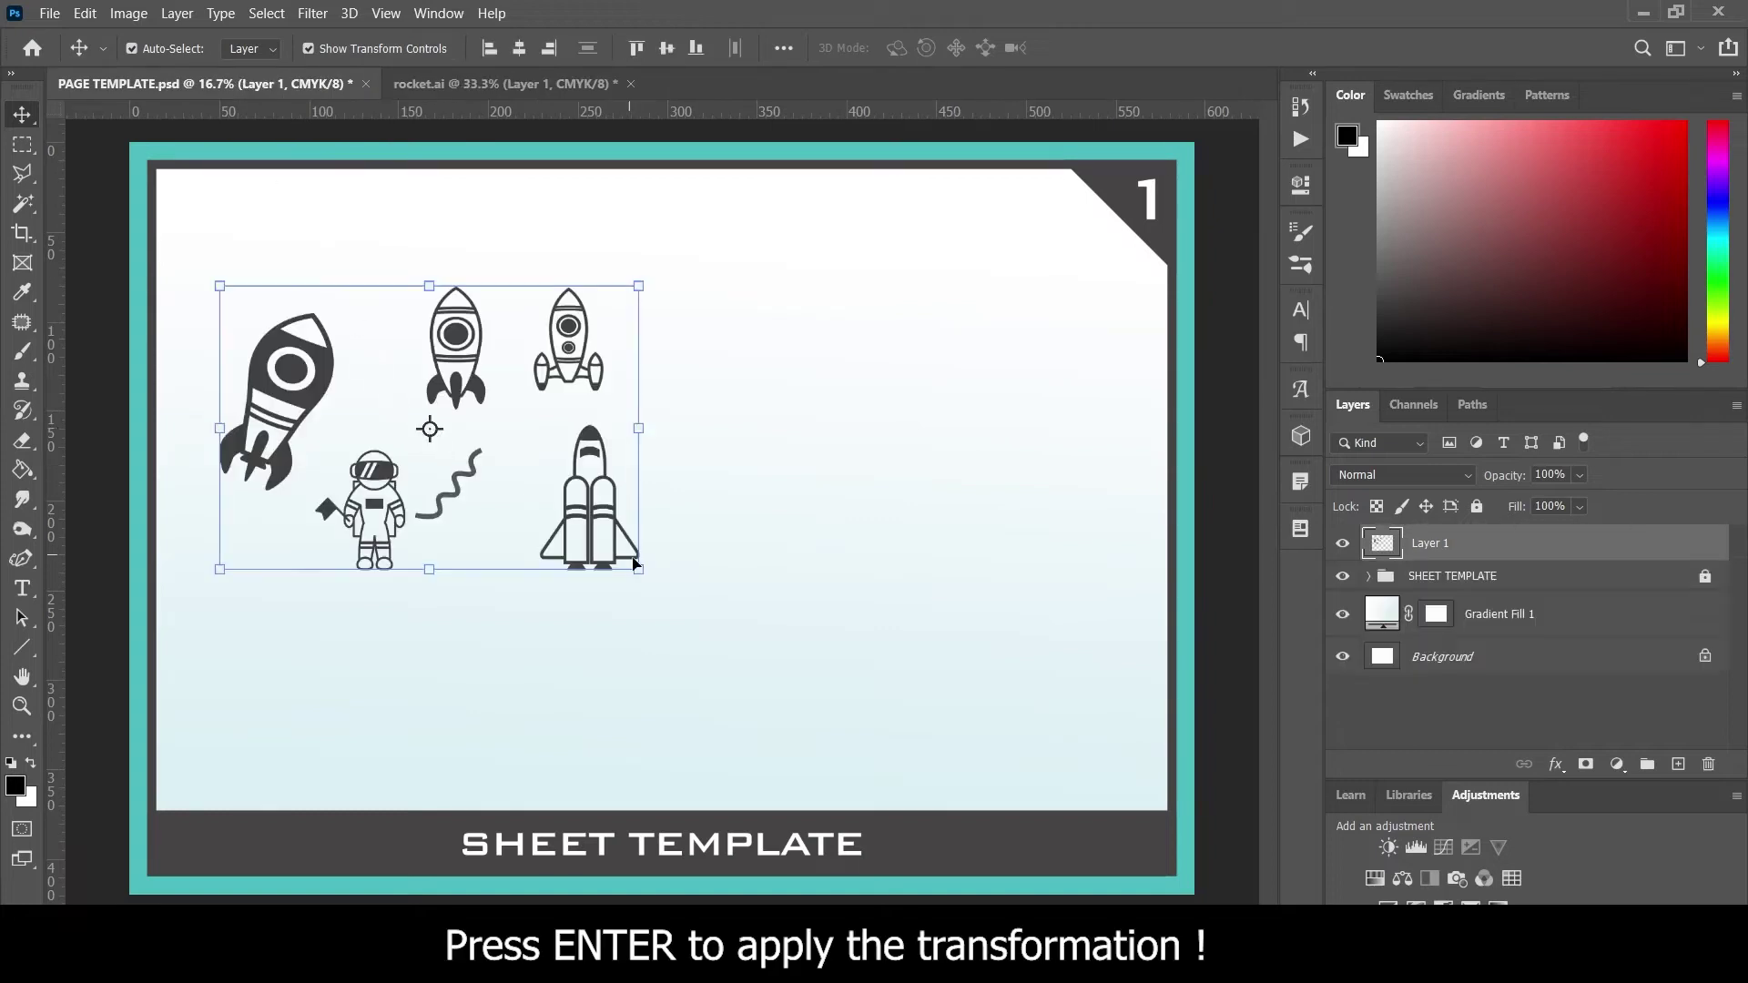
{"action": "left_click_drag", "start_coordinate": [642, 587], "coordinate": [914, 778]}
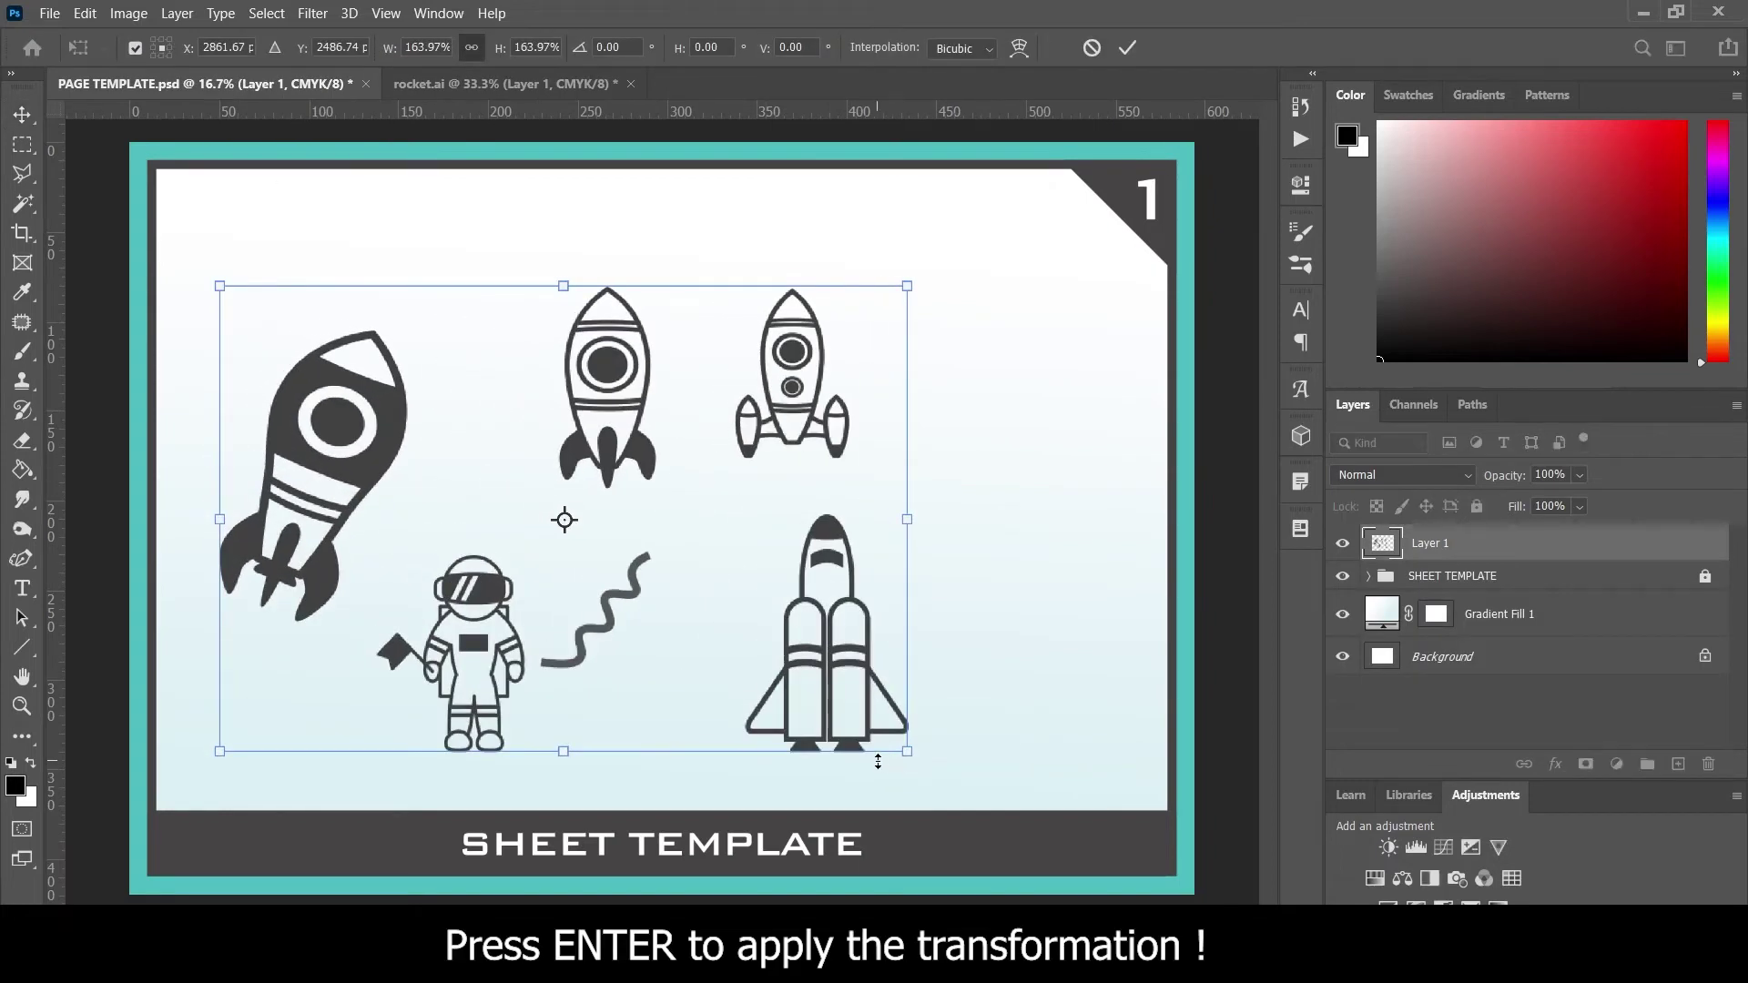
{"action": "key", "text": "Return"}
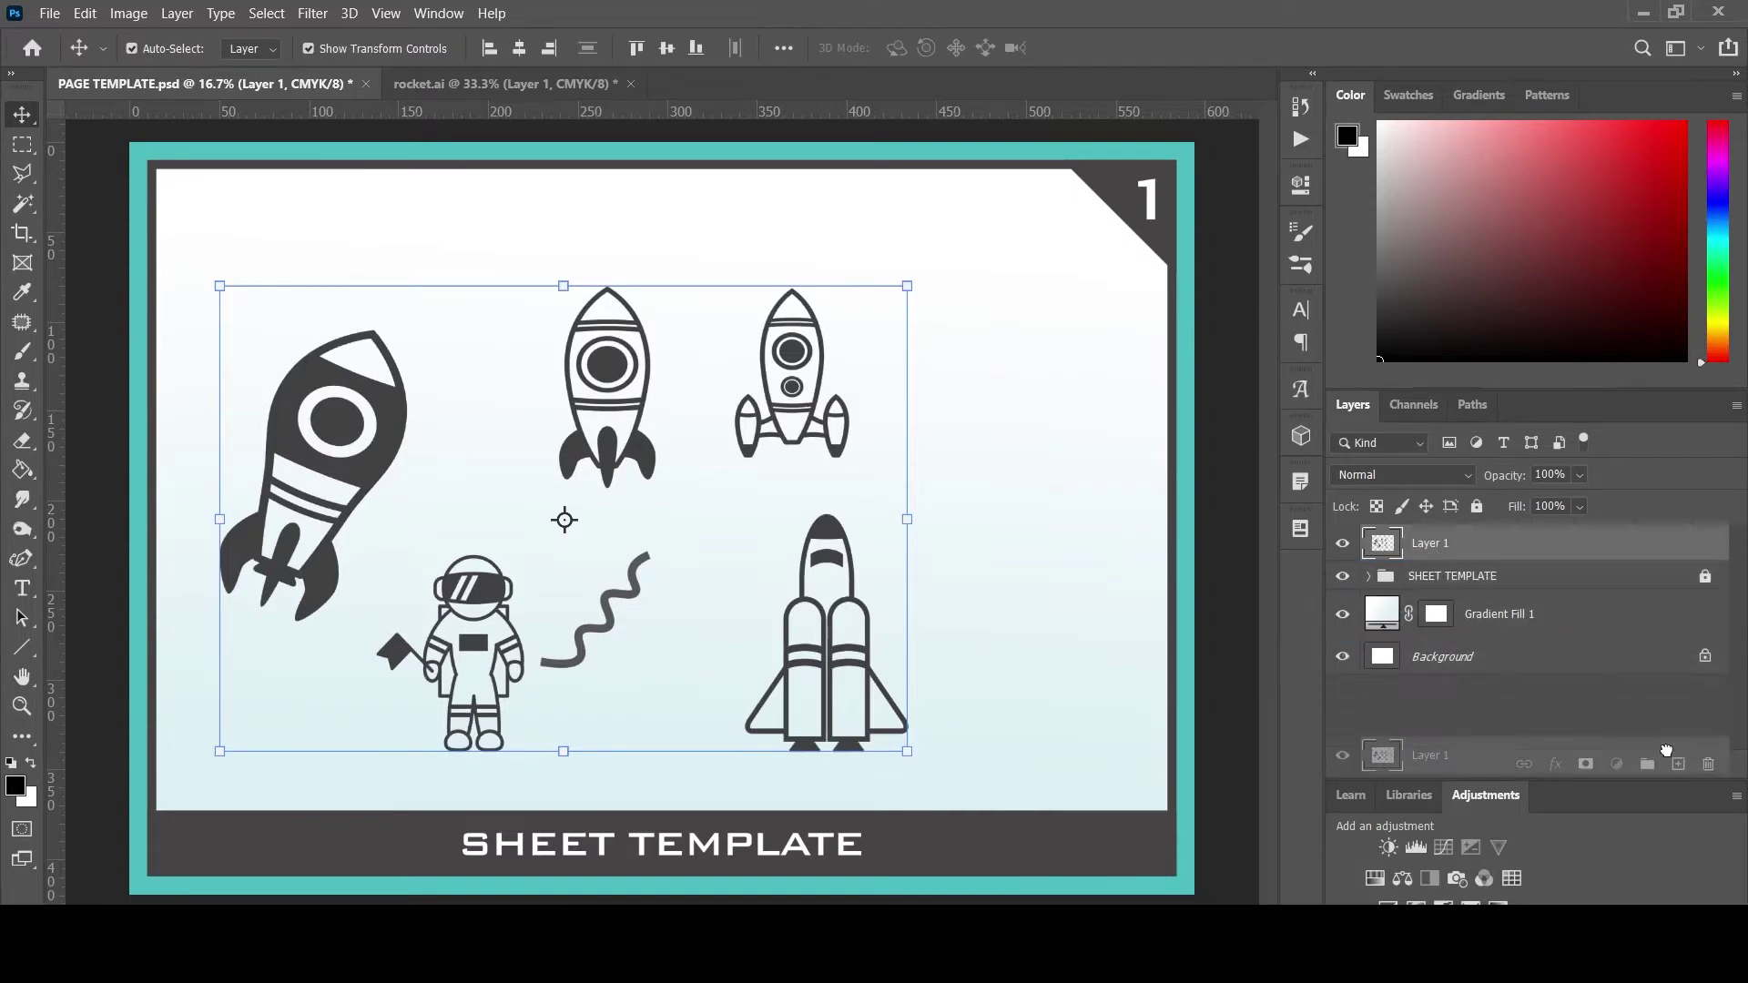
{"action": "left_click", "coordinate": [1707, 766]}
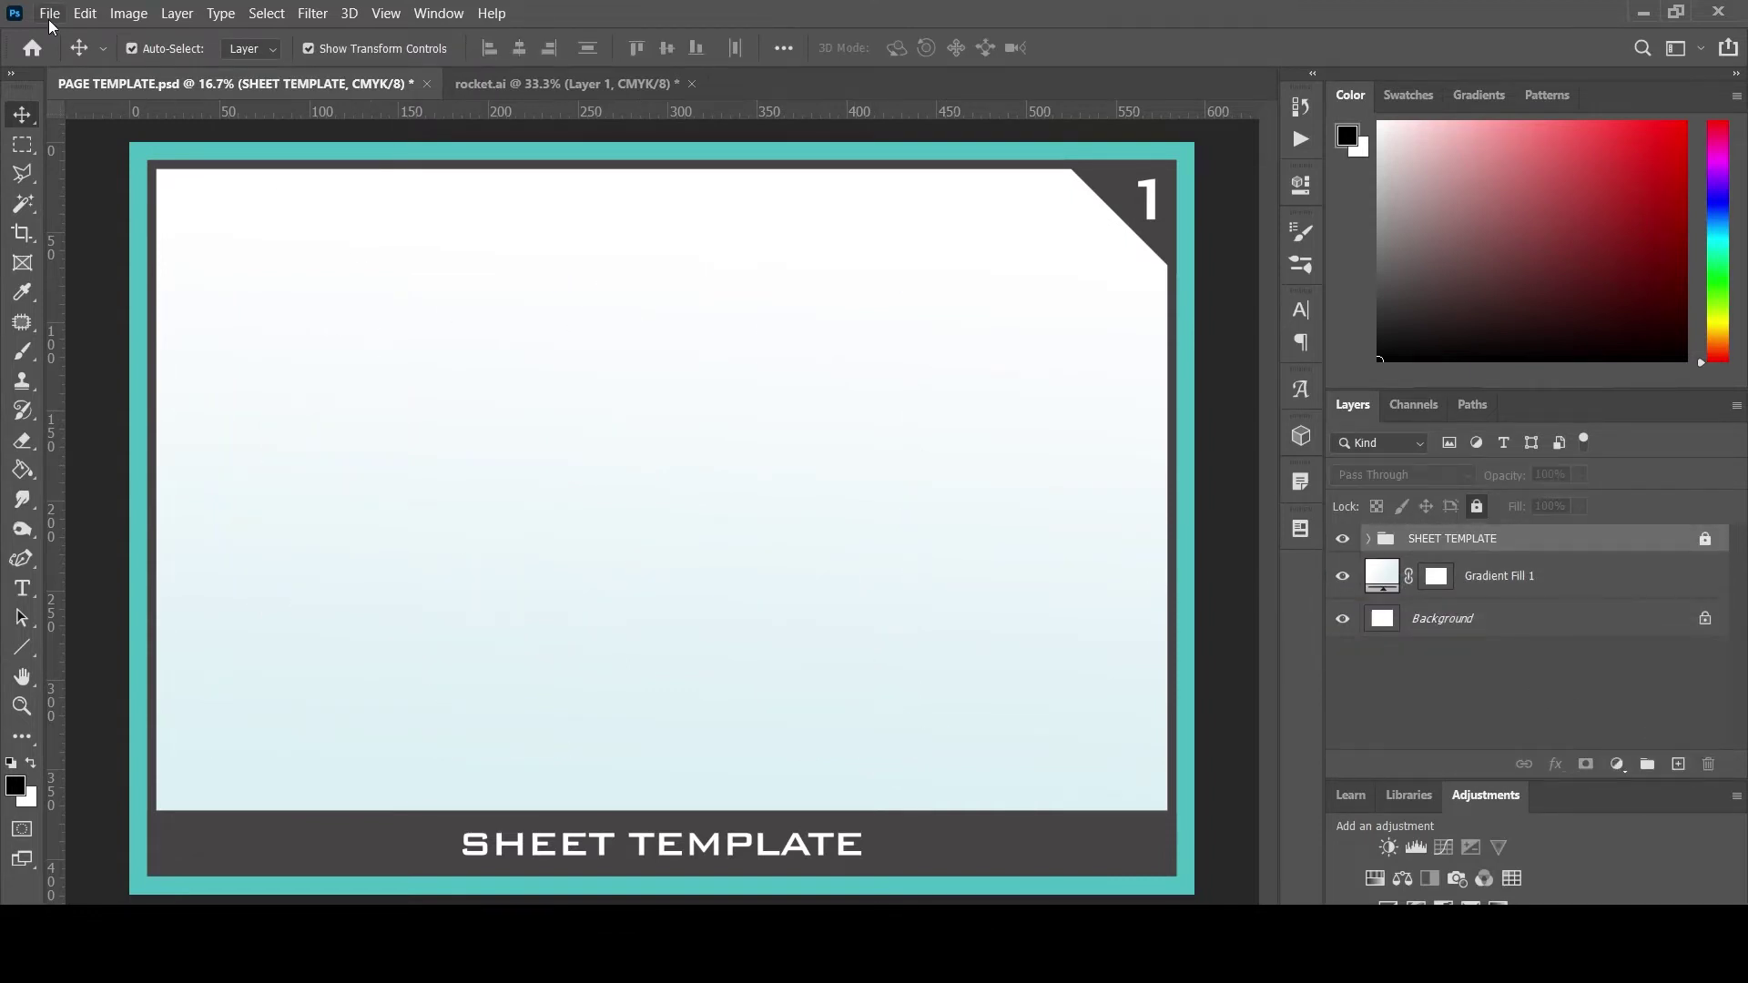
Step: In rocket.ai, outline the astronaut and his flag with a Polygonal Lasso selection
{"action": "left_click", "coordinate": [505, 83]}
{"action": "key", "text": "m"}
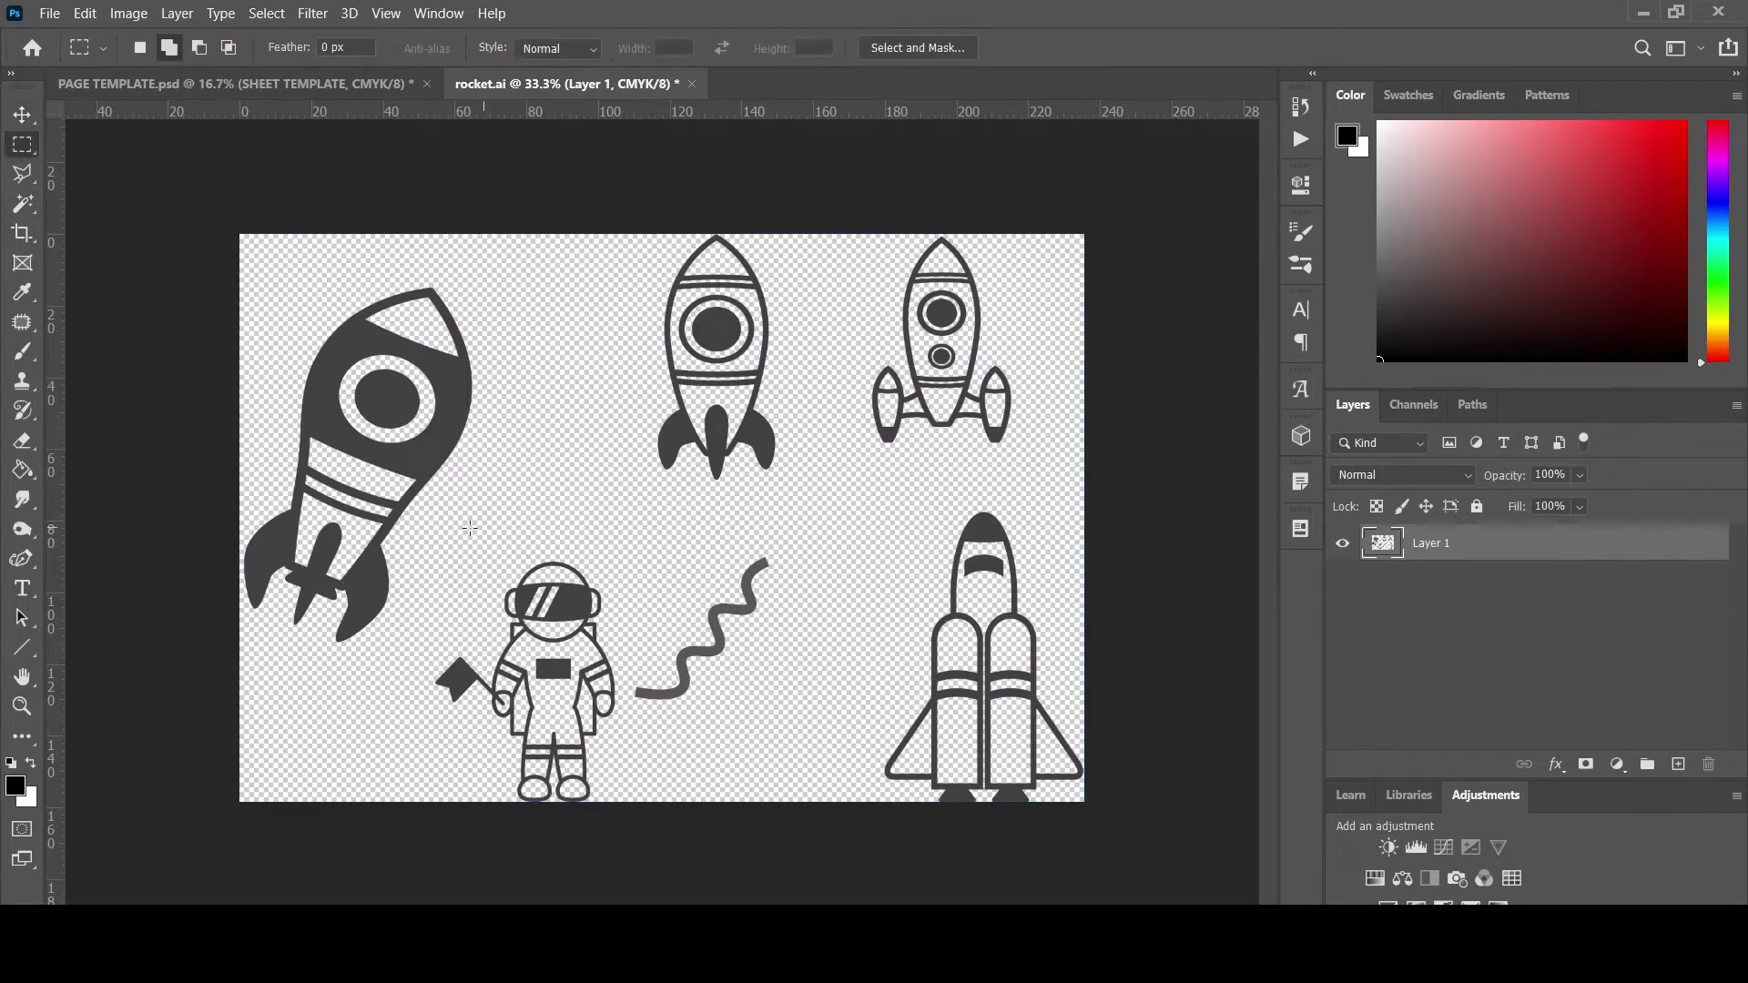
{"action": "key", "text": "l"}
{"action": "left_click", "coordinate": [549, 511]}
{"action": "left_click", "coordinate": [450, 589]}
{"action": "left_click", "coordinate": [407, 722]}
{"action": "left_click", "coordinate": [487, 806]}
{"action": "left_click", "coordinate": [617, 815]}
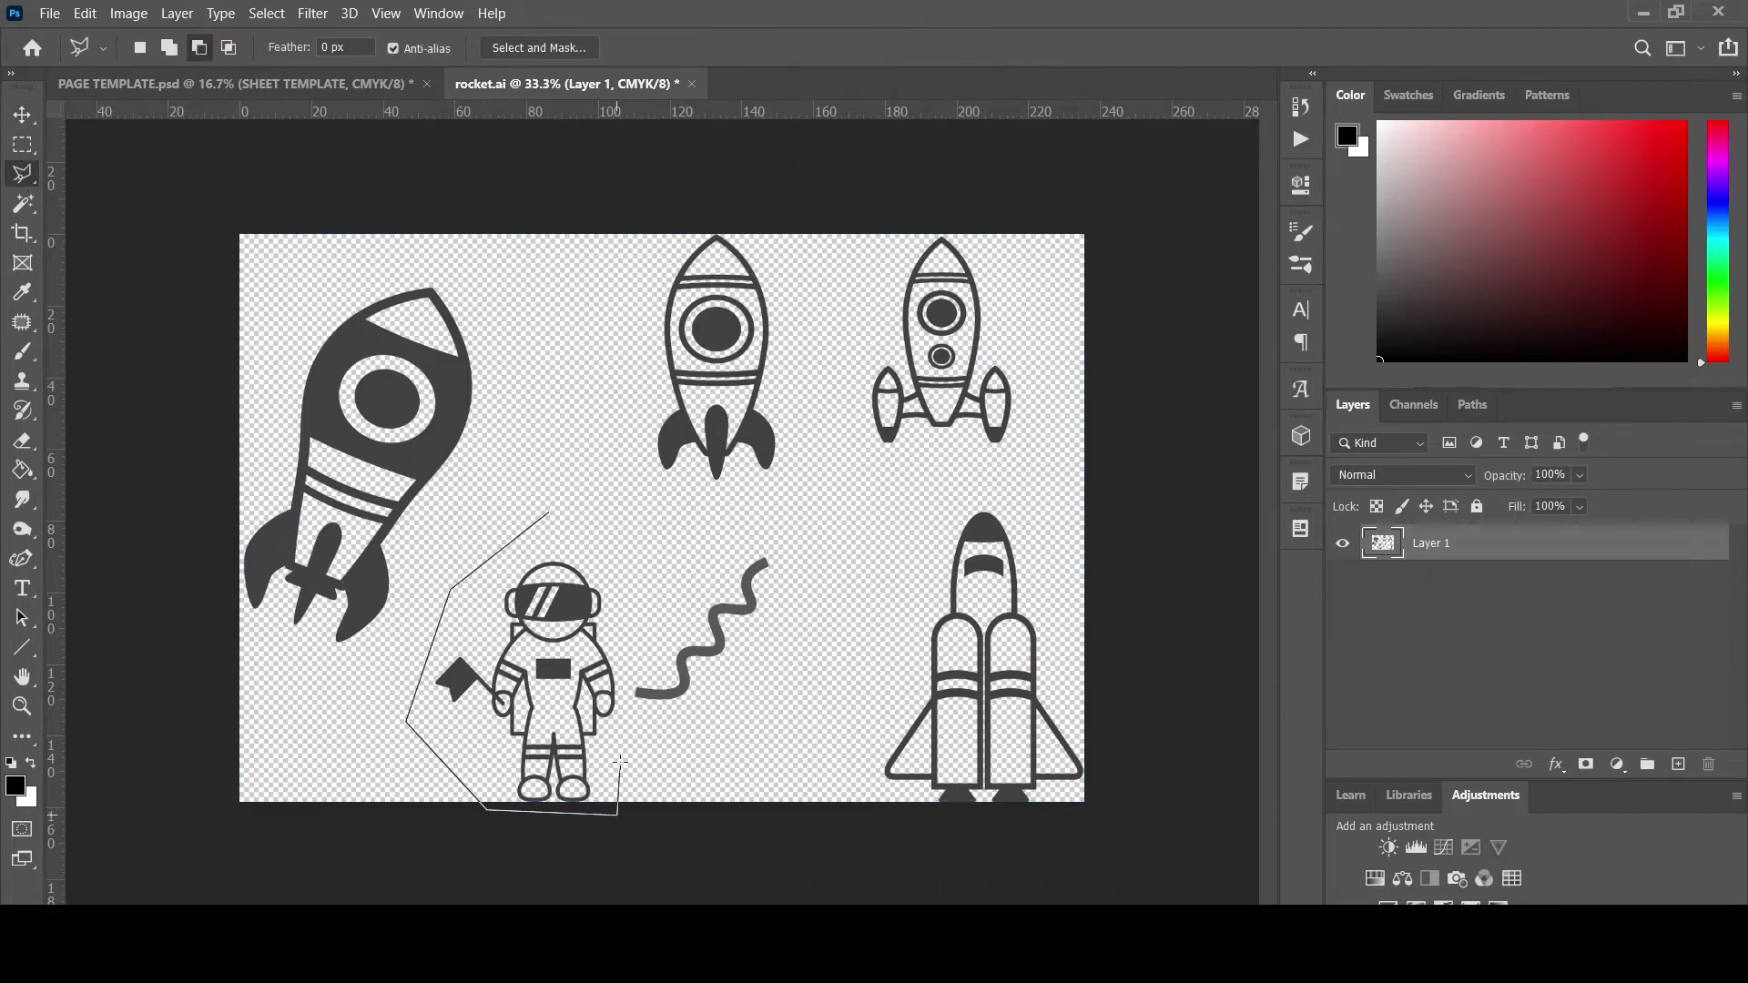
{"action": "left_click", "coordinate": [650, 571]}
{"action": "left_click", "coordinate": [549, 512]}
Step: Copy the selected astronaut onto the page template, enlarge it to over half the sheet's height, and stand it above the title strip
{"action": "key", "text": "v"}
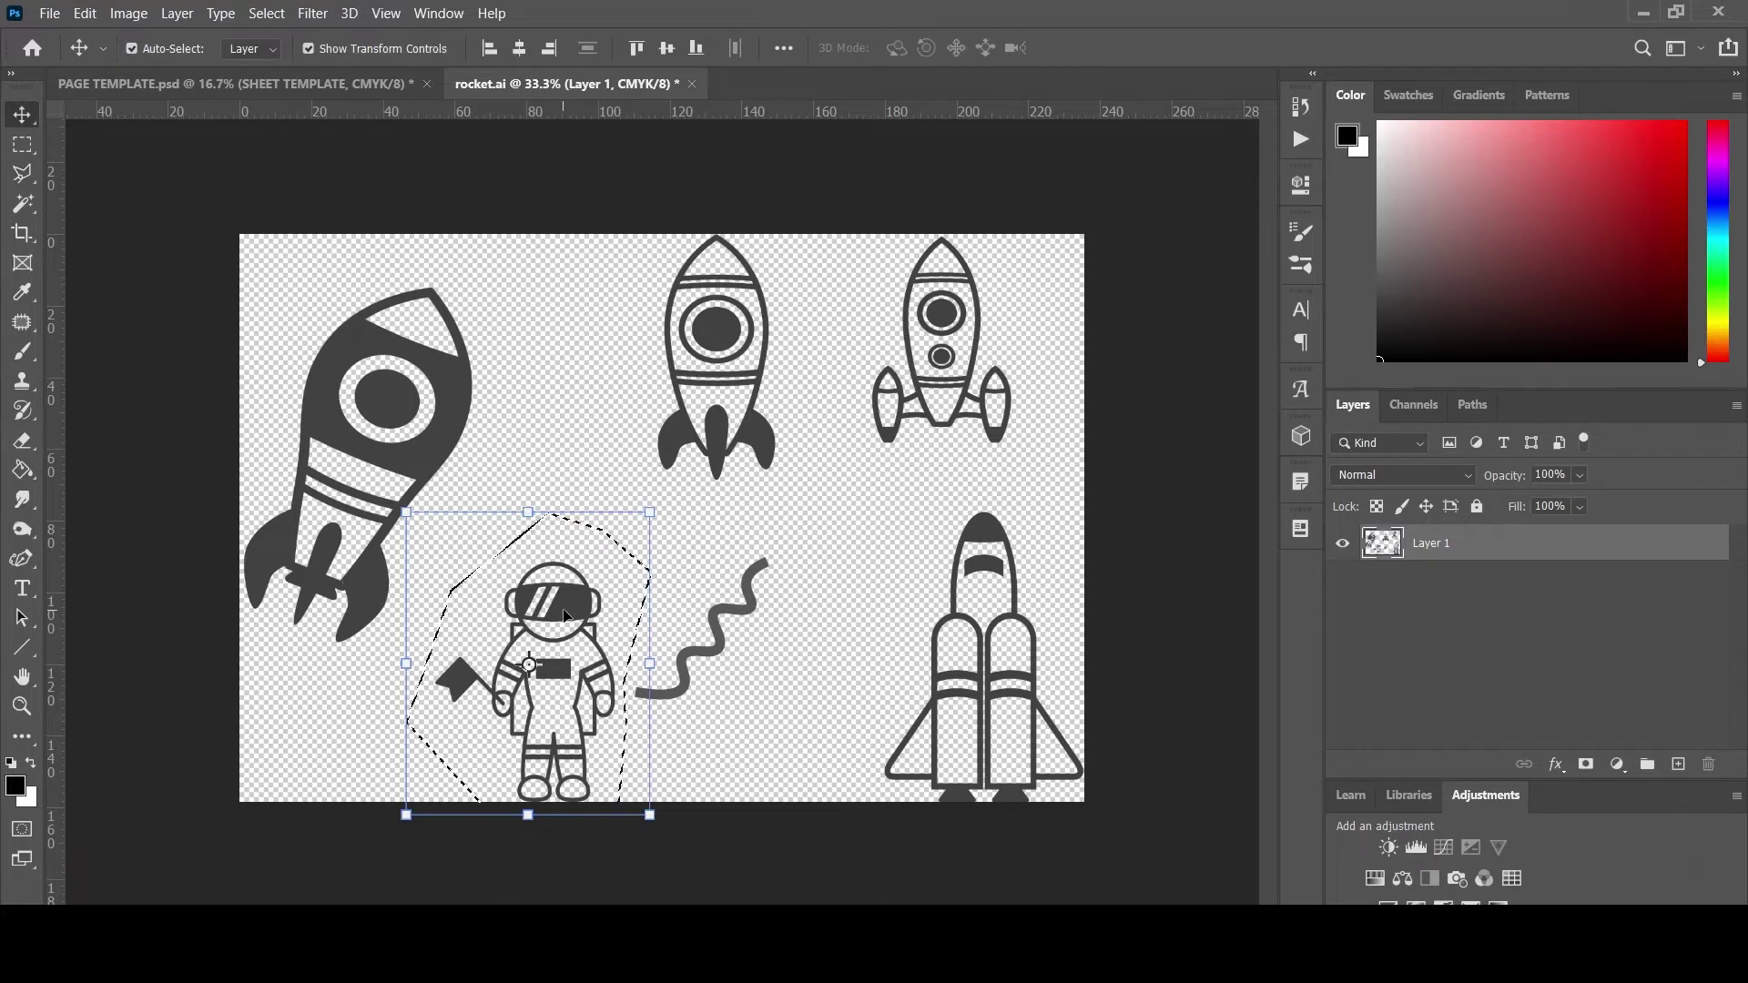
{"action": "left_click_drag", "start_coordinate": [563, 615], "coordinate": [368, 393]}
{"action": "left_click_drag", "start_coordinate": [395, 486], "coordinate": [626, 852]}
{"action": "key", "text": "Return"}
{"action": "left_click_drag", "start_coordinate": [550, 461], "coordinate": [419, 462]}
Step: Set the astronaut layer's blend mode to Color Burn
{"action": "left_click", "coordinate": [749, 625]}
{"action": "left_click", "coordinate": [1434, 546]}
{"action": "left_click", "coordinate": [1429, 474]}
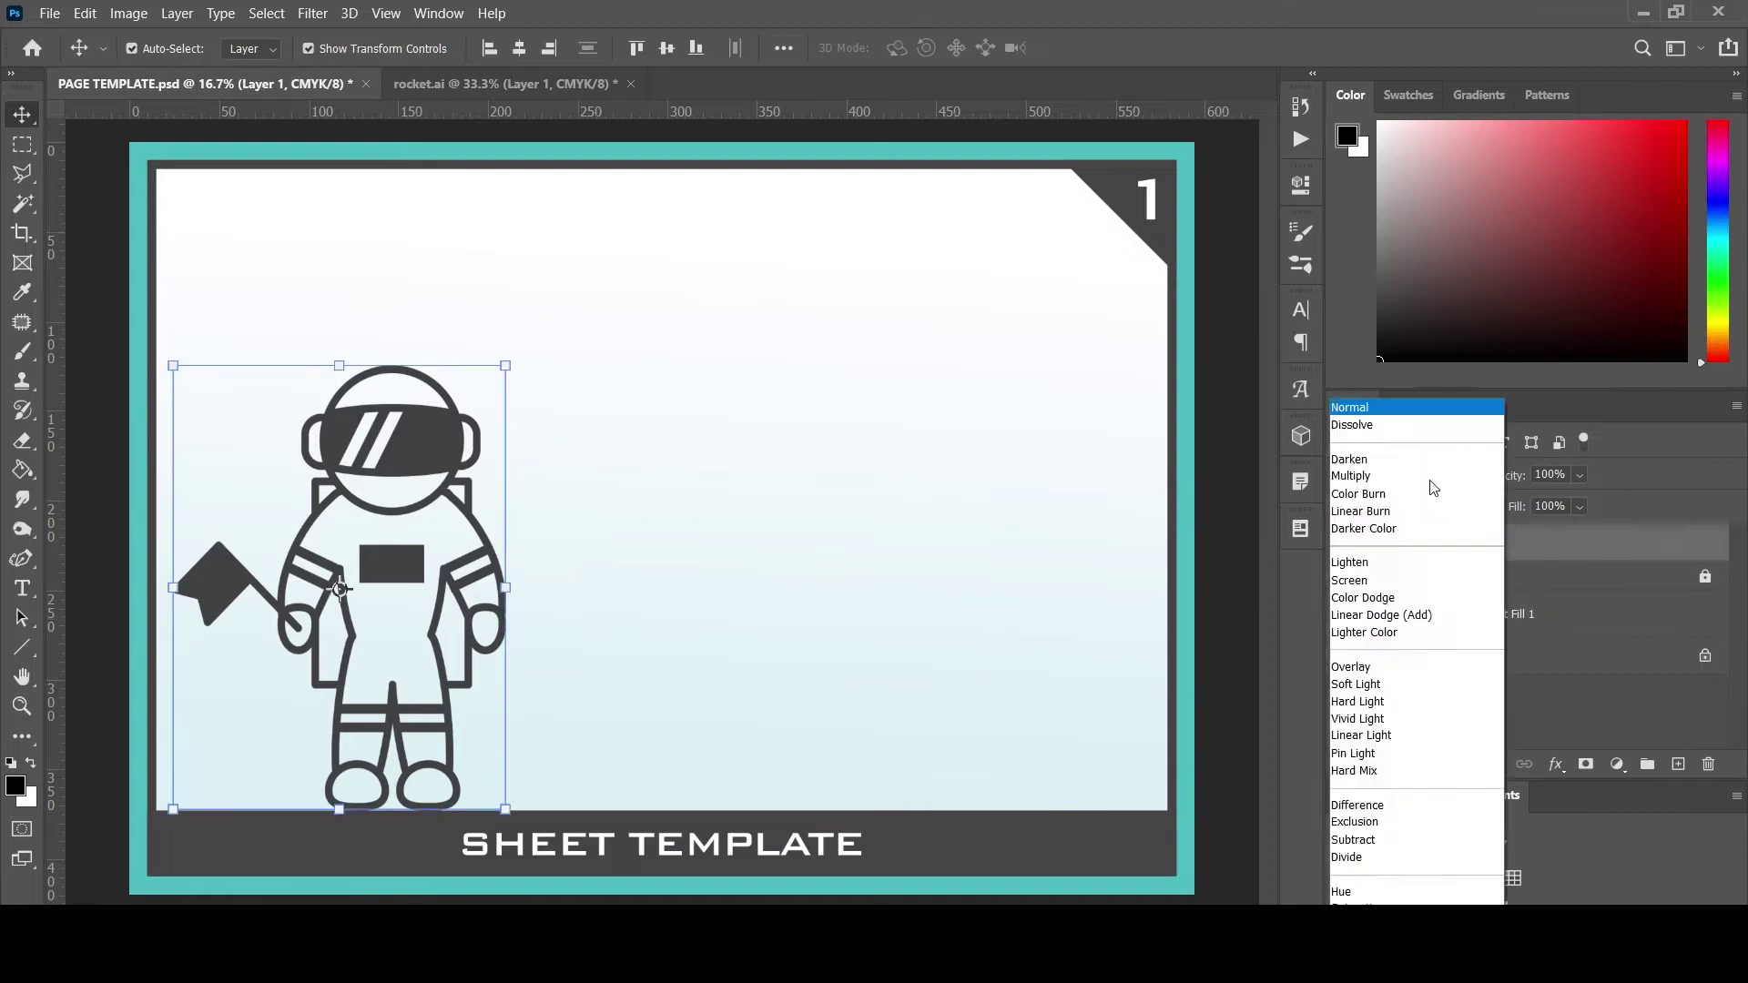
{"action": "left_click", "coordinate": [1374, 491]}
Step: Move the astronaut partly past the sheet's right border and reorder Layer 1 directly below the SHEET TEMPLATE group
{"action": "left_click_drag", "start_coordinate": [391, 560], "coordinate": [1116, 563]}
{"action": "left_click_drag", "start_coordinate": [1493, 546], "coordinate": [1501, 596]}
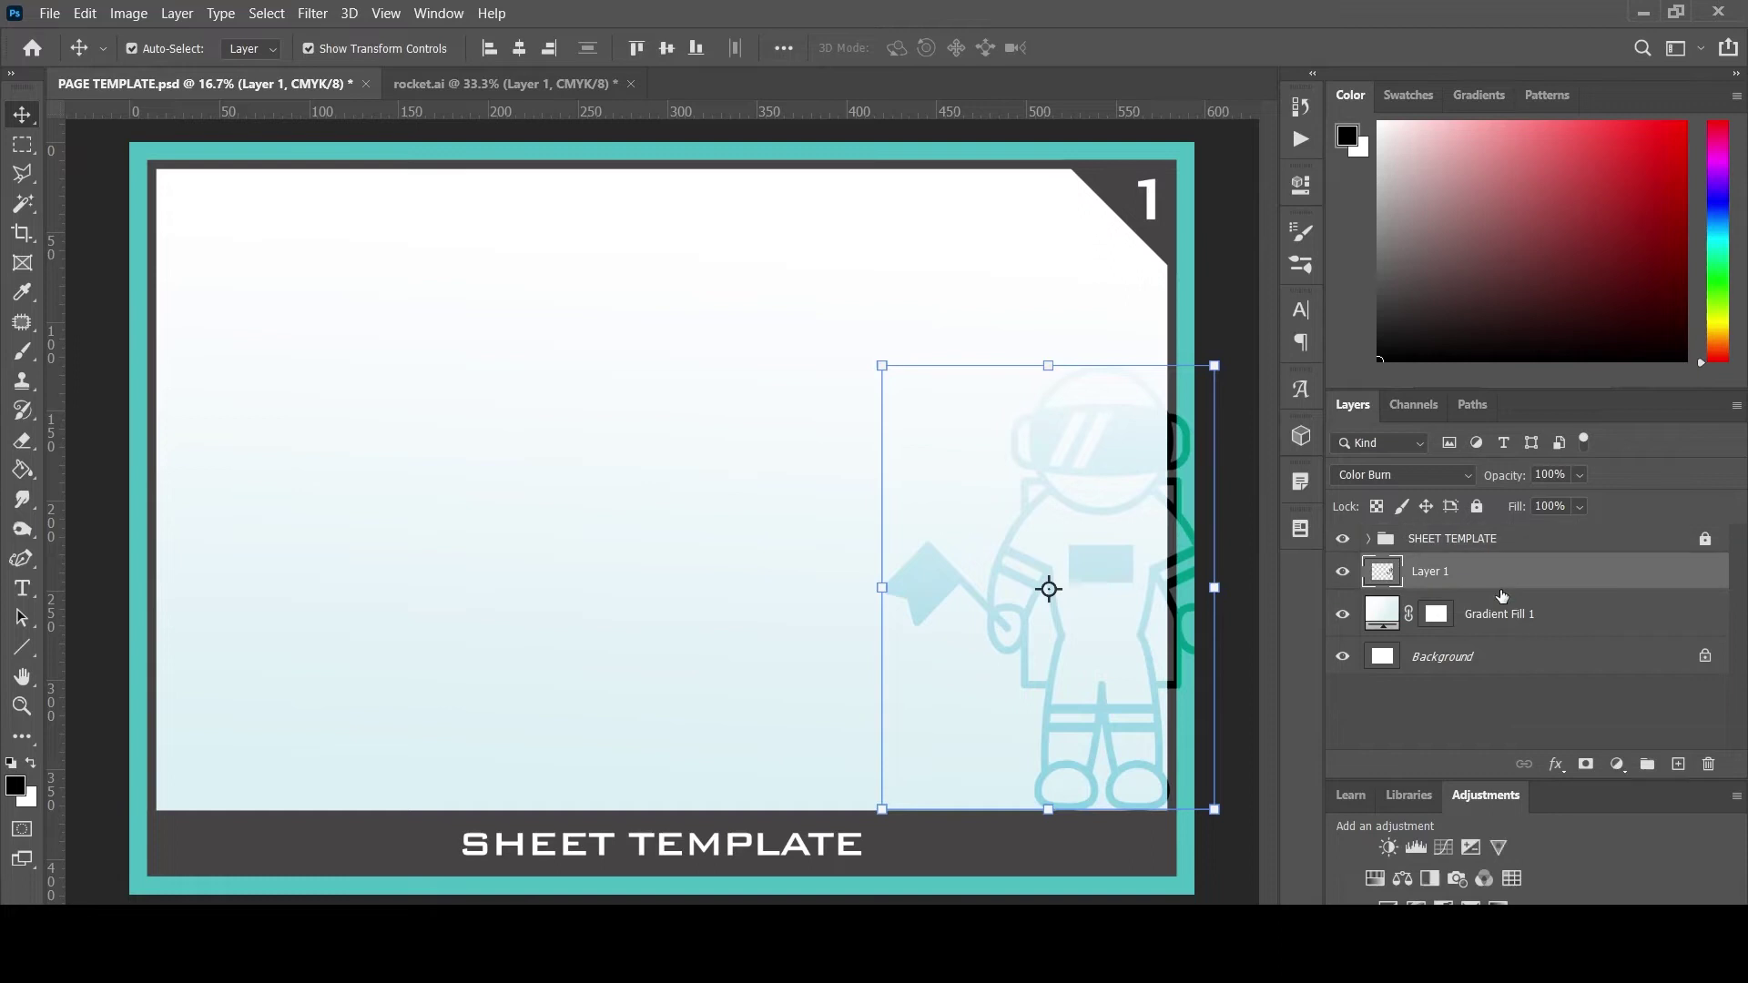
{"action": "left_click_drag", "start_coordinate": [1104, 472], "coordinate": [1012, 463]}
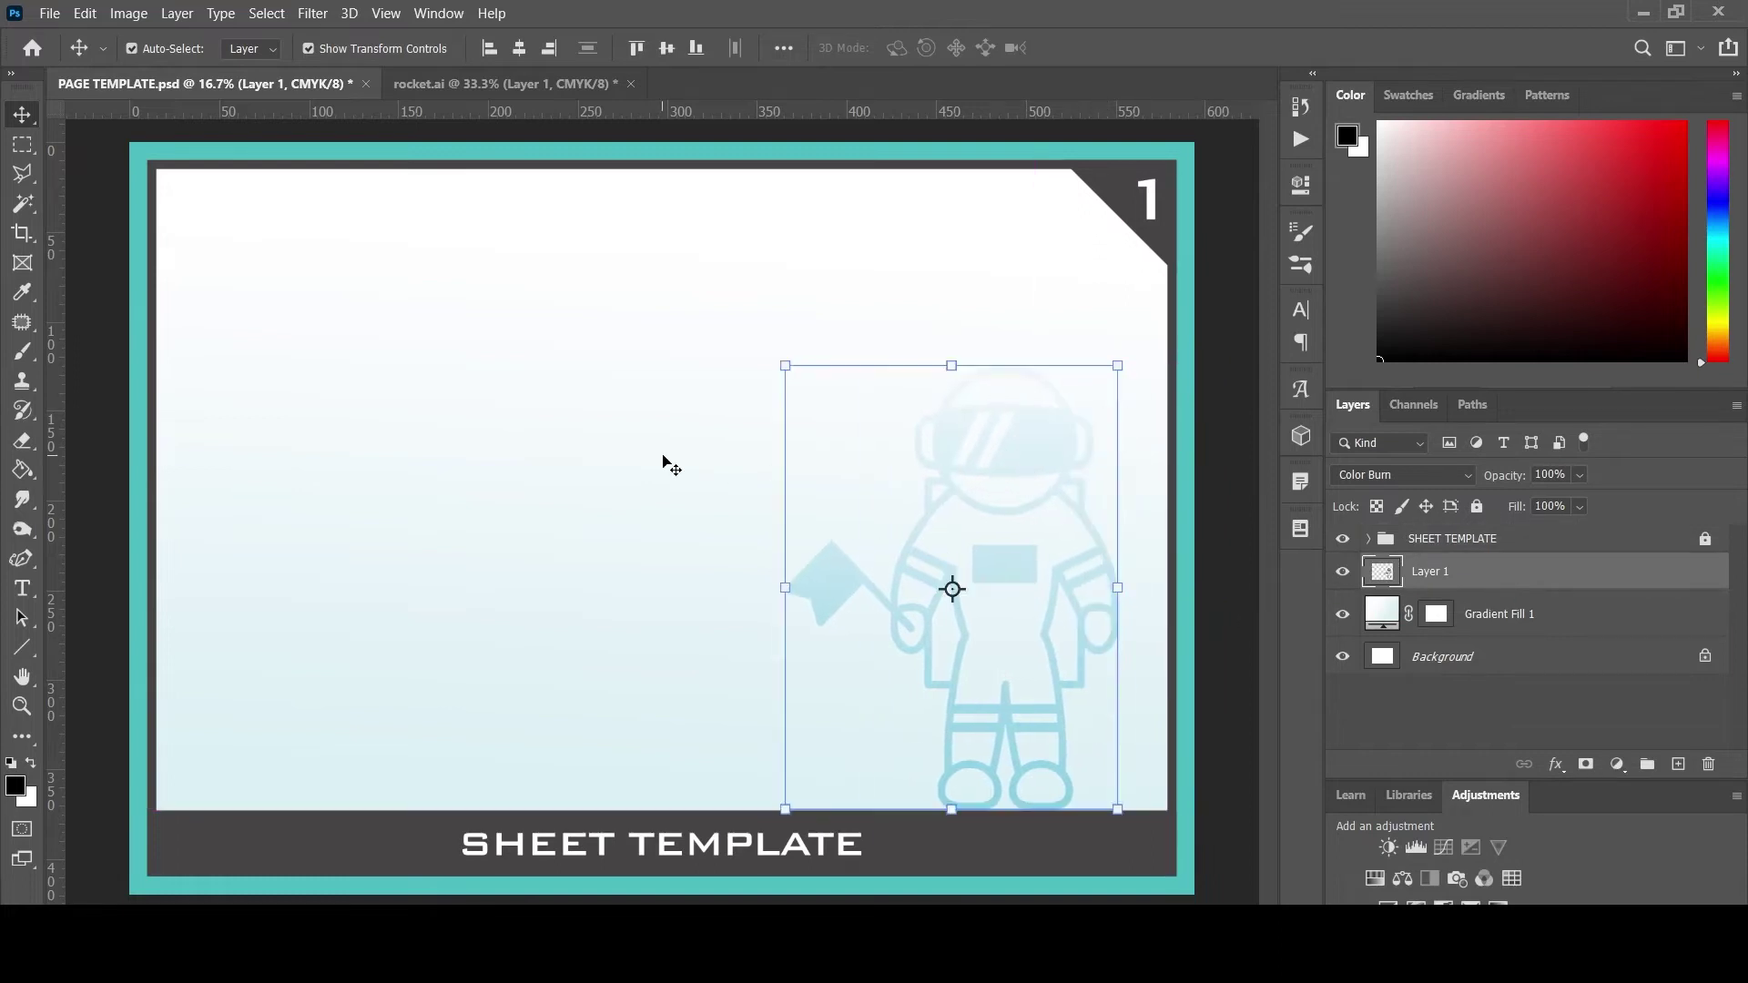
{"action": "left_click_drag", "start_coordinate": [1027, 564], "coordinate": [1110, 579]}
{"action": "left_click", "coordinate": [743, 447]}
Step: Open SITE.pdf, importing its page in CMYK Color at 300 pixels/inch
{"action": "left_click", "coordinate": [49, 13]}
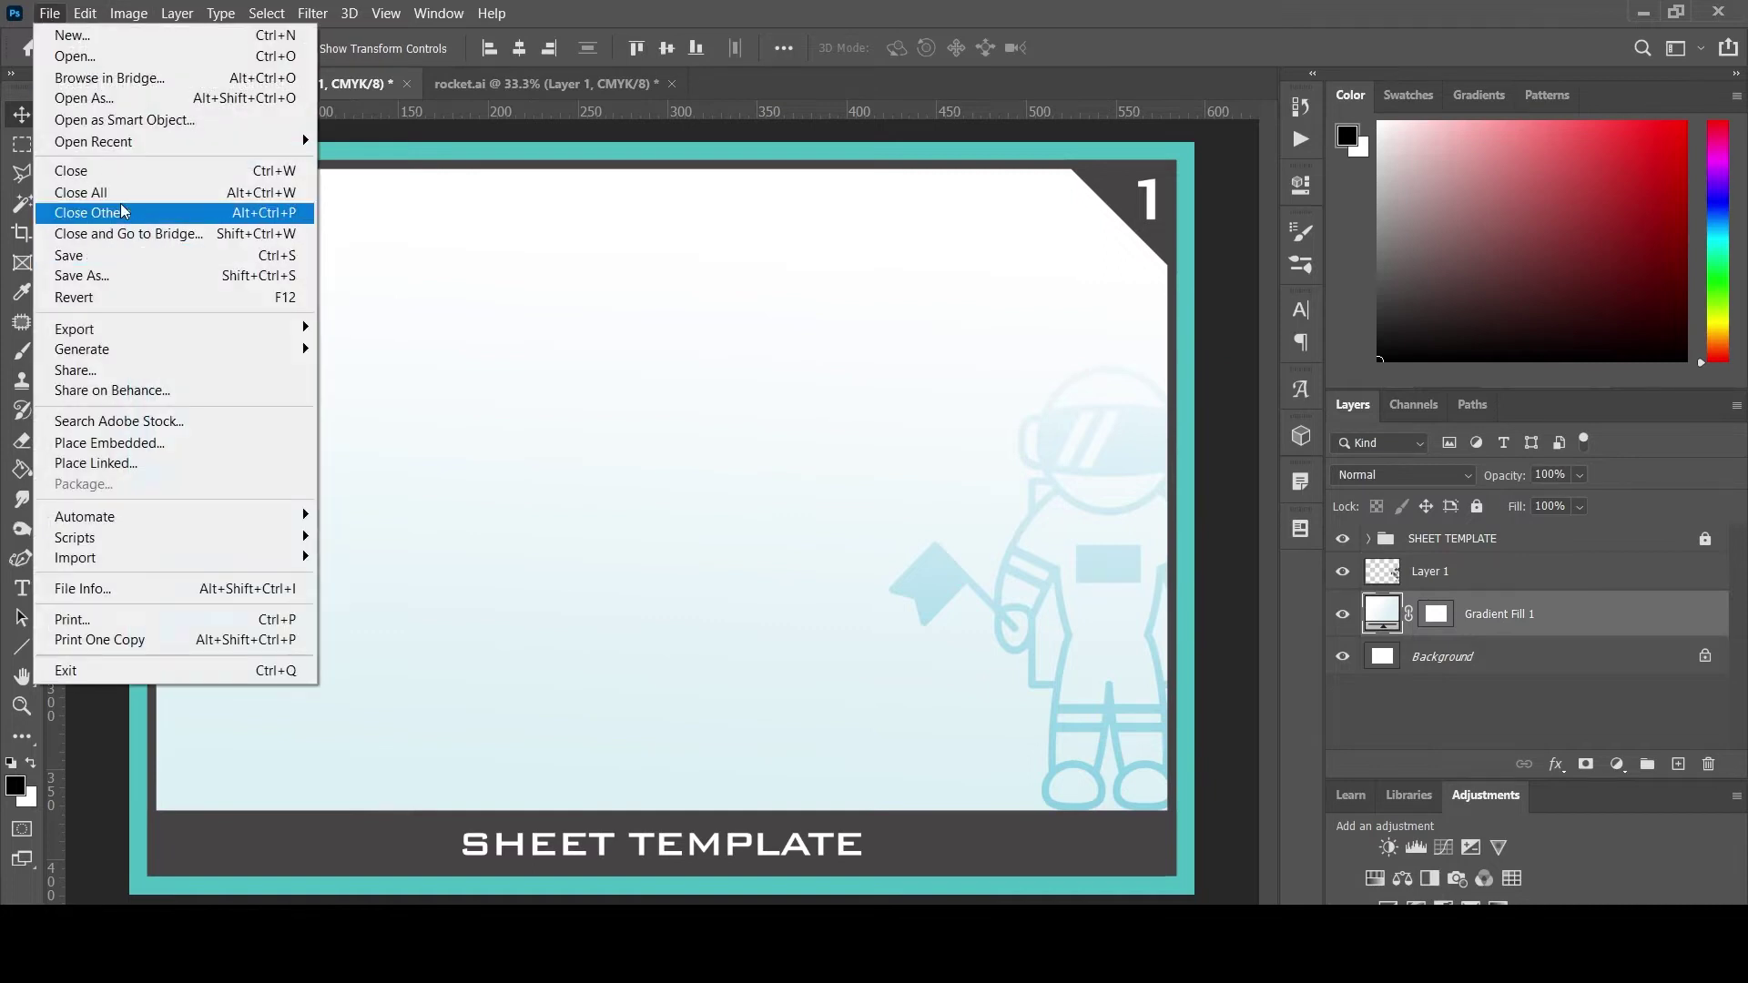
{"action": "left_click", "coordinate": [64, 55]}
{"action": "double_click", "coordinate": [398, 341]}
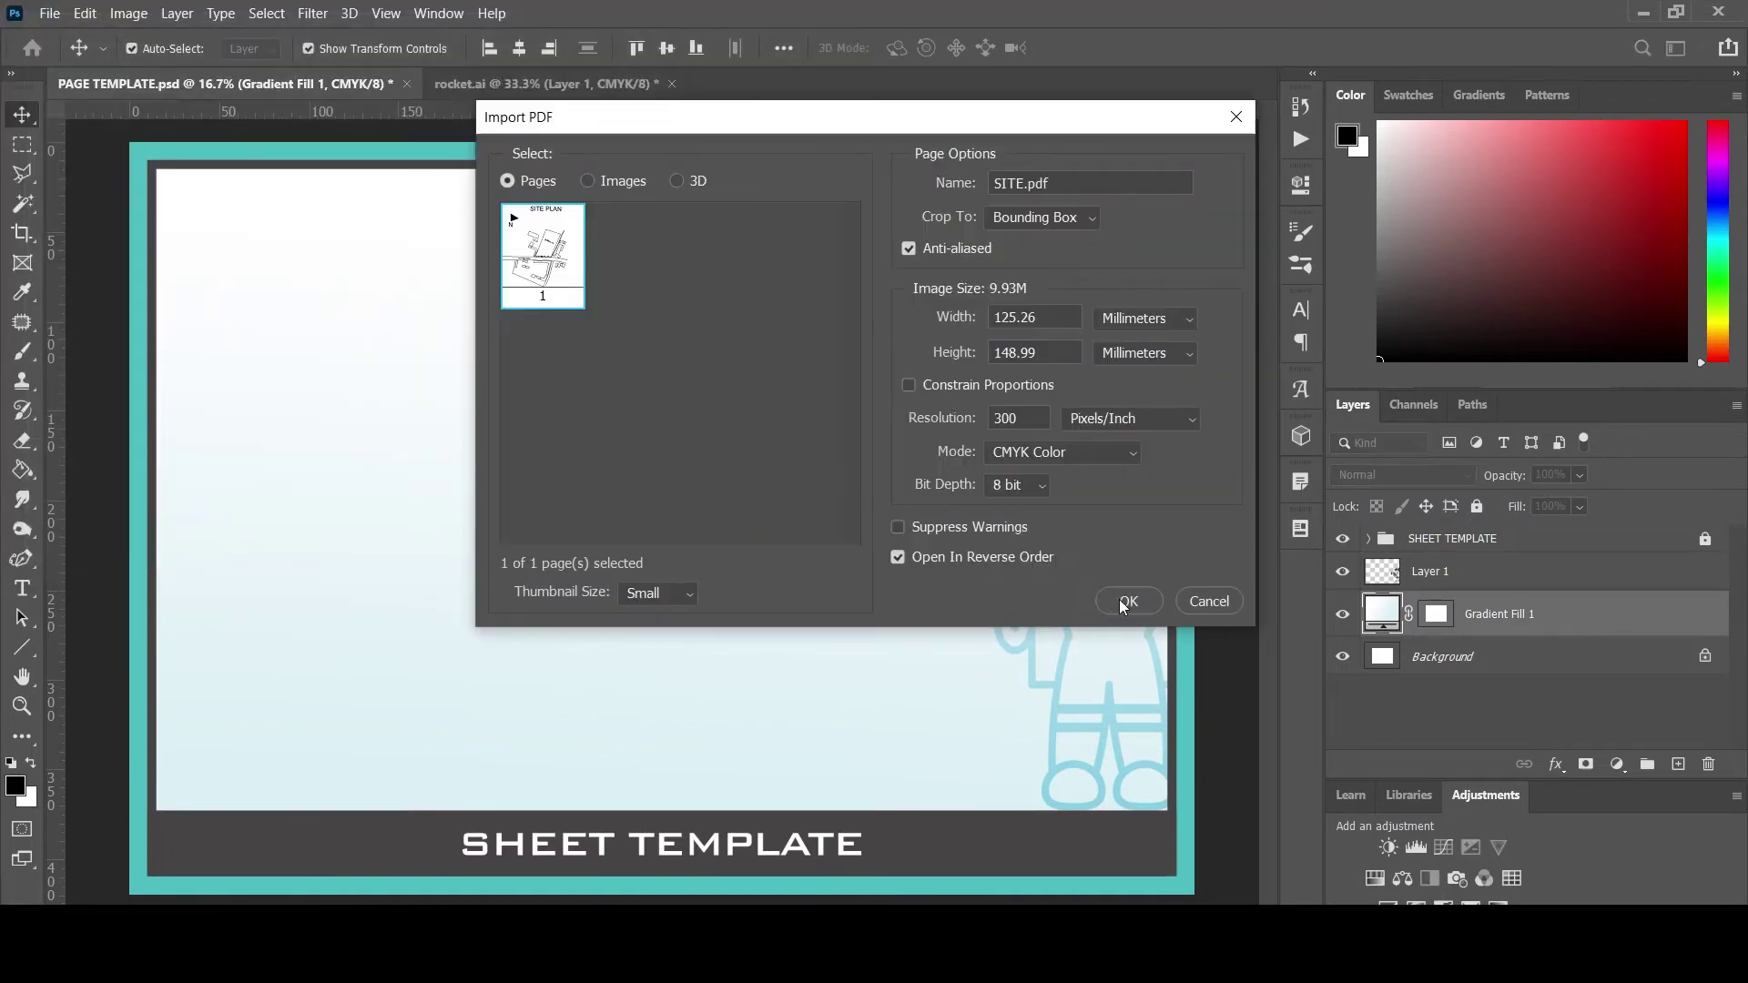
{"action": "left_click", "coordinate": [1128, 601]}
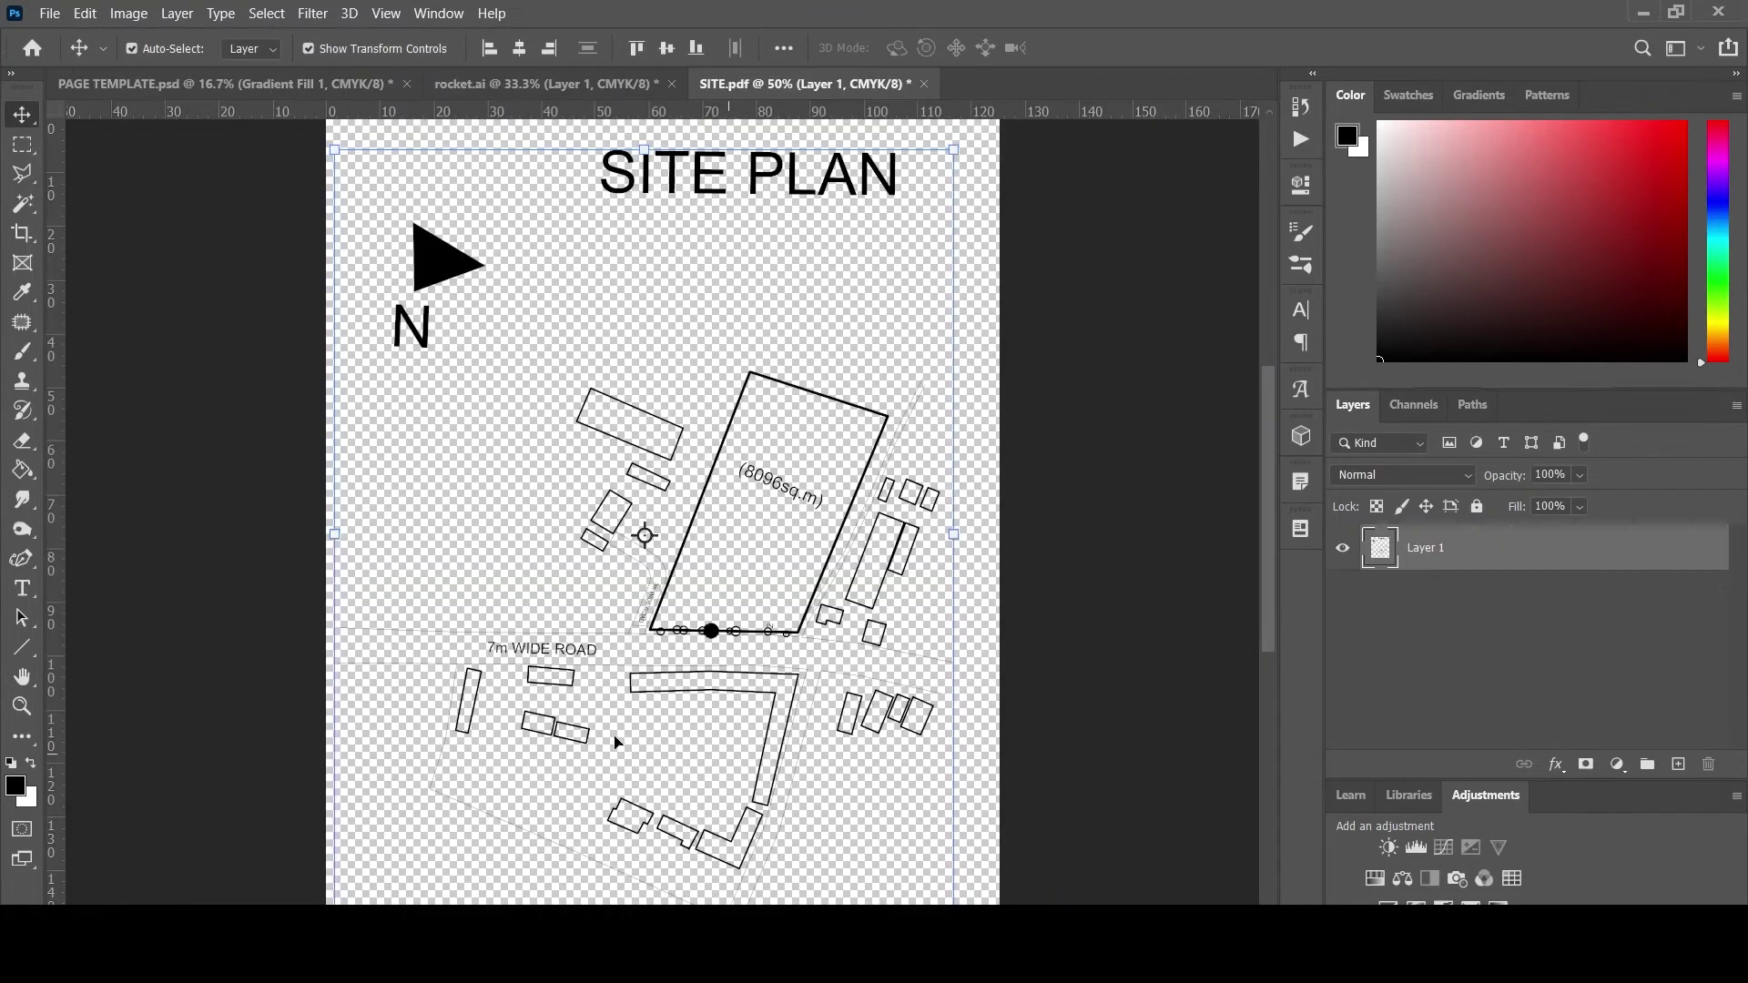
Step: Copy the site plan onto the page template and enlarge it to fill the height of the sheet's left half
{"action": "left_click_drag", "start_coordinate": [430, 259], "coordinate": [360, 346]}
{"action": "left_click_drag", "start_coordinate": [468, 512], "coordinate": [656, 803]}
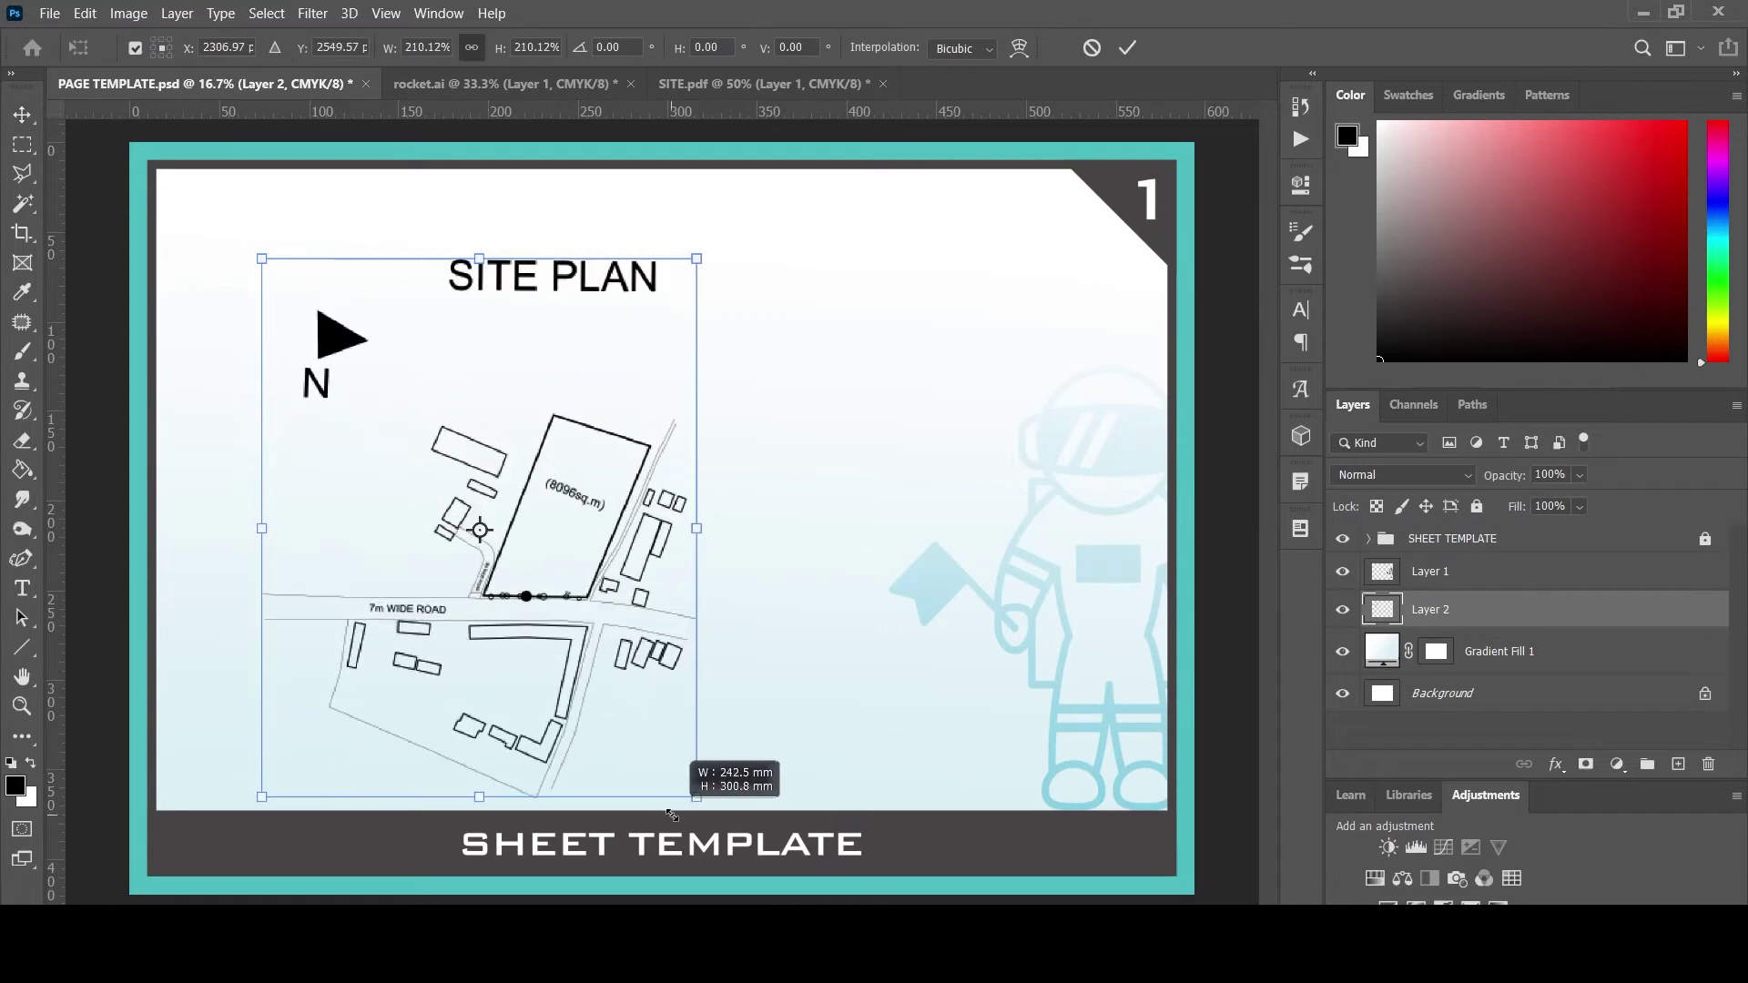
{"action": "left_click_drag", "start_coordinate": [258, 254], "coordinate": [188, 185]}
{"action": "key", "text": "Return"}
{"action": "left_click", "coordinate": [780, 512]}
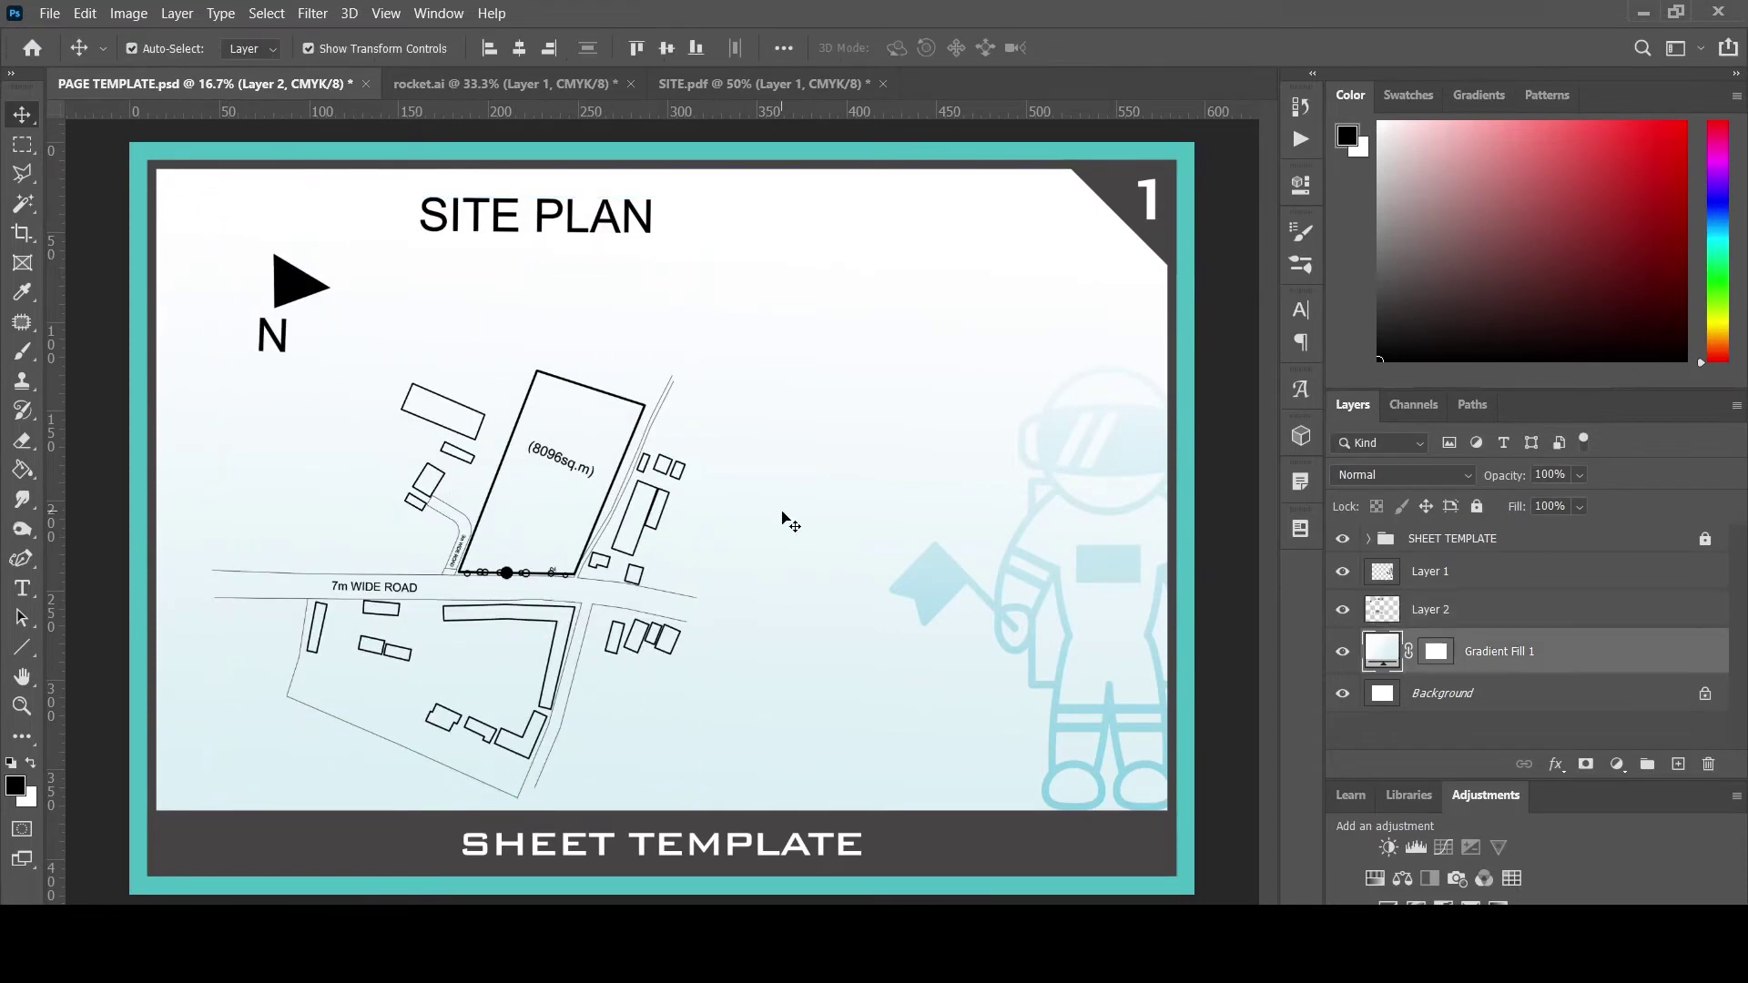
Step: On the site plan layer, outline the plan drawing with the Polygonal Lasso, excluding the SITE PLAN title and north arrow
{"action": "left_click", "coordinate": [295, 291]}
{"action": "key", "text": "l"}
{"action": "left_click", "coordinate": [203, 668]}
{"action": "left_click", "coordinate": [204, 515]}
{"action": "left_click", "coordinate": [377, 359]}
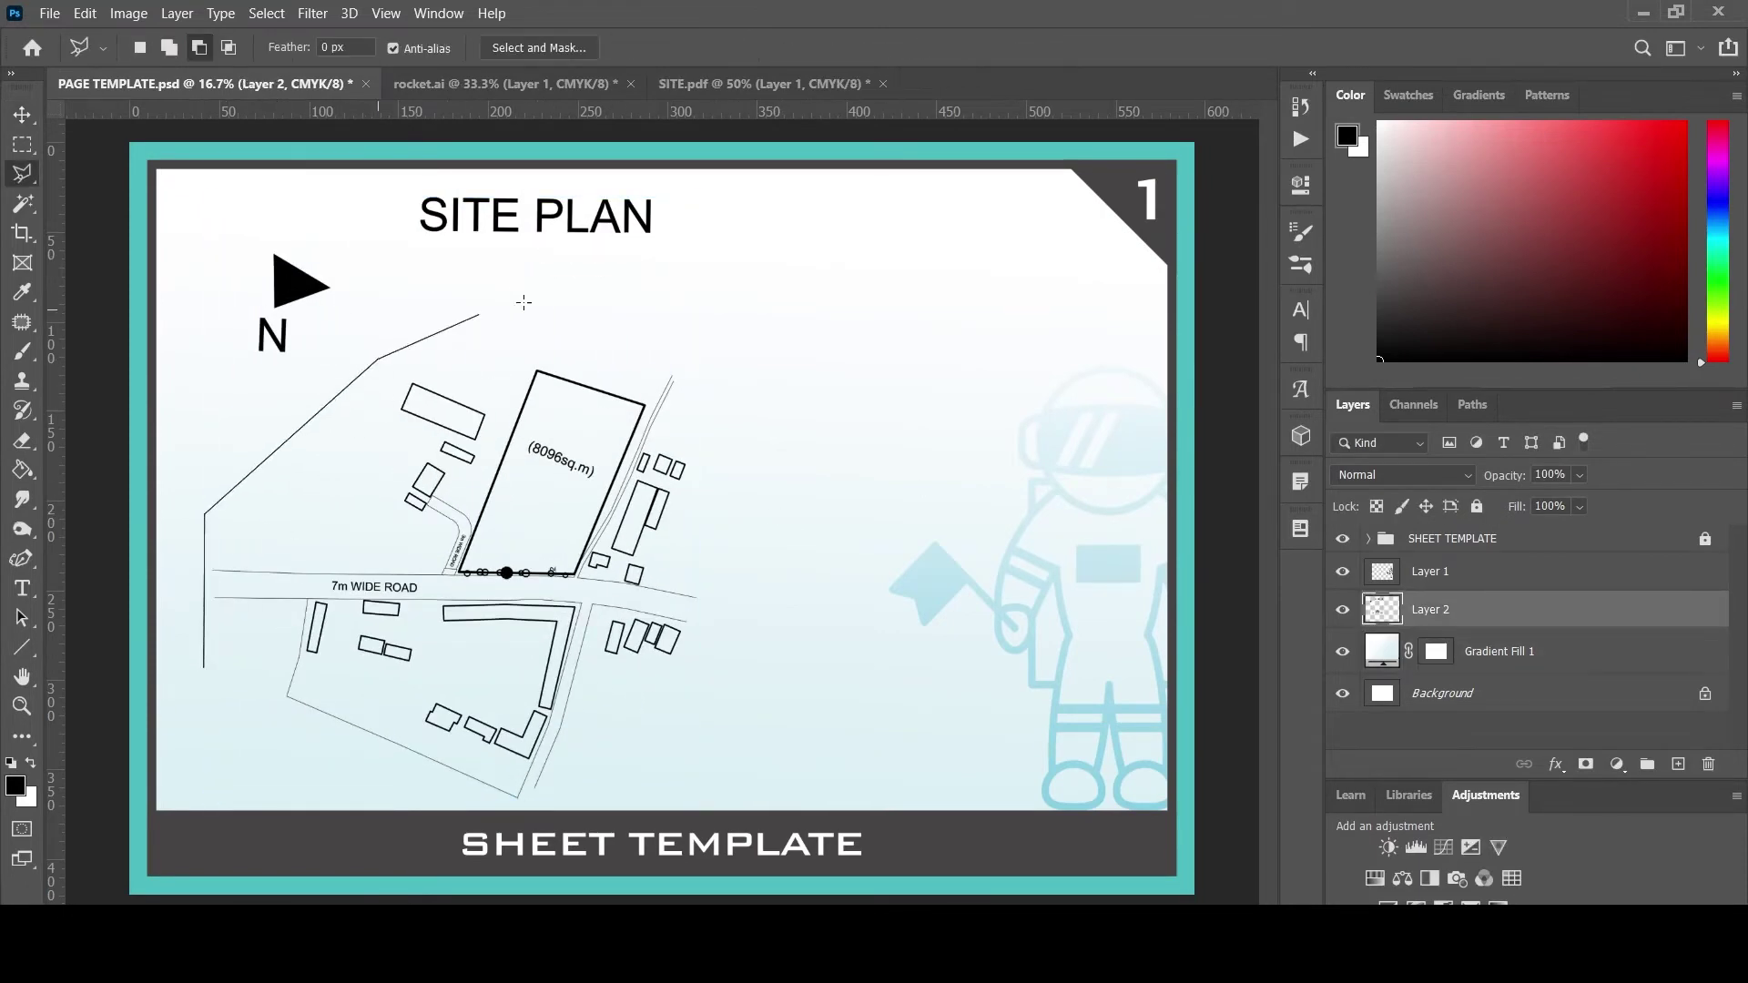
{"action": "left_click", "coordinate": [649, 291]}
{"action": "left_click", "coordinate": [783, 374]}
{"action": "left_click", "coordinate": [716, 653]}
{"action": "left_click", "coordinate": [574, 781]}
{"action": "left_click", "coordinate": [499, 806]}
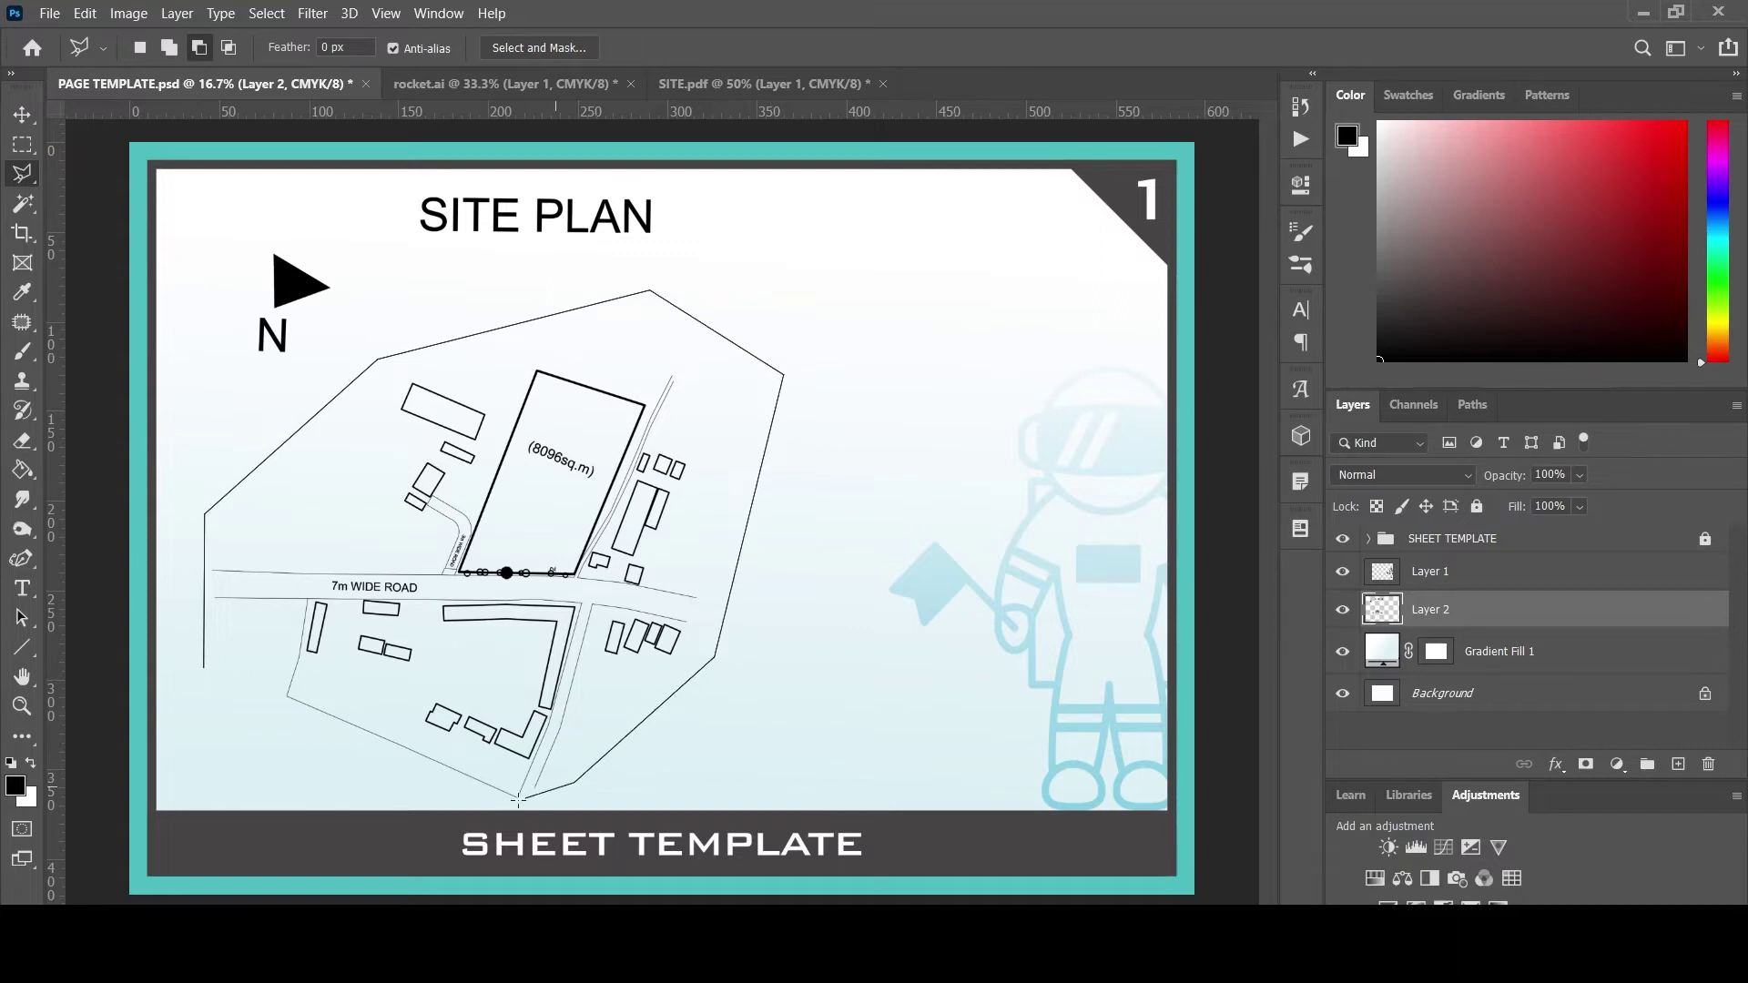
{"action": "left_click", "coordinate": [197, 702]}
{"action": "left_click", "coordinate": [204, 667]}
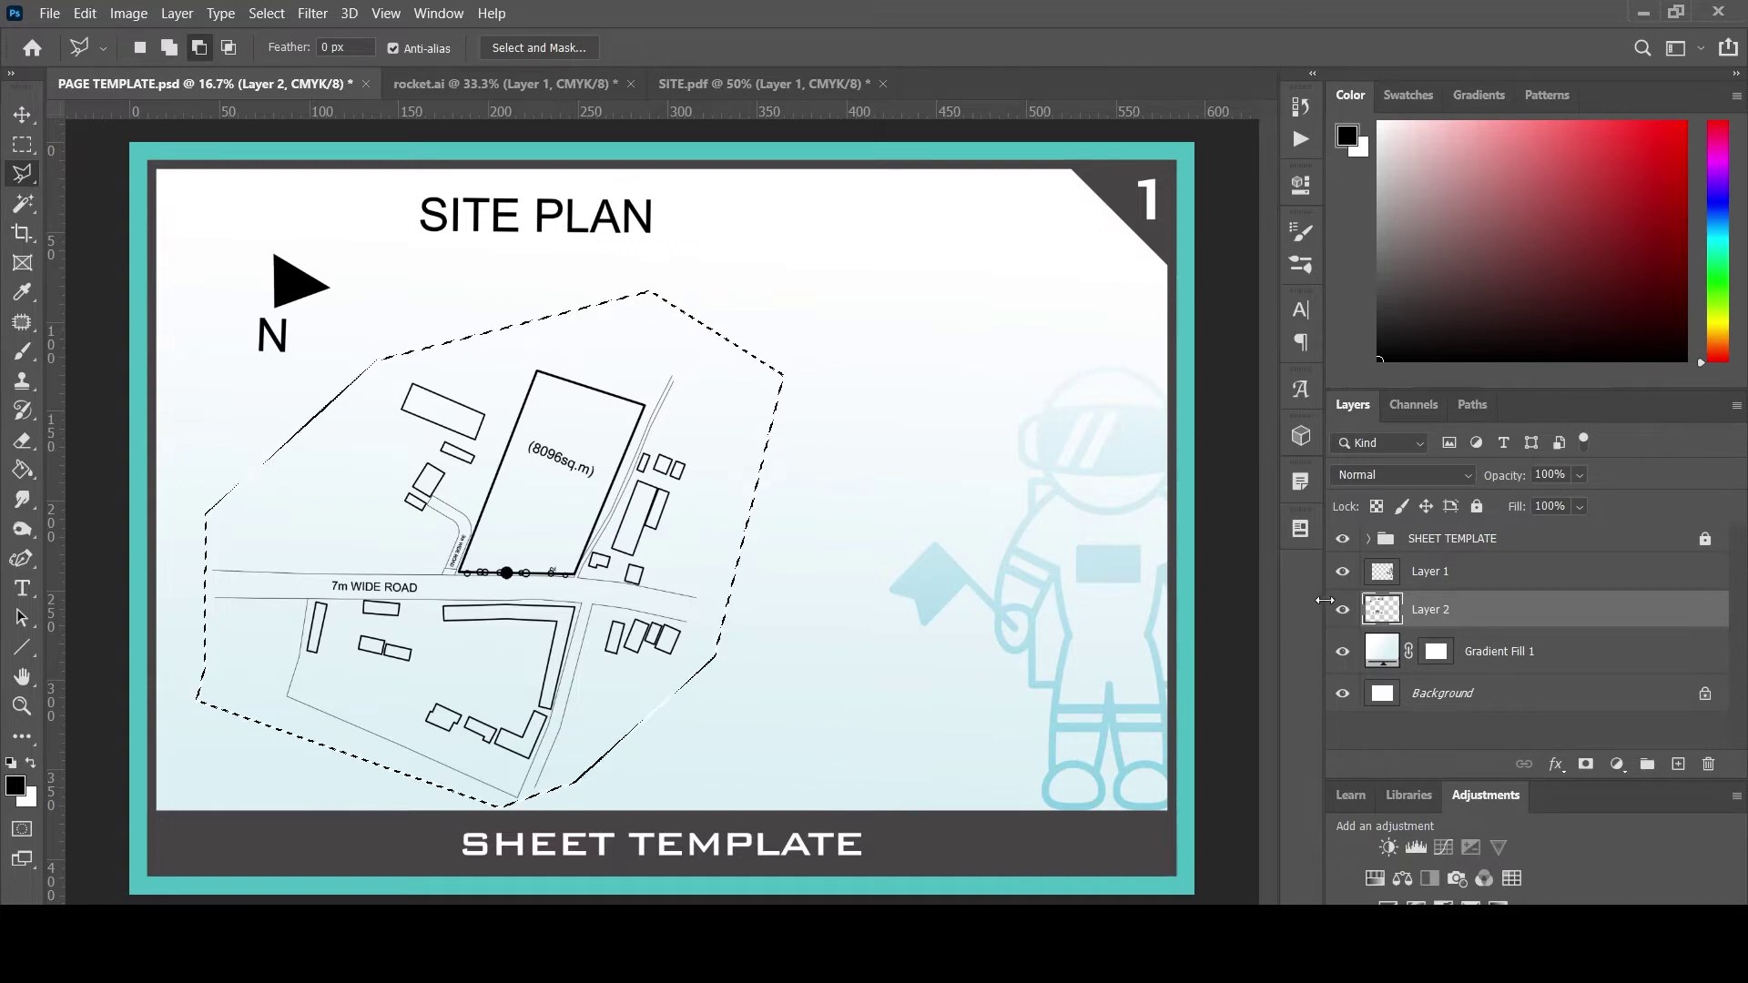
{"action": "right_click", "coordinate": [725, 438]}
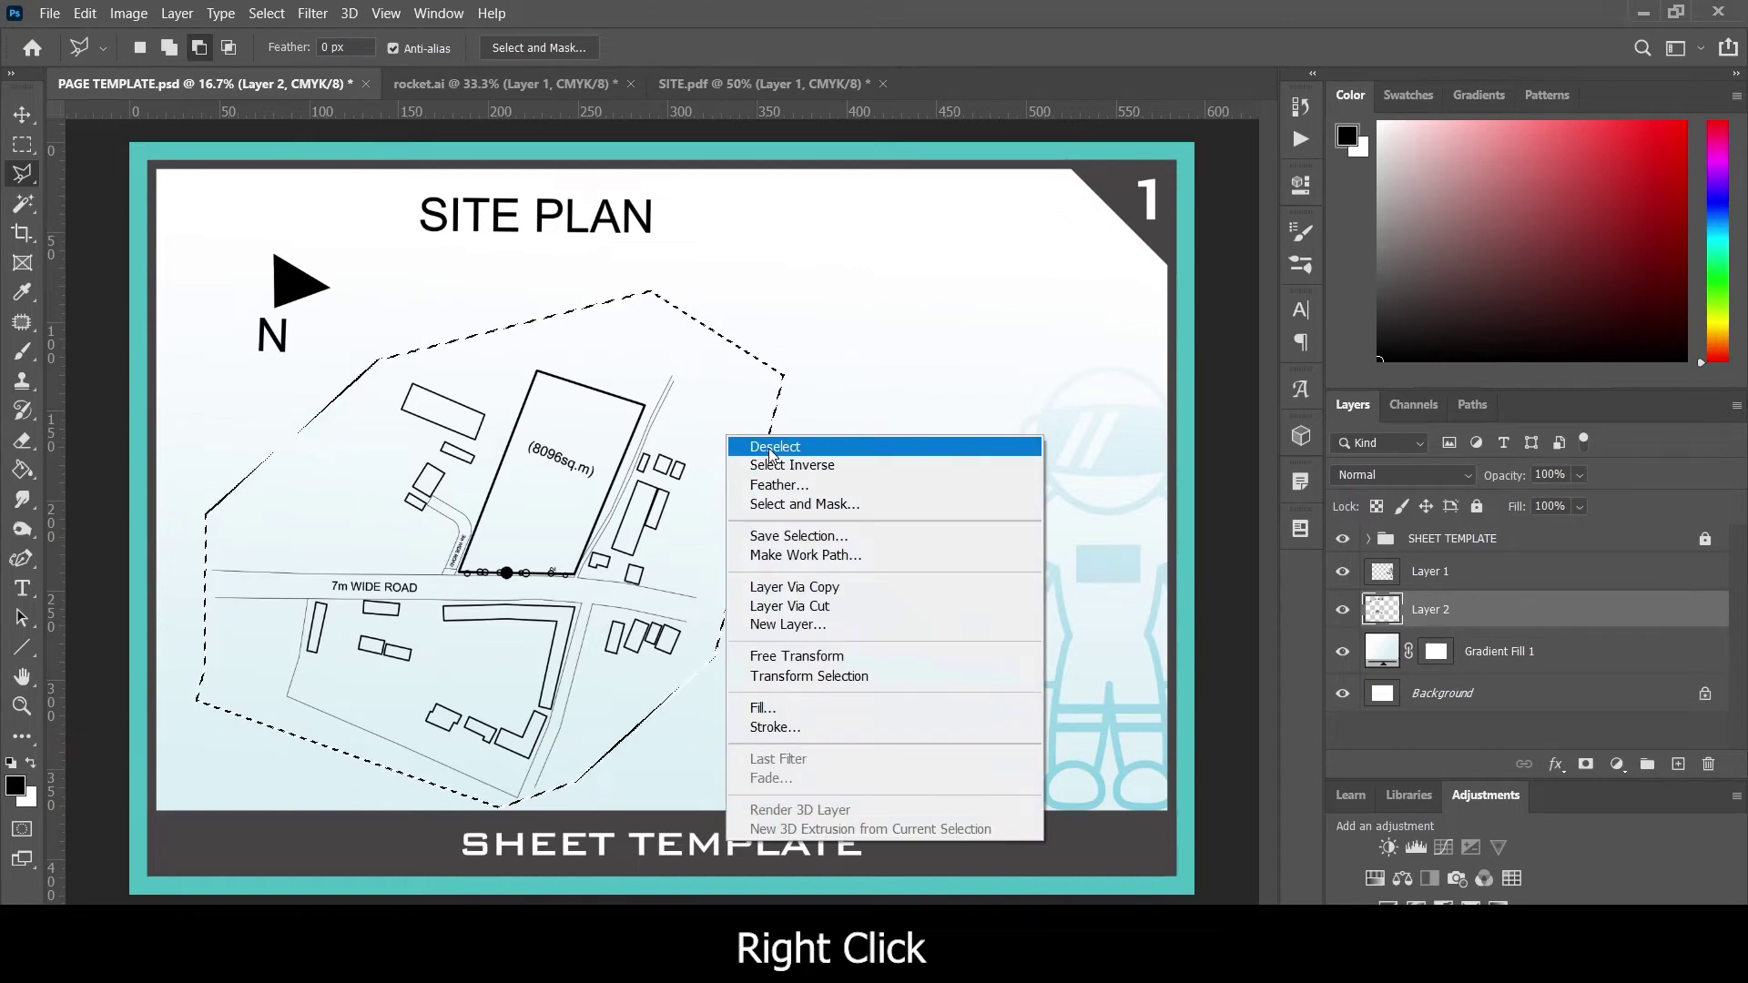
{"action": "left_click", "coordinate": [765, 445]}
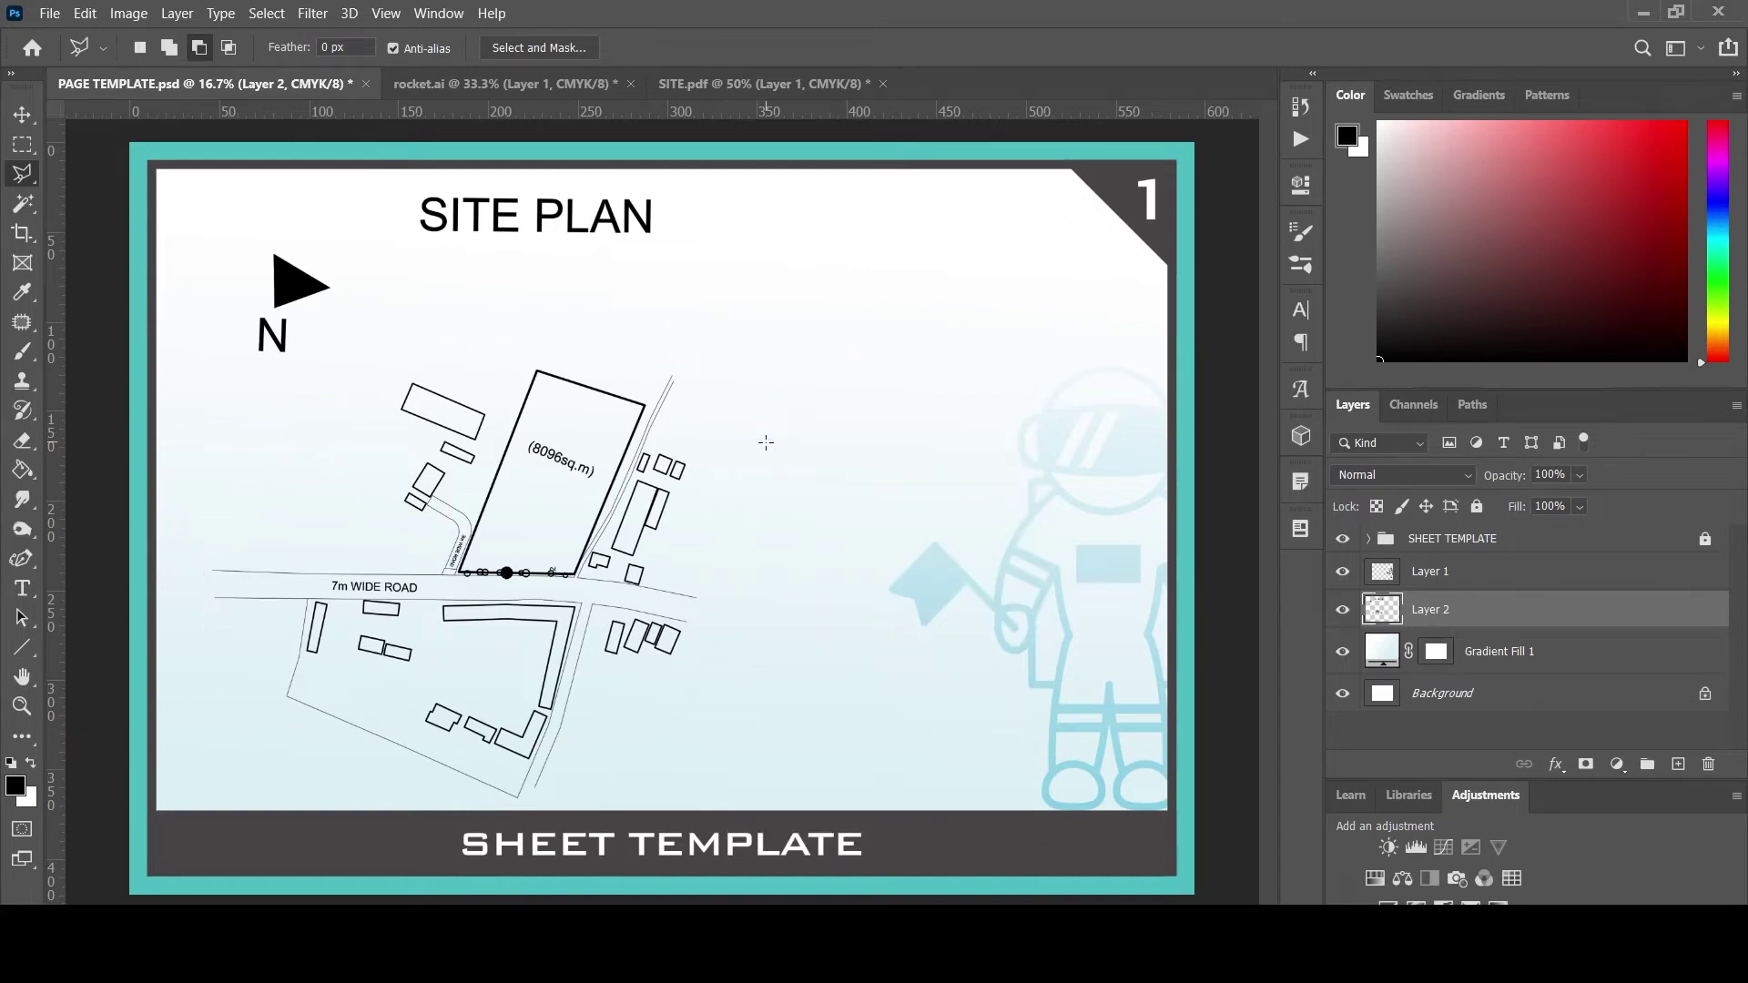
{"action": "key", "text": "ctrl+z"}
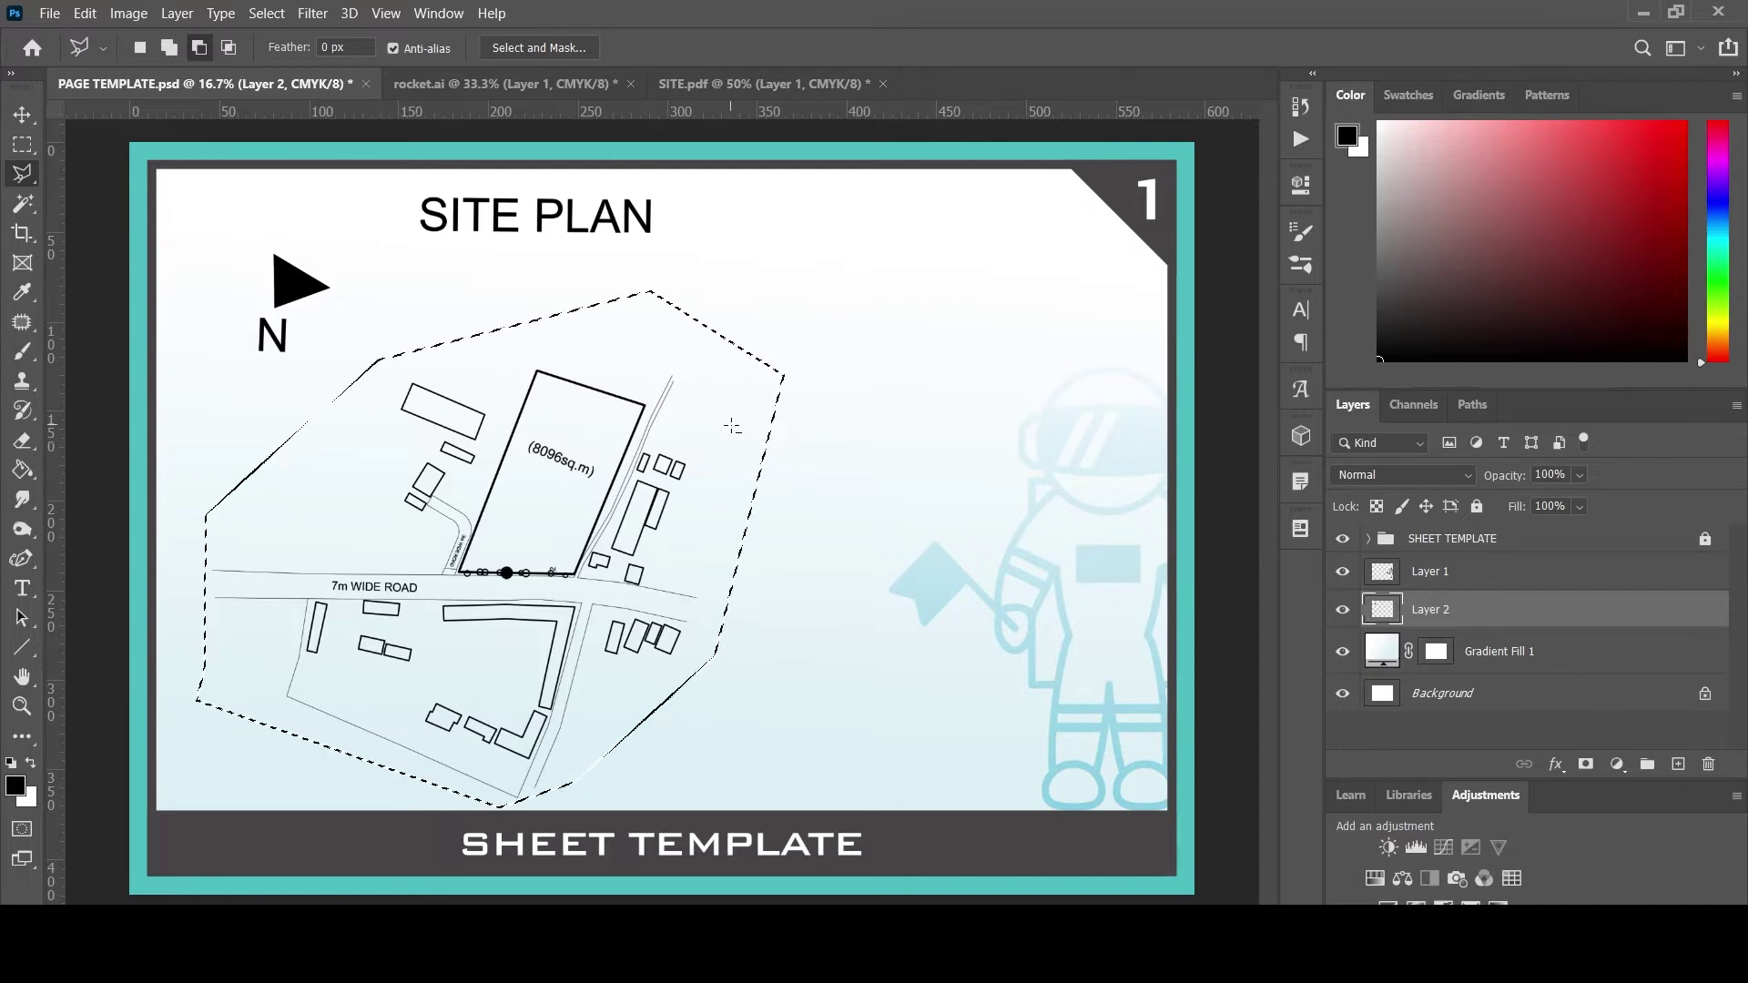
Step: Invert the selection around the site plan drawing
{"action": "right_click", "coordinate": [732, 426]}
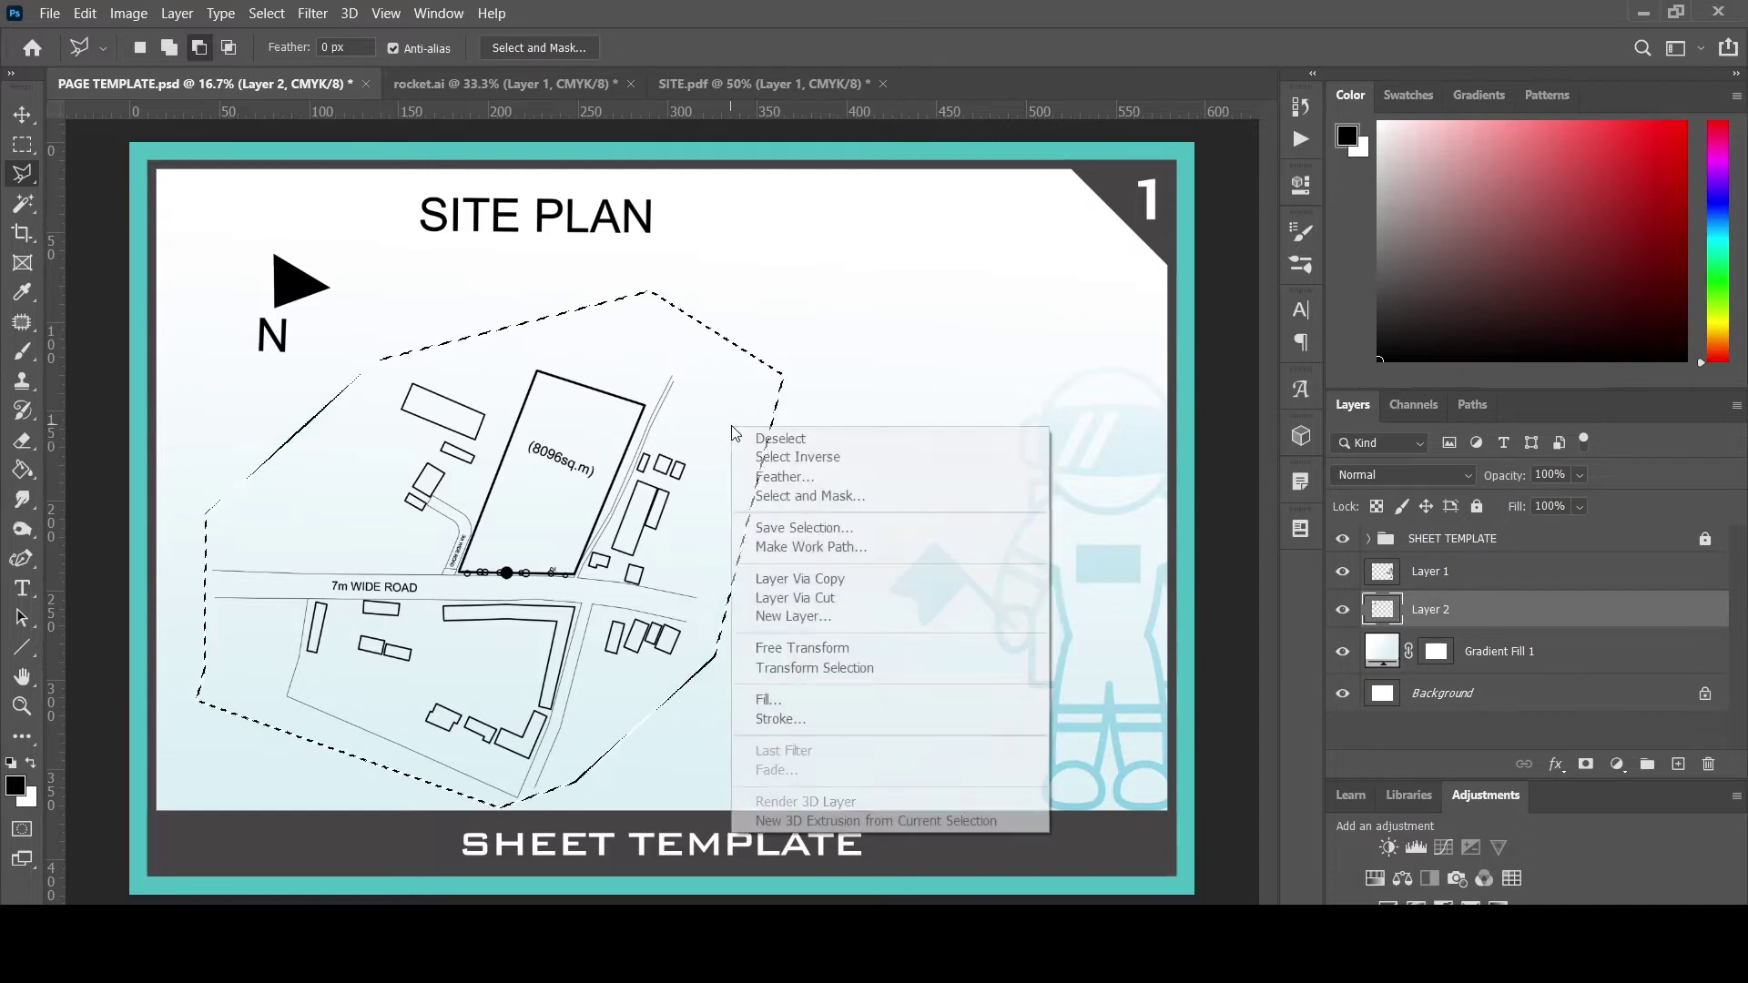
{"action": "left_click", "coordinate": [768, 458]}
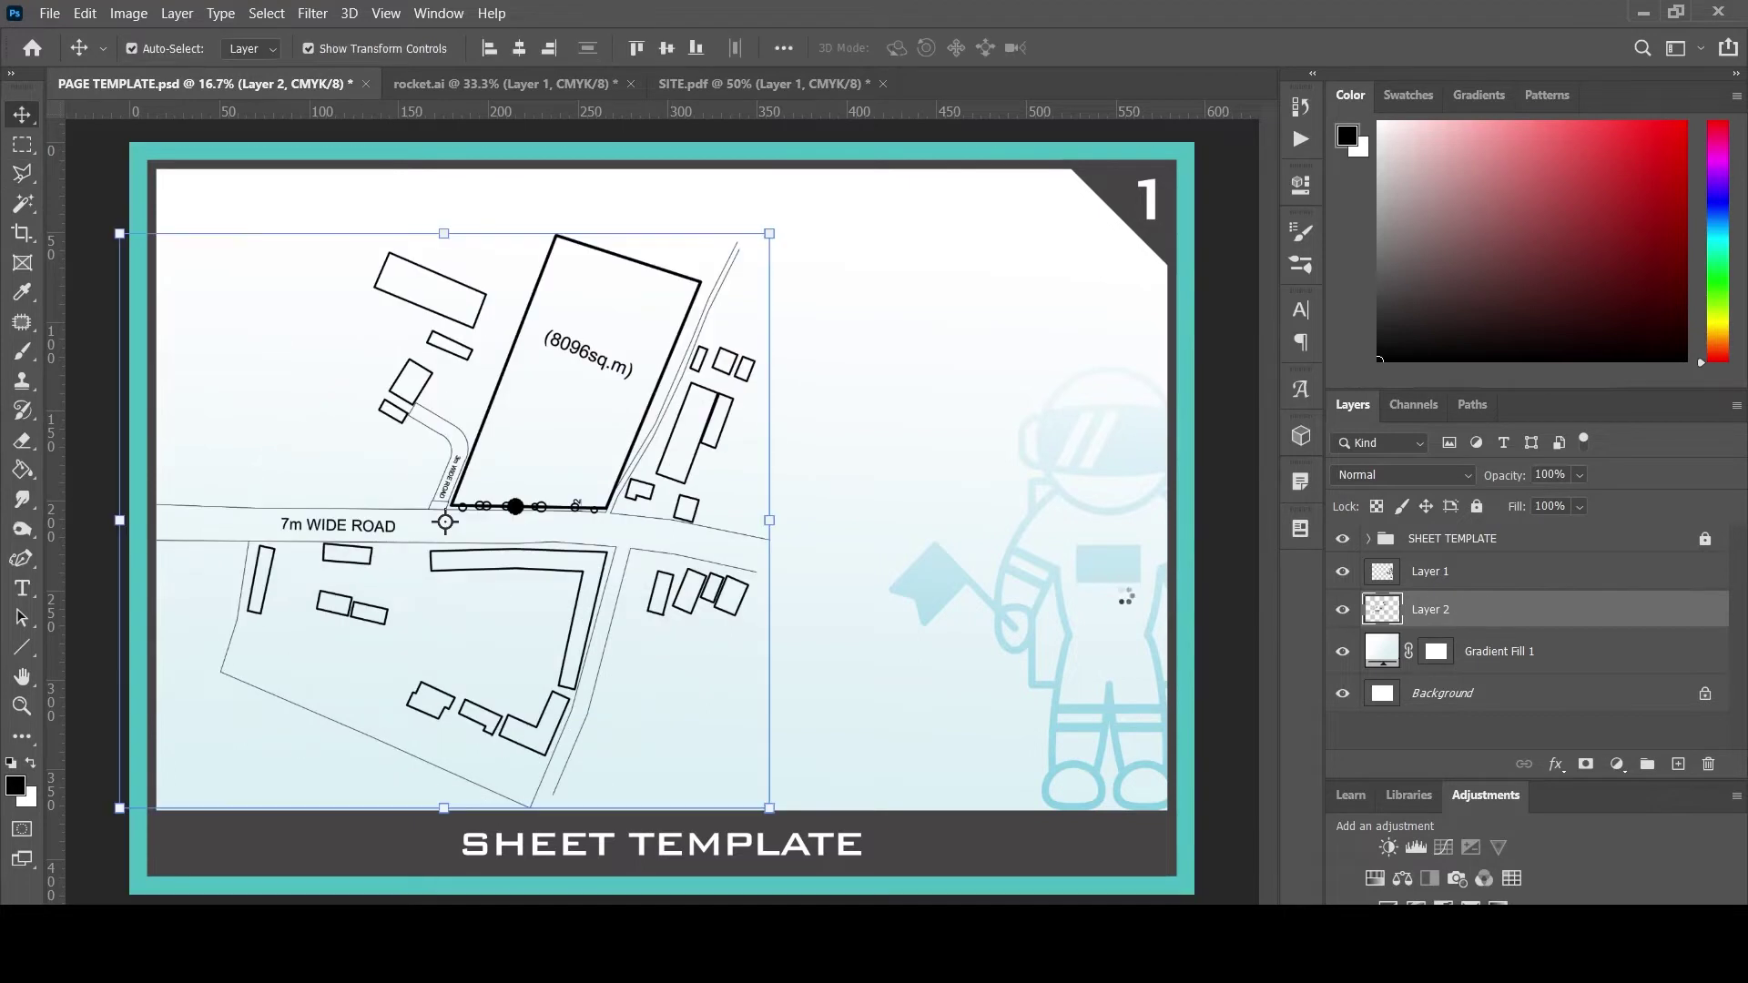
Step: Add a Drop Shadow to the site plan layer with 13% opacity, a 128° angle and 10 px distance
{"action": "double_click", "coordinate": [1547, 609]}
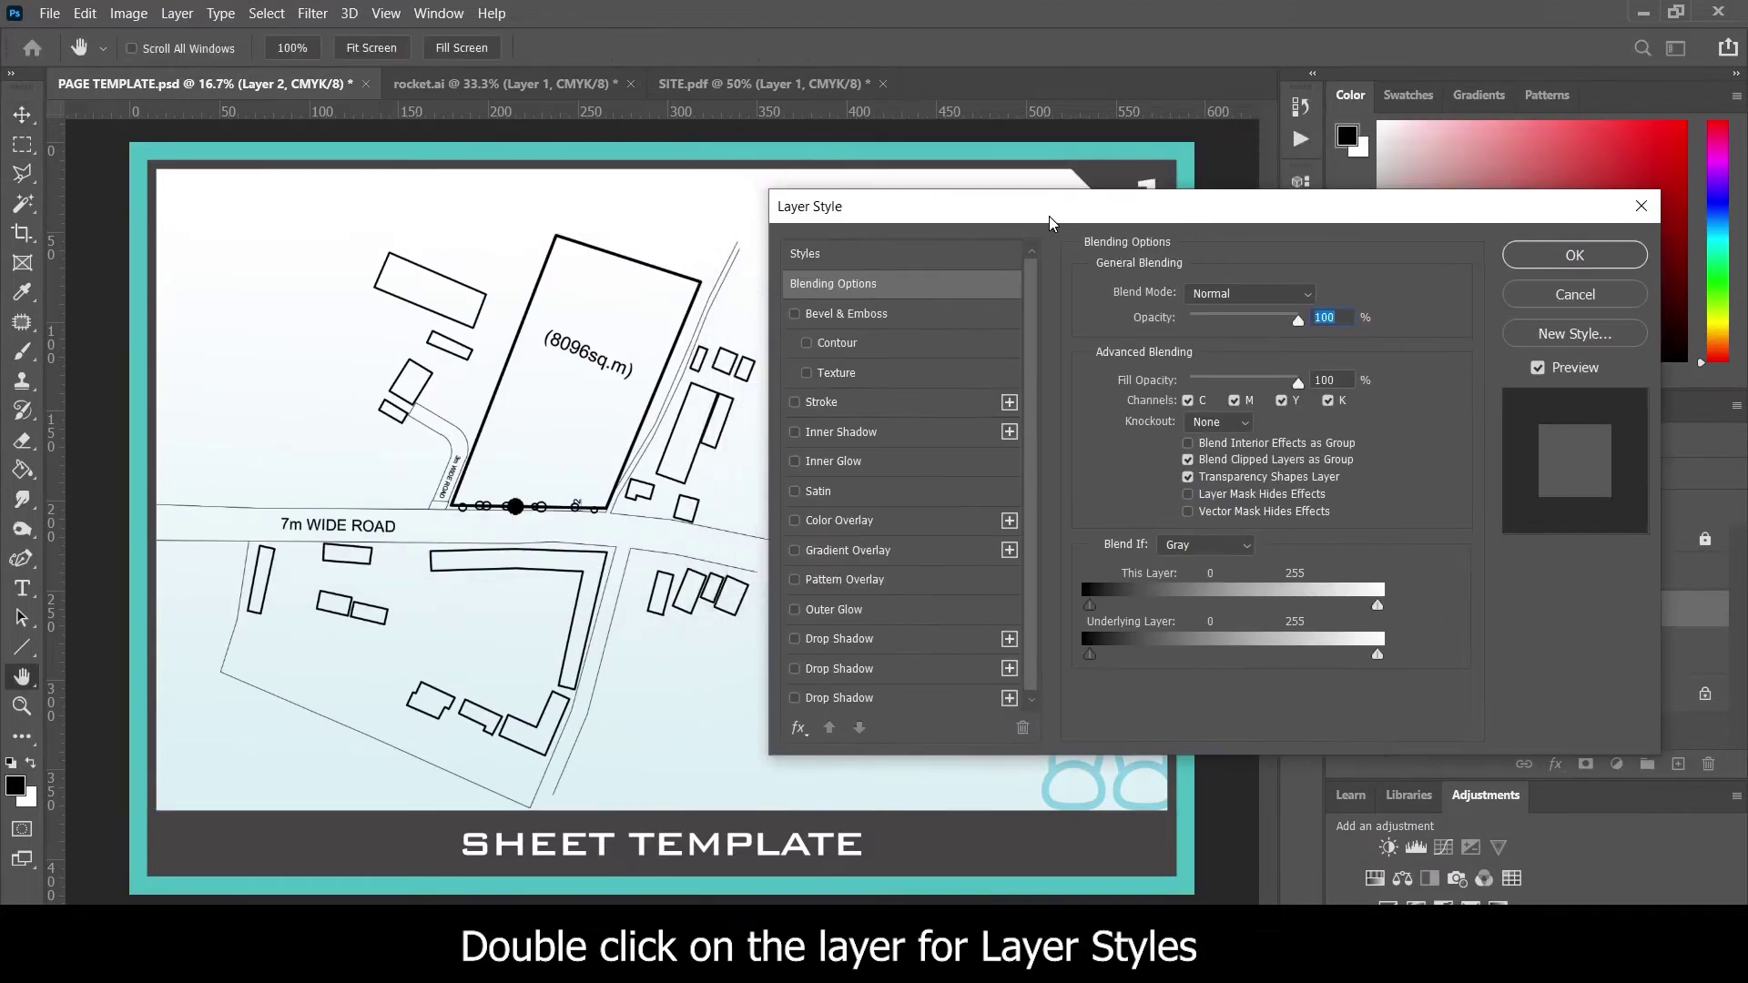
{"action": "left_click_drag", "start_coordinate": [1050, 223], "coordinate": [1081, 243]}
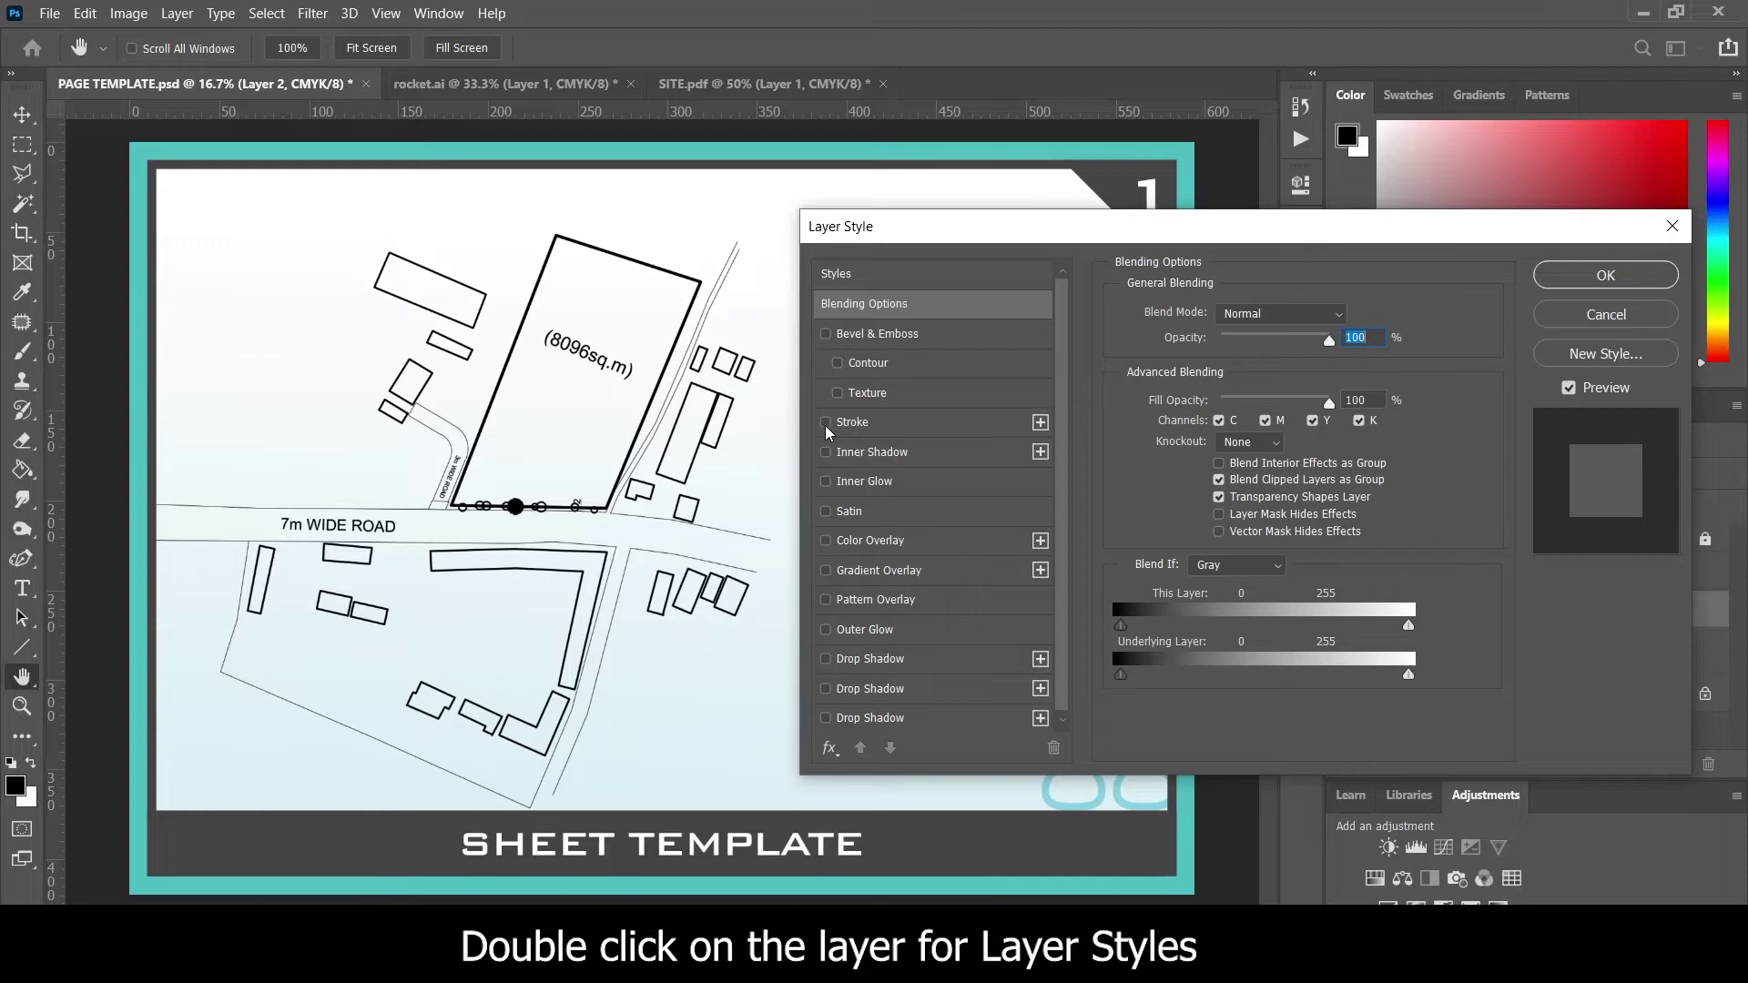
{"action": "left_click", "coordinate": [825, 657]}
{"action": "left_click", "coordinate": [891, 664]}
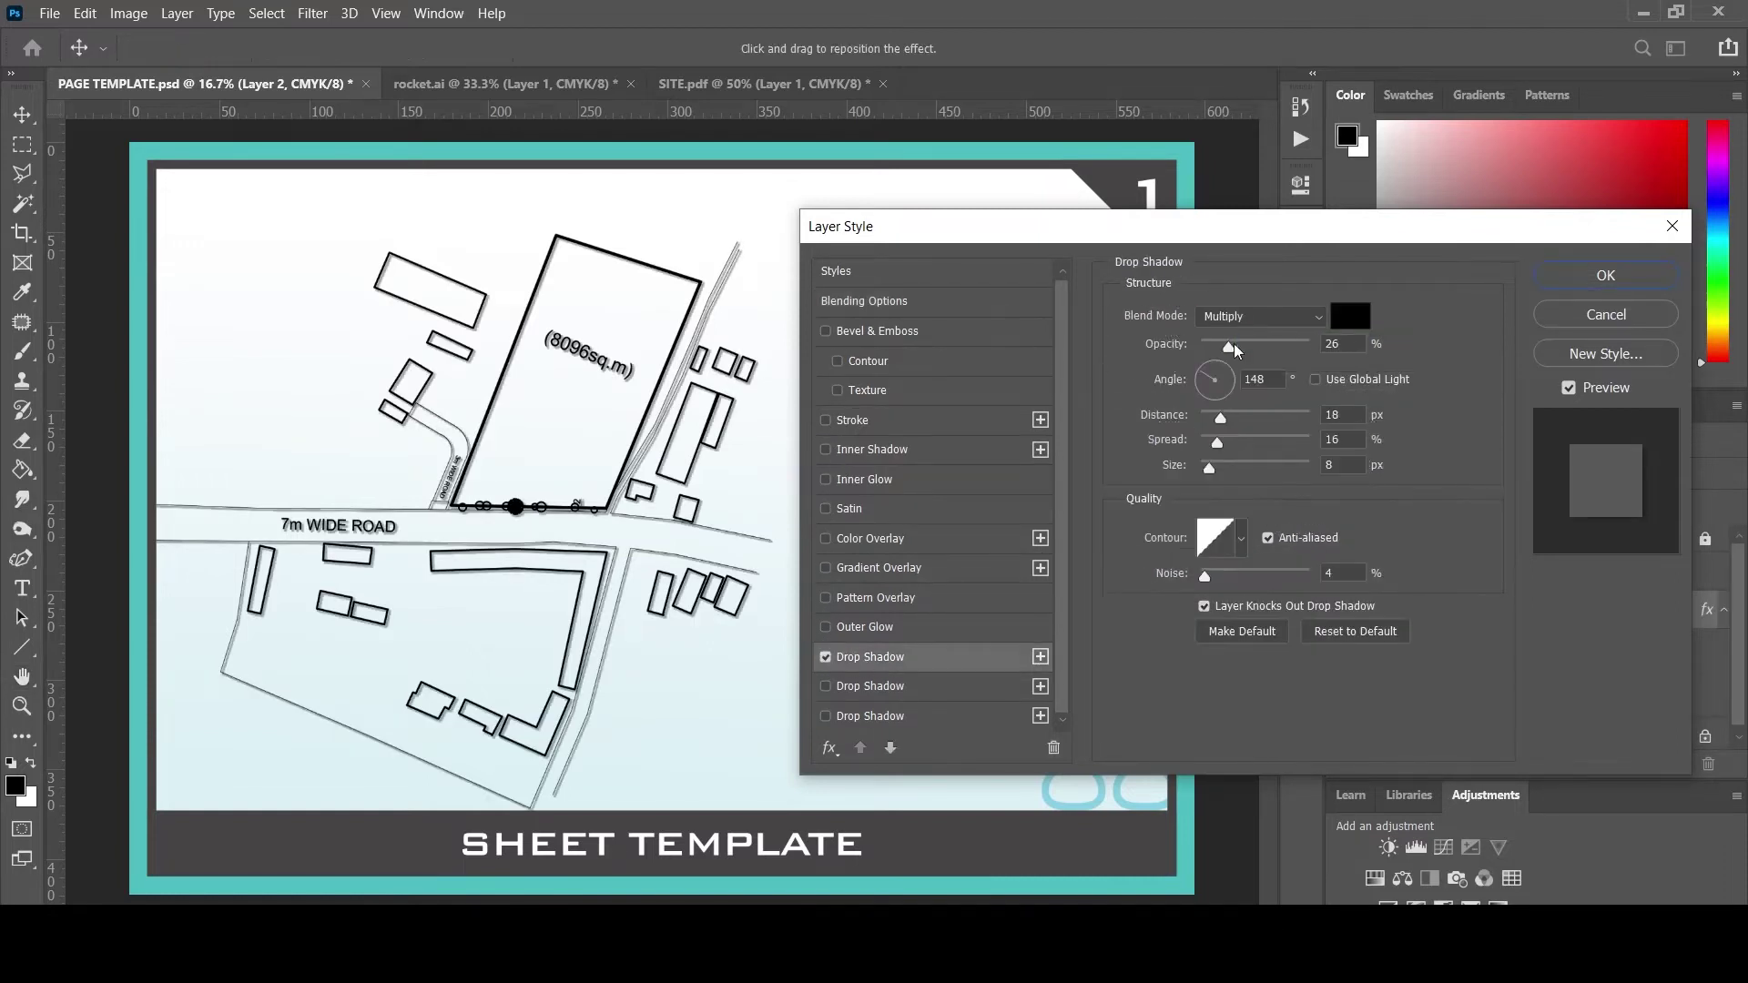
{"action": "left_click_drag", "start_coordinate": [1214, 382], "coordinate": [1213, 424]}
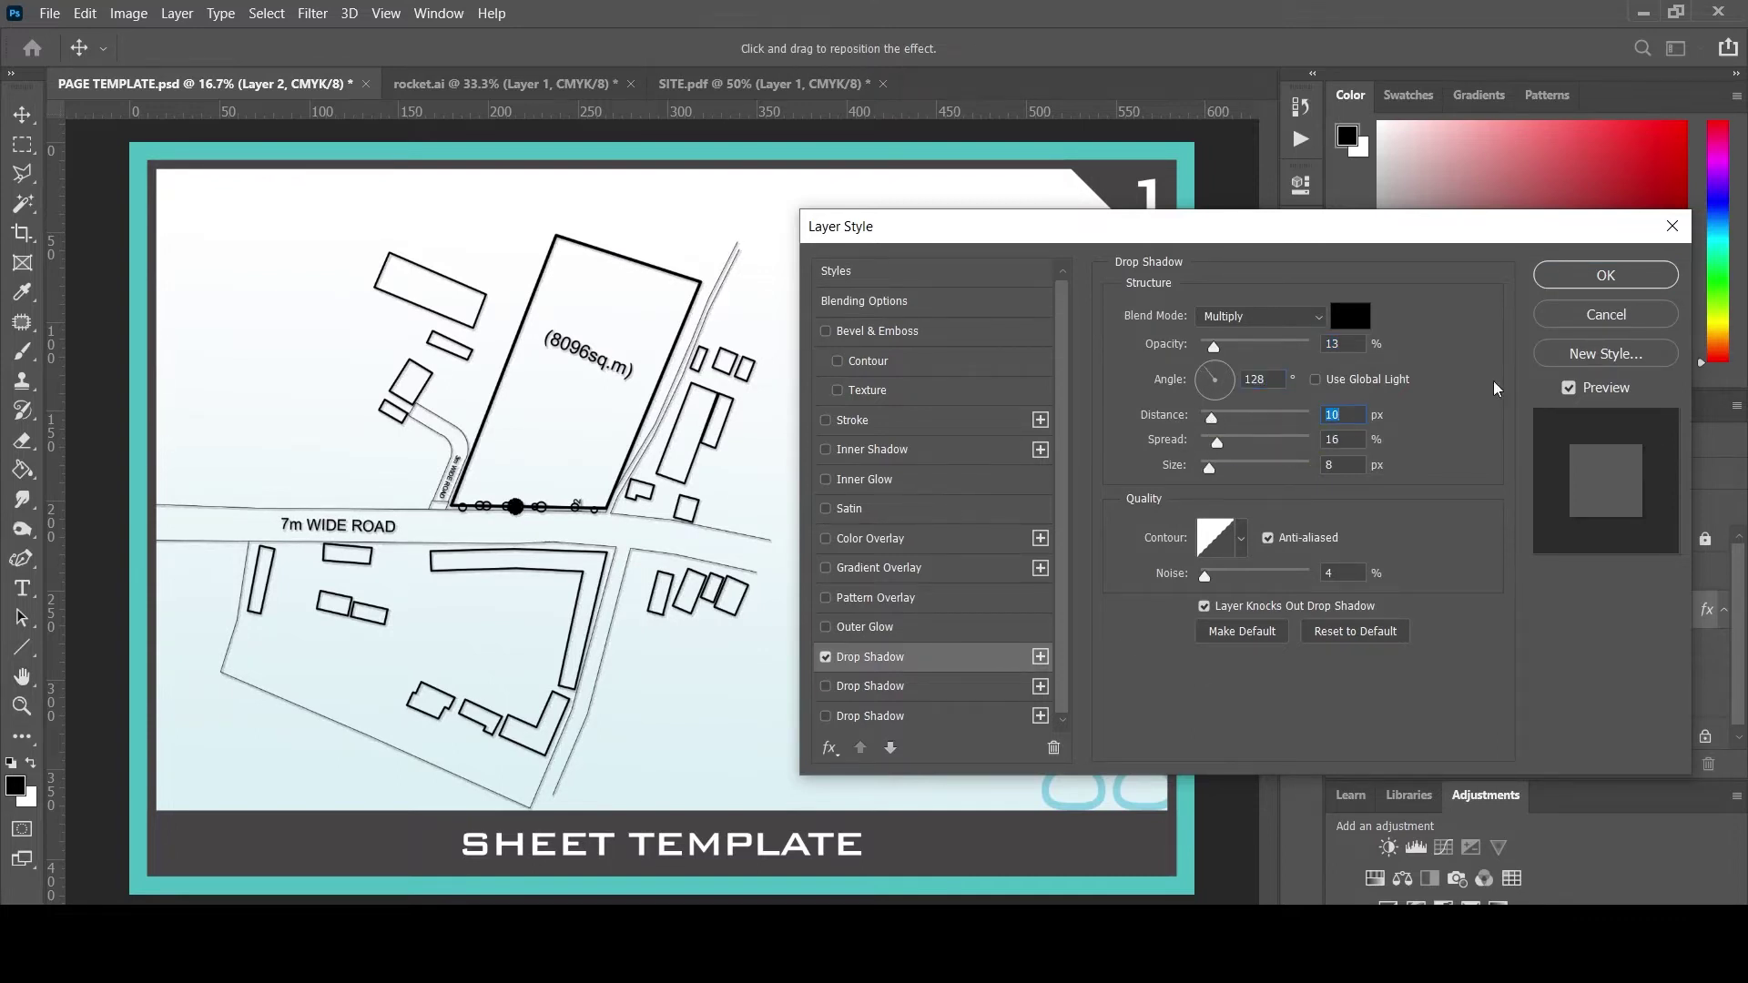
{"action": "left_click", "coordinate": [1605, 275]}
Step: Shift the site plan slightly up and to the left on the sheet and deselect its layer
{"action": "left_click_drag", "start_coordinate": [603, 511], "coordinate": [487, 492]}
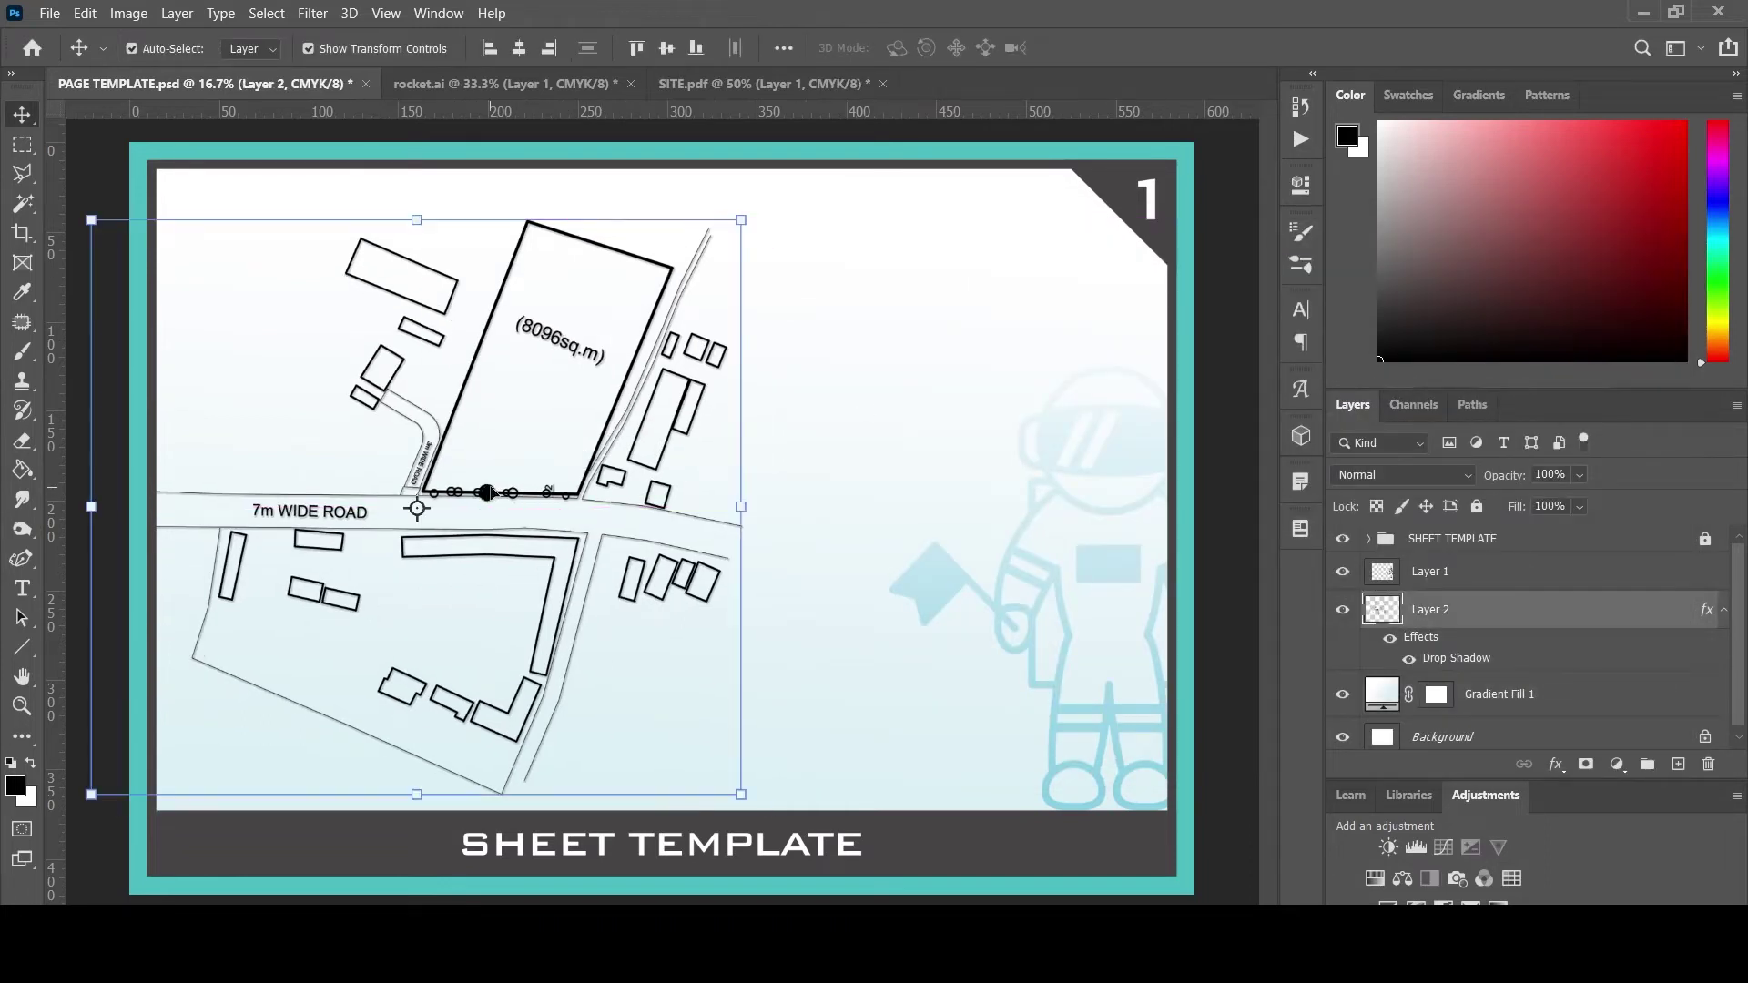
{"action": "left_click", "coordinate": [791, 583]}
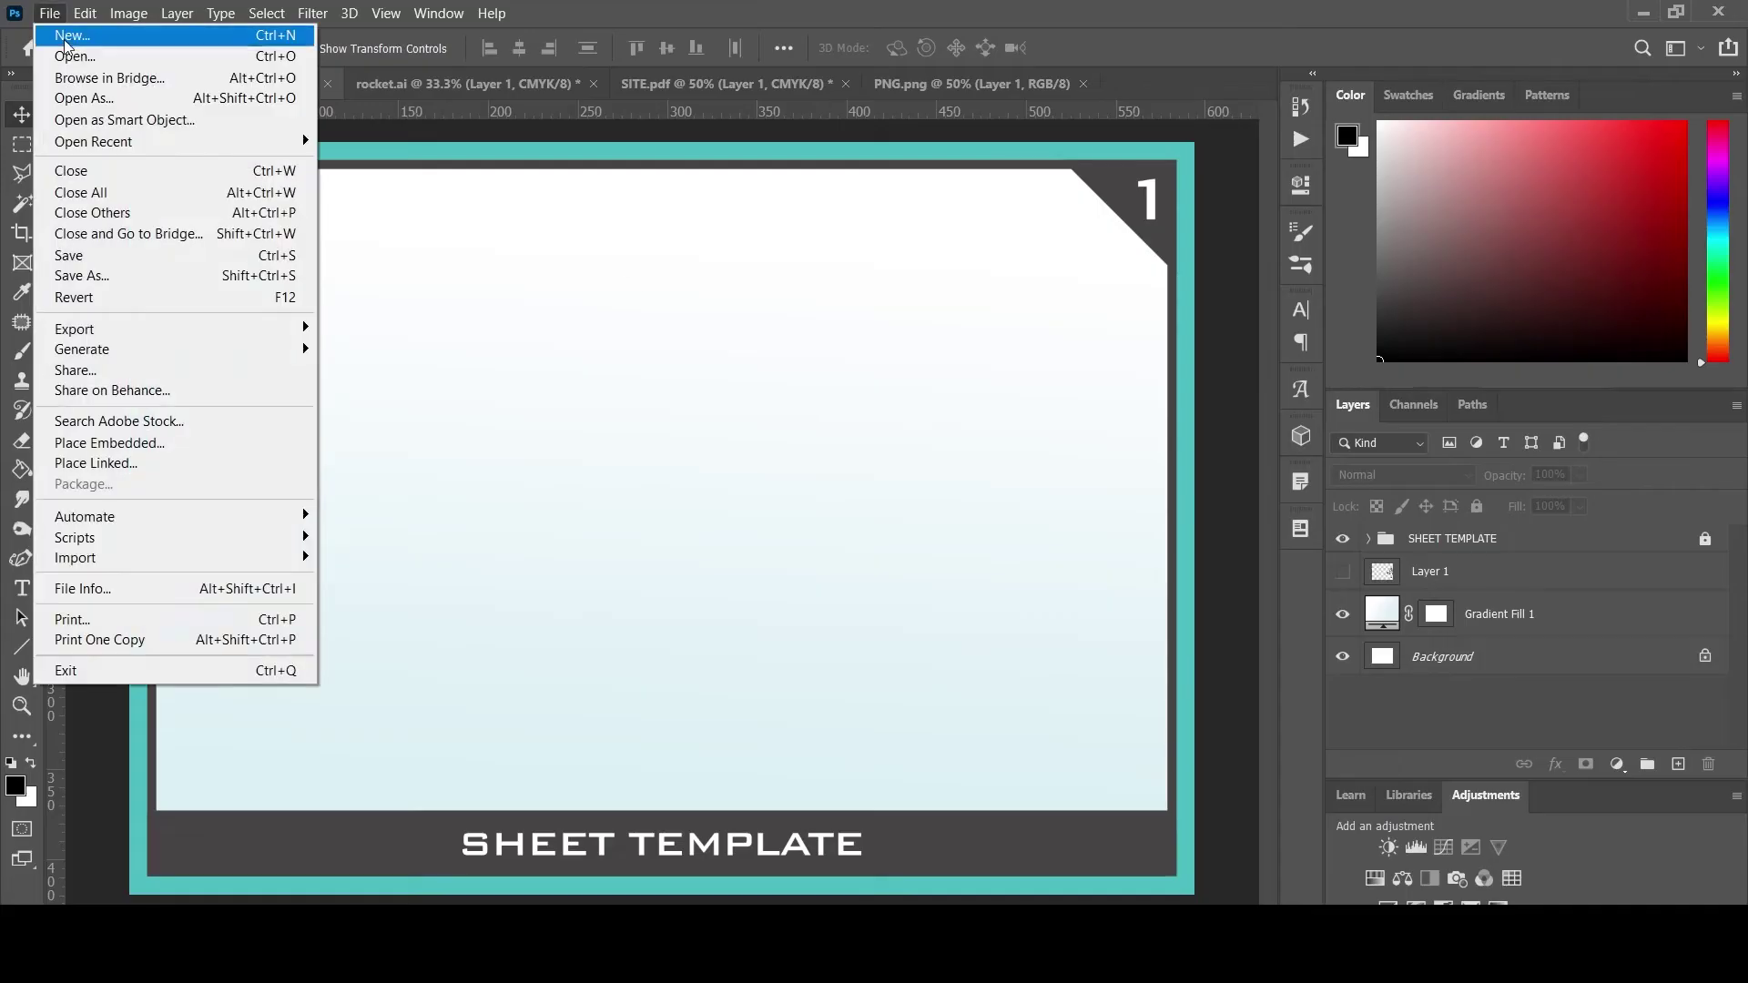
Step: Open 6979423-spring-wallpaper.jpg from the Desktop's New folder (2) and copy it onto the sheet's upper-left corner
{"action": "left_click", "coordinate": [91, 51]}
{"action": "left_click", "coordinate": [91, 222]}
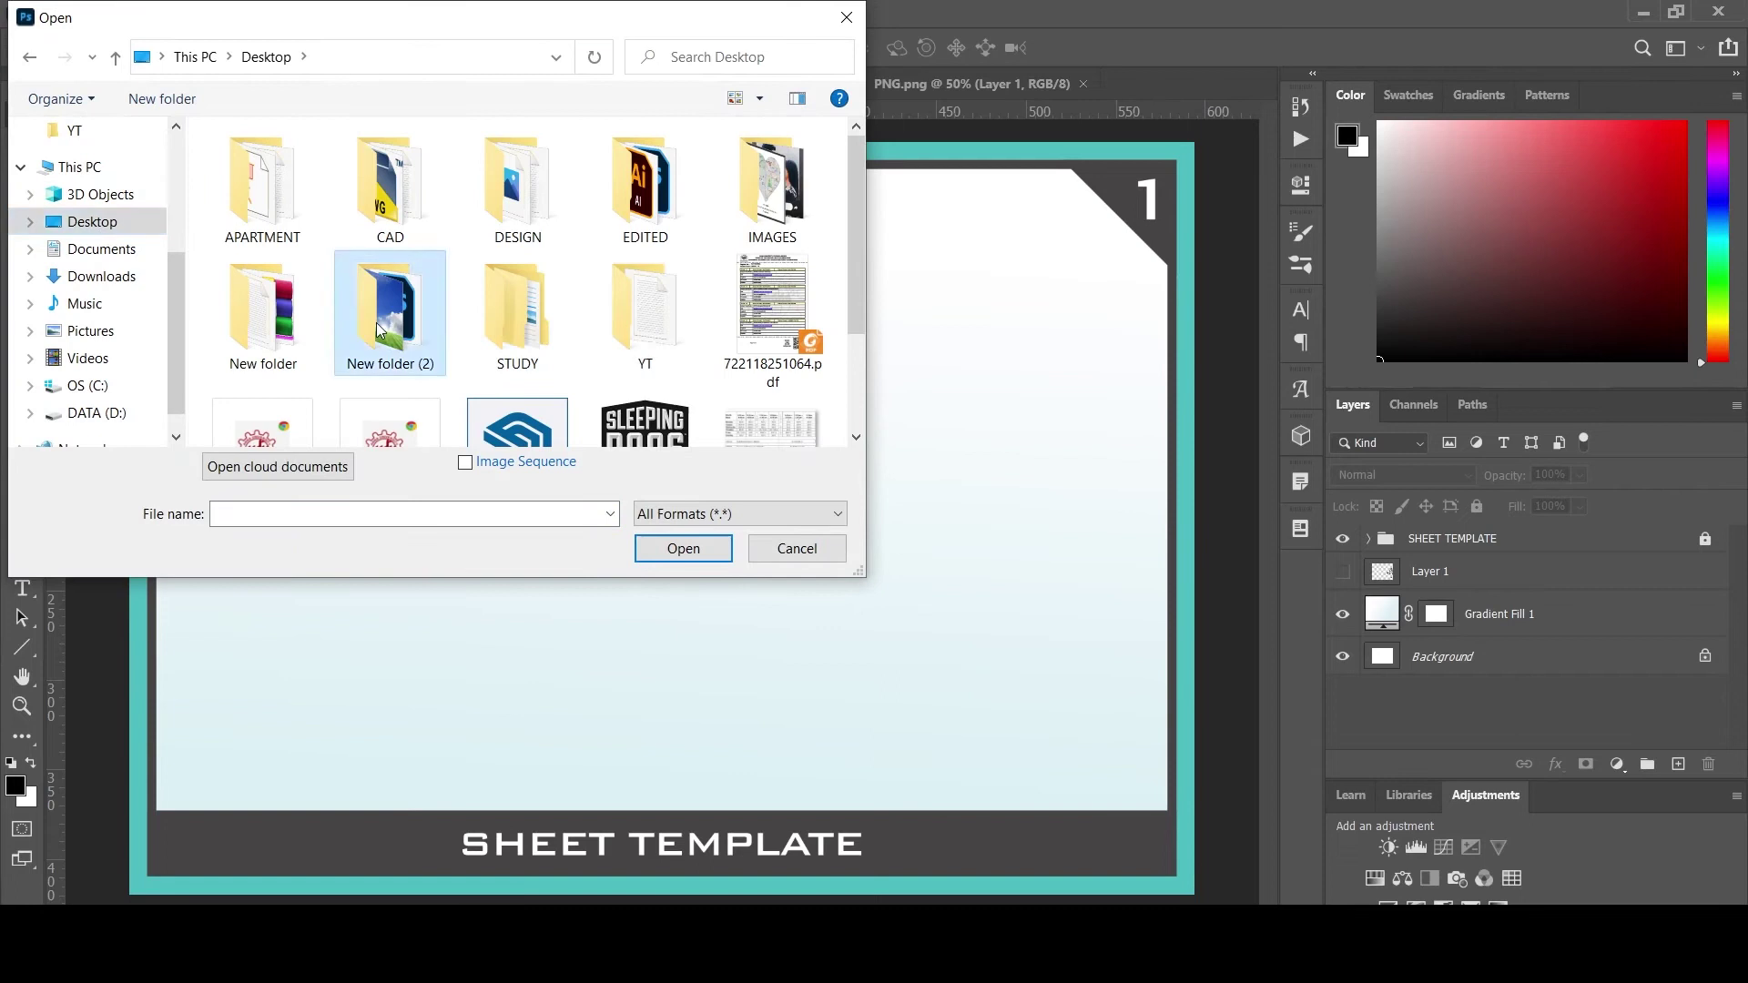
{"action": "double_click", "coordinate": [375, 322]}
{"action": "left_click", "coordinate": [402, 220]}
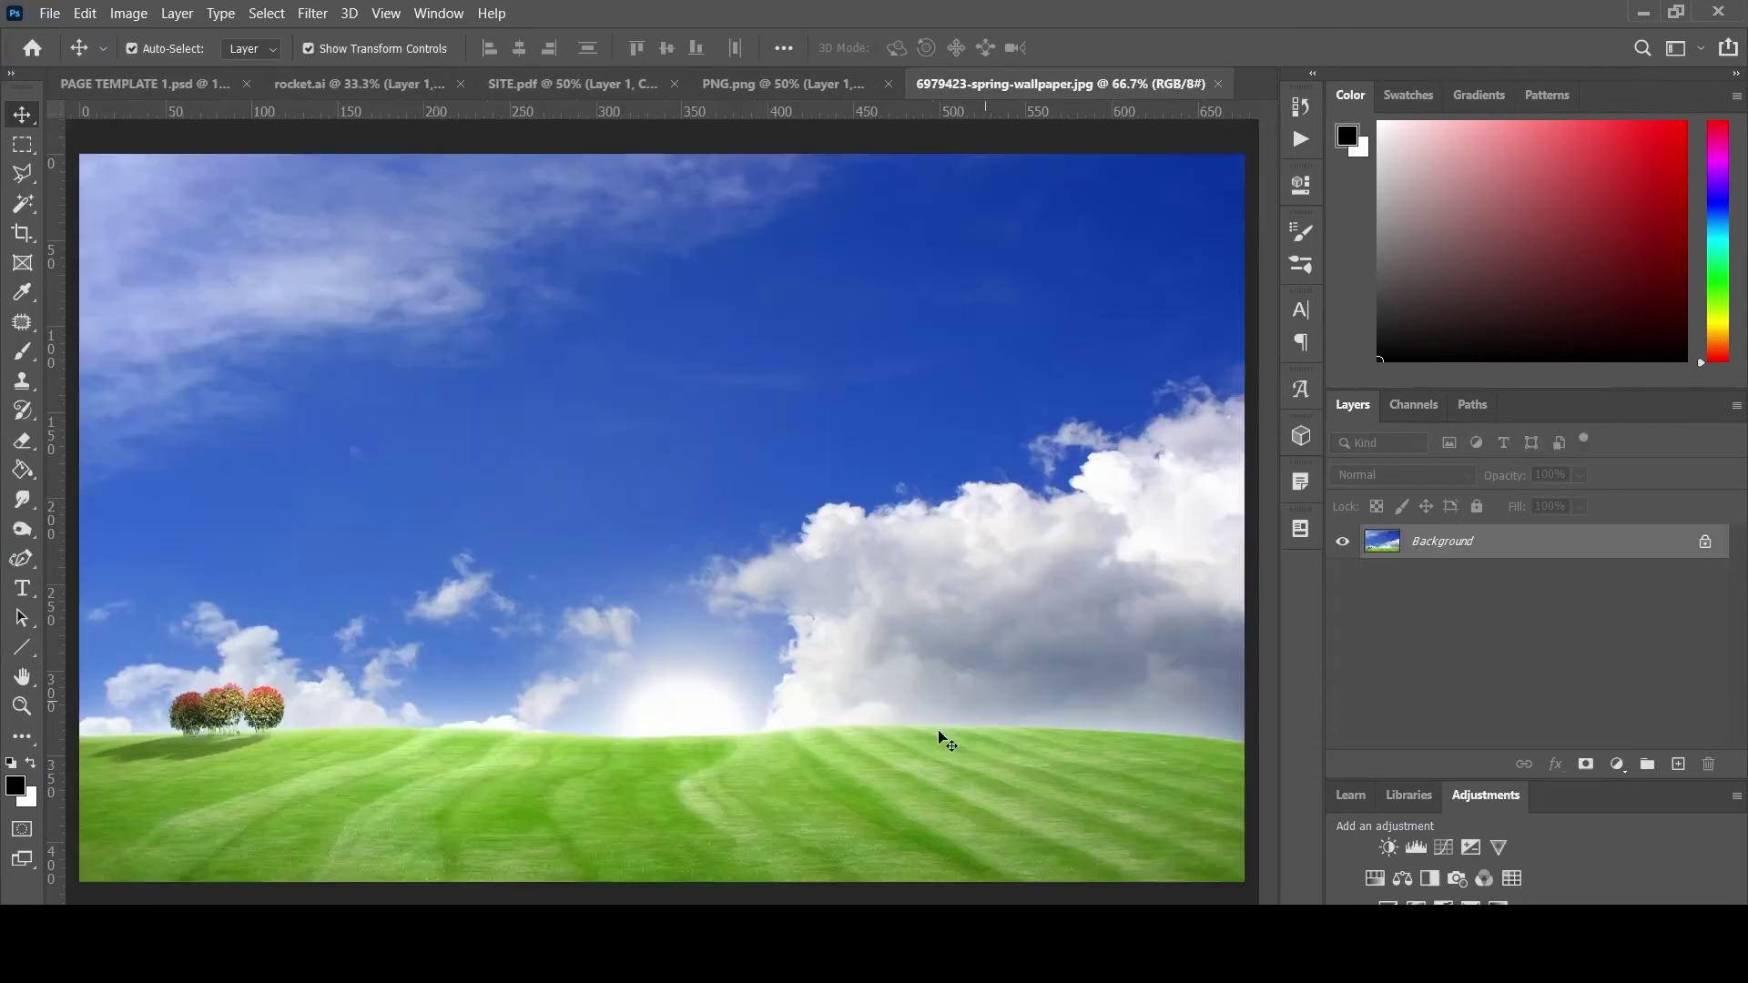
{"action": "left_click_drag", "start_coordinate": [452, 630], "coordinate": [233, 231]}
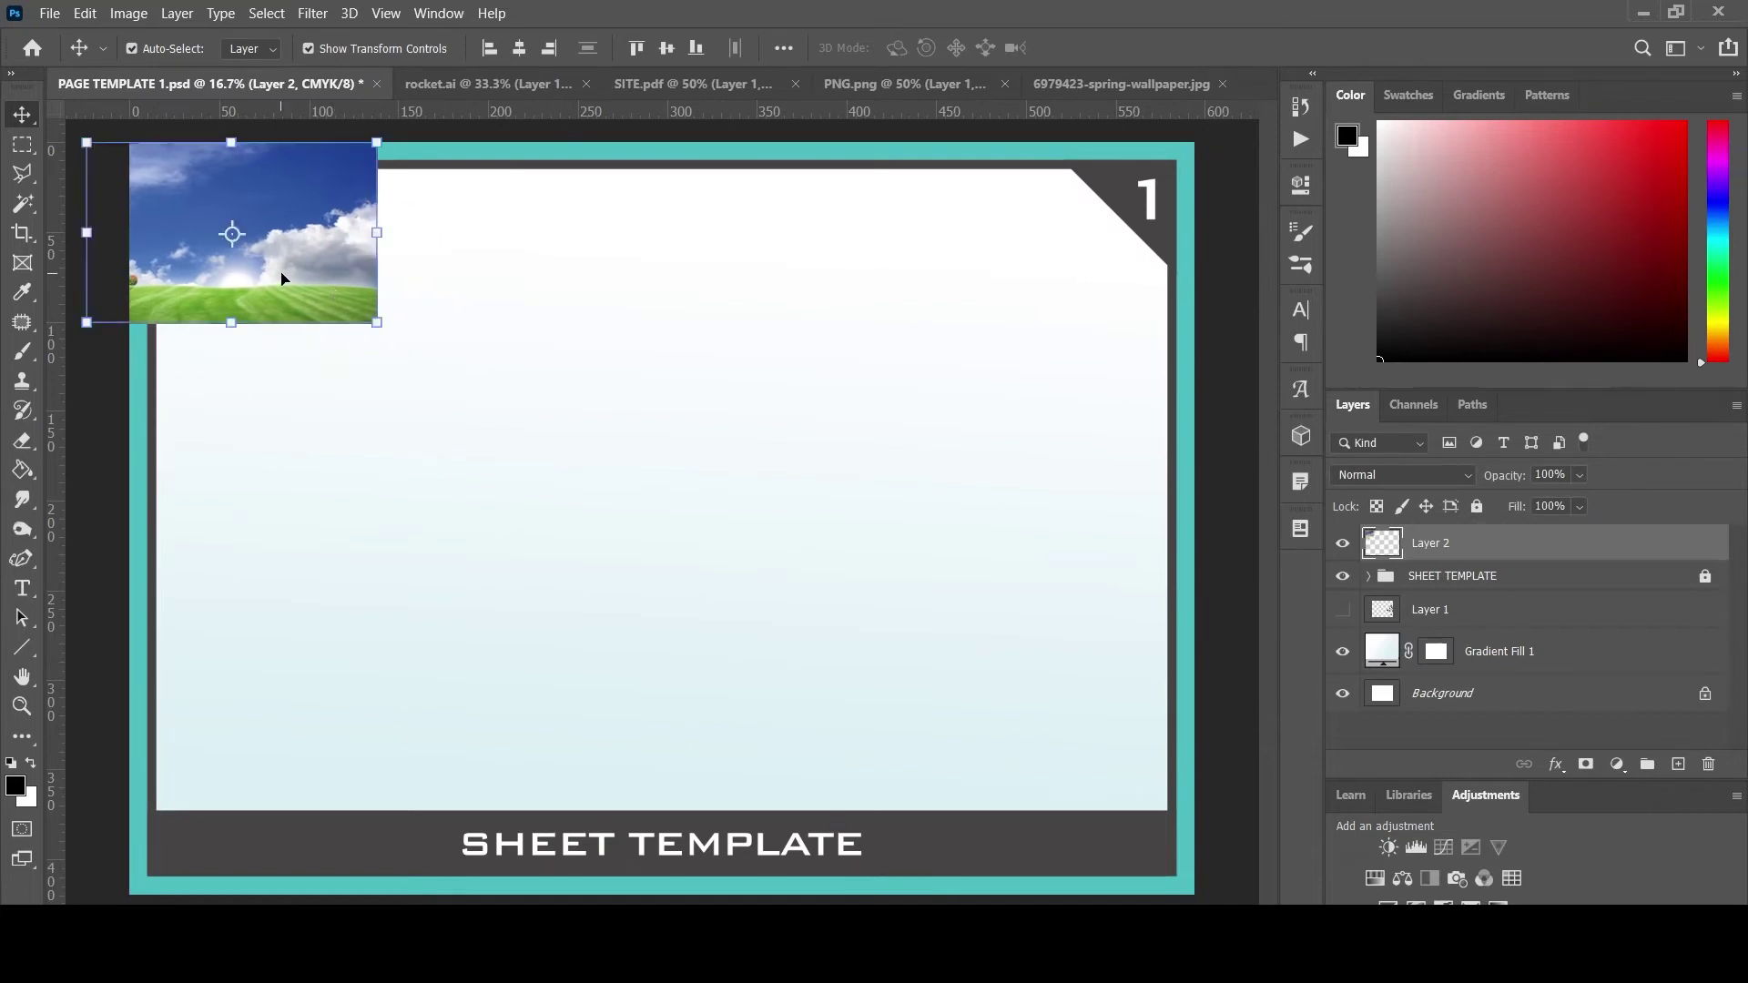
Step: Enlarge the pasted spring wallpaper until it spans the sheet's full width and covers nearly its whole height
{"action": "left_click_drag", "start_coordinate": [282, 284], "coordinate": [344, 792]}
{"action": "left_click_drag", "start_coordinate": [438, 651], "coordinate": [1258, 139]}
{"action": "left_click_drag", "start_coordinate": [767, 622], "coordinate": [767, 643]}
{"action": "left_click_drag", "start_coordinate": [147, 854], "coordinate": [97, 887]}
{"action": "left_click_drag", "start_coordinate": [291, 752], "coordinate": [323, 752]}
{"action": "key", "text": "Return"}
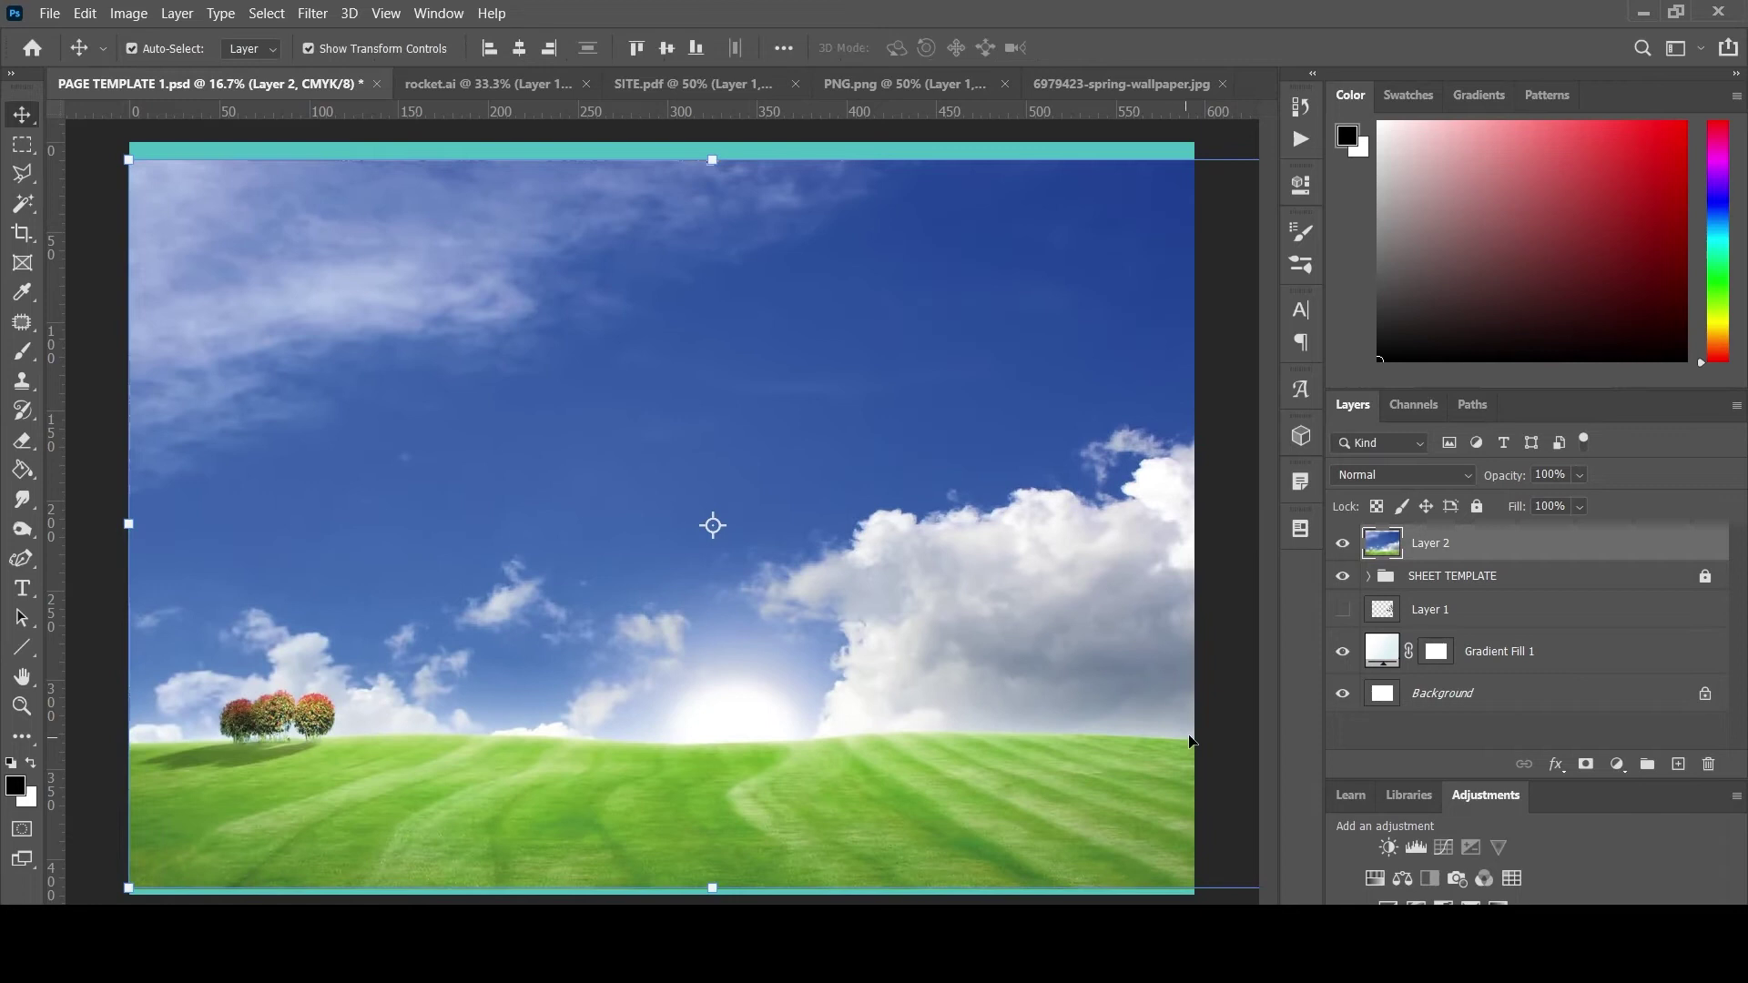
Step: Move the wallpaper layer beneath both the SHEET TEMPLATE group and the hidden Layer 1
{"action": "left_click_drag", "start_coordinate": [1513, 540], "coordinate": [1502, 595]}
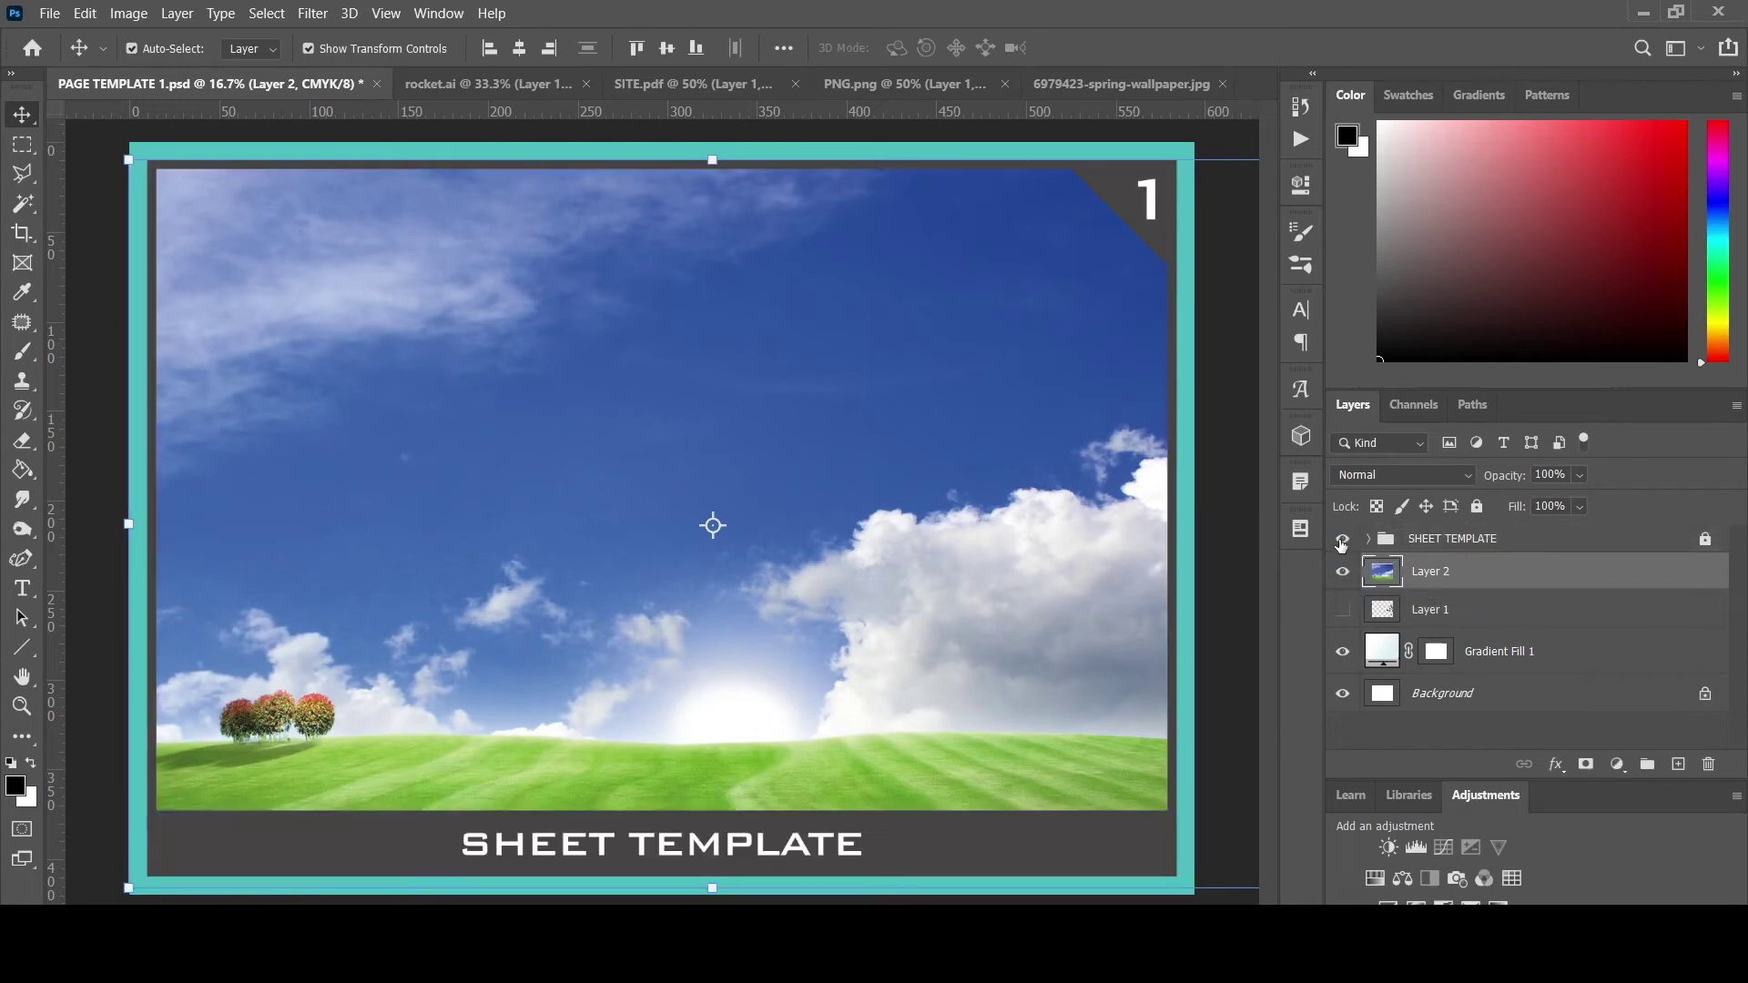
{"action": "left_click_drag", "start_coordinate": [1461, 572], "coordinate": [1461, 615]}
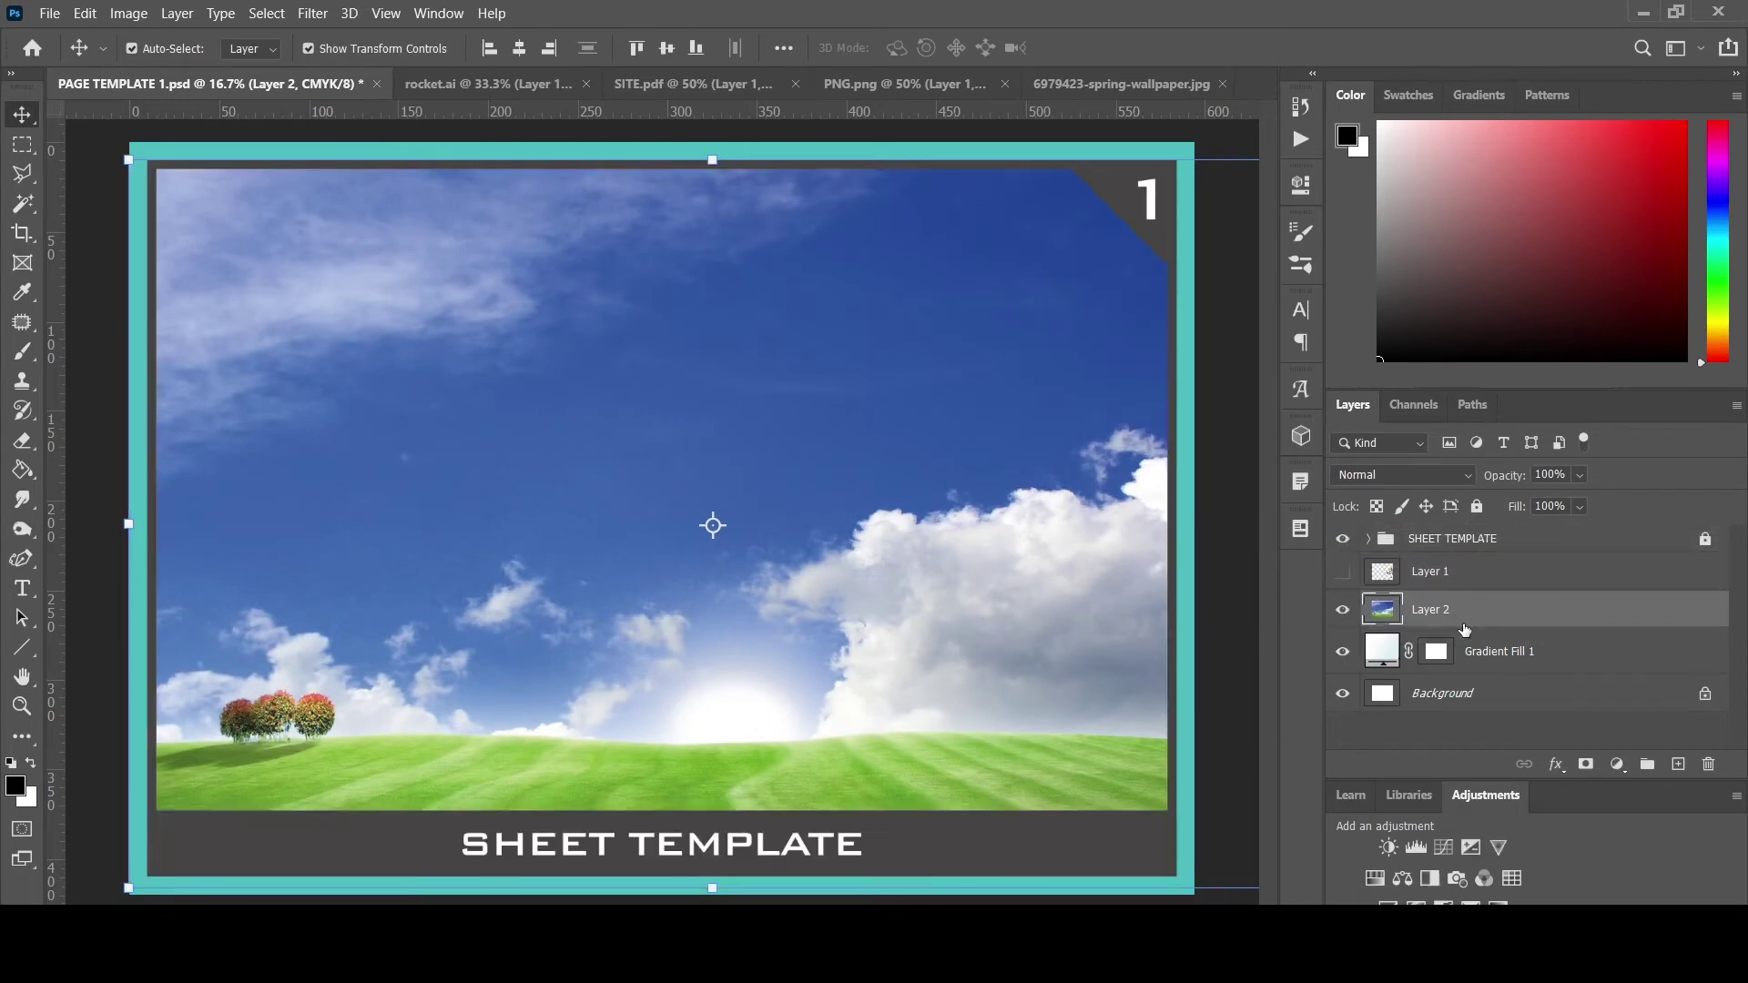
Step: Try the Soft Light blend mode on the wallpaper layer and return it to Normal
{"action": "mouse_move", "coordinate": [1598, 501]}
{"action": "left_mouse_down"}
{"action": "mouse_move", "coordinate": [1500, 507]}
{"action": "mouse_move", "coordinate": [1629, 515]}
{"action": "left_mouse_up"}
{"action": "left_click", "coordinate": [1471, 472]}
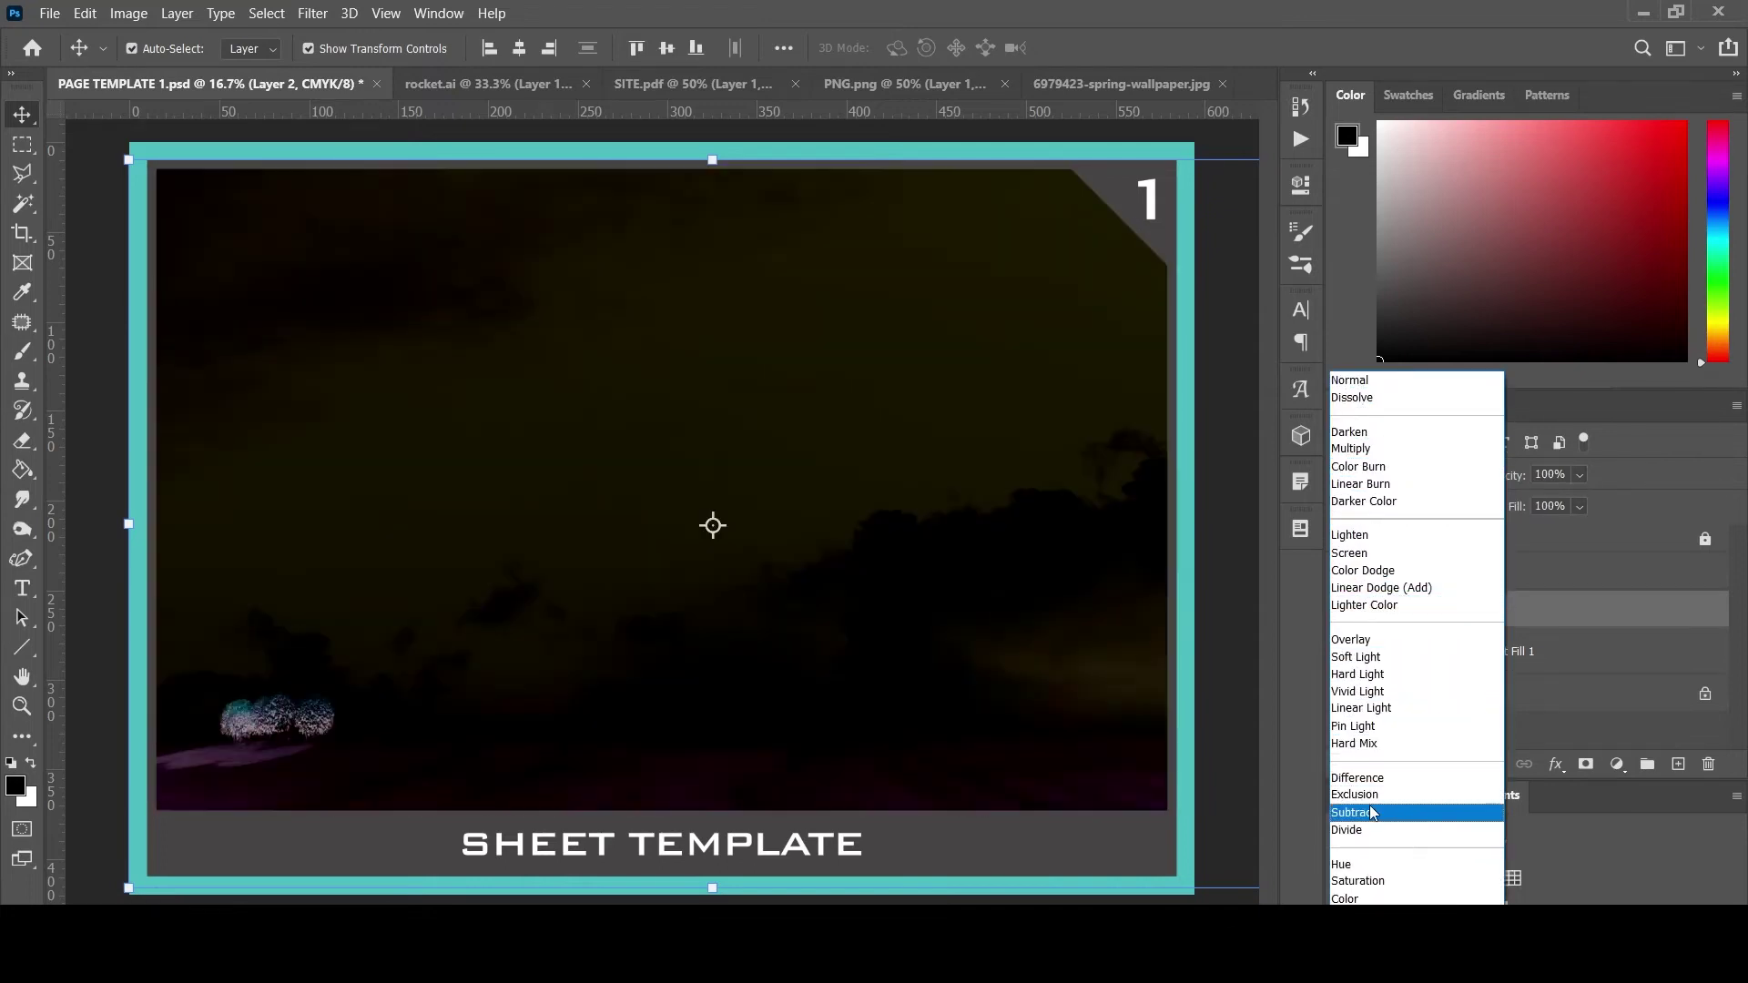
{"action": "left_click", "coordinate": [1356, 656]}
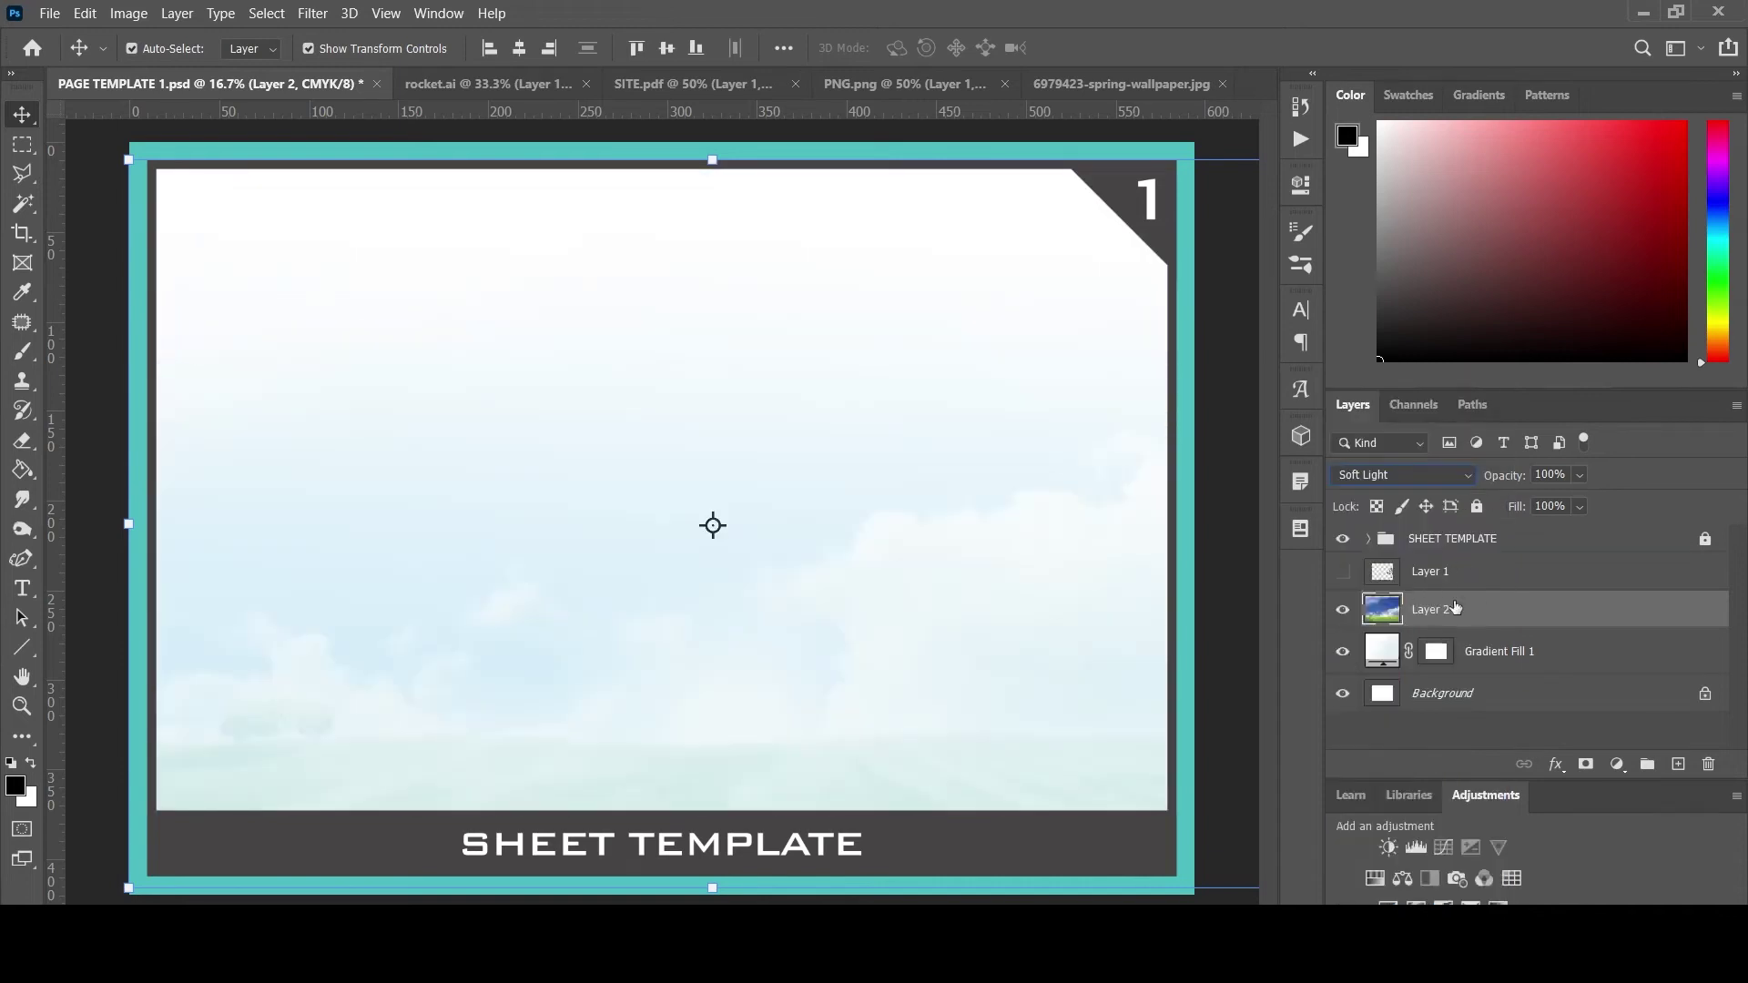
{"action": "left_click", "coordinate": [1438, 475]}
{"action": "left_click", "coordinate": [1438, 382]}
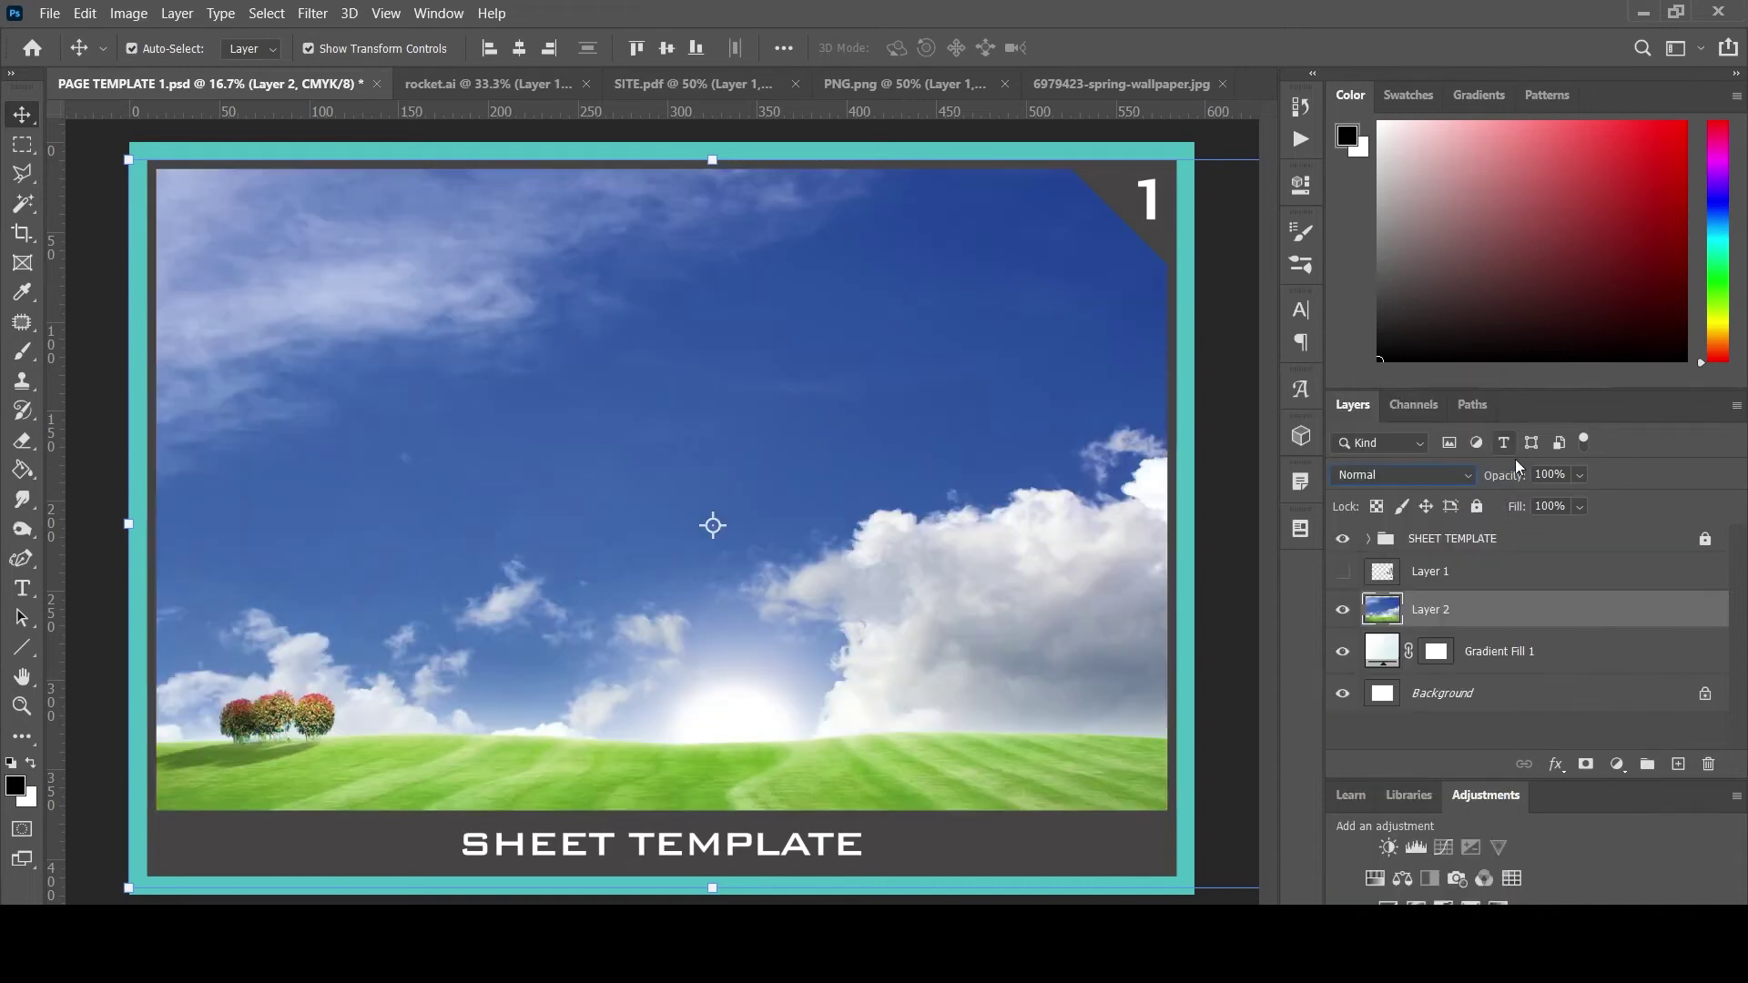
Step: Set the wallpaper layer's opacity to 21%
{"action": "left_click_drag", "start_coordinate": [1548, 500], "coordinate": [1516, 500]}
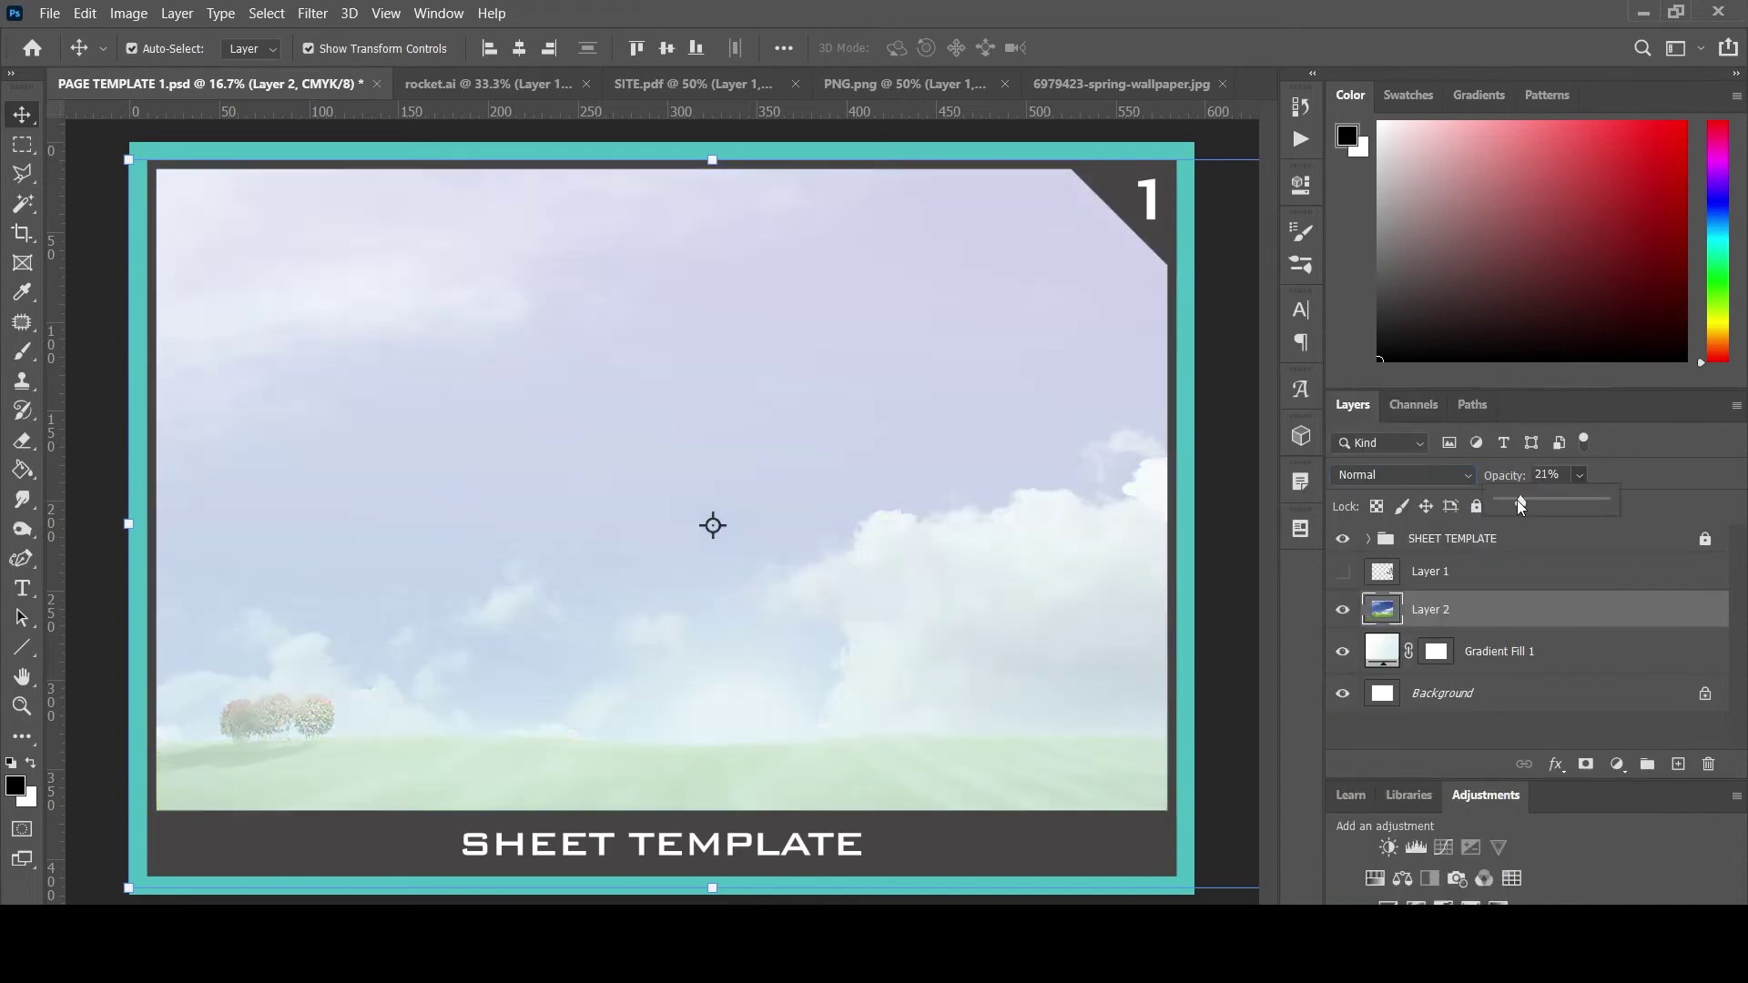
Step: Show the astronaut layer and shift the artwork slightly right and down against the sheet's frame
{"action": "left_click", "coordinate": [1457, 571]}
{"action": "left_click", "coordinate": [1341, 572]}
{"action": "left_click", "coordinate": [800, 313]}
{"action": "left_click", "coordinate": [1380, 573]}
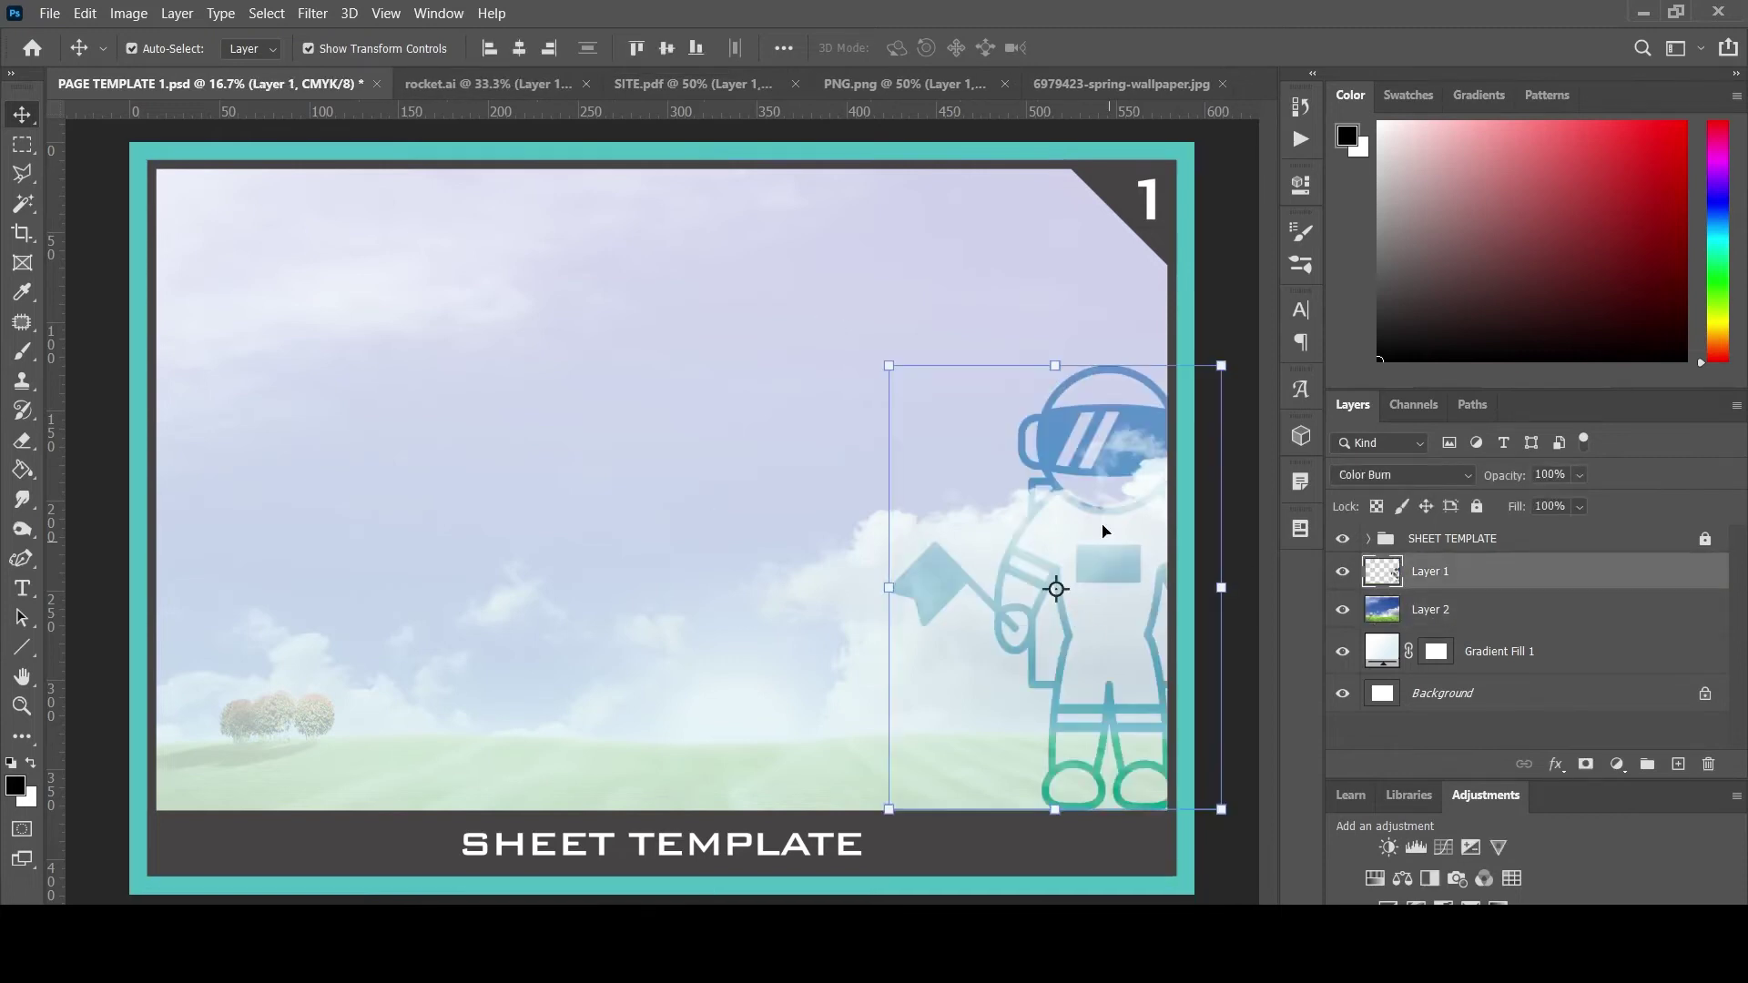
{"action": "mouse_move", "coordinate": [1121, 449]}
{"action": "left_mouse_down"}
{"action": "mouse_move", "coordinate": [1092, 448]}
{"action": "mouse_move", "coordinate": [1143, 466]}
{"action": "left_mouse_up"}
{"action": "left_click", "coordinate": [1238, 312]}
Step: Copy the site plan from SITE.pdf onto the left half of the sheet and enlarge it to about 262 by 325 mm
{"action": "left_click", "coordinate": [692, 83]}
{"action": "mouse_move", "coordinate": [702, 362]}
{"action": "left_mouse_down"}
{"action": "mouse_move", "coordinate": [495, 500]}
{"action": "mouse_move", "coordinate": [374, 446]}
{"action": "left_mouse_up"}
{"action": "left_click_drag", "start_coordinate": [476, 624], "coordinate": [672, 800]}
{"action": "left_click_drag", "start_coordinate": [270, 318], "coordinate": [165, 191]}
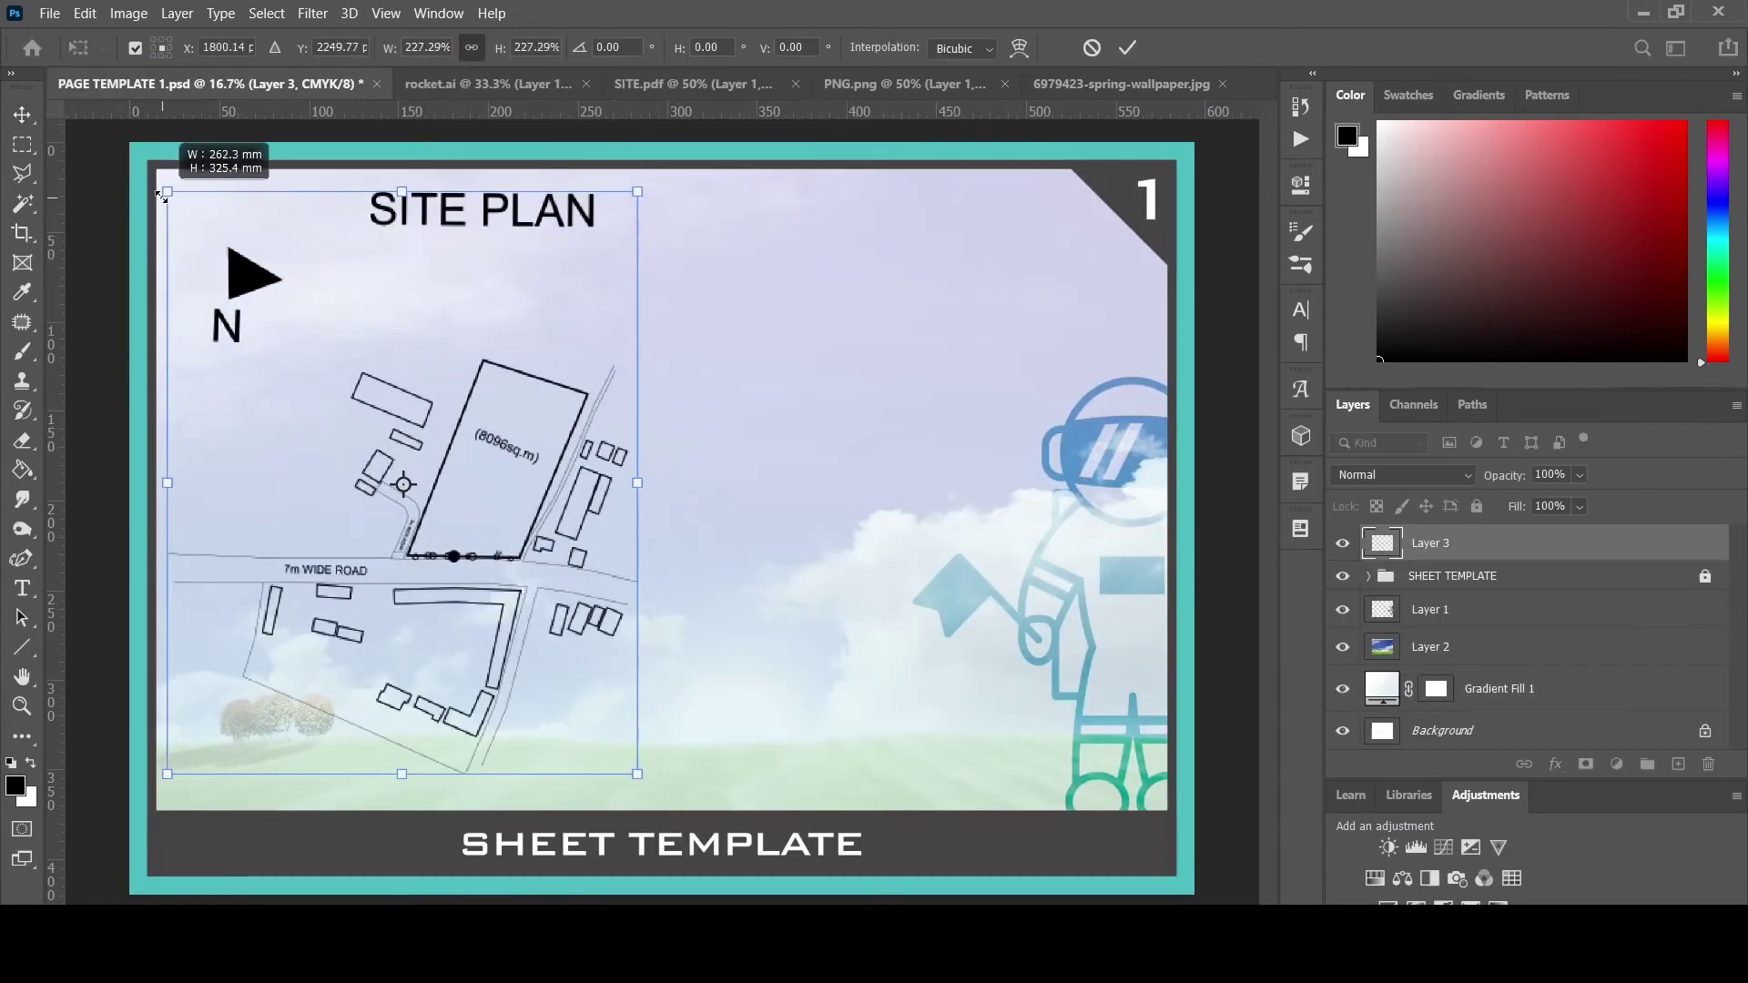
{"action": "key", "text": "Return"}
Step: Shift the site plan a little to the right on the sheet and leave no layer selected
{"action": "left_click_drag", "start_coordinate": [234, 283], "coordinate": [292, 283]}
{"action": "left_click", "coordinate": [863, 461]}
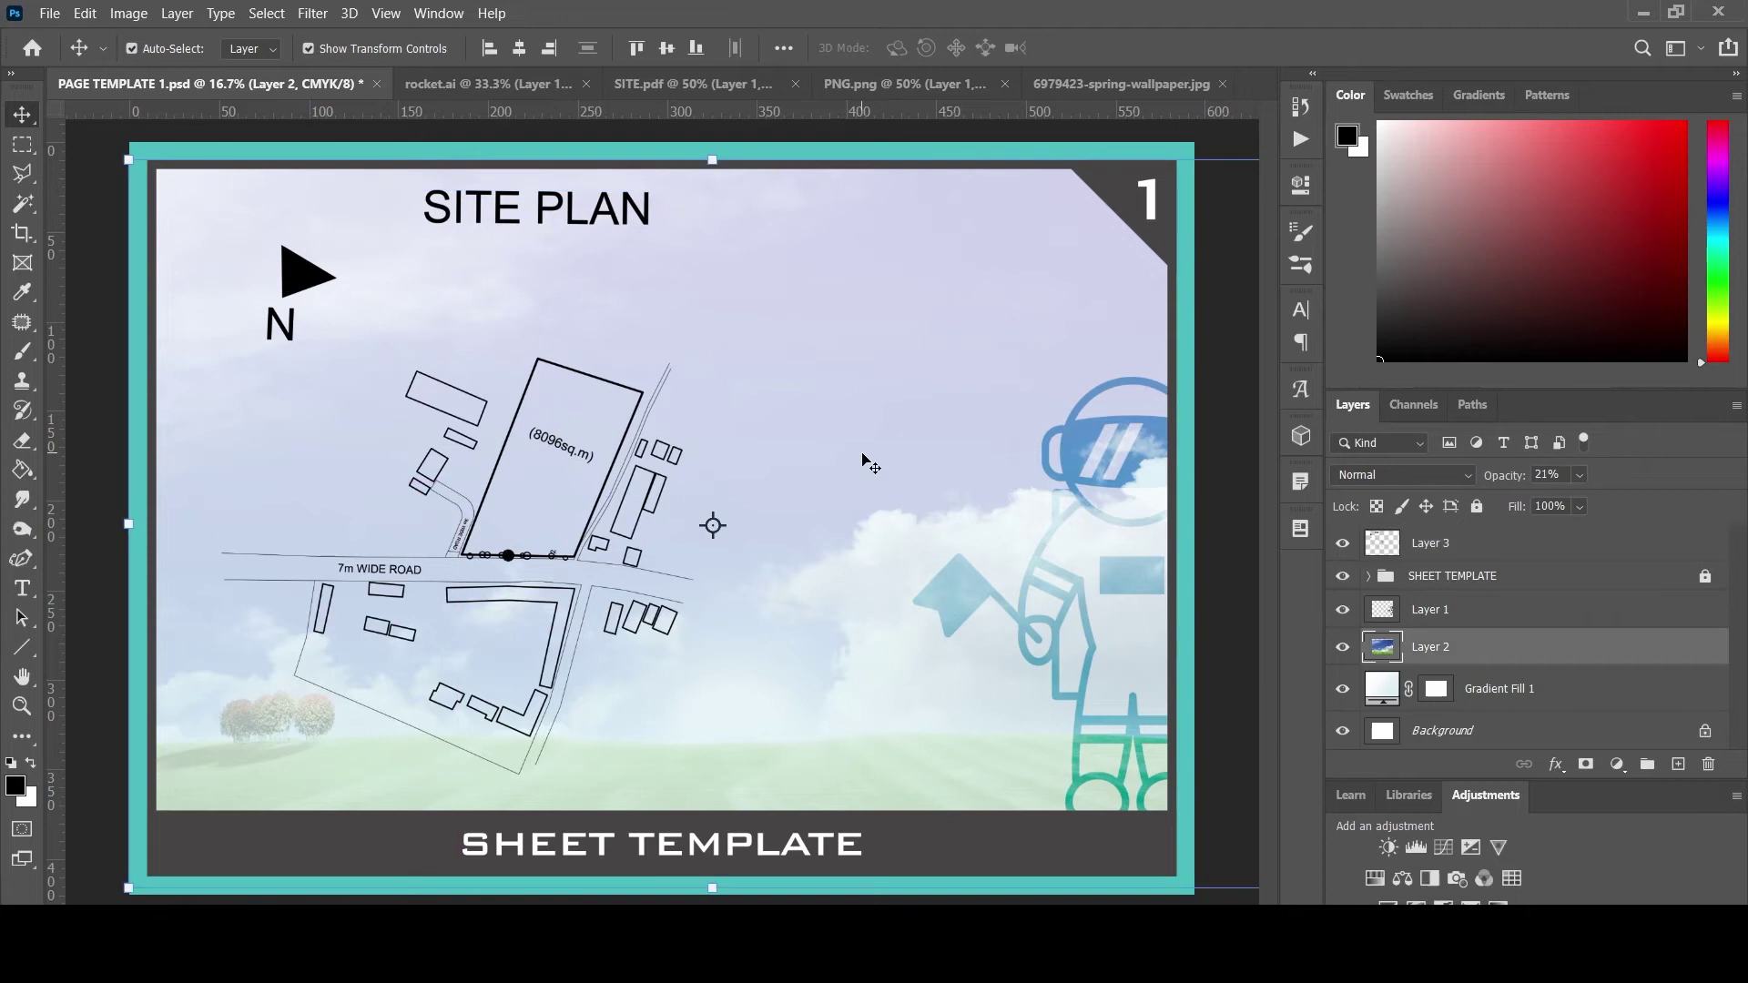
{"action": "left_click", "coordinate": [989, 141]}
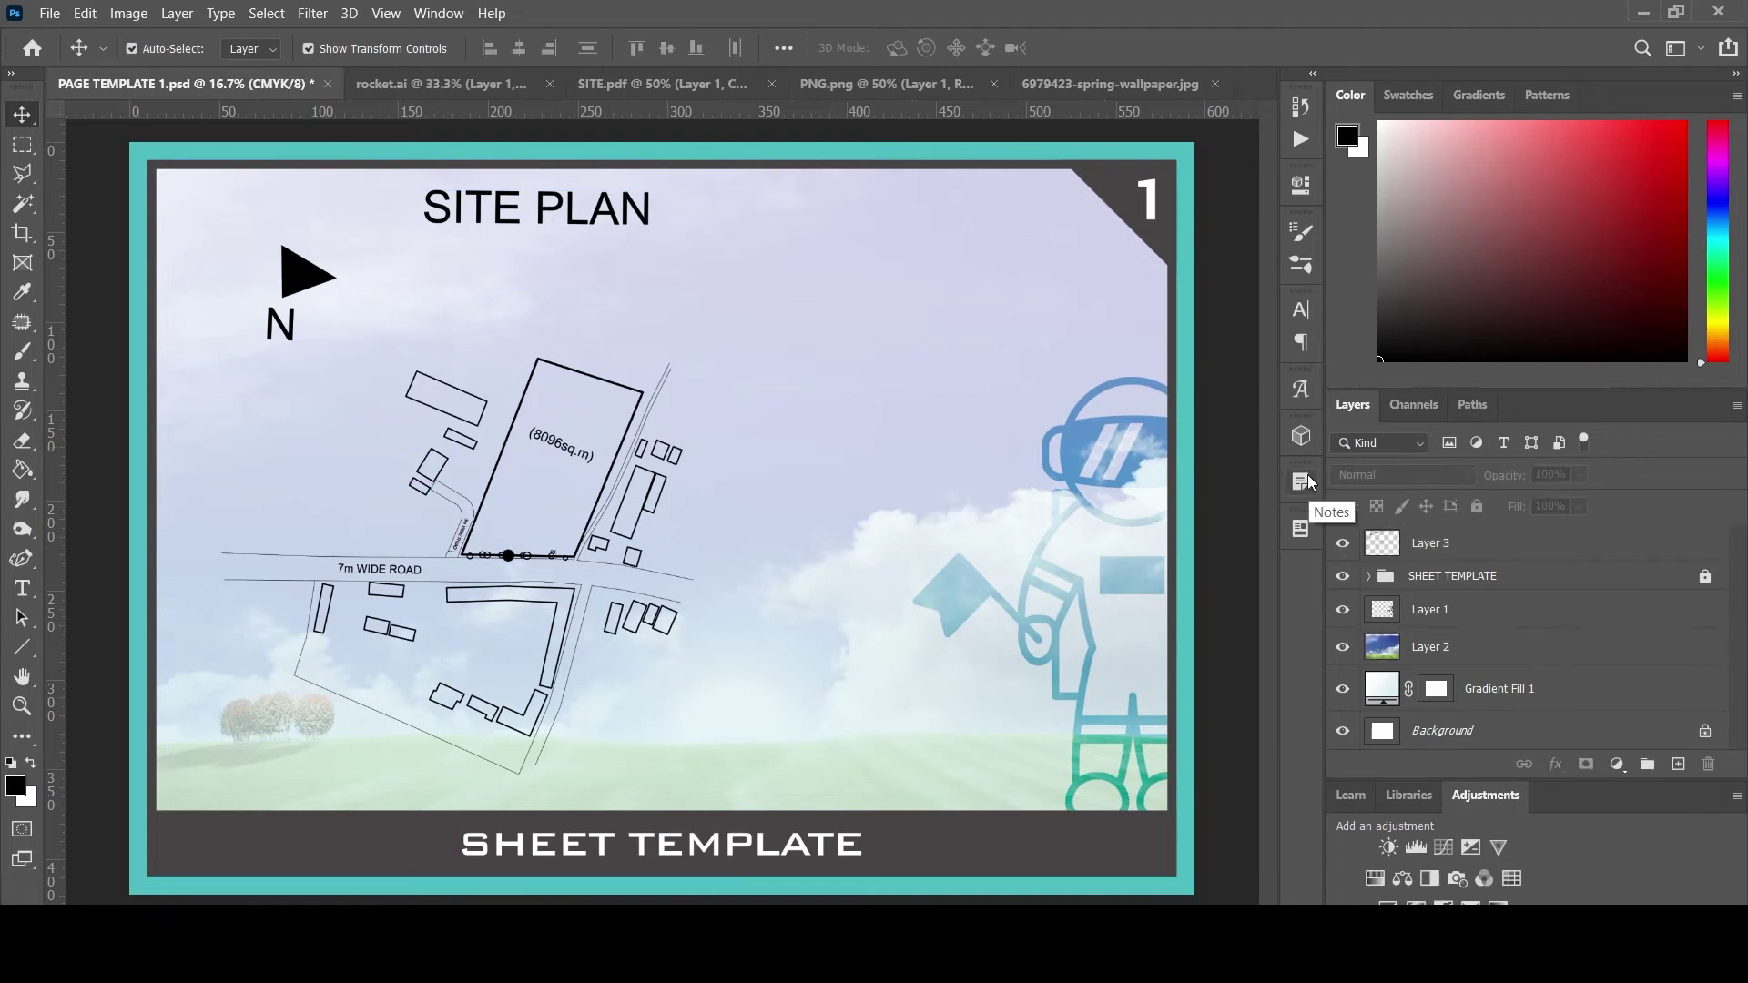
Step: Add a Drop Shadow effect to the site plan layer, leaving Outer Glow off
{"action": "double_click", "coordinate": [1461, 543]}
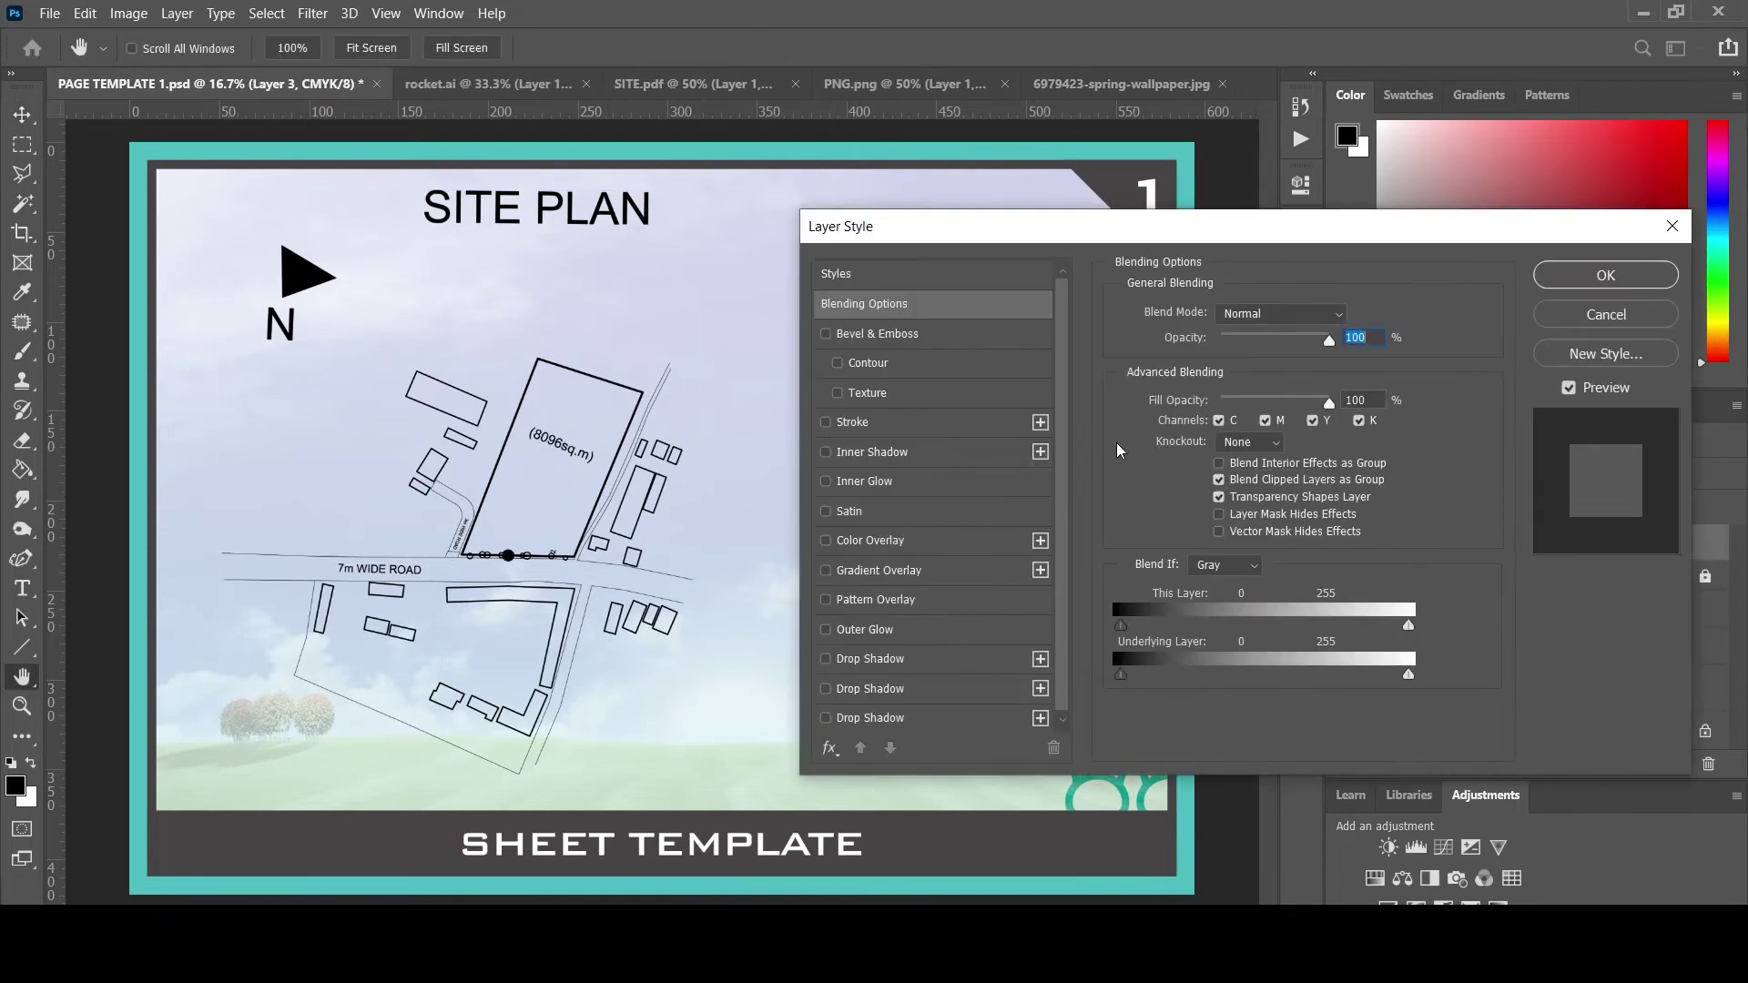
{"action": "left_click", "coordinate": [825, 657]}
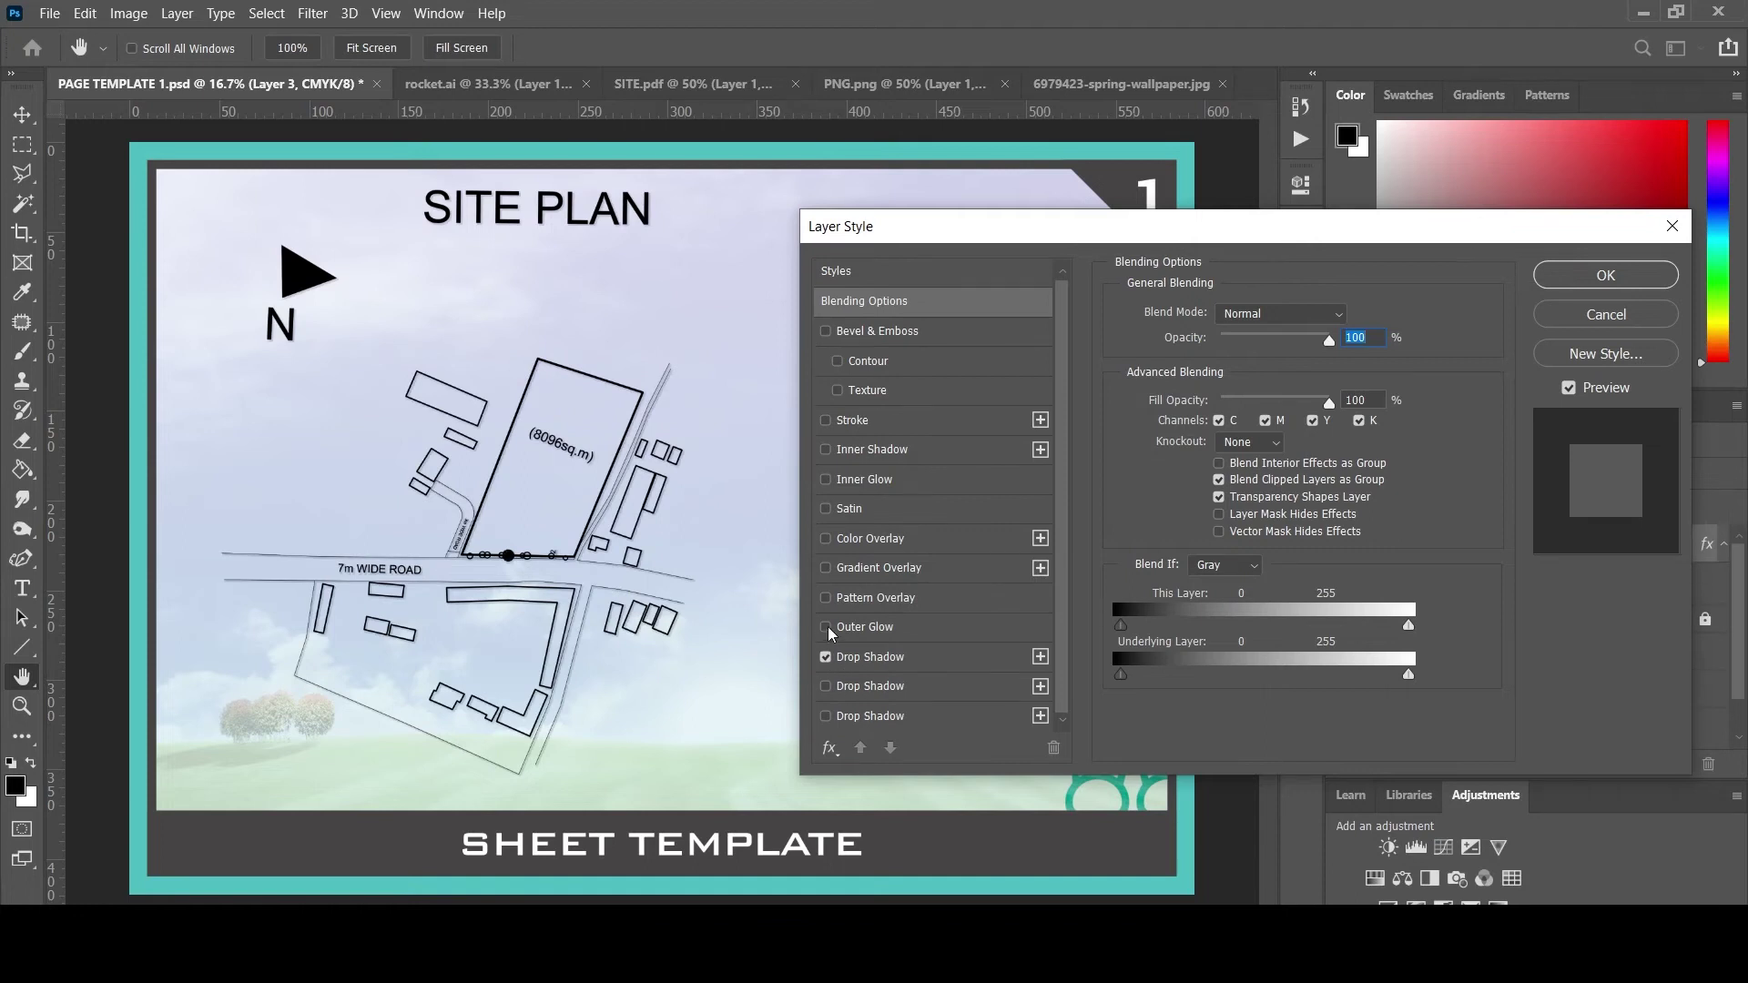
{"action": "left_click", "coordinate": [827, 628]}
{"action": "left_click", "coordinate": [826, 628]}
{"action": "left_click", "coordinate": [1604, 275]}
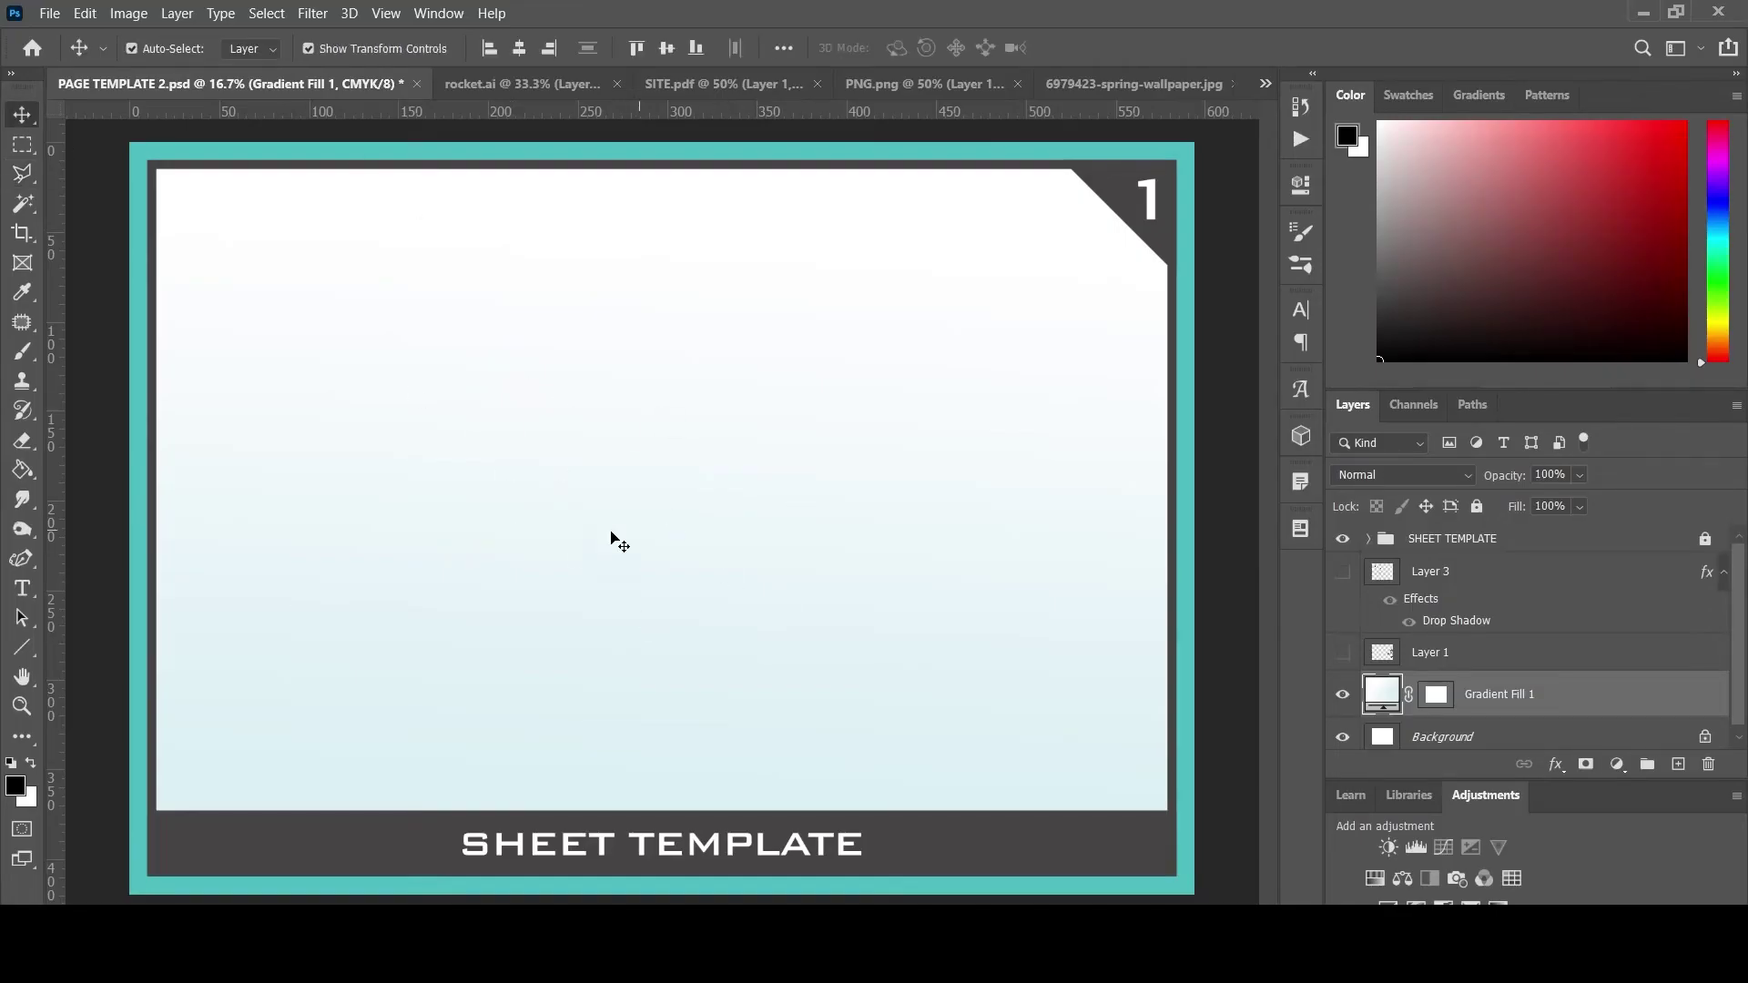
Step: Open the building photo 237.jpg from the Desktop's New folder (2)
{"action": "left_click", "coordinate": [49, 13]}
{"action": "left_click", "coordinate": [73, 53]}
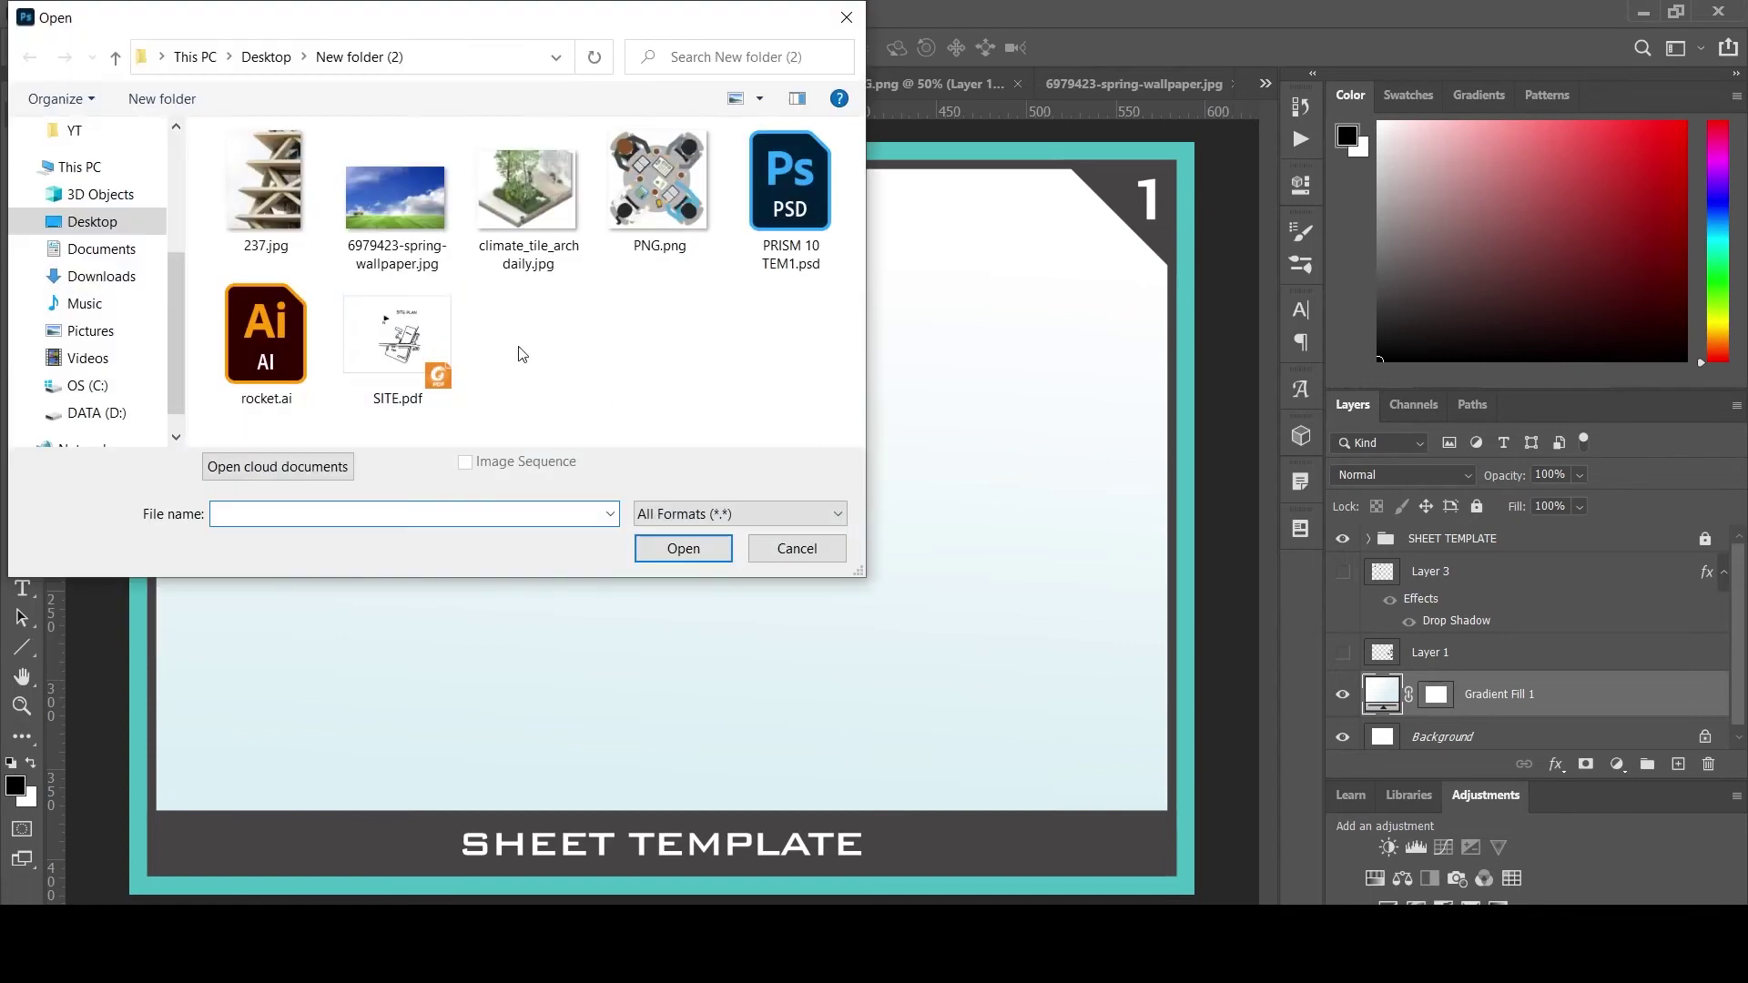
{"action": "left_click", "coordinate": [303, 231]}
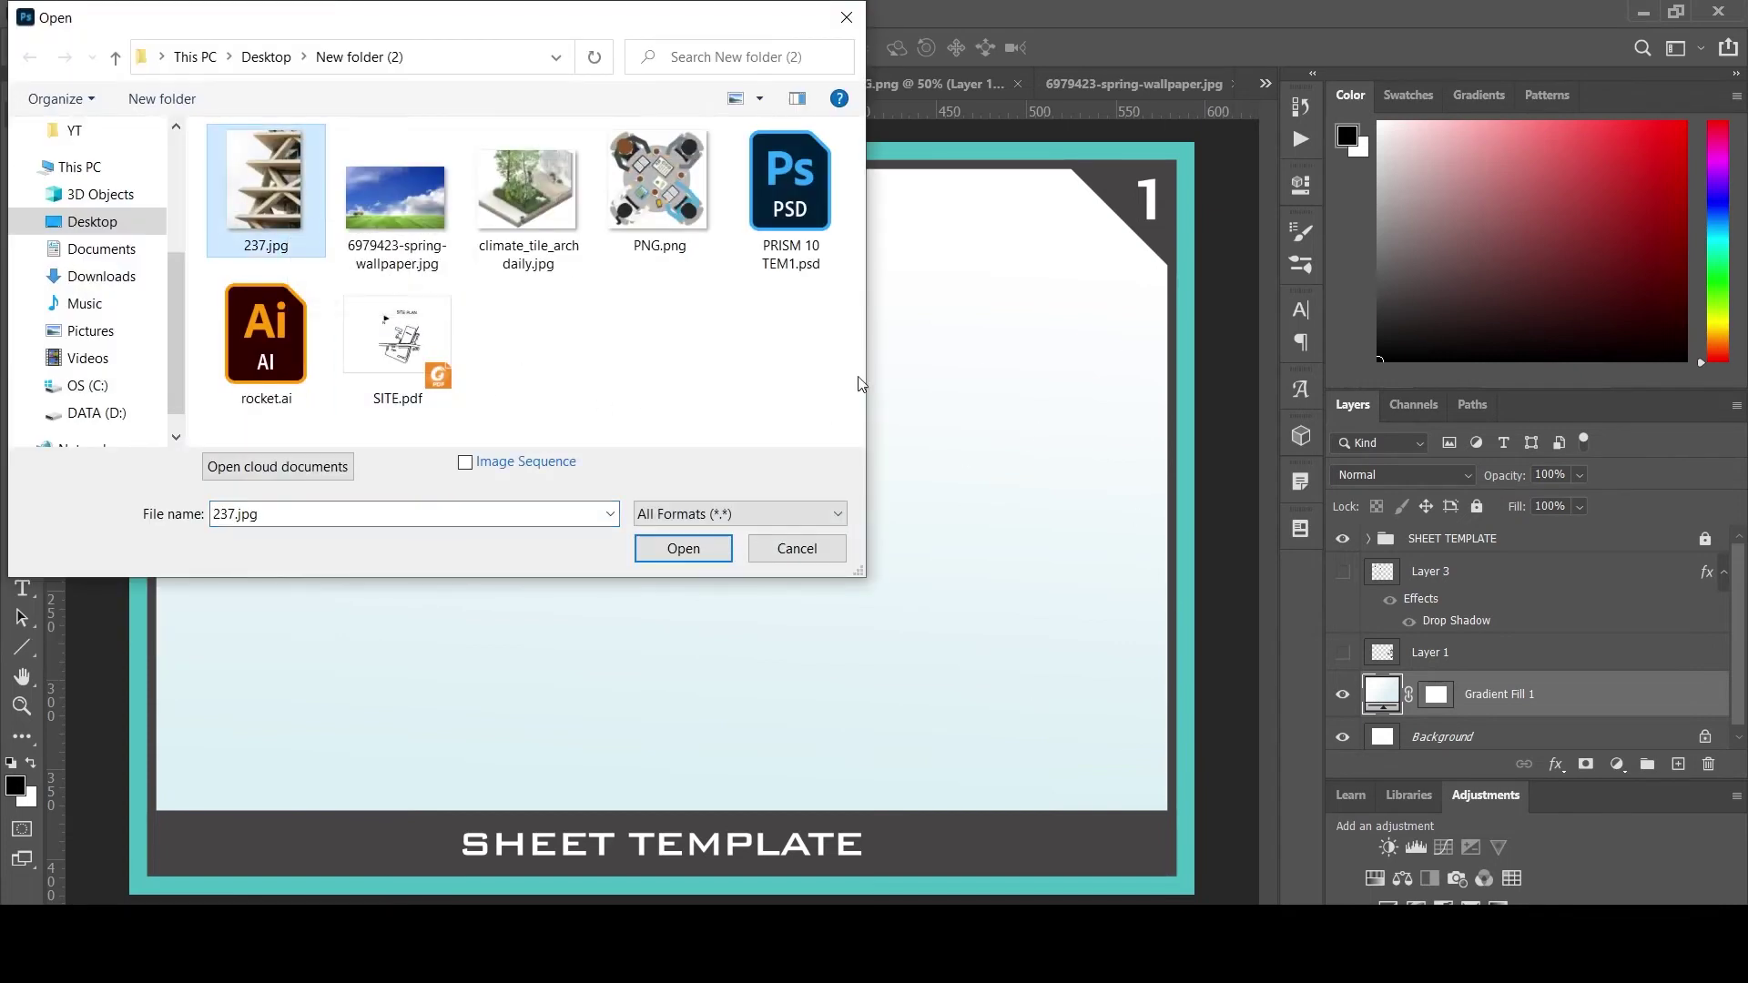
{"action": "left_click", "coordinate": [701, 556]}
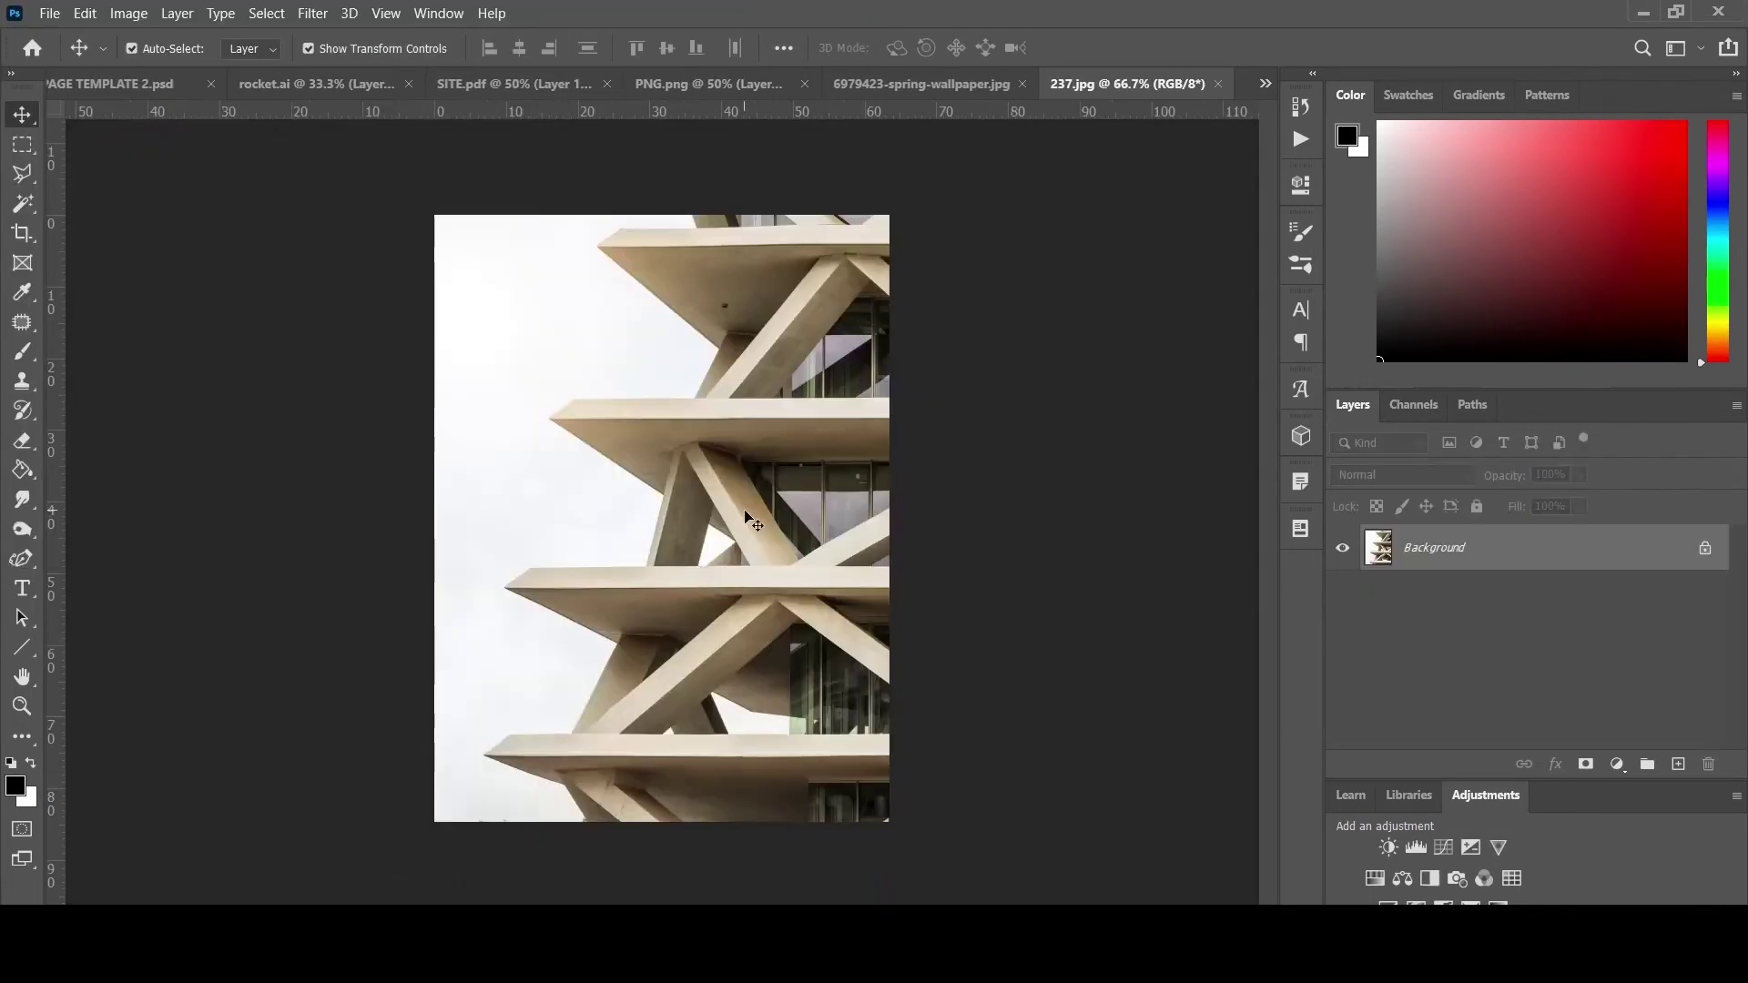
Step: Duplicate the photo's Background layer as Background copy within 237.jpg
{"action": "right_click", "coordinate": [1510, 558]}
{"action": "left_click", "coordinate": [1547, 598]}
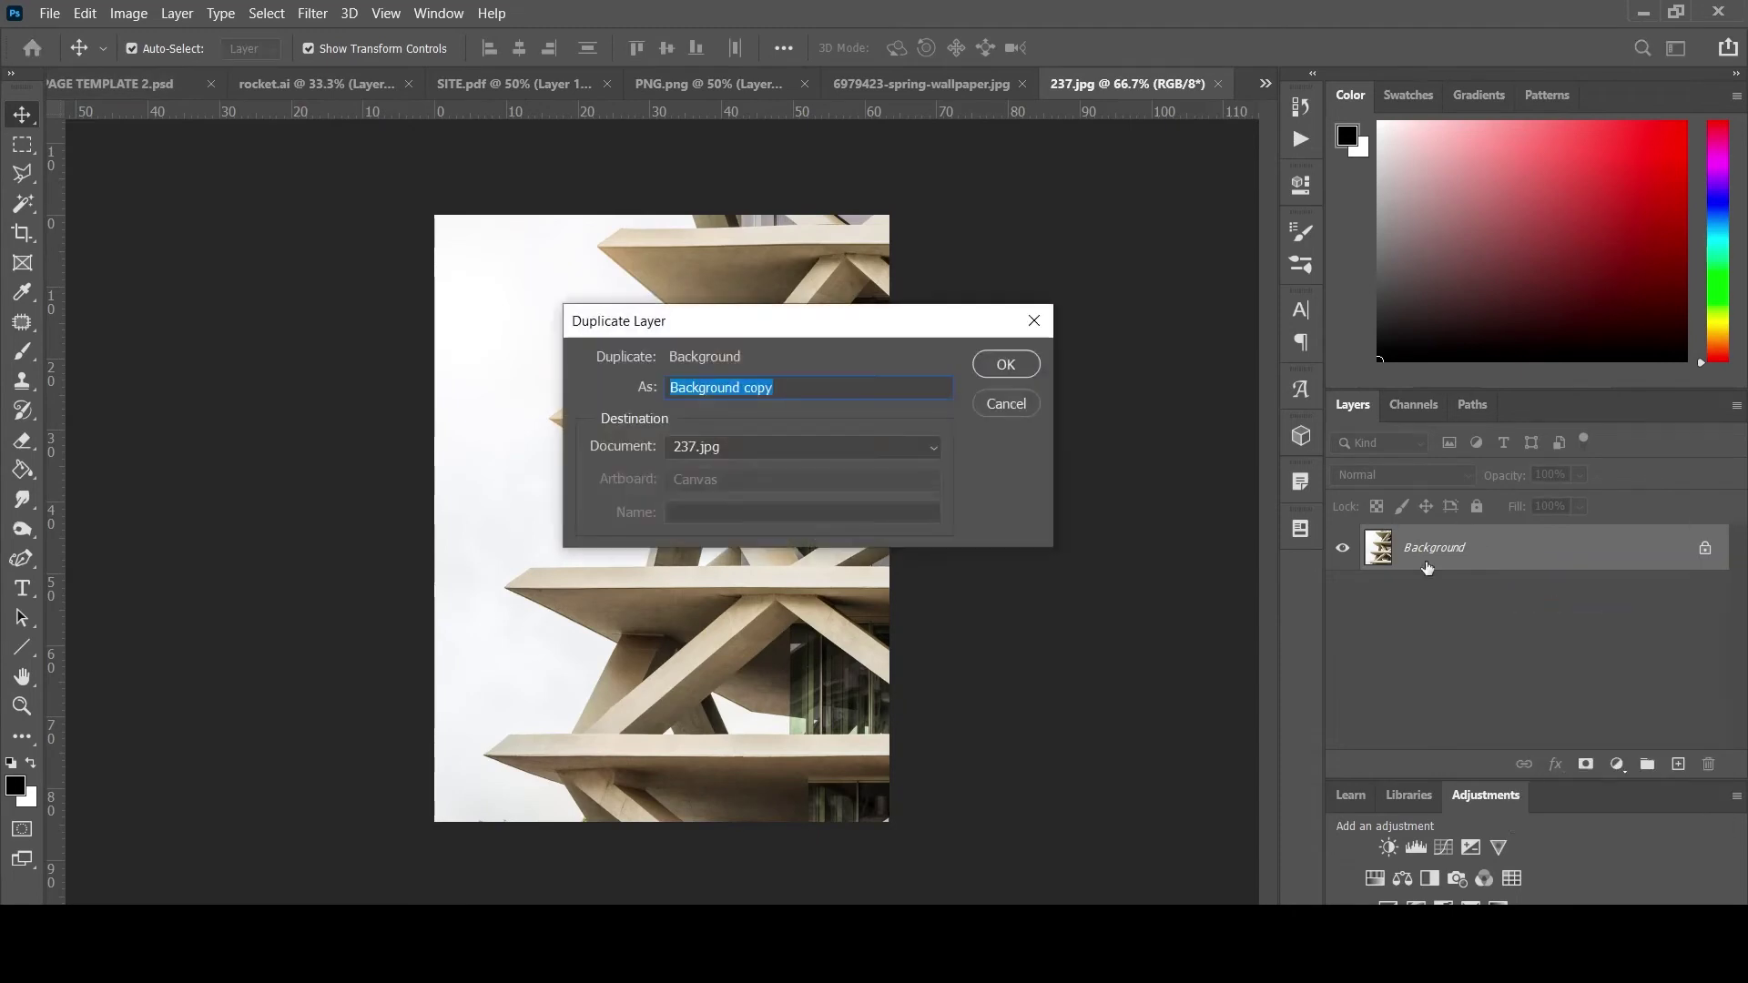
{"action": "left_click", "coordinate": [1016, 364]}
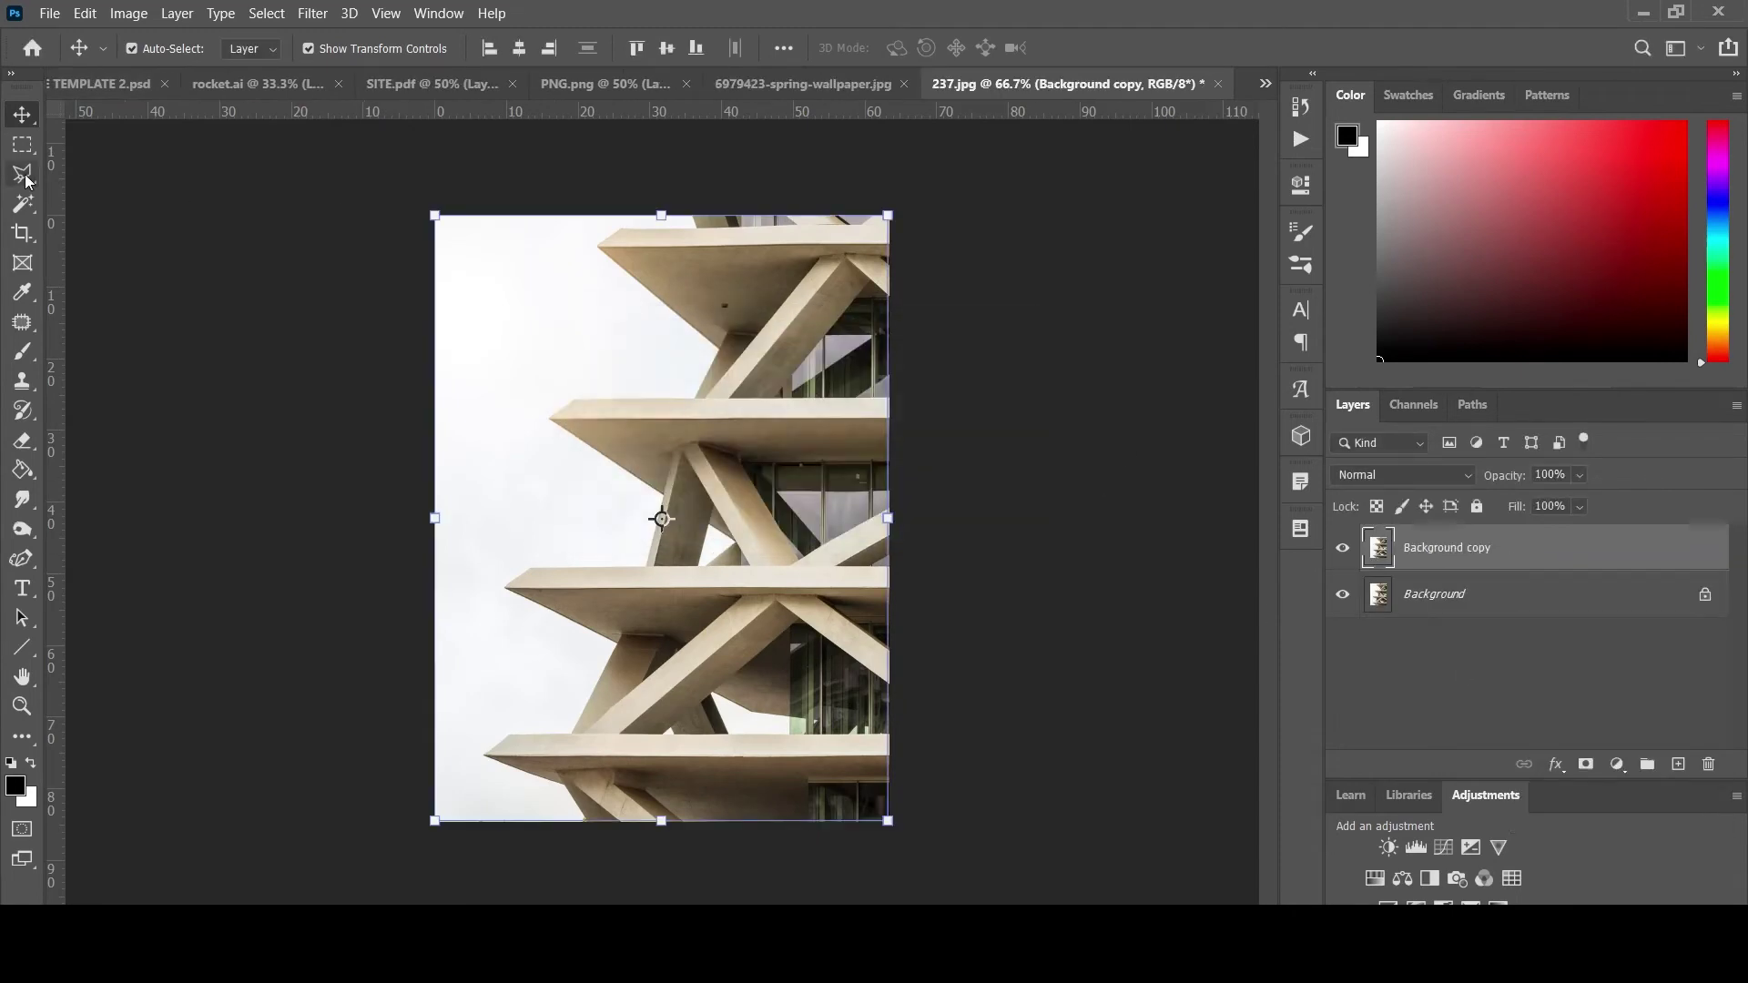
{"action": "key", "text": "l"}
{"action": "left_click", "coordinate": [687, 207]}
{"action": "left_click", "coordinate": [696, 227]}
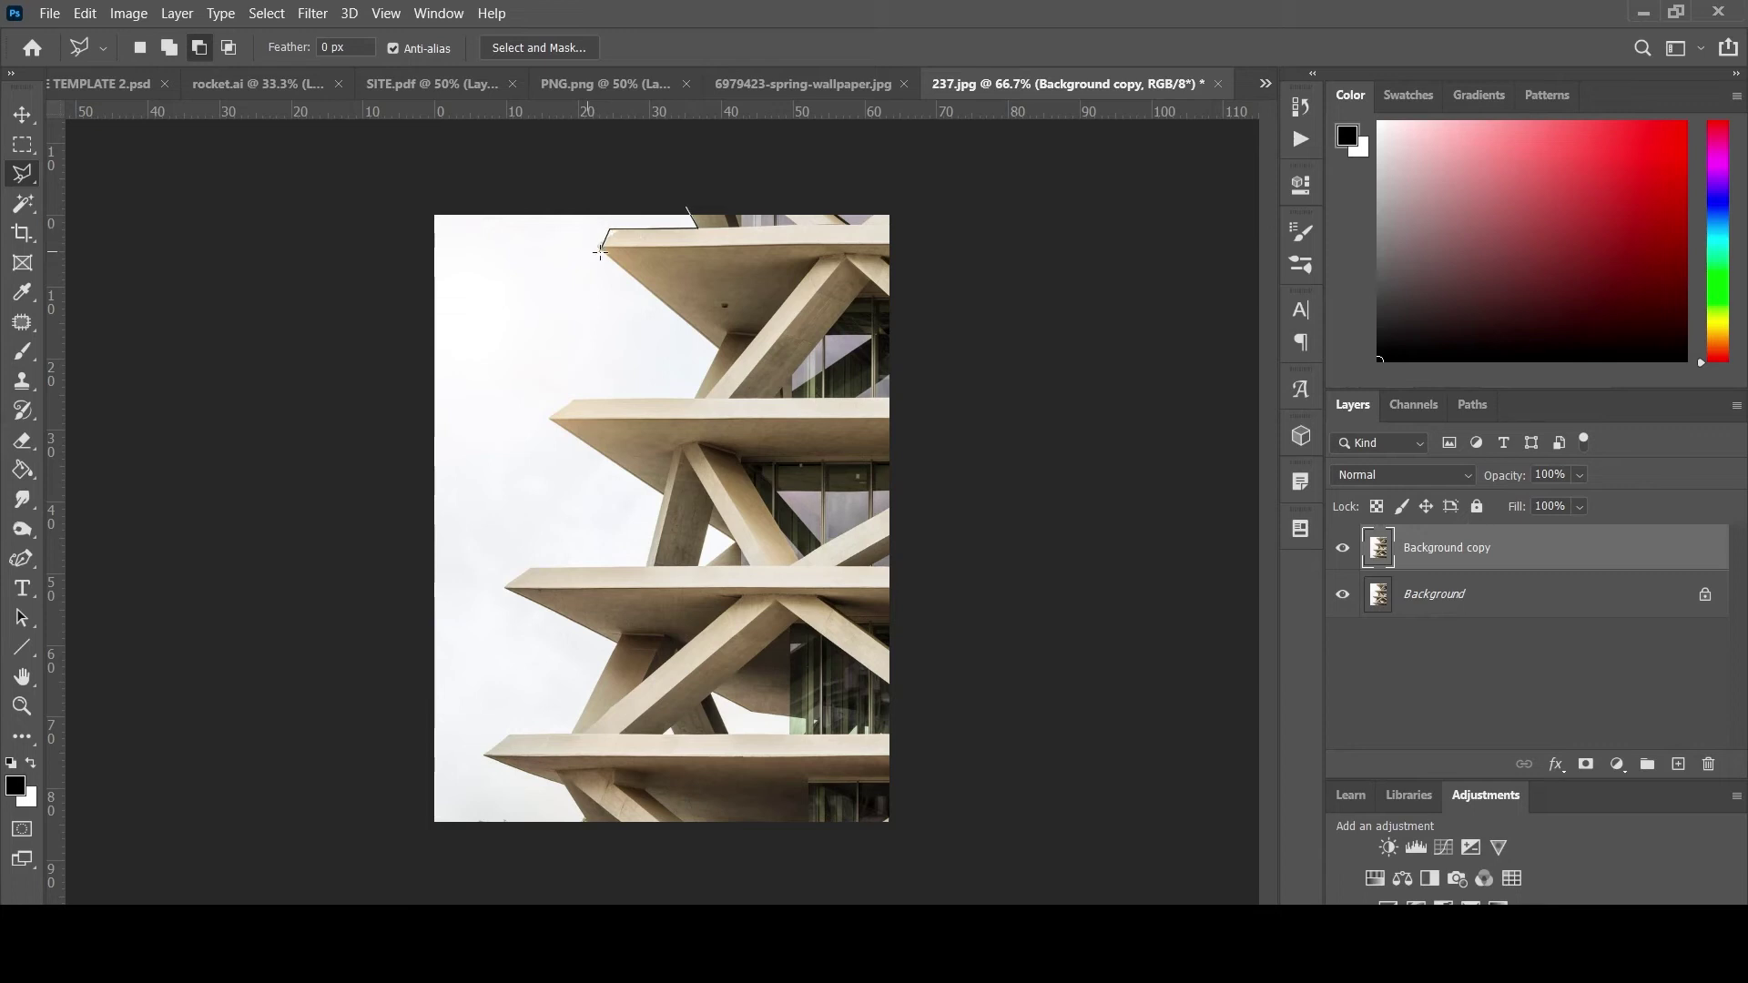
{"action": "left_click", "coordinate": [711, 346]}
{"action": "left_click", "coordinate": [661, 499]}
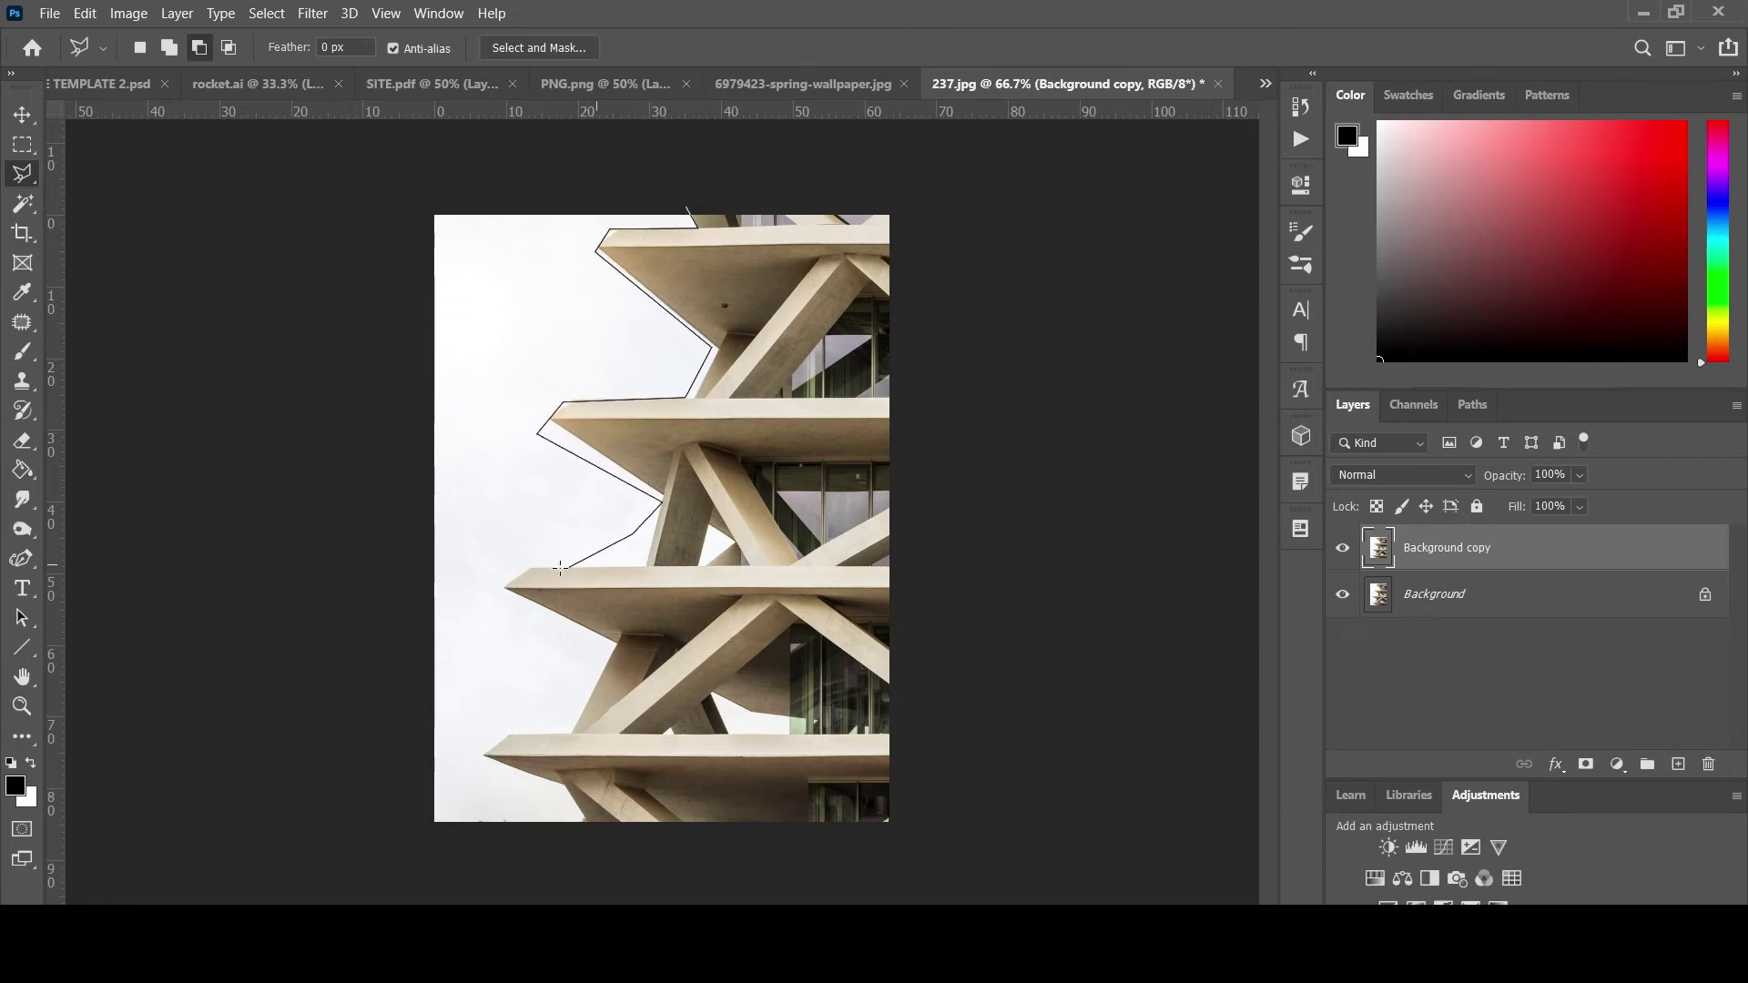
{"action": "left_click", "coordinate": [561, 568]}
{"action": "left_click", "coordinate": [544, 702]}
{"action": "left_click", "coordinate": [652, 705]}
{"action": "left_click", "coordinate": [700, 664]}
{"action": "key", "text": "Escape"}
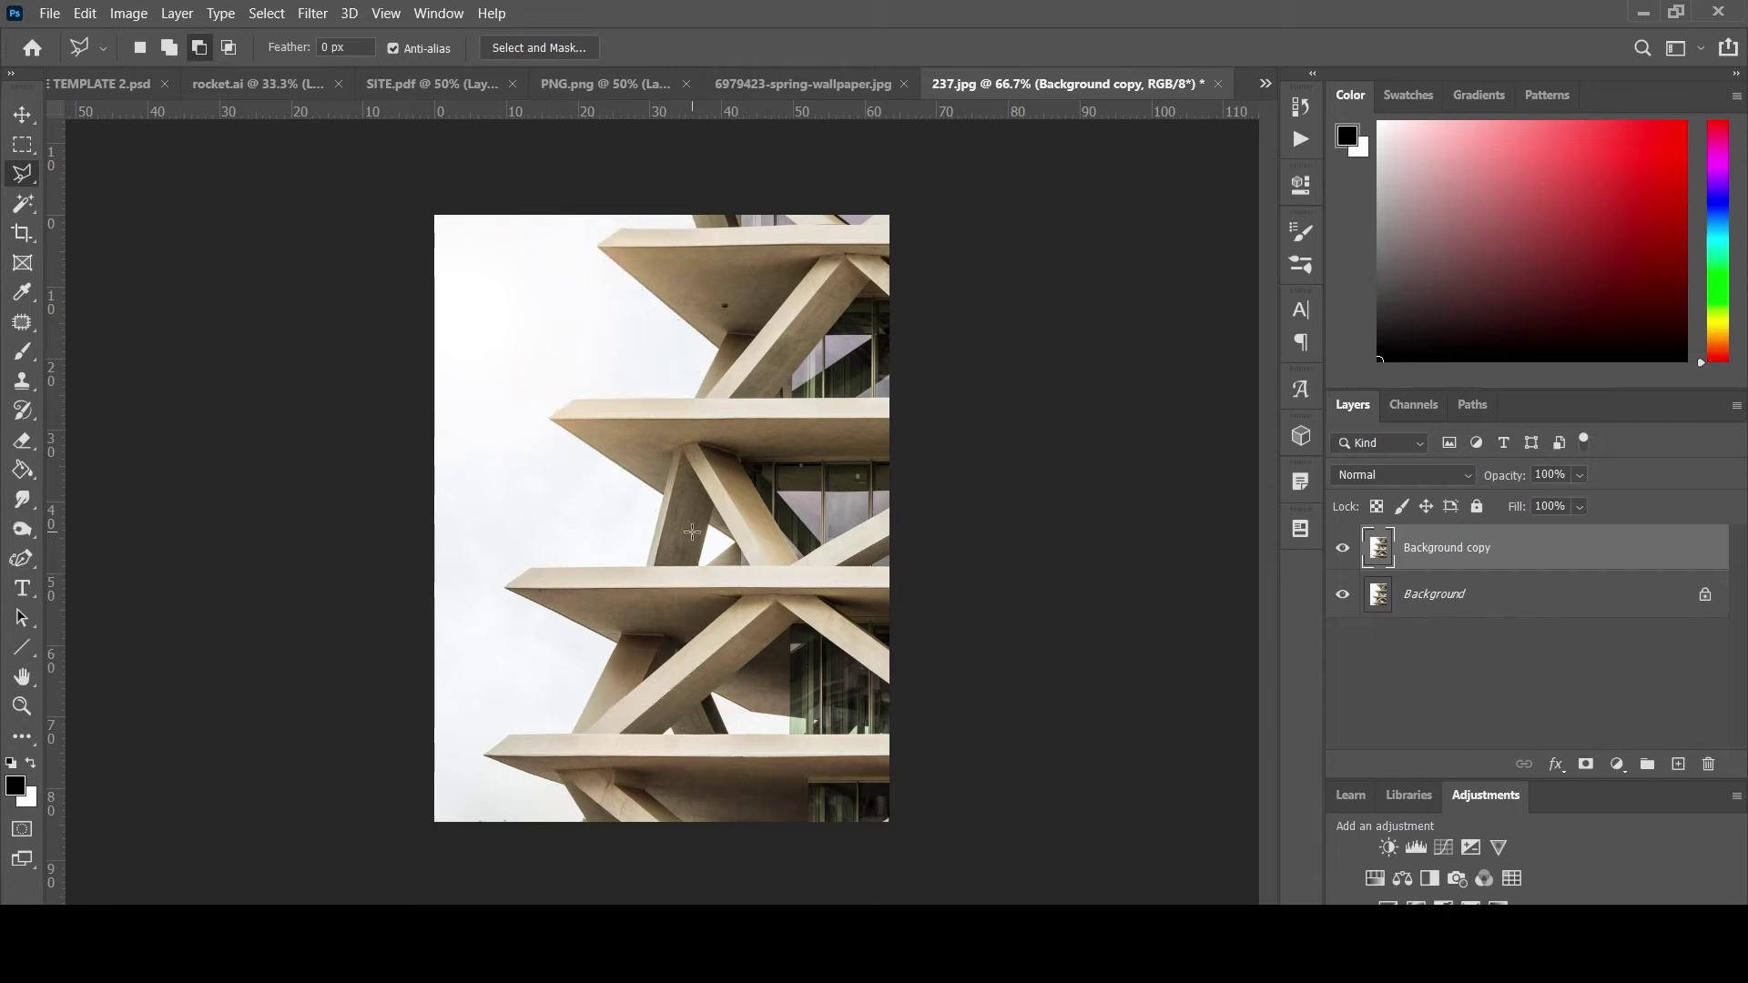
Step: Try an automatic selection of the building on the duplicated layer and clear it
{"action": "left_click", "coordinate": [264, 14]}
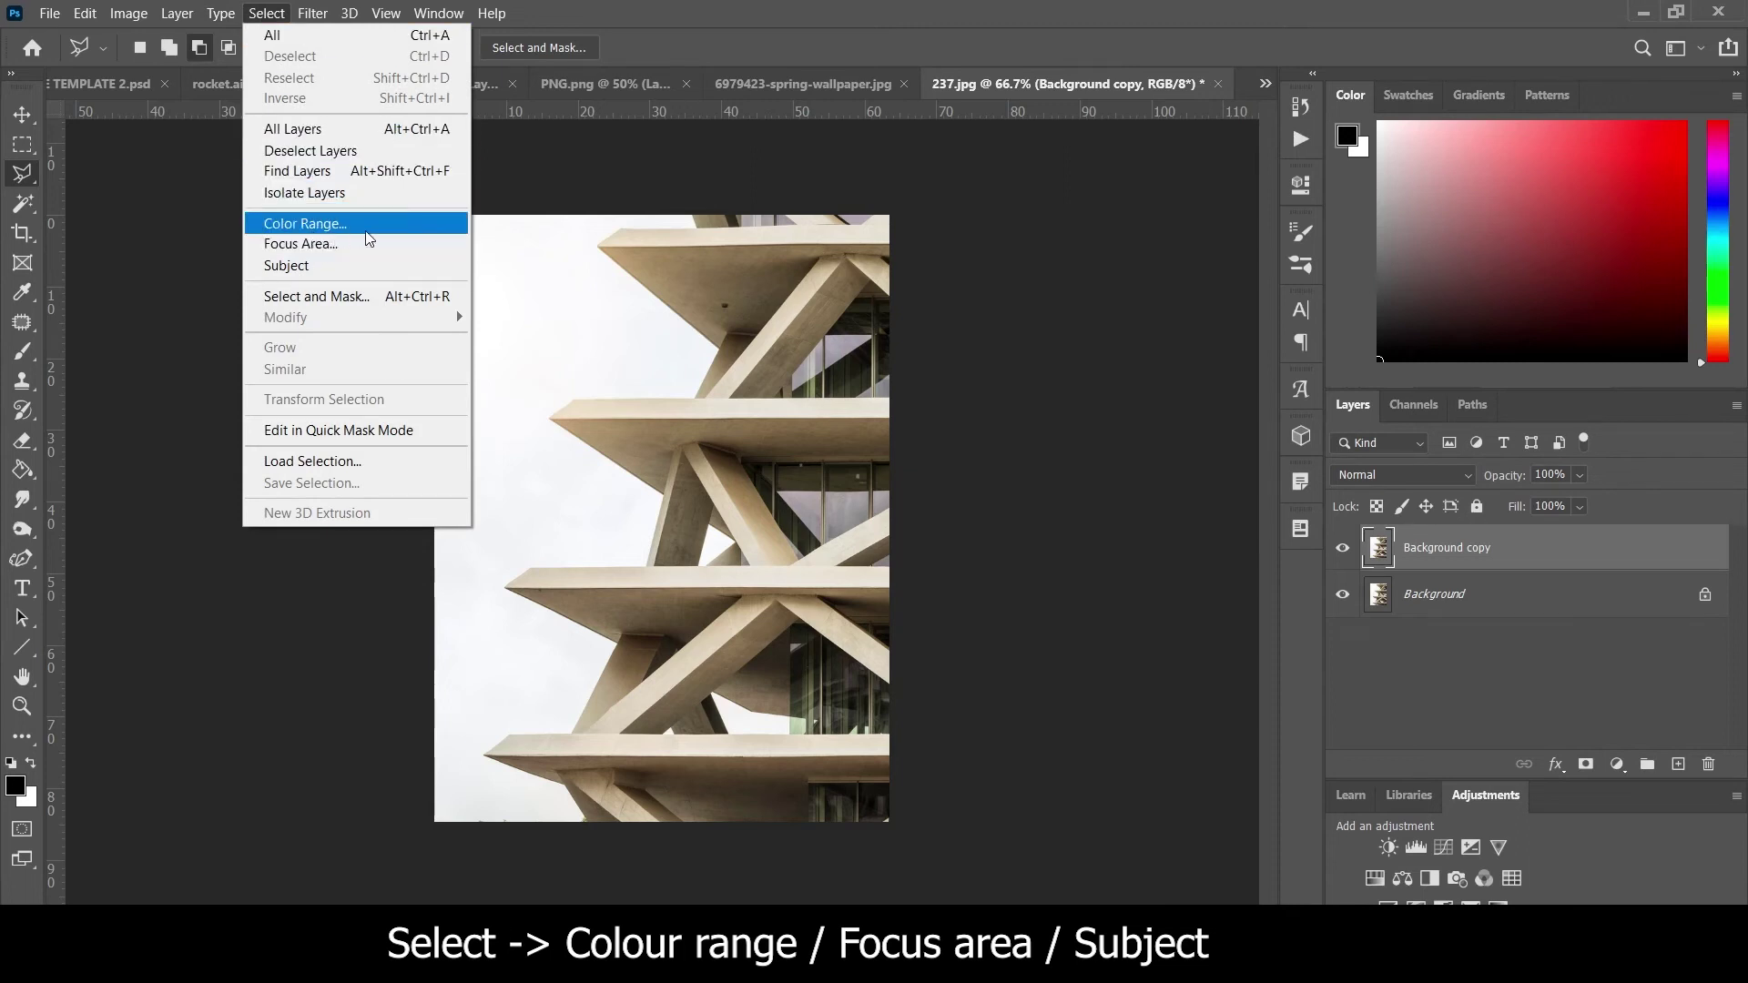
{"action": "left_click", "coordinate": [411, 244]}
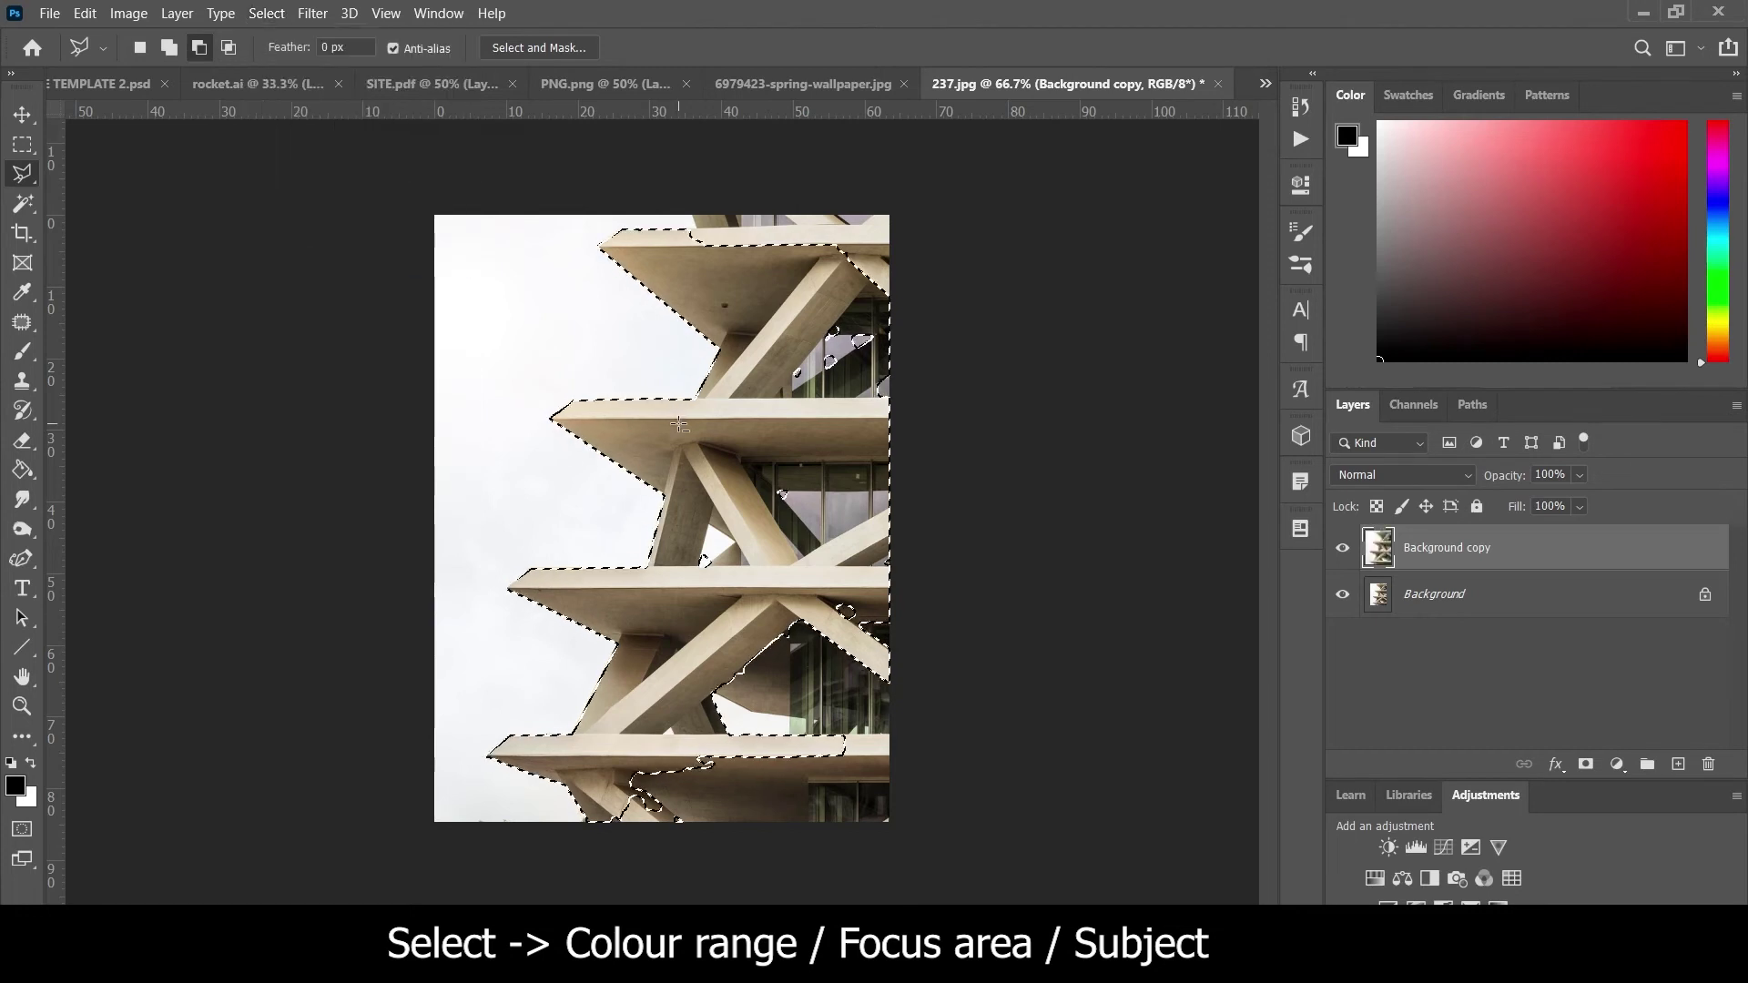
{"action": "key", "text": "ctrl+d"}
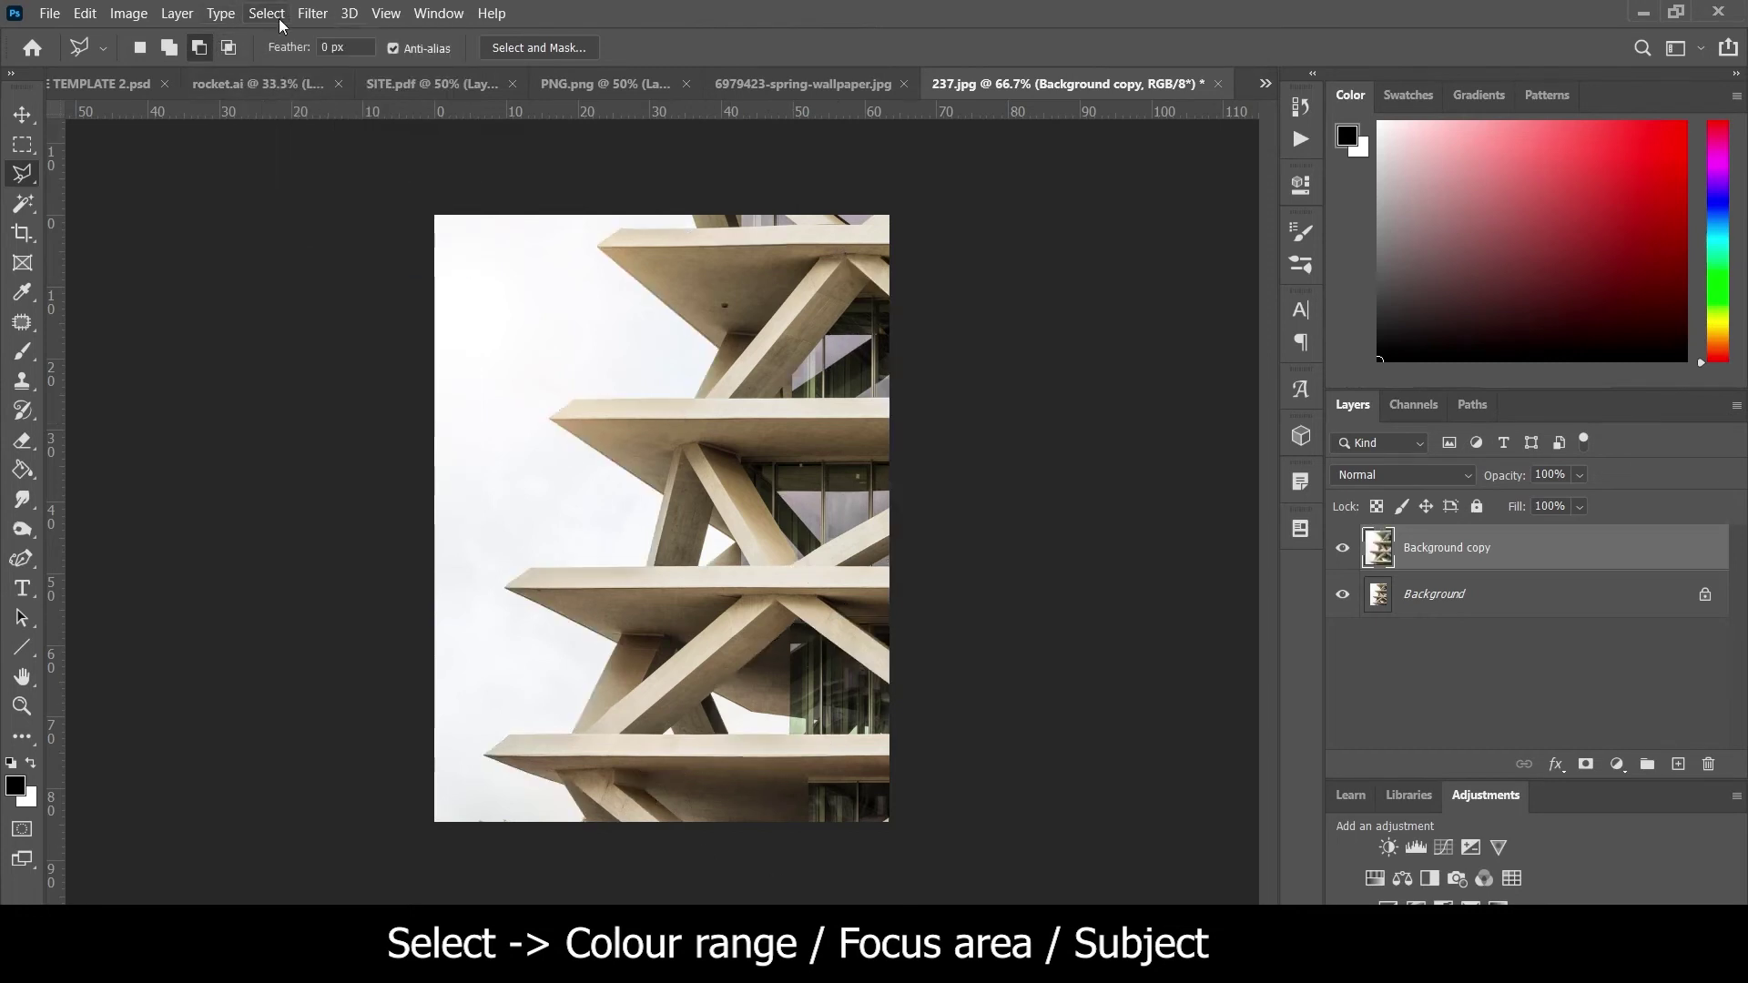
Step: Select the building with Focus Area, using the Black & White view, automatic in-focus range and Selection output
{"action": "left_click", "coordinate": [267, 12]}
{"action": "left_click", "coordinate": [380, 243]}
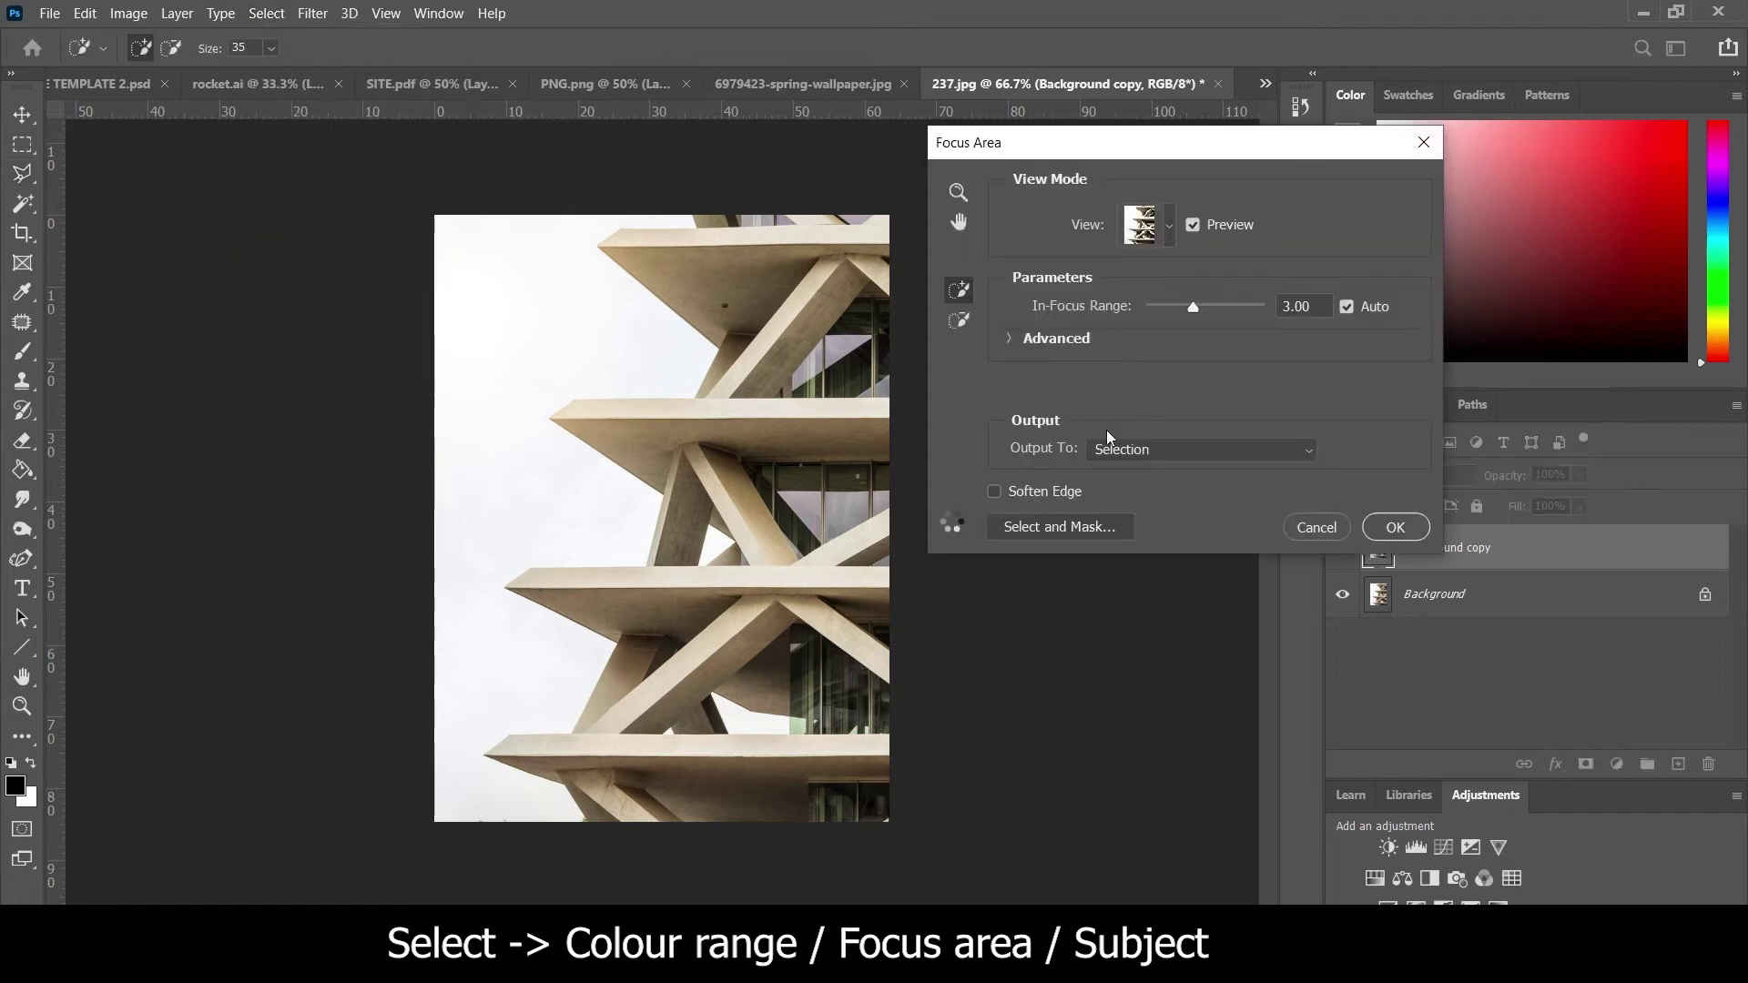
{"action": "left_click", "coordinate": [1169, 228]}
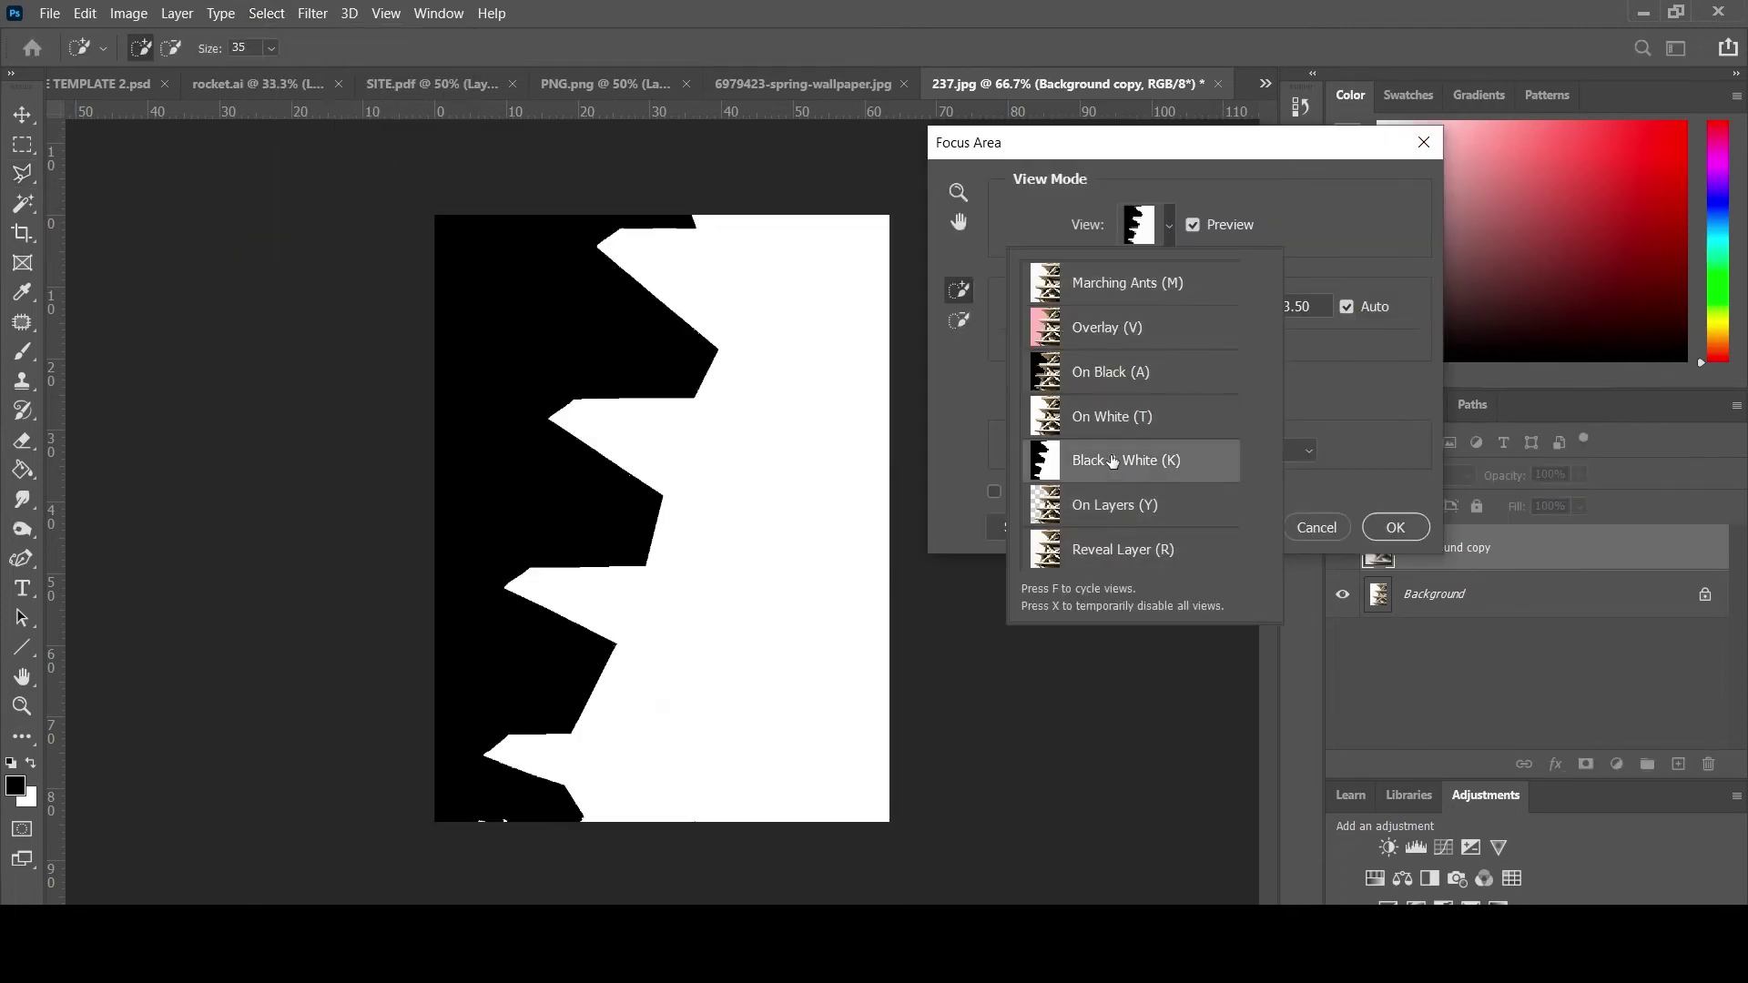
{"action": "left_click", "coordinate": [1390, 528]}
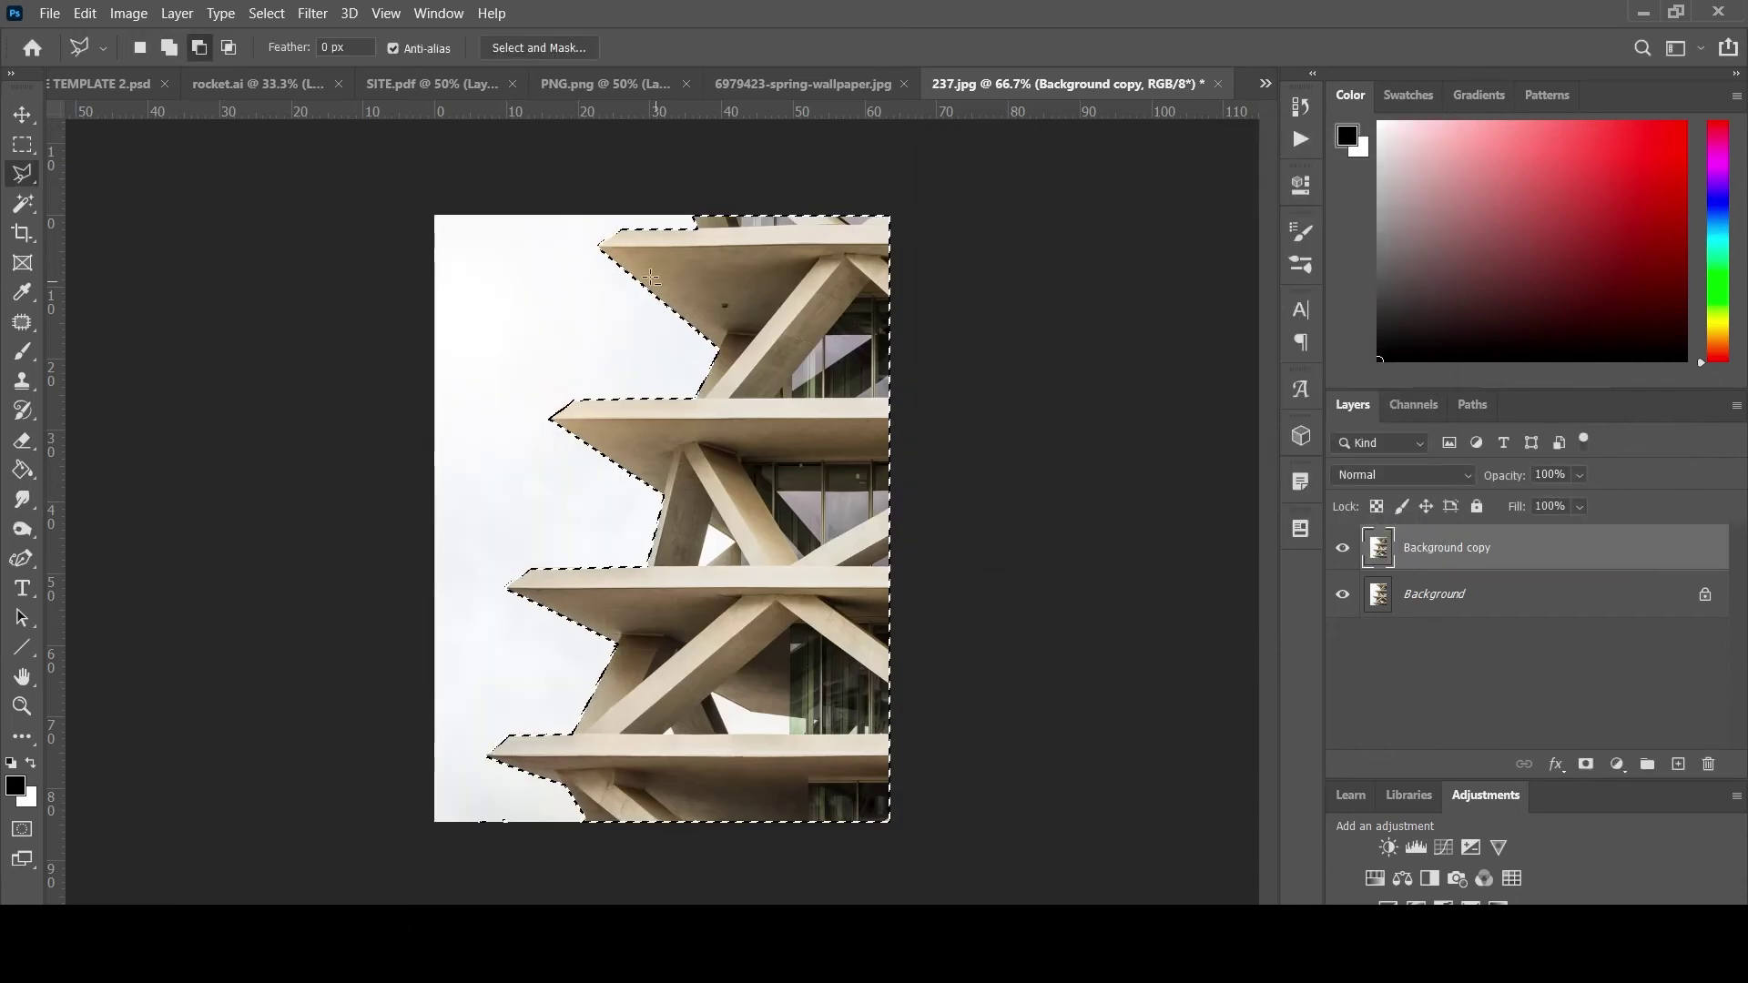
Step: Subtract the triangular sky gap between the middle-floor columns from the building selection with the Polygonal Lasso
{"action": "left_click", "coordinate": [201, 55]}
{"action": "scroll", "coordinate": [728, 547], "scroll_direction": "up", "scroll_amount": 5}
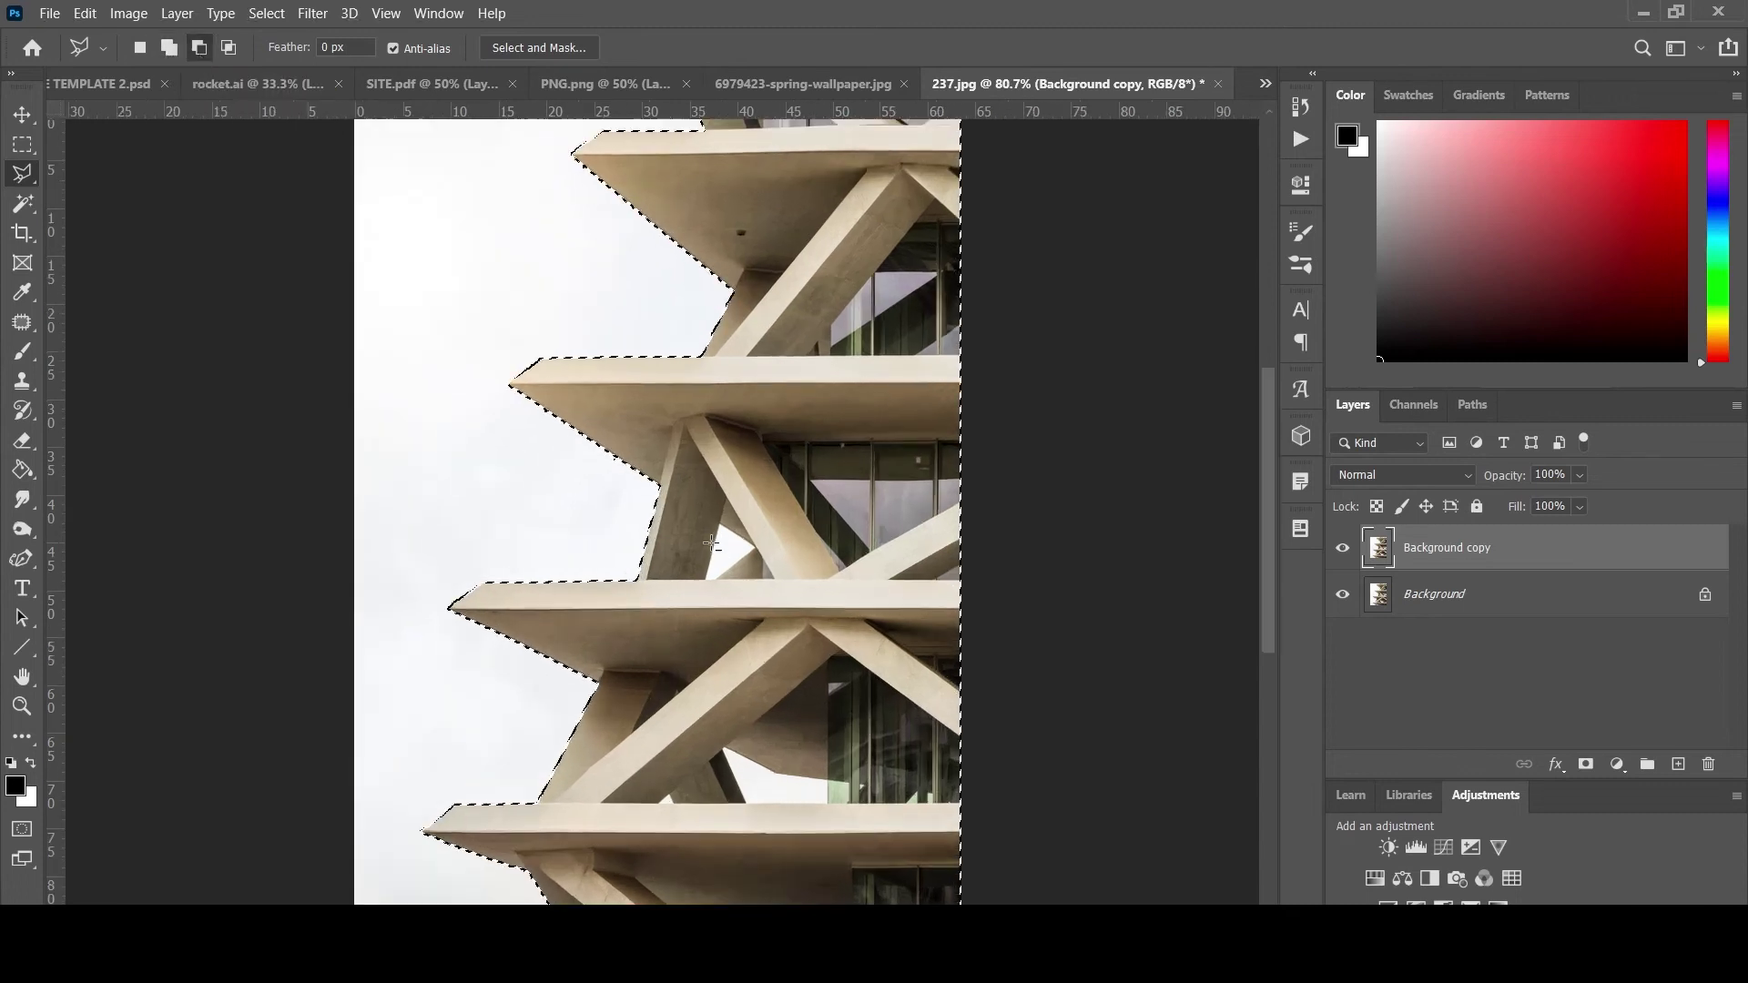
{"action": "scroll", "coordinate": [756, 546], "scroll_direction": "up", "scroll_amount": 3}
{"action": "left_click", "coordinate": [675, 418]}
{"action": "left_click", "coordinate": [585, 788]}
{"action": "left_click", "coordinate": [641, 788]}
{"action": "left_click", "coordinate": [909, 573]}
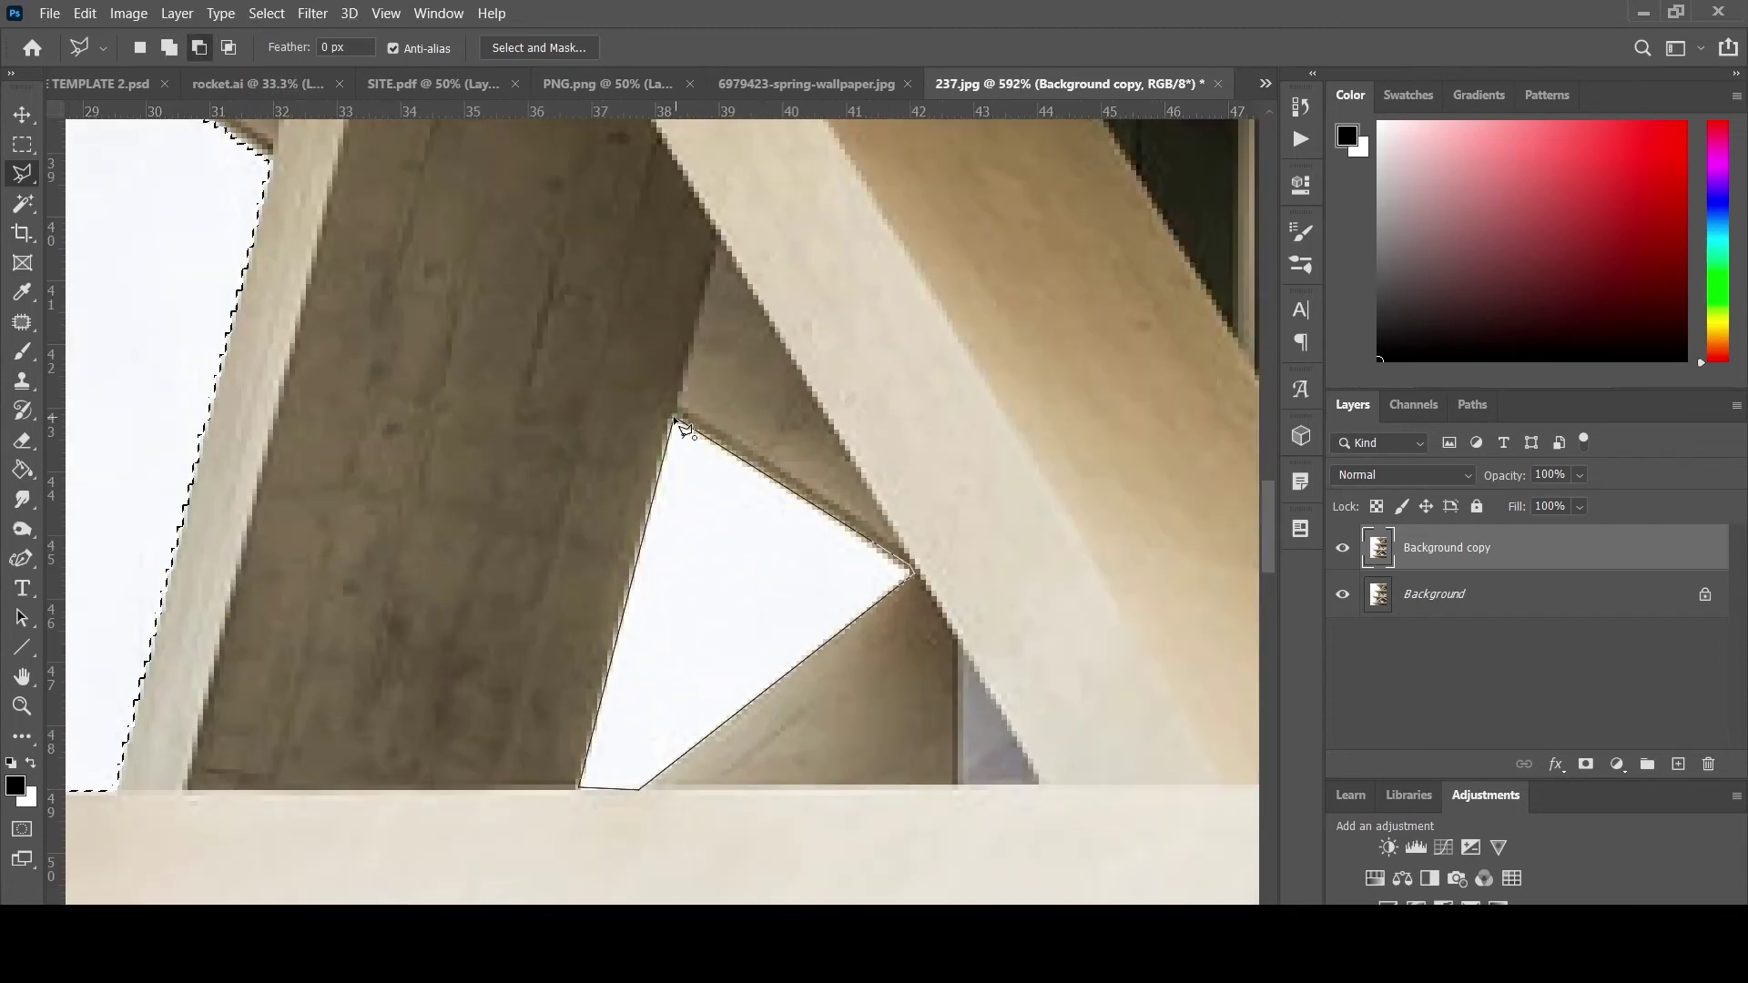
{"action": "left_click", "coordinate": [675, 418]}
Step: Subtract the sky gap behind the lower-floor columns, up to the glazing, from the building selection
{"action": "scroll", "coordinate": [747, 437], "scroll_direction": "down", "scroll_amount": 4}
{"action": "scroll", "coordinate": [790, 674], "scroll_direction": "down", "scroll_amount": 3}
{"action": "scroll", "coordinate": [790, 675], "scroll_direction": "up", "scroll_amount": 5}
{"action": "scroll", "coordinate": [791, 676], "scroll_direction": "down", "scroll_amount": 4}
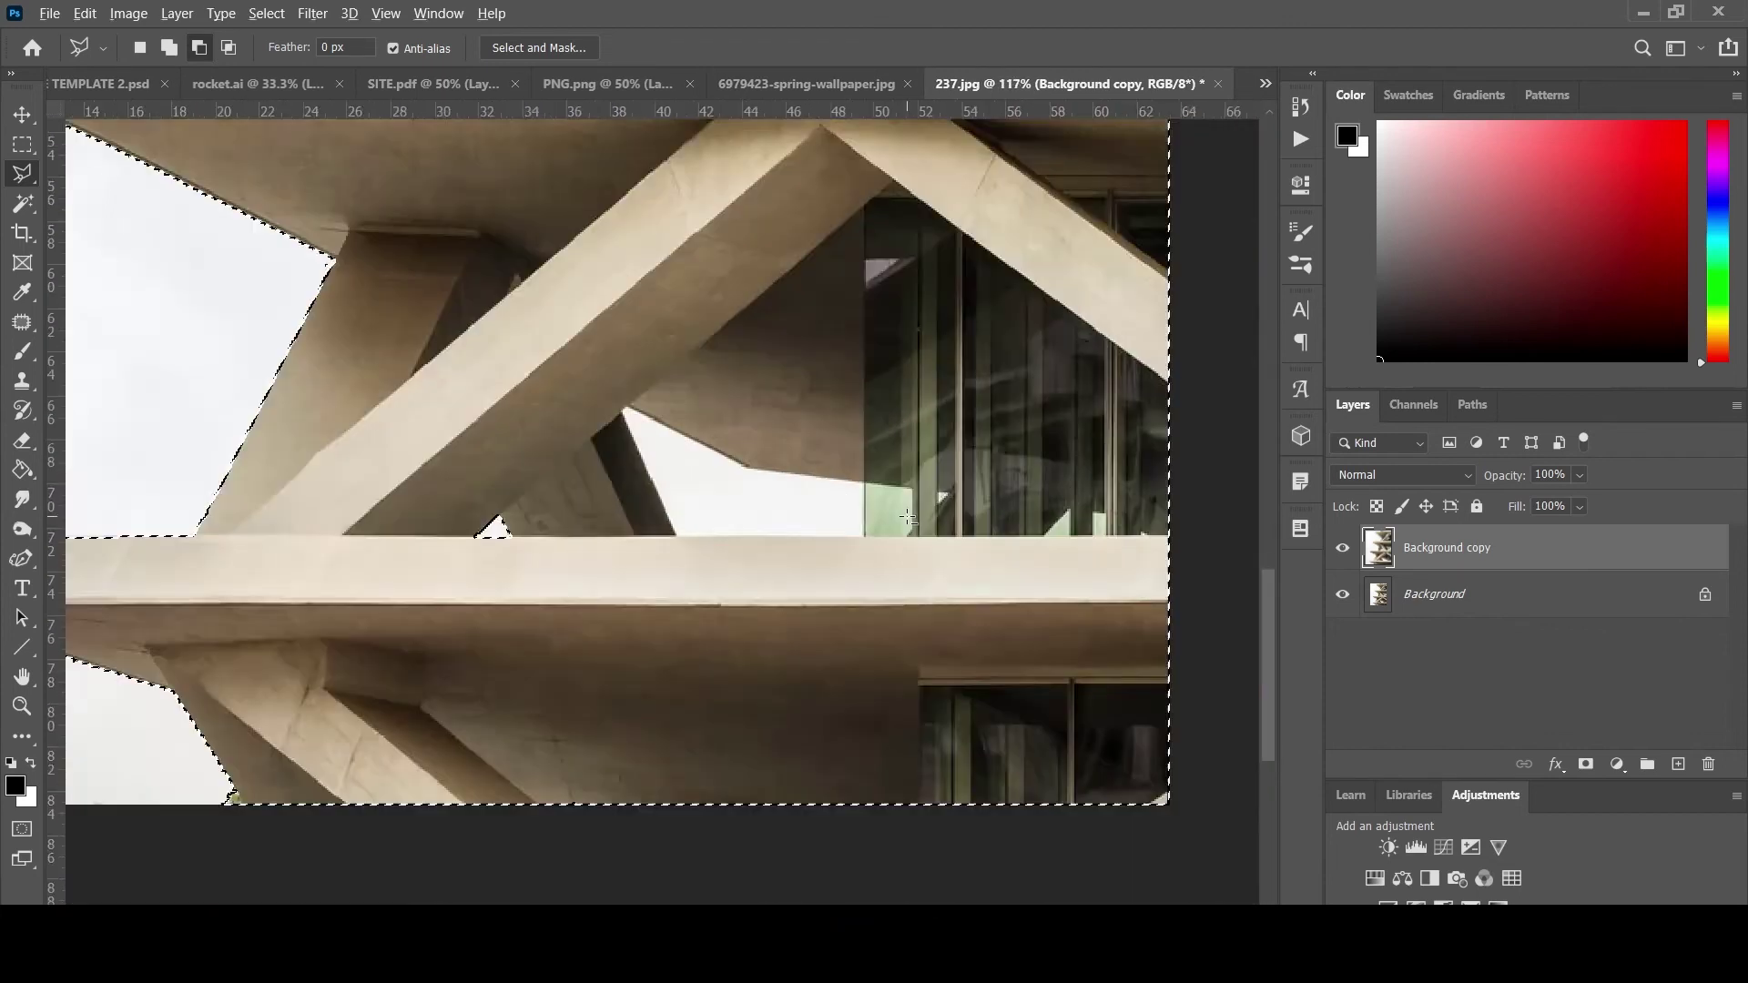
{"action": "scroll", "coordinate": [183, 223], "scroll_direction": "up", "scroll_amount": 3}
{"action": "left_click", "coordinate": [182, 223]}
{"action": "left_click", "coordinate": [350, 596]}
{"action": "left_click", "coordinate": [923, 598]}
{"action": "left_click", "coordinate": [922, 439]}
{"action": "left_click", "coordinate": [564, 390]}
{"action": "left_click", "coordinate": [205, 206]}
{"action": "scroll", "coordinate": [206, 206], "scroll_direction": "down", "scroll_amount": 5}
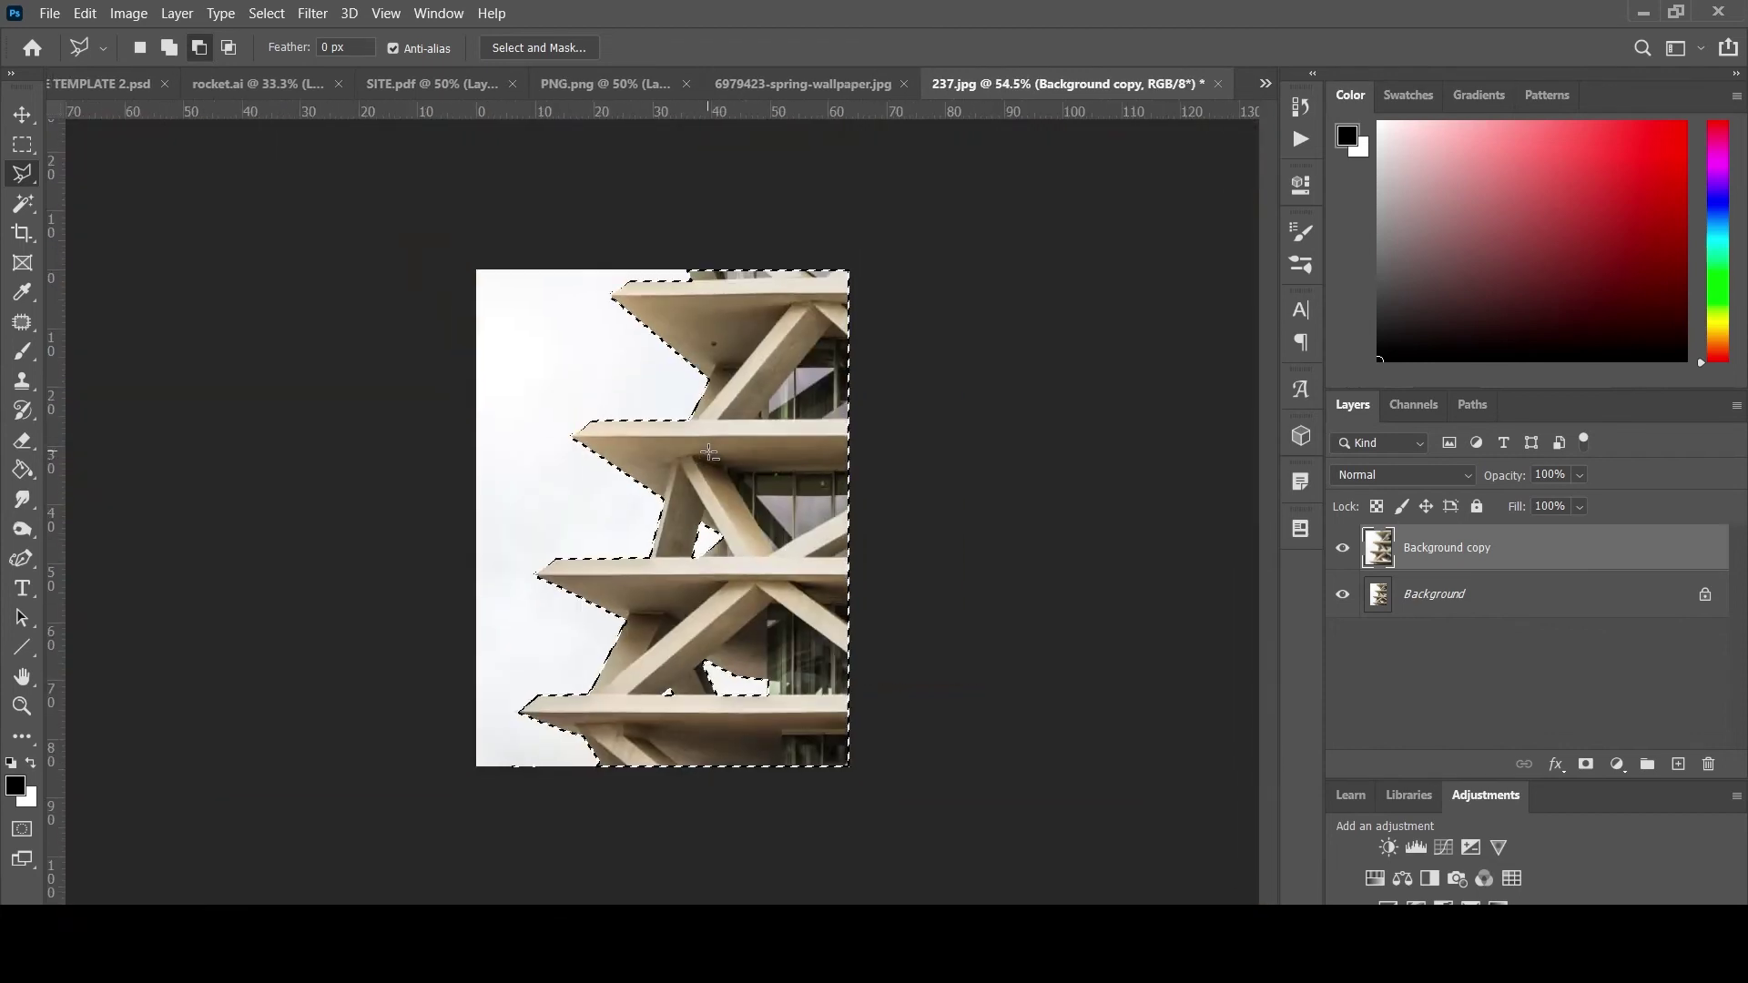
Step: Copy the selected building onto the PAGE TEMPLATE 2 sheet and enlarge it to fill the right side's full height
{"action": "key", "text": "v"}
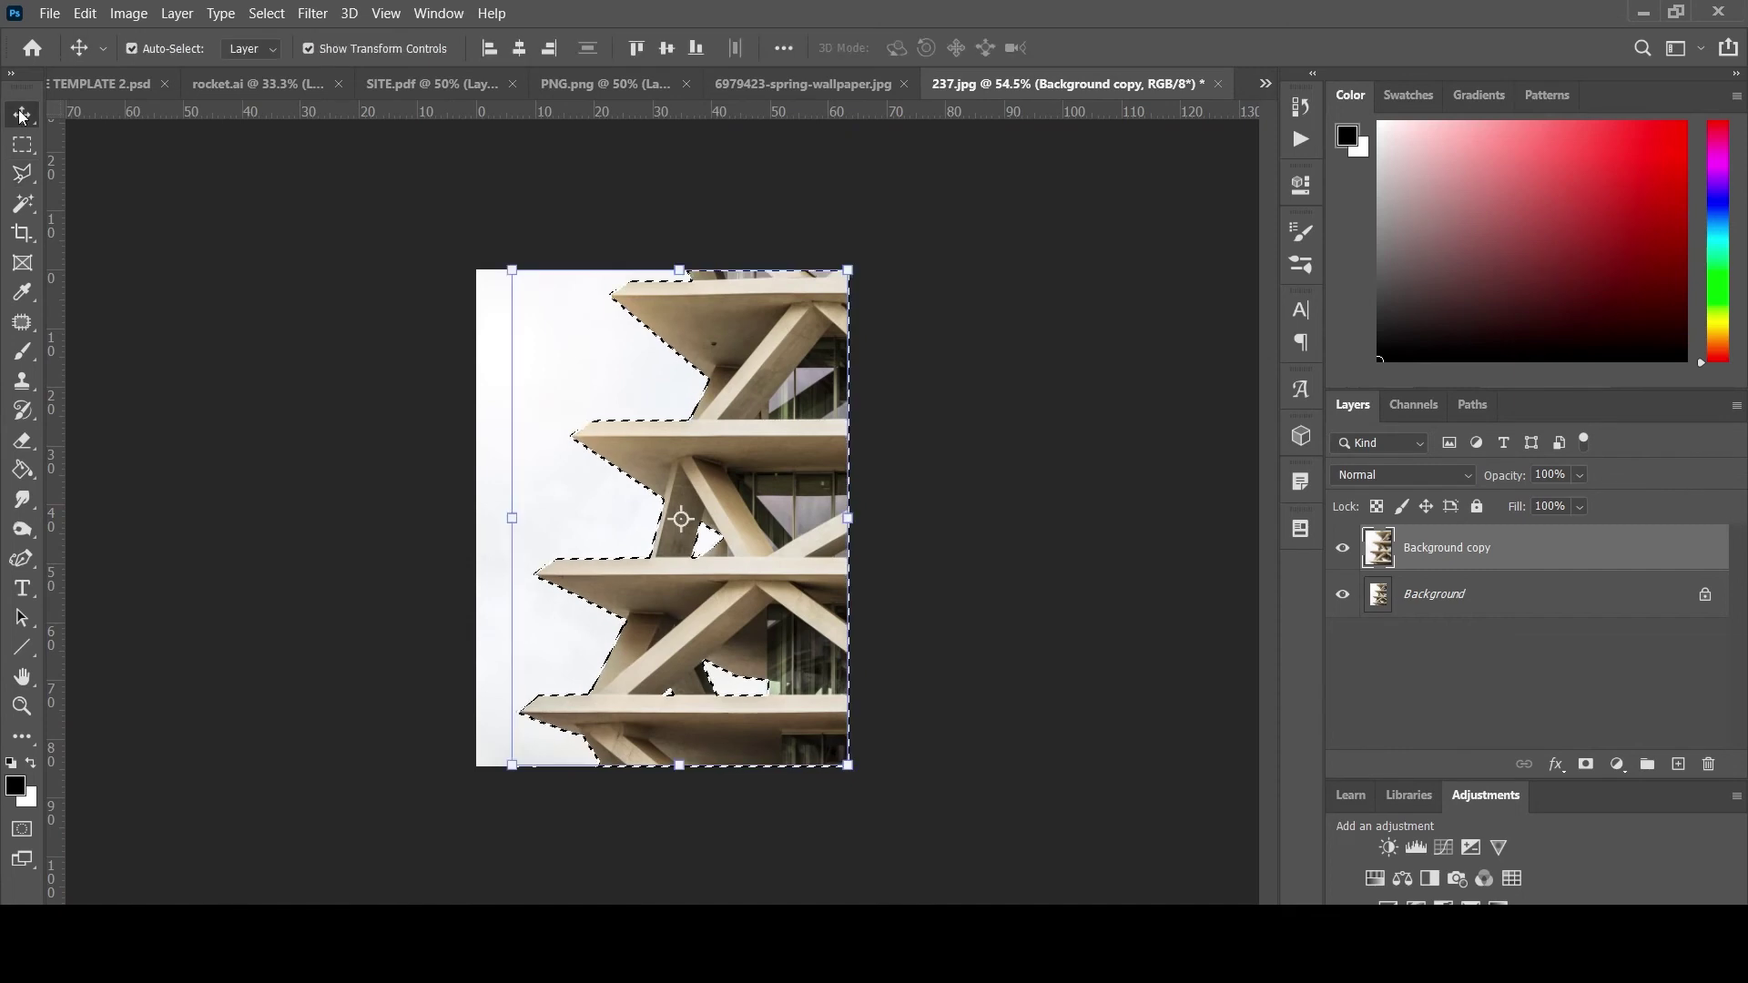
{"action": "left_click_drag", "start_coordinate": [716, 375], "coordinate": [916, 266]}
{"action": "left_click_drag", "start_coordinate": [929, 312], "coordinate": [1197, 862]}
{"action": "key", "text": "Return"}
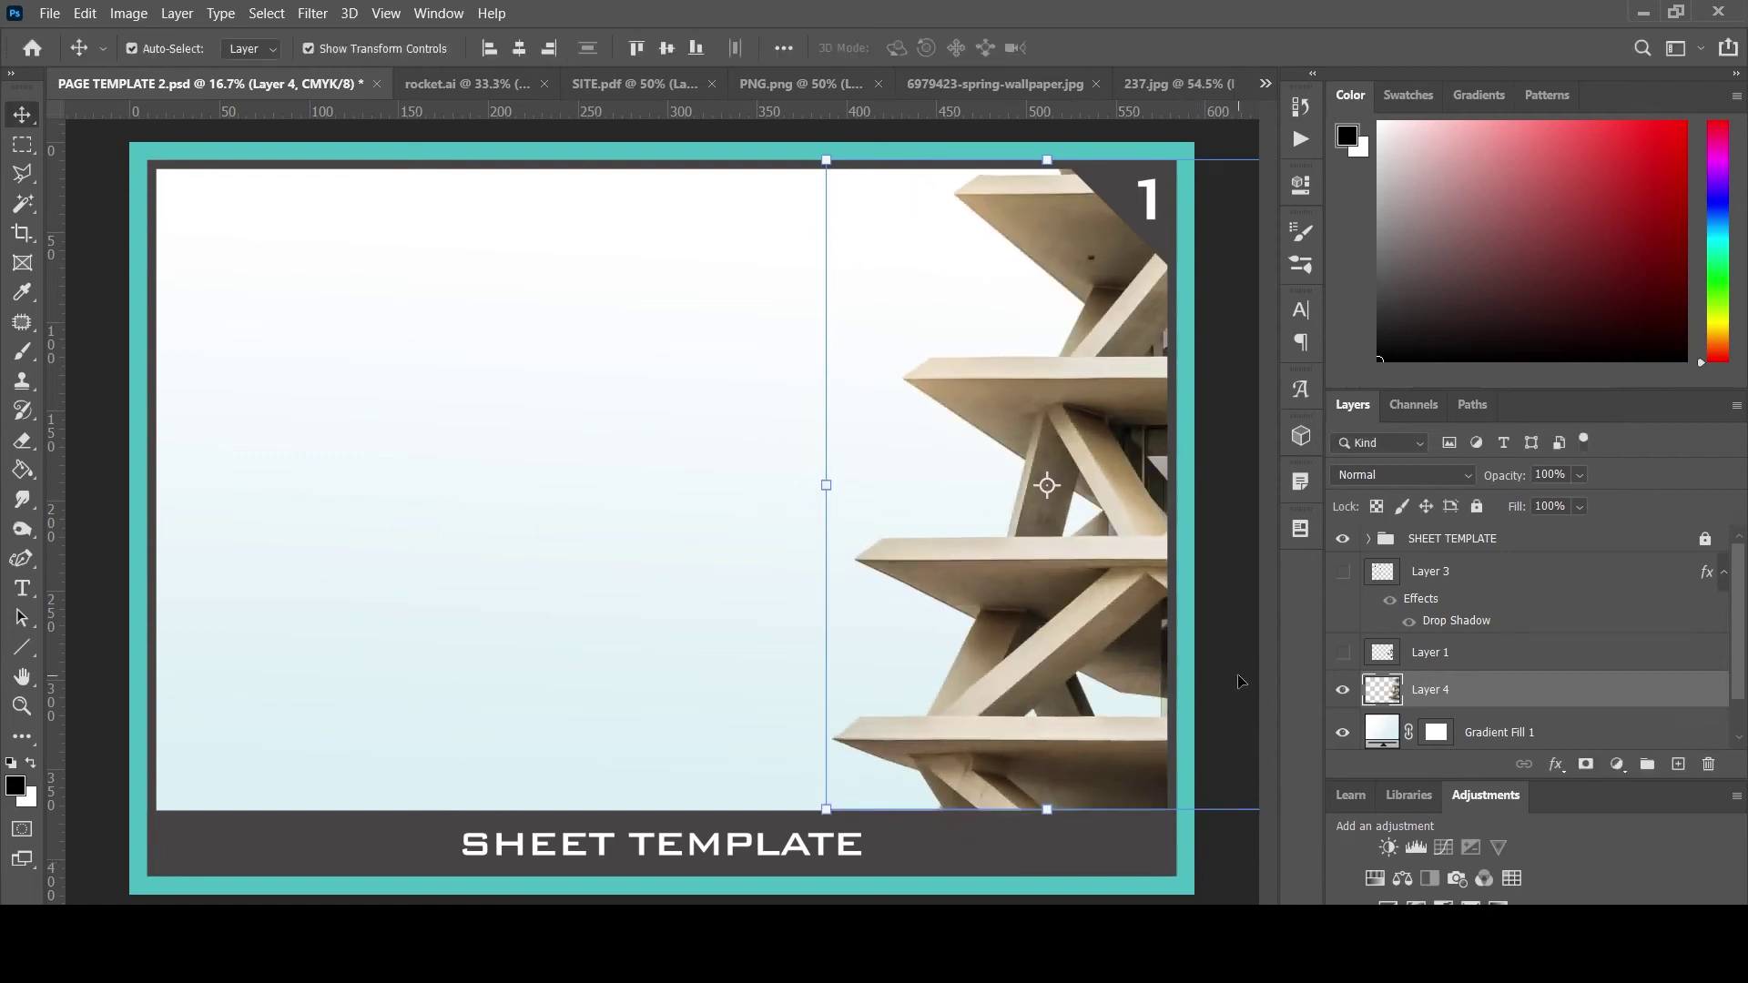
Step: Set the cut-out building layer's blend mode to Overlay so it fades into the gradient
{"action": "left_click", "coordinate": [1388, 475]}
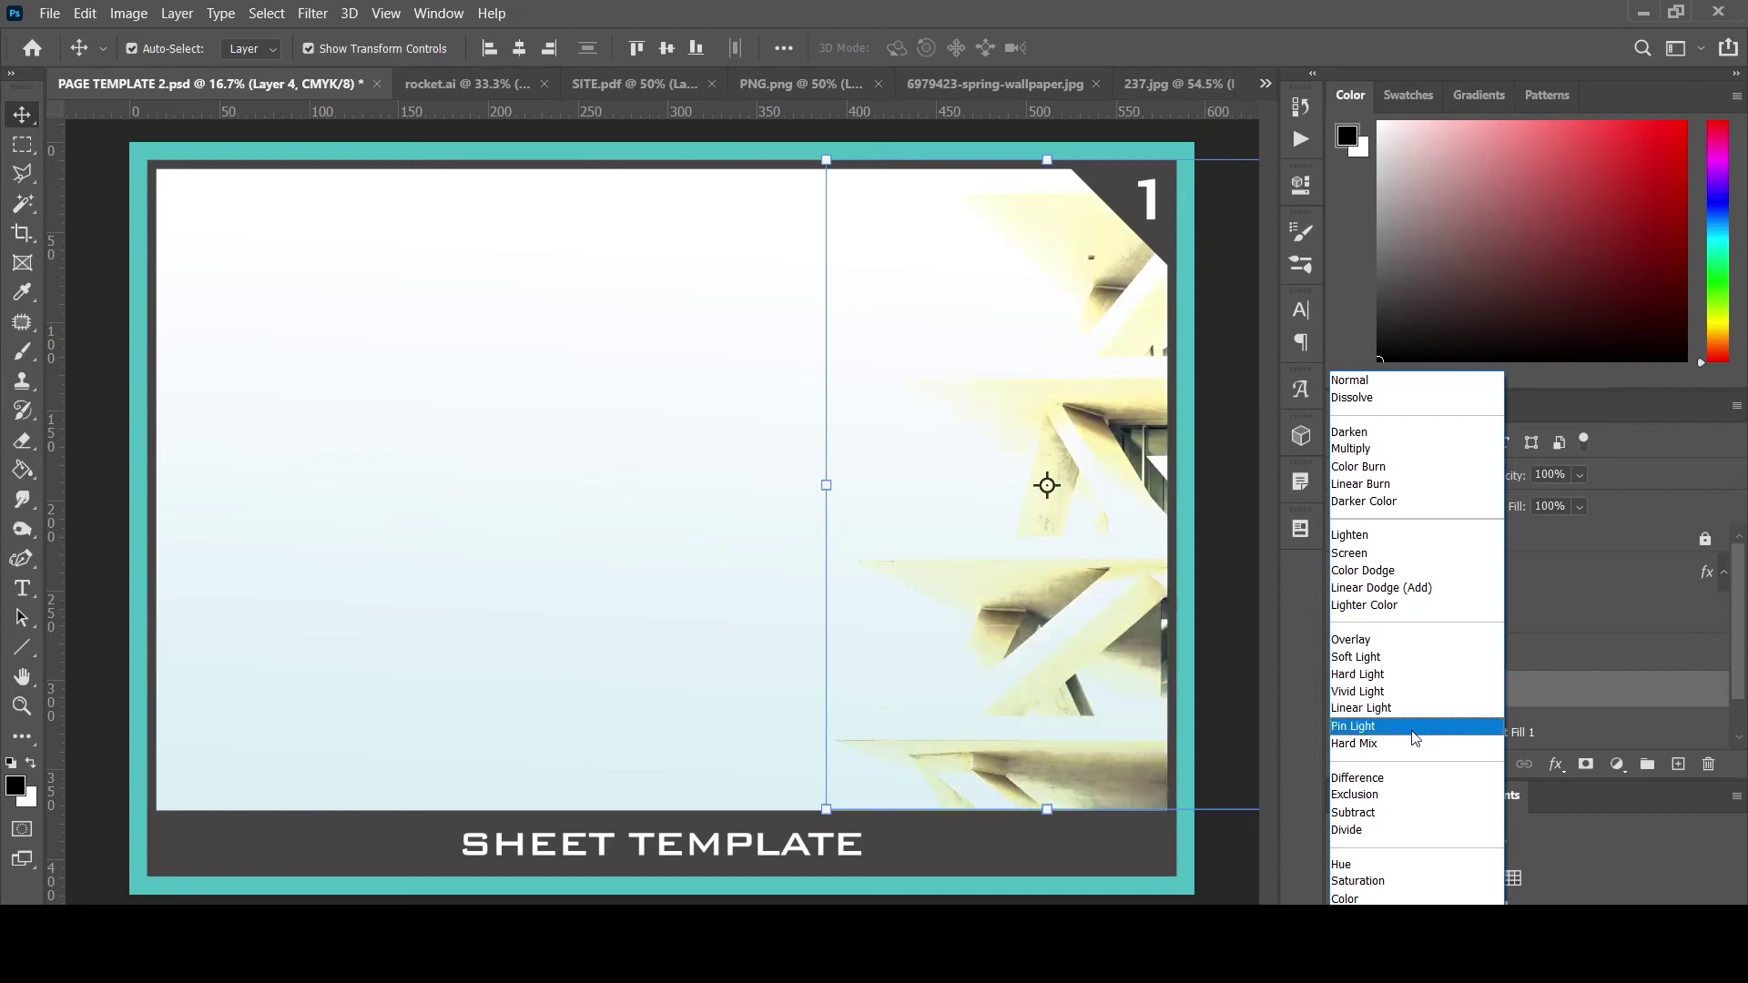
{"action": "left_click", "coordinate": [1391, 639]}
{"action": "left_click", "coordinate": [1235, 592]}
{"action": "left_click", "coordinate": [1480, 691]}
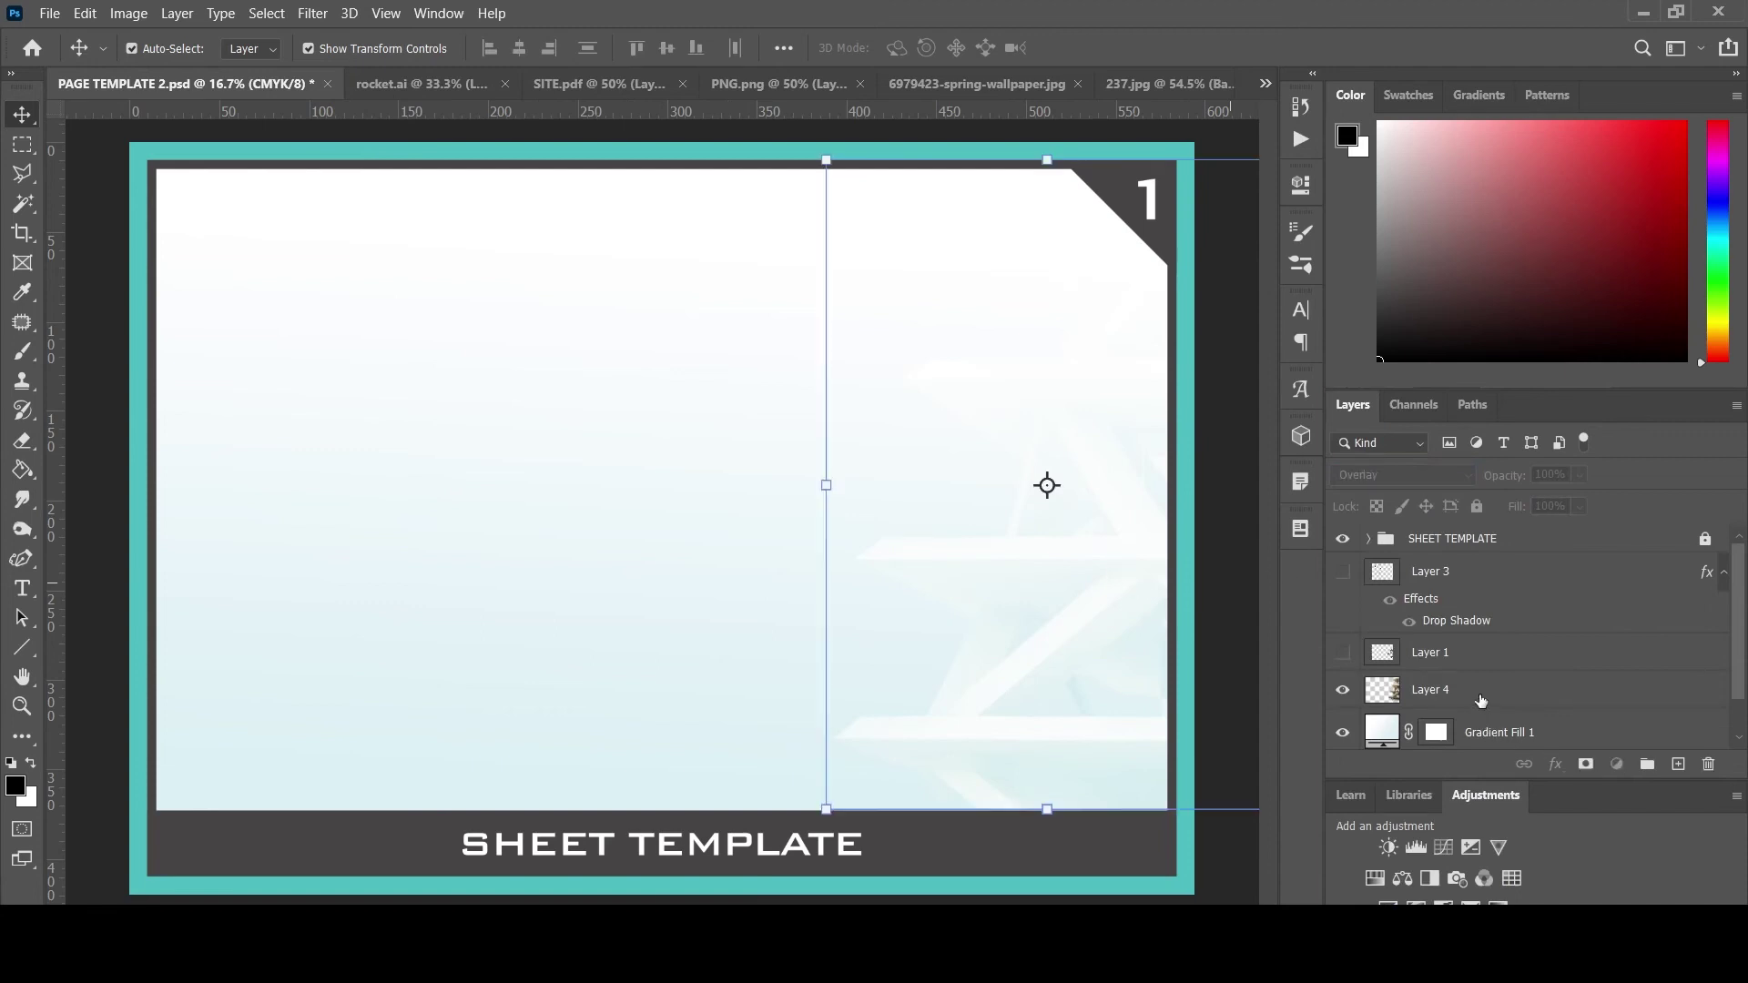
Step: Show the astronaut artwork on Layer 1 and move it to the sheet's left edge
{"action": "left_click", "coordinate": [1450, 653]}
{"action": "left_click", "coordinate": [1343, 652]}
{"action": "left_click_drag", "start_coordinate": [1116, 512], "coordinate": [155, 522]}
{"action": "left_click", "coordinate": [1407, 715]}
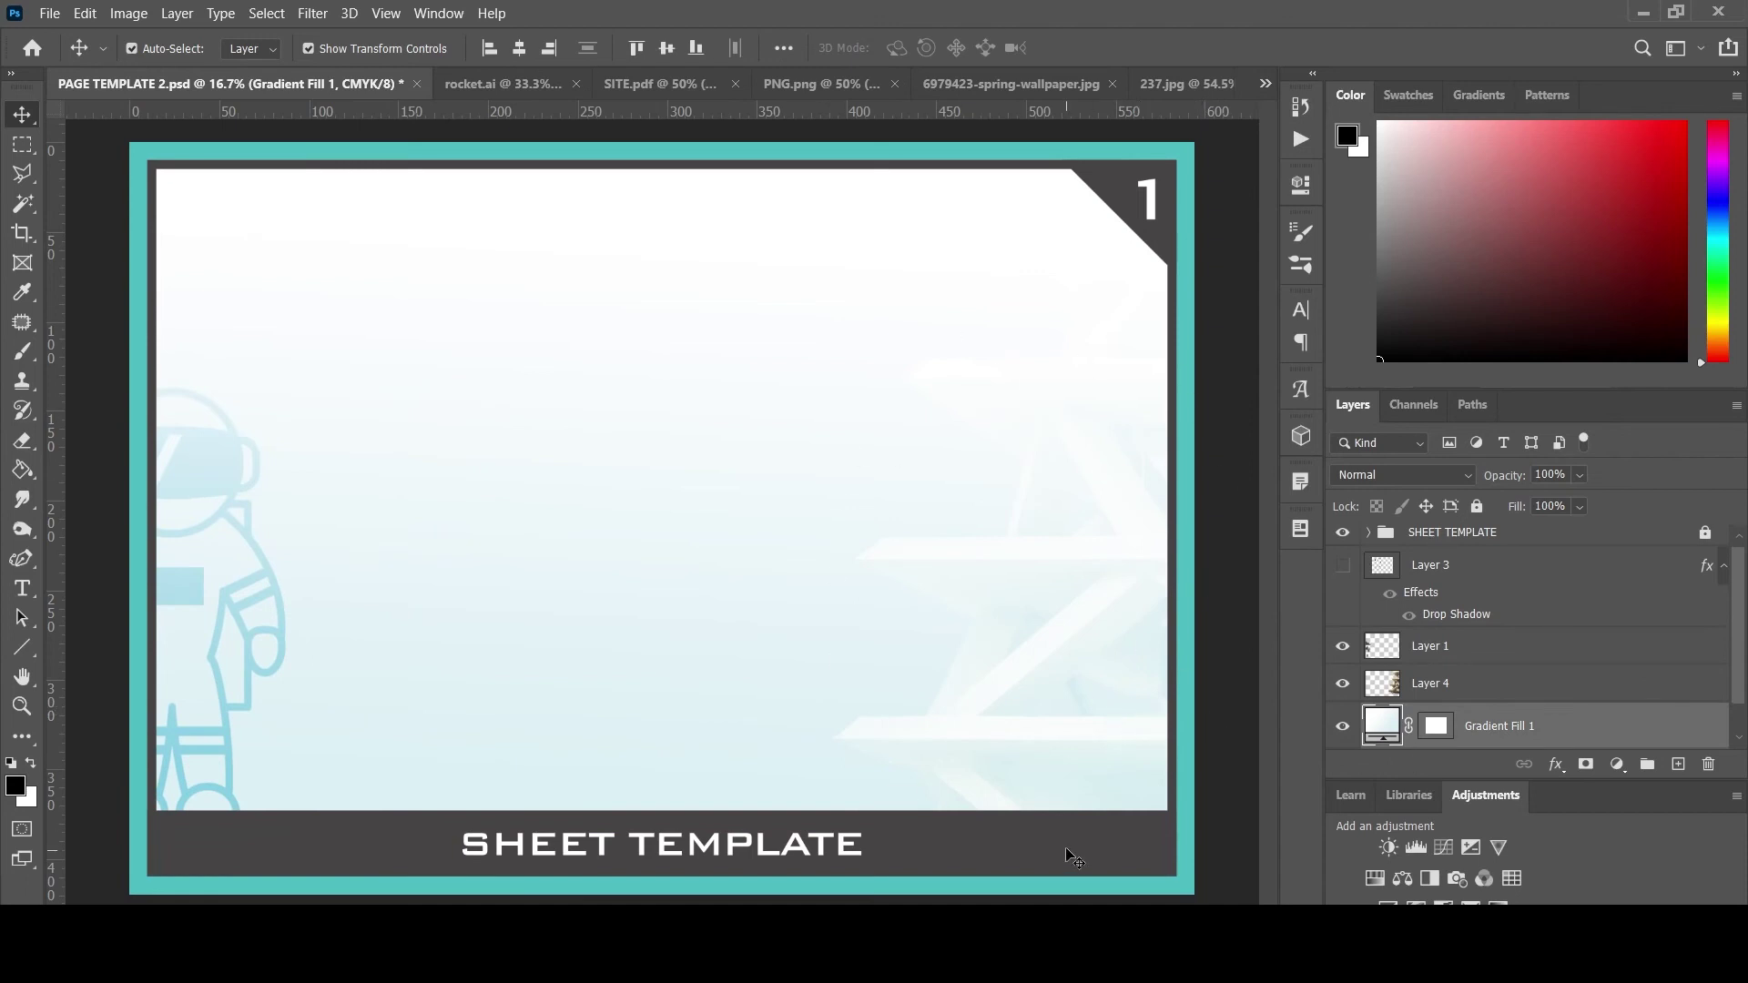
Step: Show the shadowed site plan on Layer 3 and shift it slightly to the right
{"action": "left_click", "coordinate": [1341, 569]}
{"action": "left_click_drag", "start_coordinate": [294, 266], "coordinate": [378, 259]}
{"action": "left_click", "coordinate": [869, 473]}
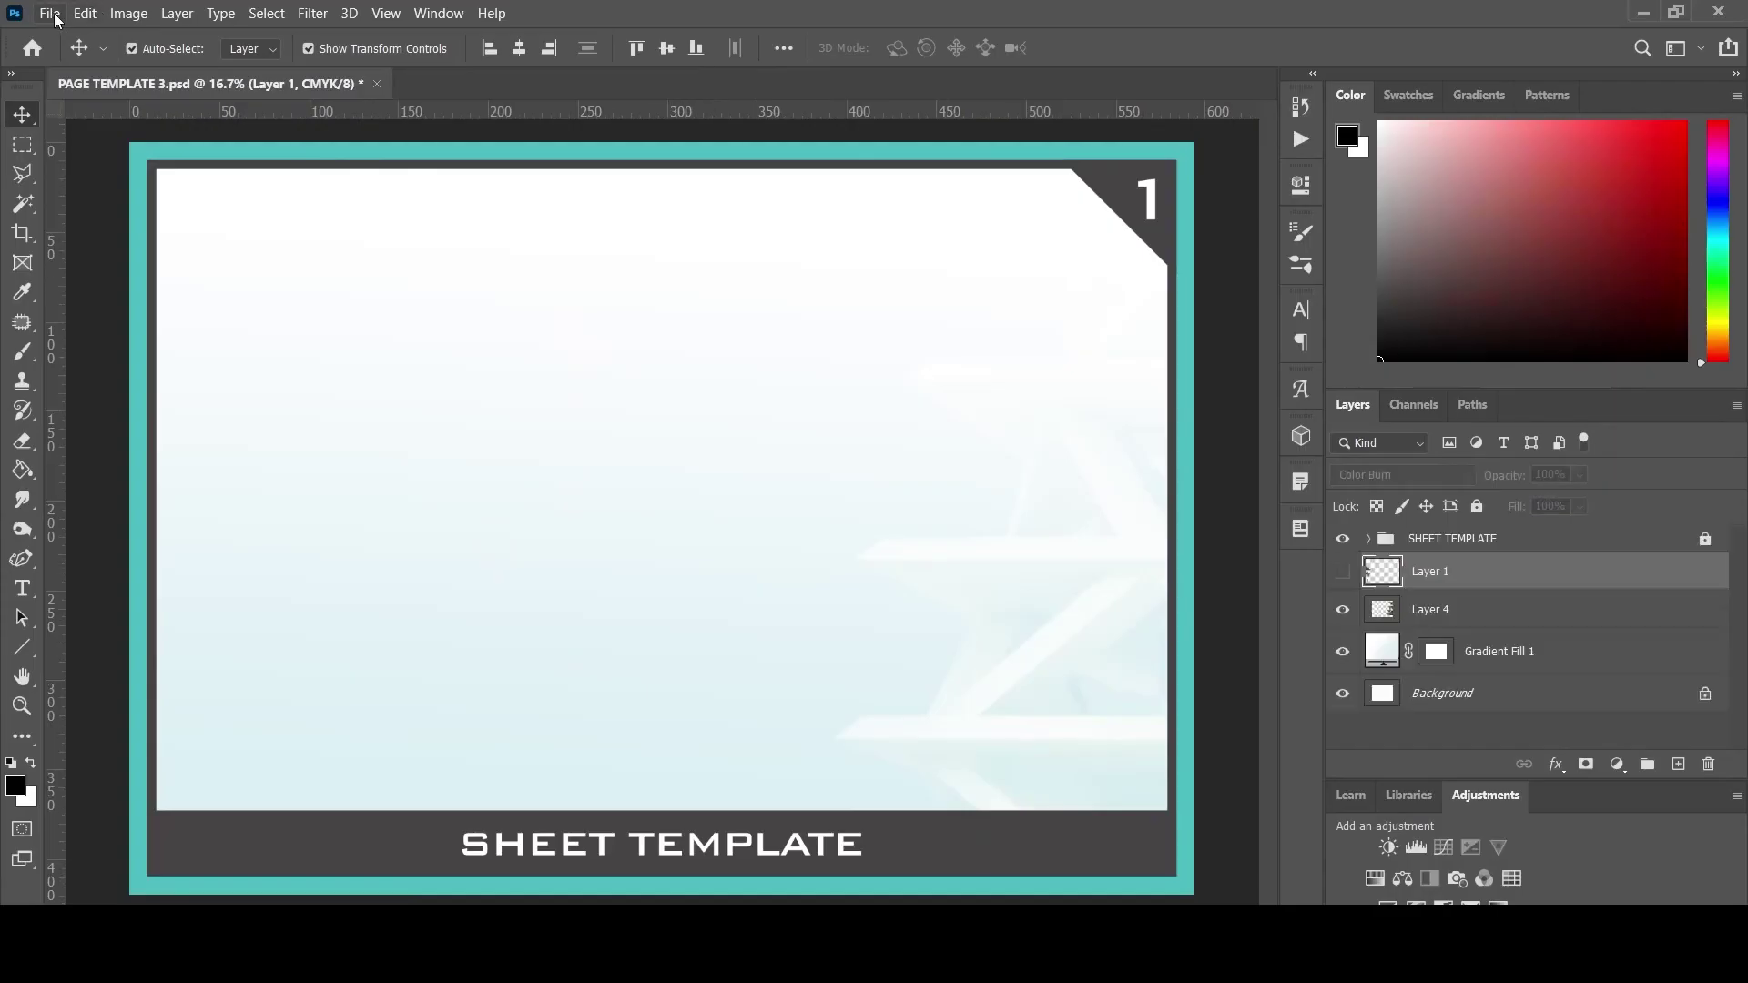
Step: Open PRISM 10 TEM1.psd from the desktop's New folder (2) and hide its white Background layer
{"action": "left_click", "coordinate": [47, 11]}
{"action": "left_click", "coordinate": [73, 53]}
{"action": "left_click", "coordinate": [116, 57]}
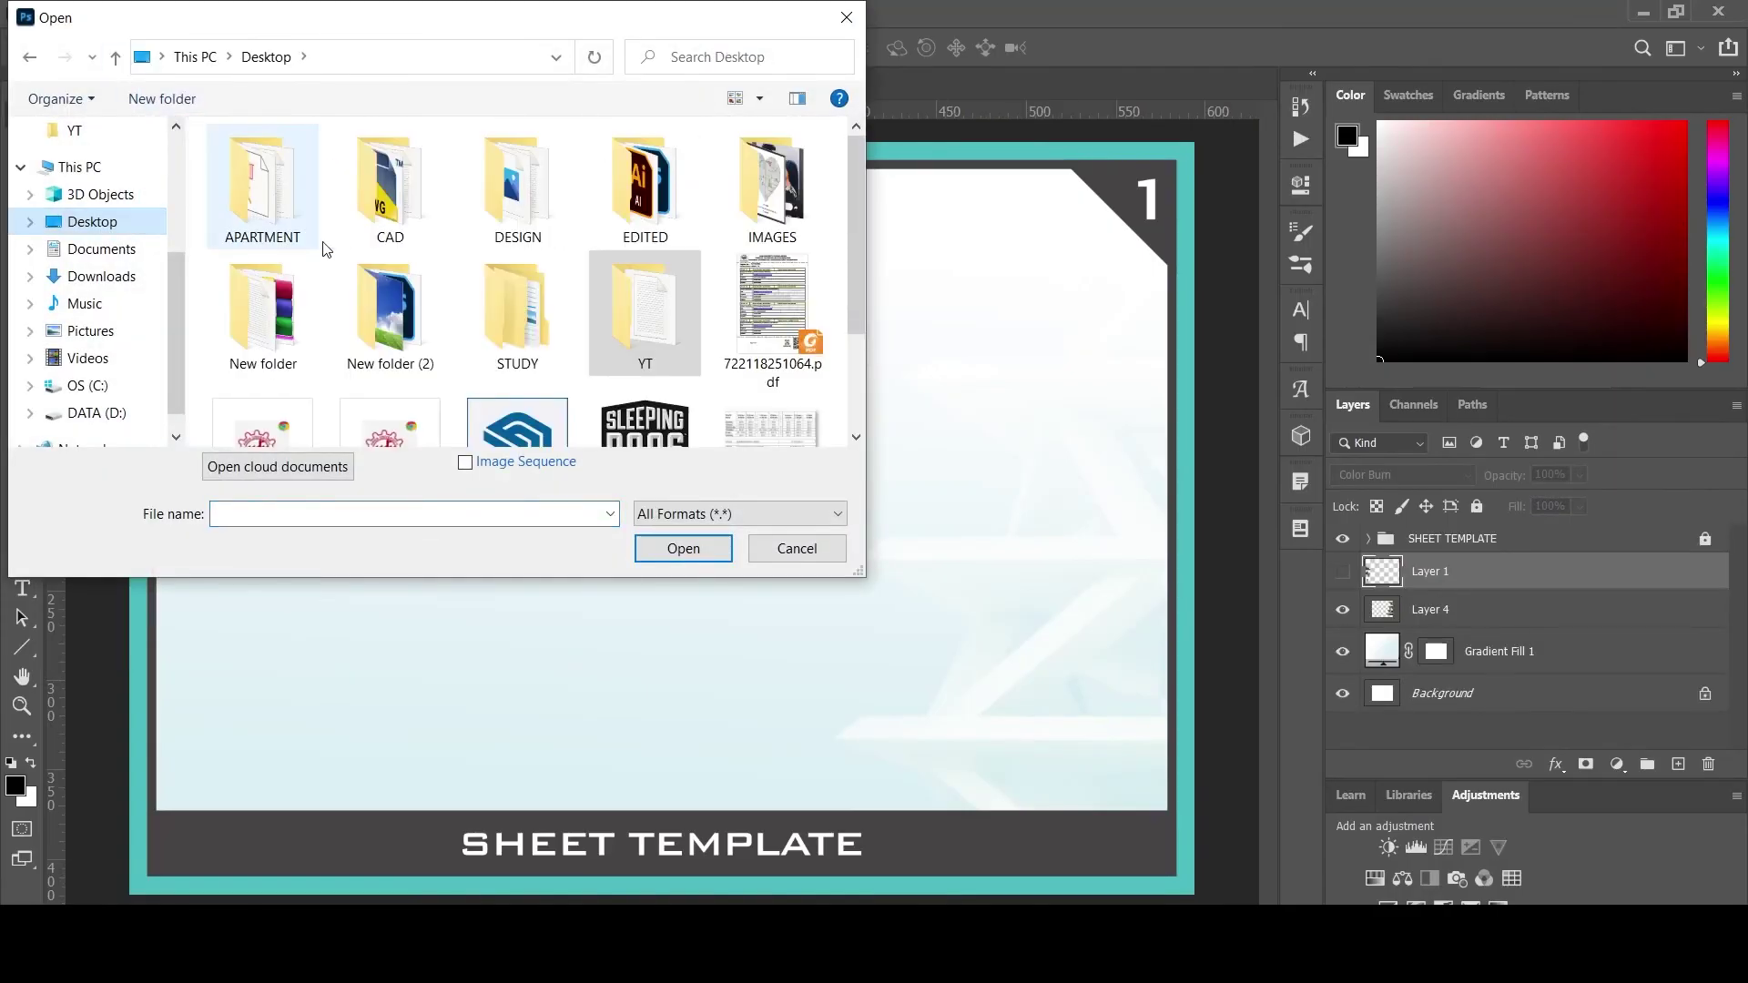
{"action": "double_click", "coordinate": [389, 309]}
{"action": "double_click", "coordinate": [794, 209]}
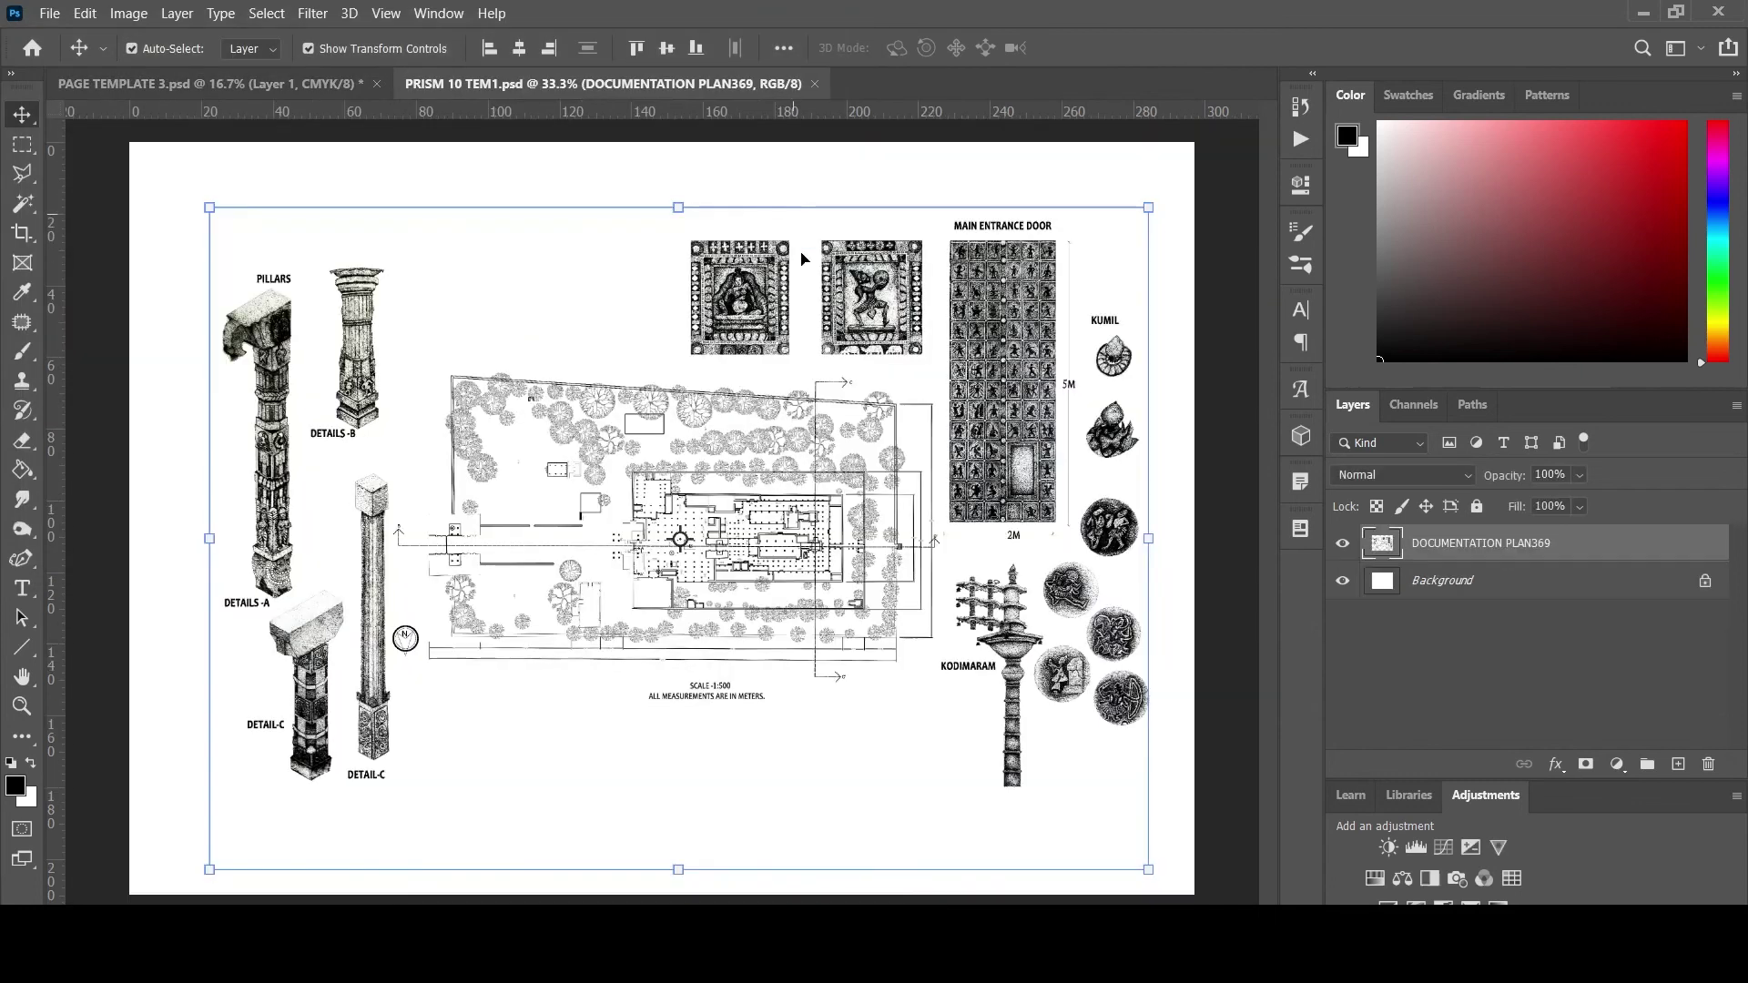
{"action": "left_click", "coordinate": [1343, 581]}
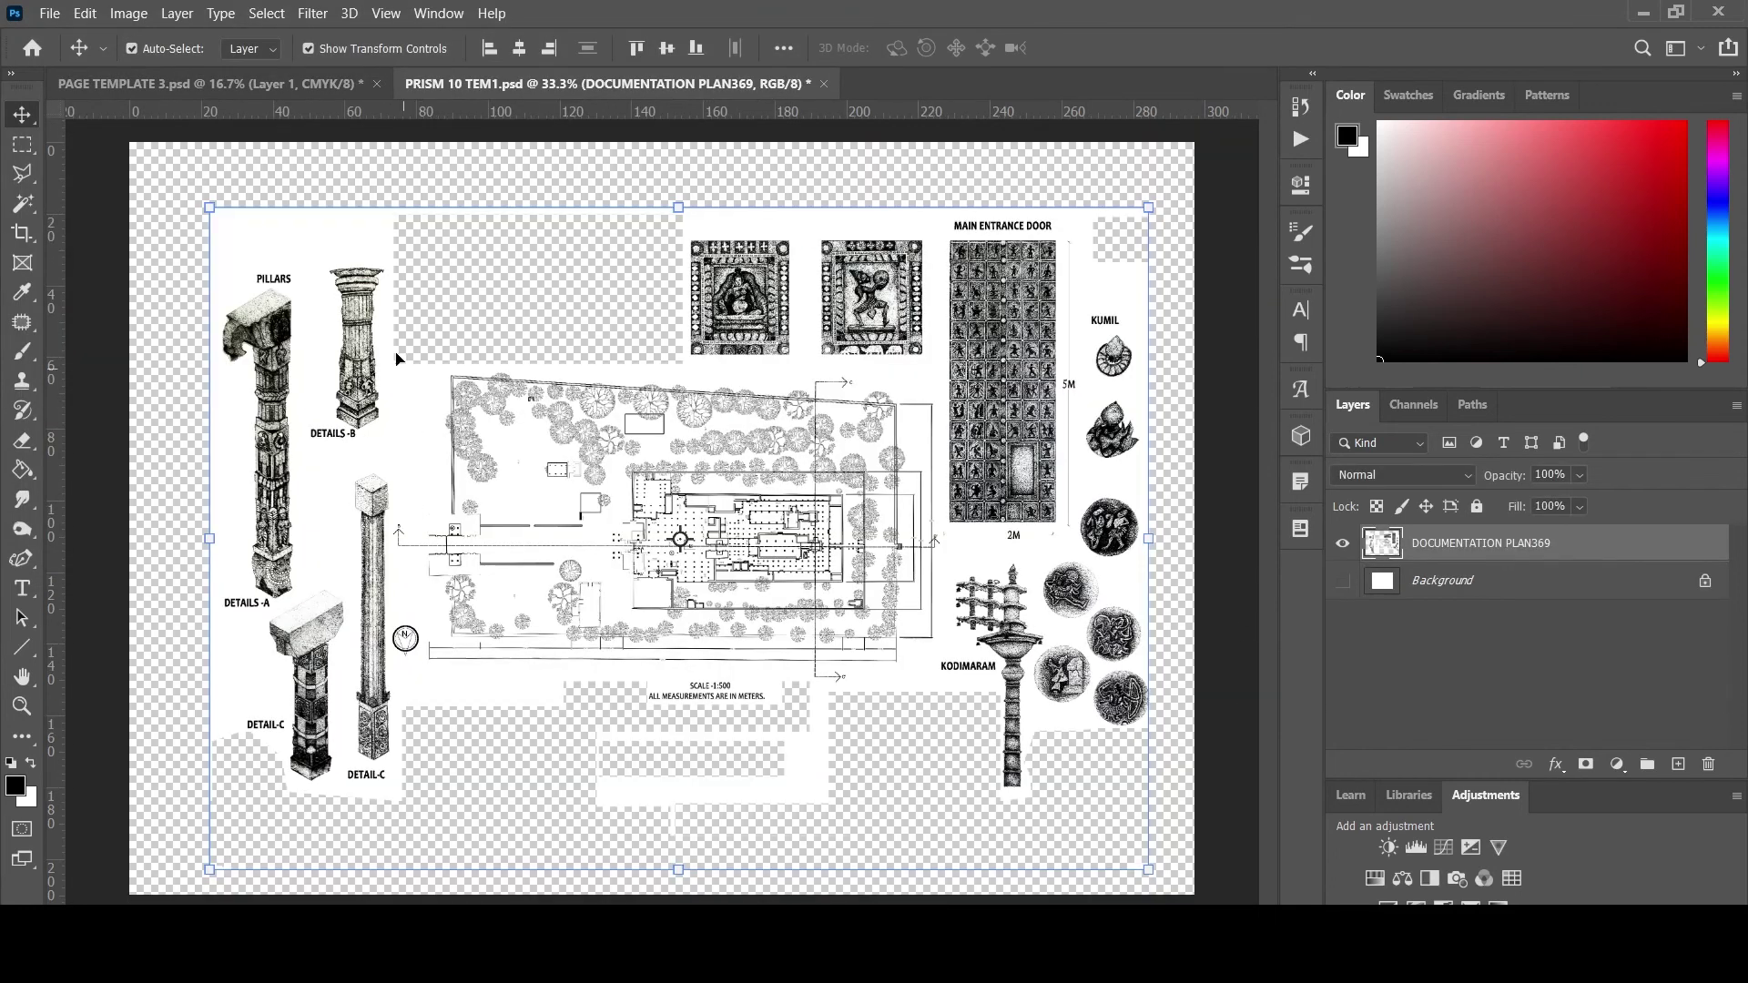
{"action": "left_click", "coordinate": [1173, 434]}
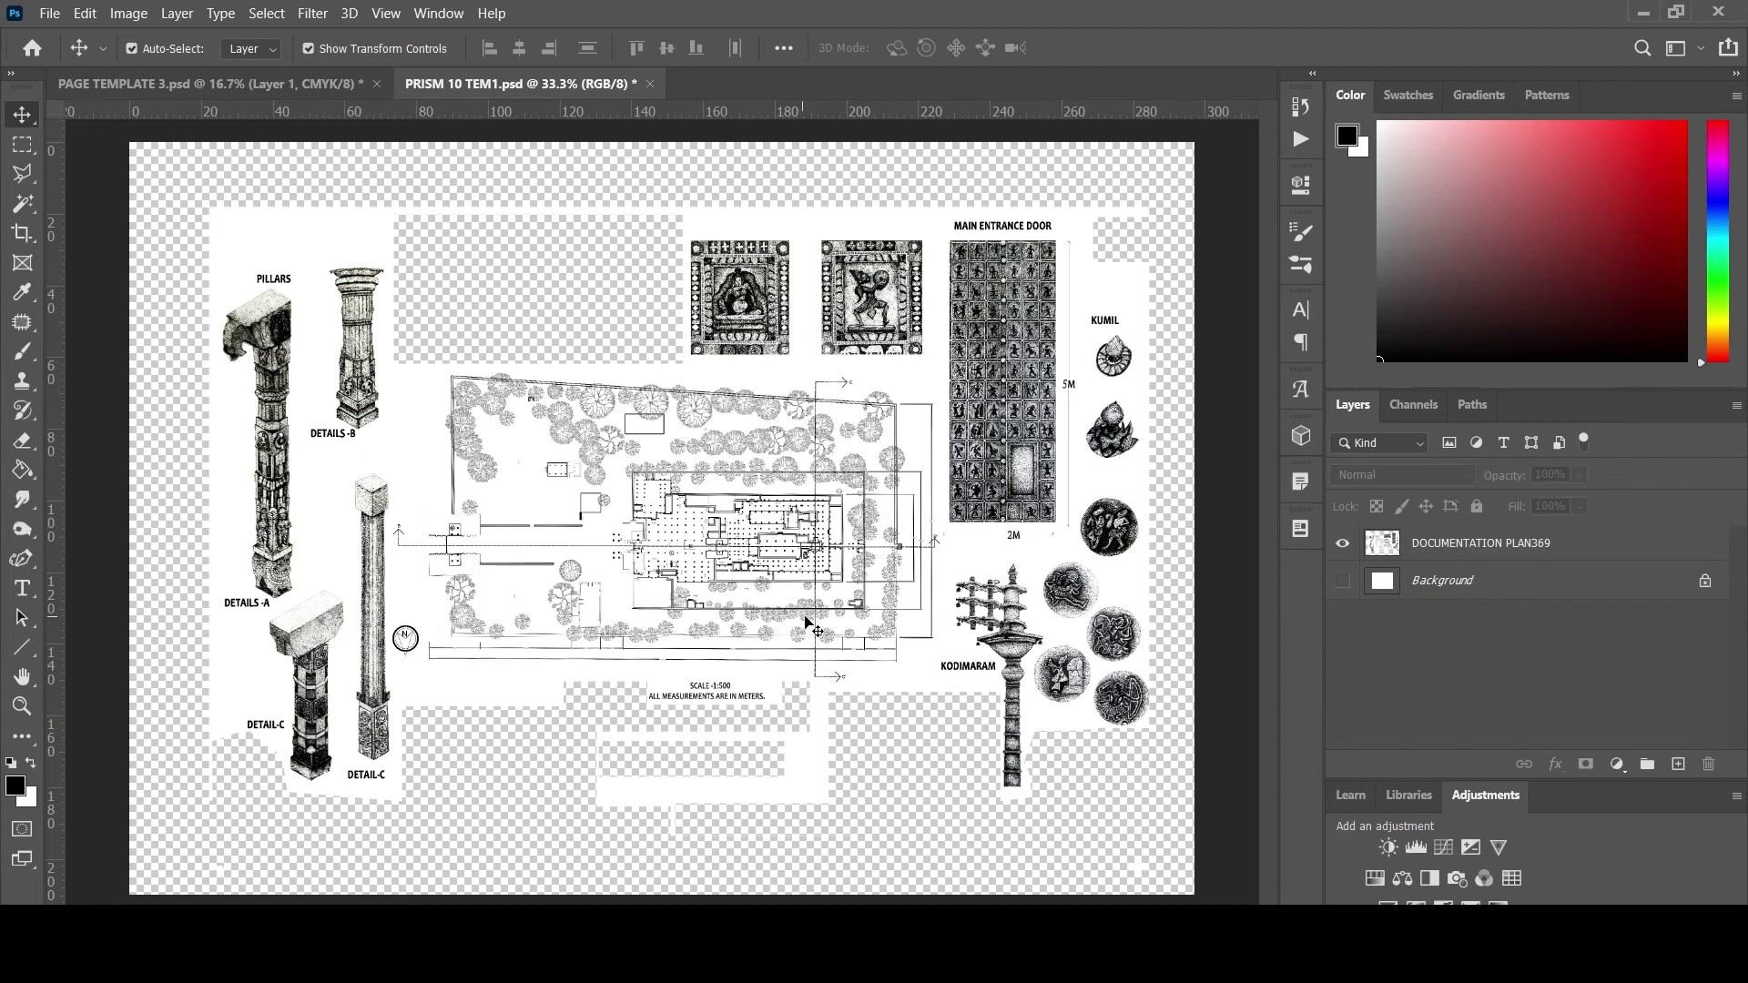
Step: Outline the central site plan, including its north arrow and scale text, with the Polygonal Lasso
{"action": "left_click", "coordinate": [18, 176]}
{"action": "left_click", "coordinate": [427, 344]}
{"action": "left_click", "coordinate": [397, 510]}
{"action": "left_click", "coordinate": [388, 533]}
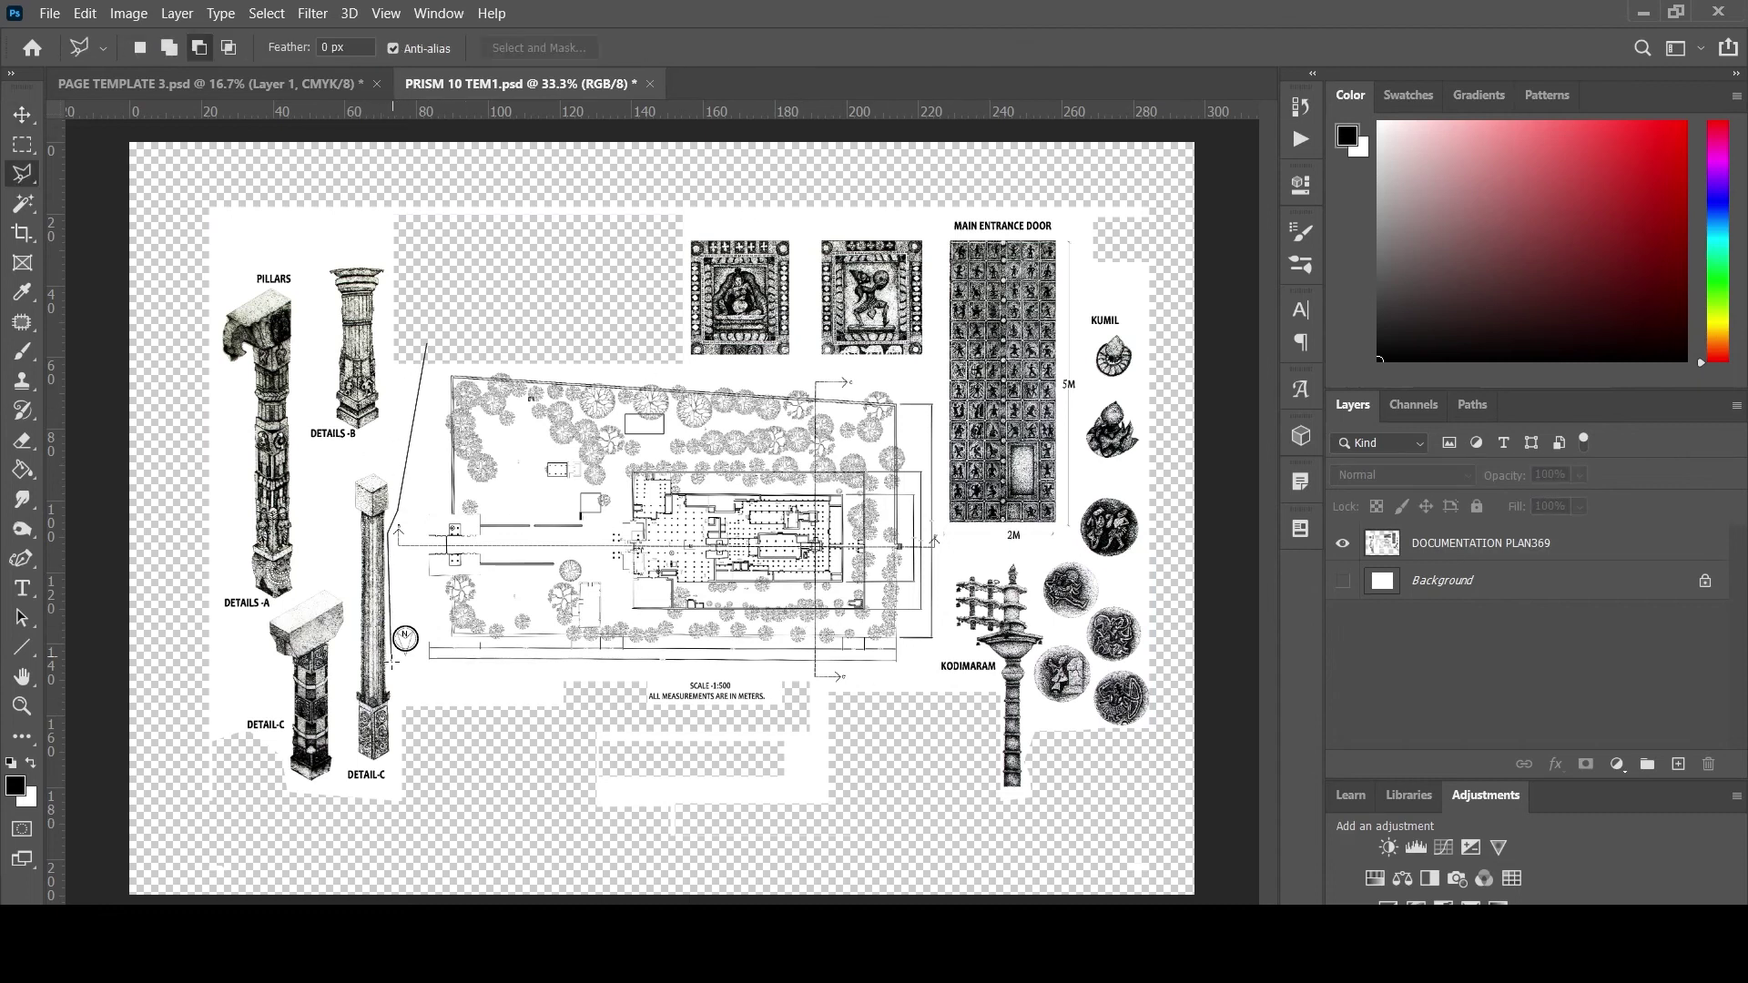
{"action": "left_click", "coordinate": [391, 665]}
{"action": "left_click", "coordinate": [478, 695]}
{"action": "left_click", "coordinate": [763, 719]}
{"action": "left_click", "coordinate": [926, 693]}
{"action": "left_click", "coordinate": [426, 344]}
Step: Copy the selected site plan onto the PAGE TEMPLATE 3 sheet and enlarge it across the left and middle area
{"action": "key", "text": "v"}
{"action": "mouse_move", "coordinate": [546, 456]}
{"action": "left_mouse_down"}
{"action": "mouse_move", "coordinate": [433, 413]}
{"action": "mouse_move", "coordinate": [310, 269]}
{"action": "left_mouse_up"}
{"action": "mouse_move", "coordinate": [511, 397]}
{"action": "left_mouse_down"}
{"action": "mouse_move", "coordinate": [781, 631]}
{"action": "mouse_move", "coordinate": [1047, 755]}
{"action": "mouse_move", "coordinate": [910, 754]}
{"action": "left_mouse_up"}
{"action": "key", "text": "Return"}
{"action": "left_click_drag", "start_coordinate": [725, 484], "coordinate": [733, 535]}
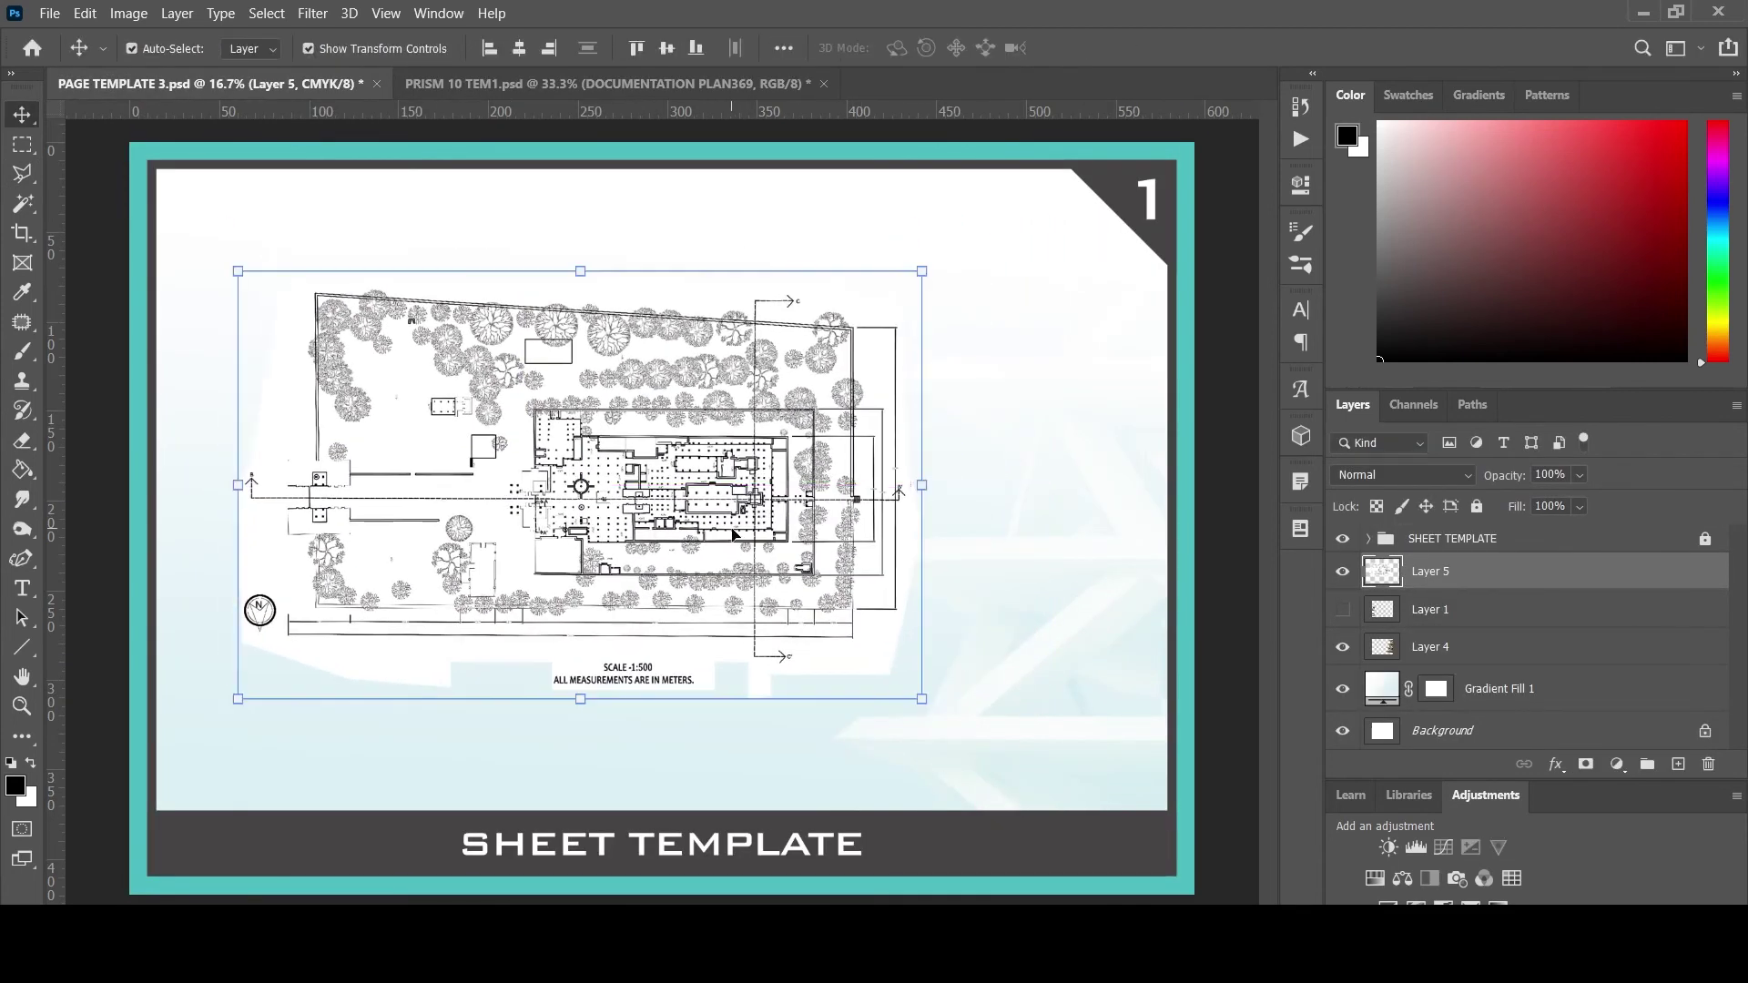
Step: Set the site plan layer's blend mode to Multiply and shift the plan slightly left and down
{"action": "left_click", "coordinate": [1469, 484]}
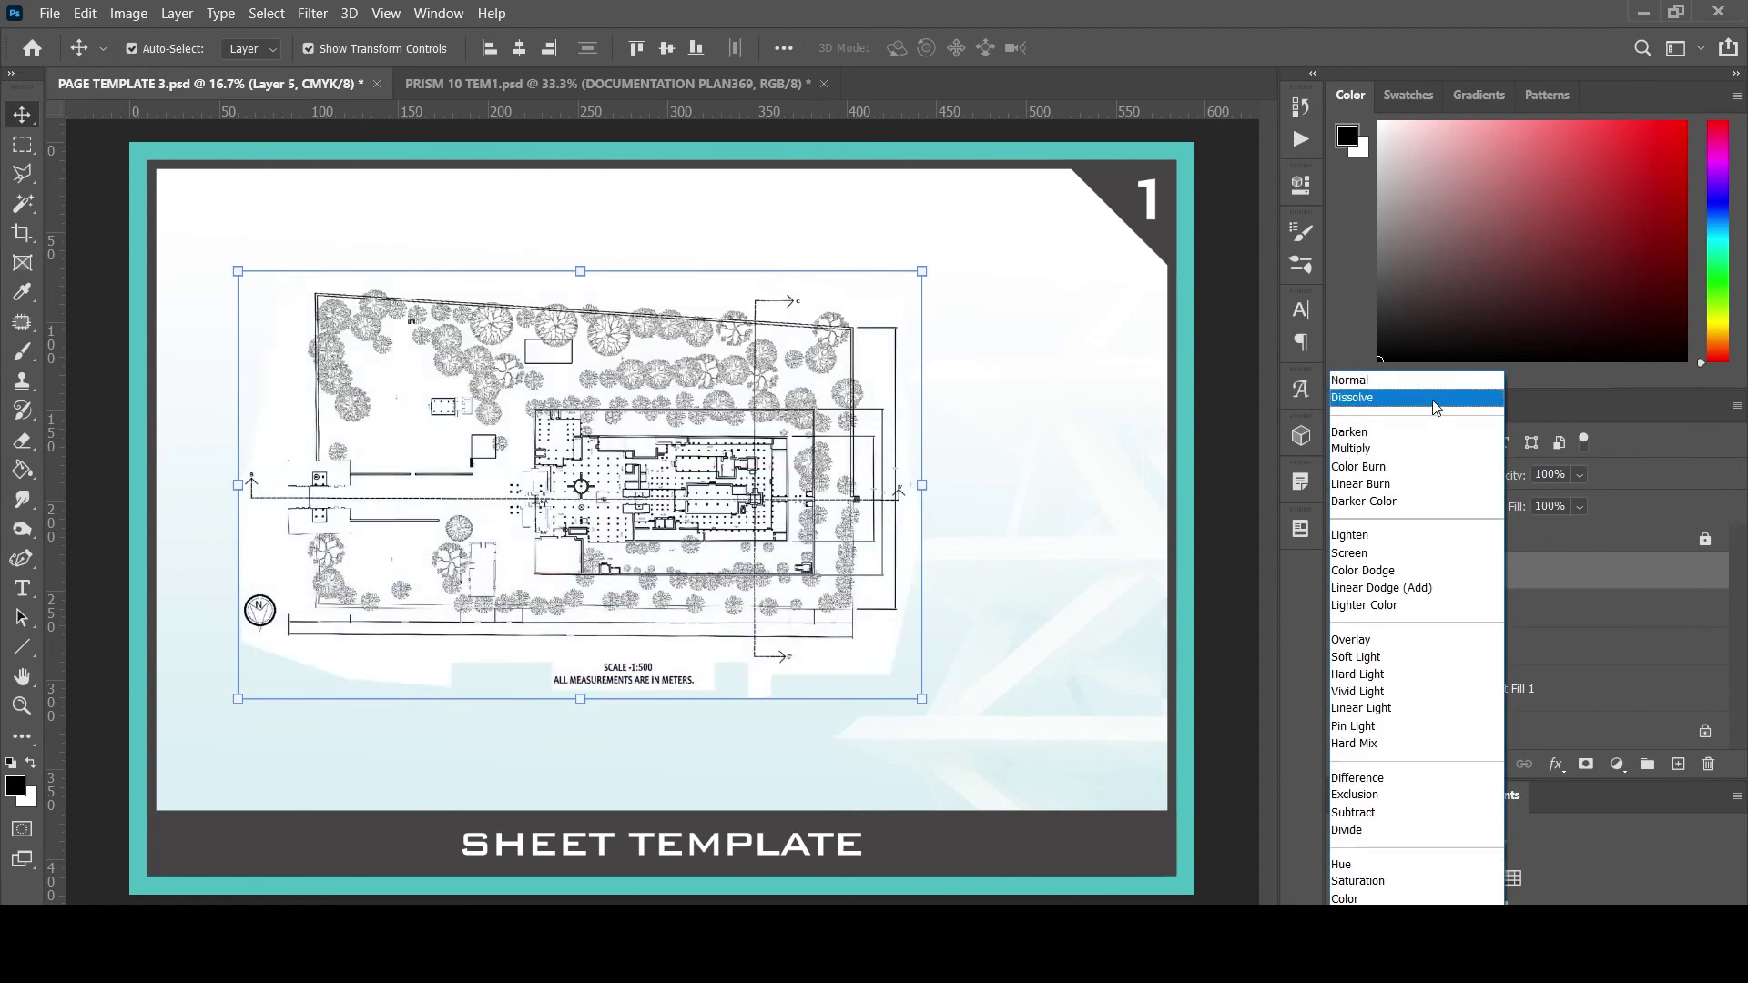
{"action": "left_click", "coordinate": [1415, 452]}
{"action": "left_click", "coordinate": [1037, 506]}
{"action": "left_click", "coordinate": [635, 508]}
Step: Outline the DETAILS-A pillar with its PILLARS heading in PRISM 10 TEM1.psd using the Polygonal Lasso
{"action": "left_click", "coordinate": [220, 622]}
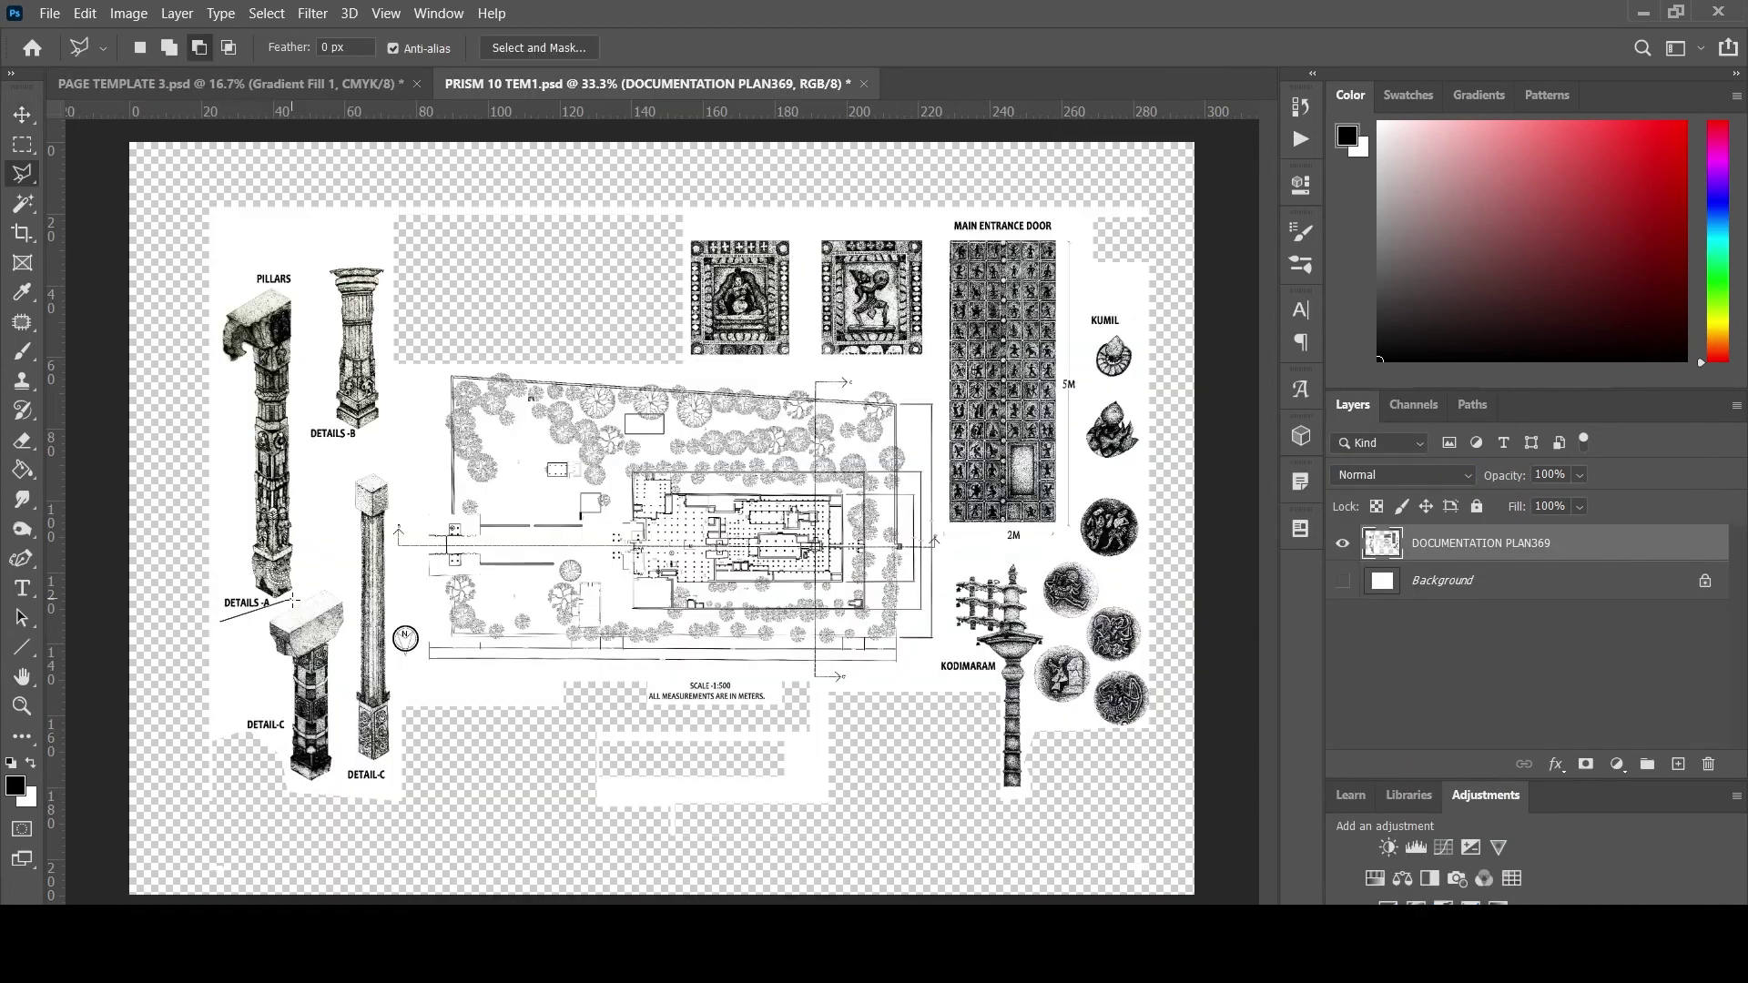
{"action": "left_click", "coordinate": [307, 562]}
{"action": "left_click", "coordinate": [304, 256]}
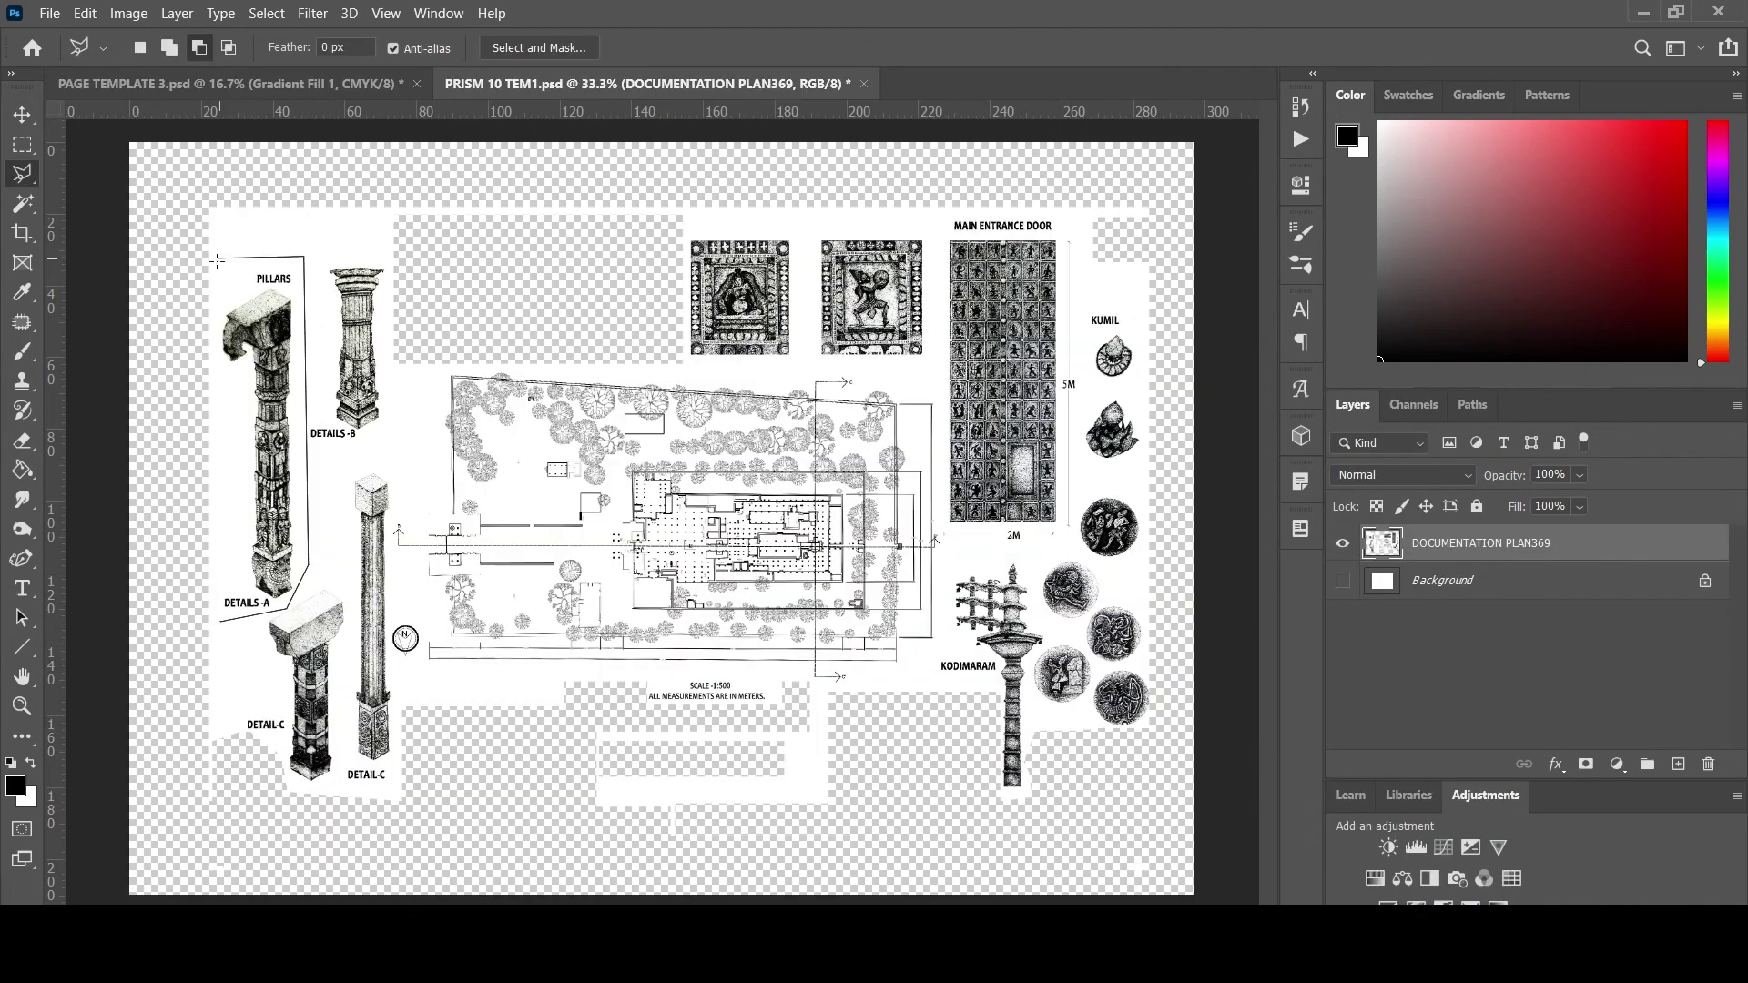
{"action": "left_click", "coordinate": [217, 259]}
{"action": "double_click", "coordinate": [187, 423]}
Step: Copy the pillar to the right side of PAGE TEMPLATE 3, enlarge it, and place the building layer beneath it
{"action": "left_click", "coordinate": [22, 114]}
{"action": "mouse_move", "coordinate": [246, 440]}
{"action": "left_mouse_down"}
{"action": "mouse_move", "coordinate": [988, 472]}
{"action": "mouse_move", "coordinate": [992, 423]}
{"action": "mouse_move", "coordinate": [1135, 742]}
{"action": "left_mouse_up"}
{"action": "key", "text": "Return"}
{"action": "left_click_drag", "start_coordinate": [1484, 645], "coordinate": [1487, 696]}
{"action": "left_click_drag", "start_coordinate": [1033, 518], "coordinate": [1033, 490]}
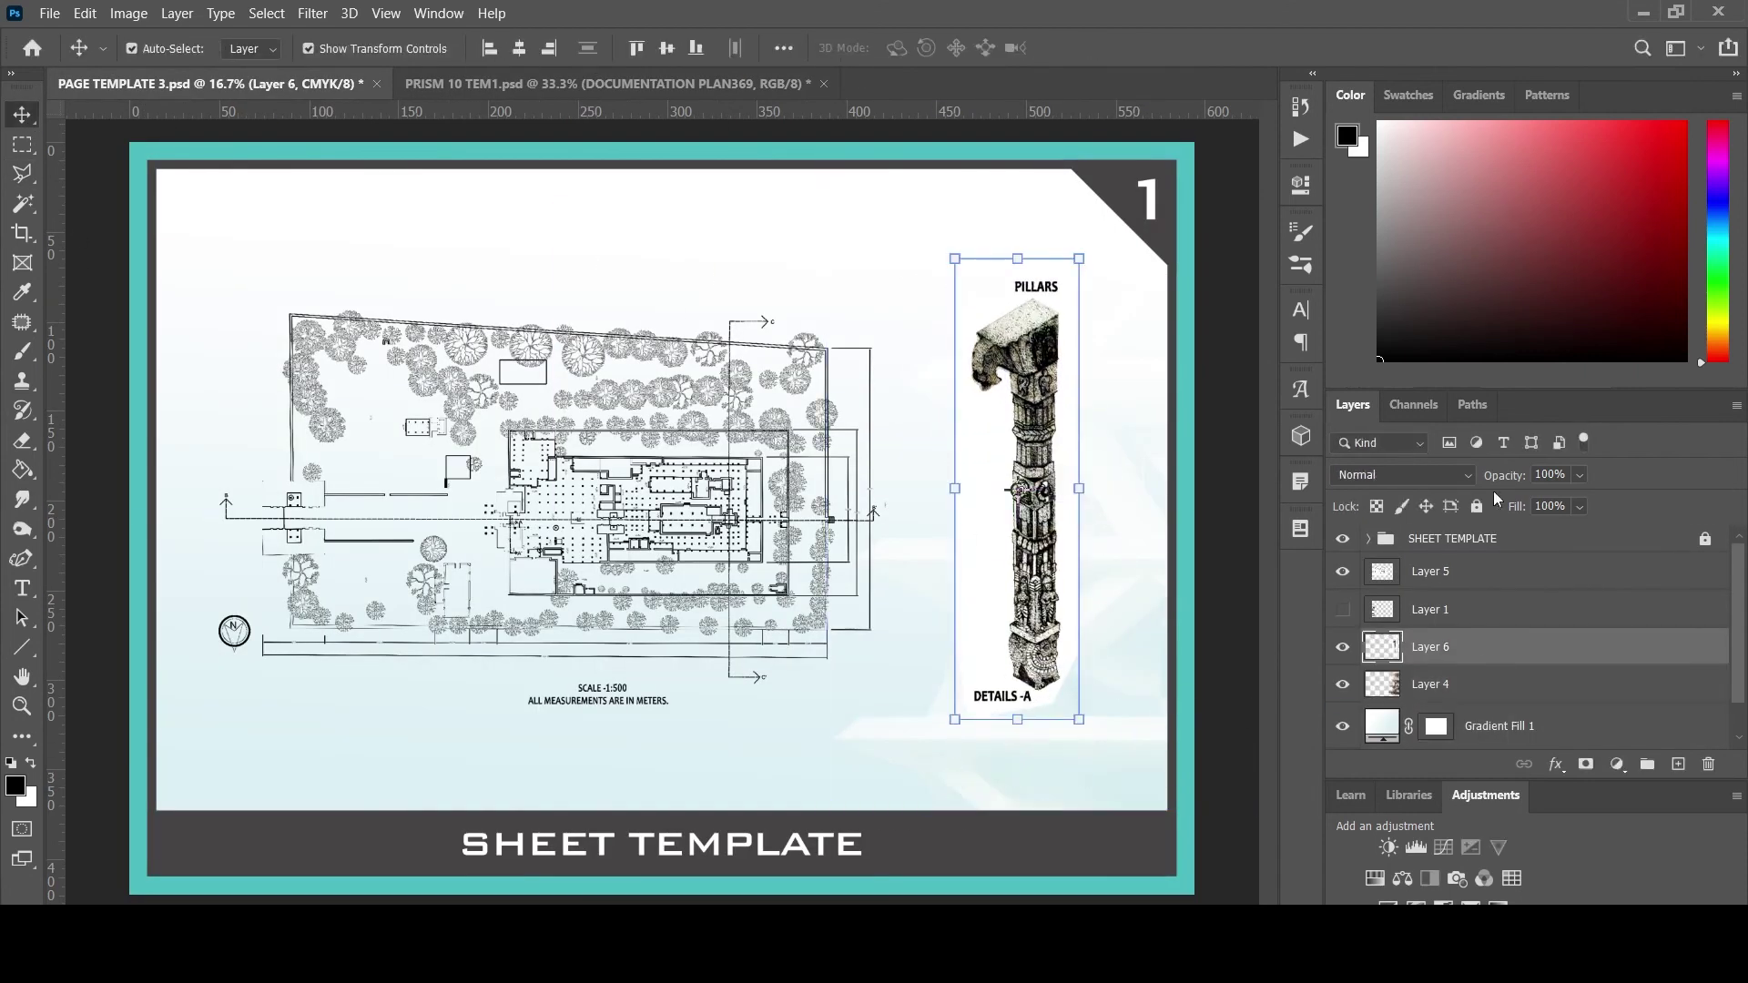
Step: Set the pillar layer's blend mode to Multiply and nudge the pillar slightly upward
{"action": "left_click", "coordinate": [1442, 474]}
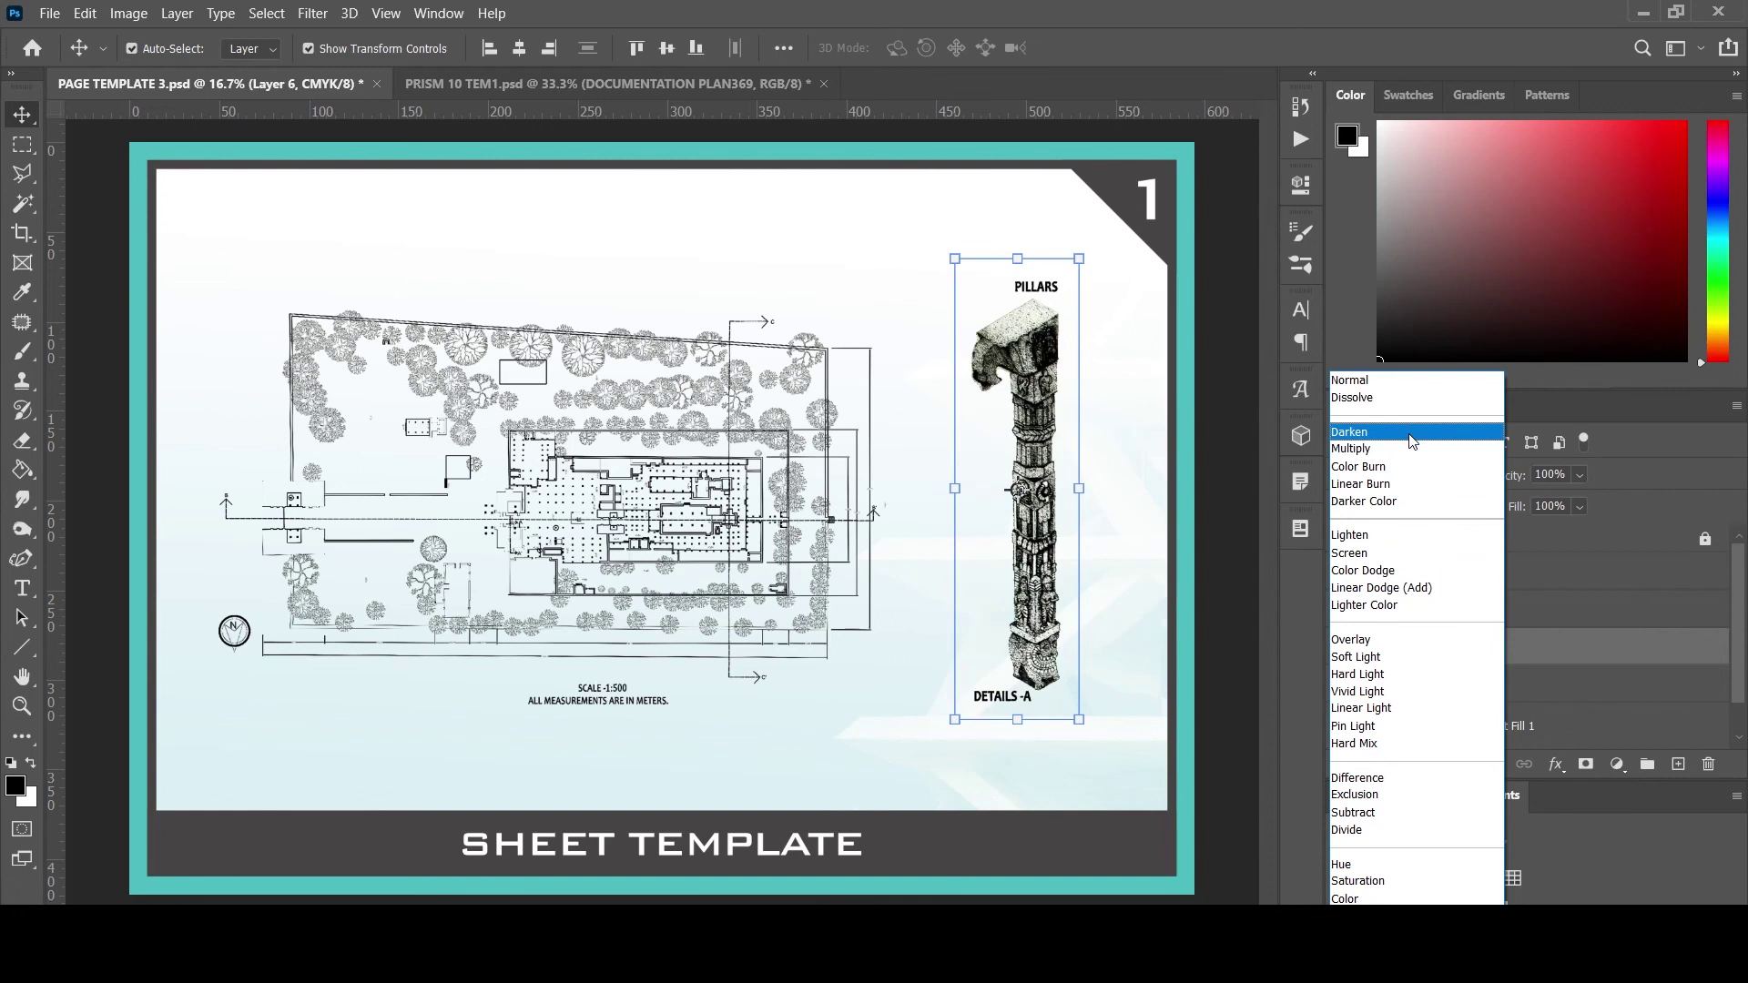
{"action": "left_click", "coordinate": [1407, 448]}
{"action": "left_click", "coordinate": [787, 712]}
{"action": "mouse_move", "coordinate": [1037, 520]}
{"action": "left_mouse_down"}
{"action": "mouse_move", "coordinate": [1017, 500]}
{"action": "mouse_move", "coordinate": [1038, 517]}
{"action": "left_mouse_up"}
{"action": "left_click", "coordinate": [779, 767]}
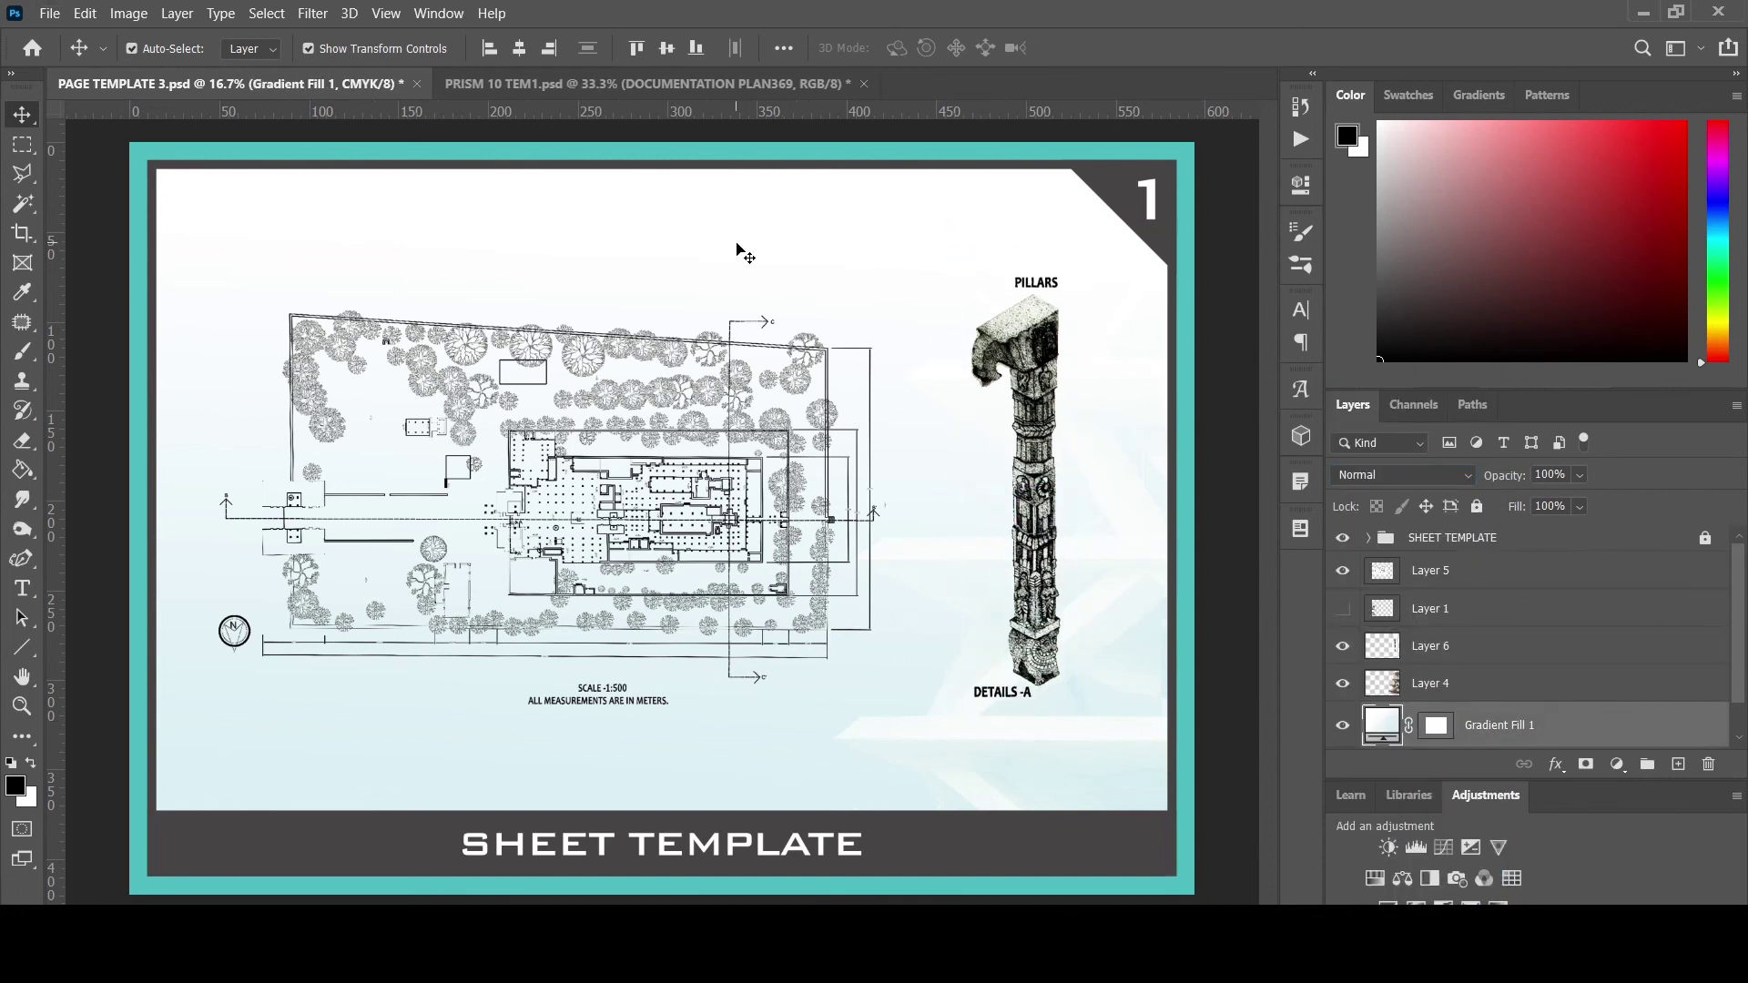
Step: Move the pillar to the sheet's left edge, the site plan slightly up, and the faded building slightly left
{"action": "left_click_drag", "start_coordinate": [1038, 352], "coordinate": [214, 316]}
{"action": "left_click_drag", "start_coordinate": [453, 408], "coordinate": [468, 353]}
{"action": "left_click_drag", "start_coordinate": [864, 724], "coordinate": [1019, 729]}
Step: Group Layer 1, Layer 4 and Gradient Fill 1 and name the group BG
{"action": "left_click", "coordinate": [1482, 732]}
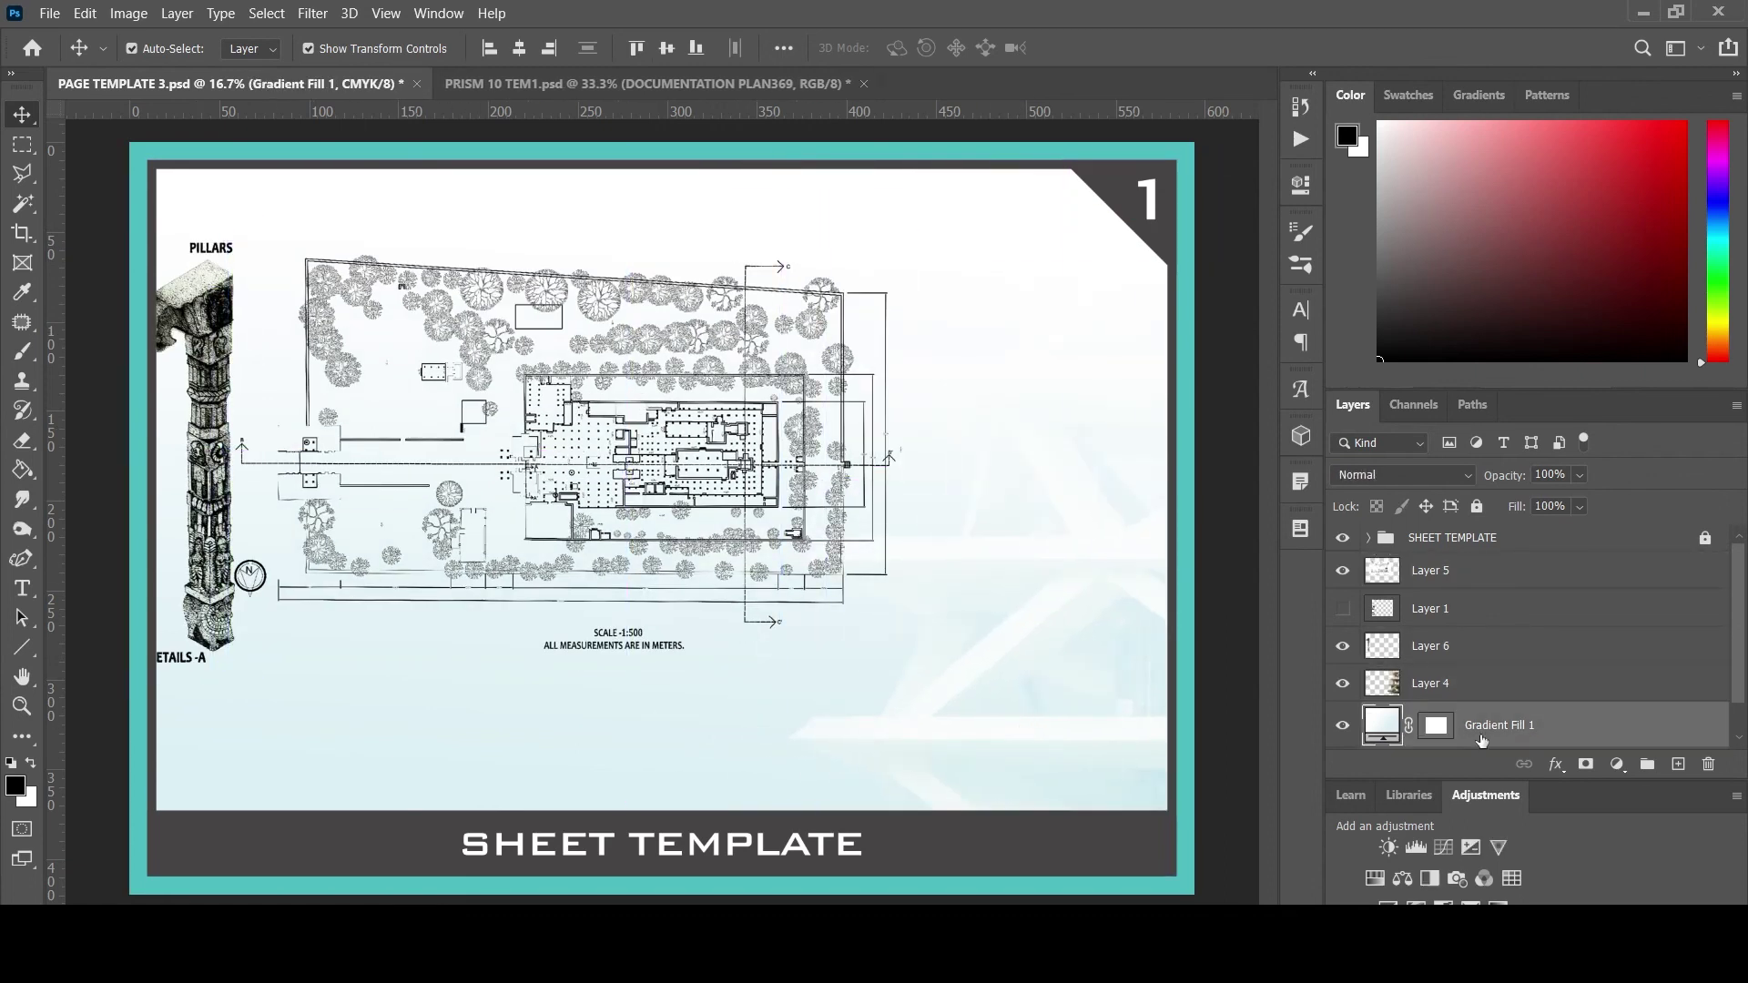
{"action": "left_click", "coordinate": [1471, 696]}
{"action": "left_click", "coordinate": [1529, 714], "text": "ctrl"}
{"action": "left_click", "coordinate": [1482, 617], "text": "ctrl"}
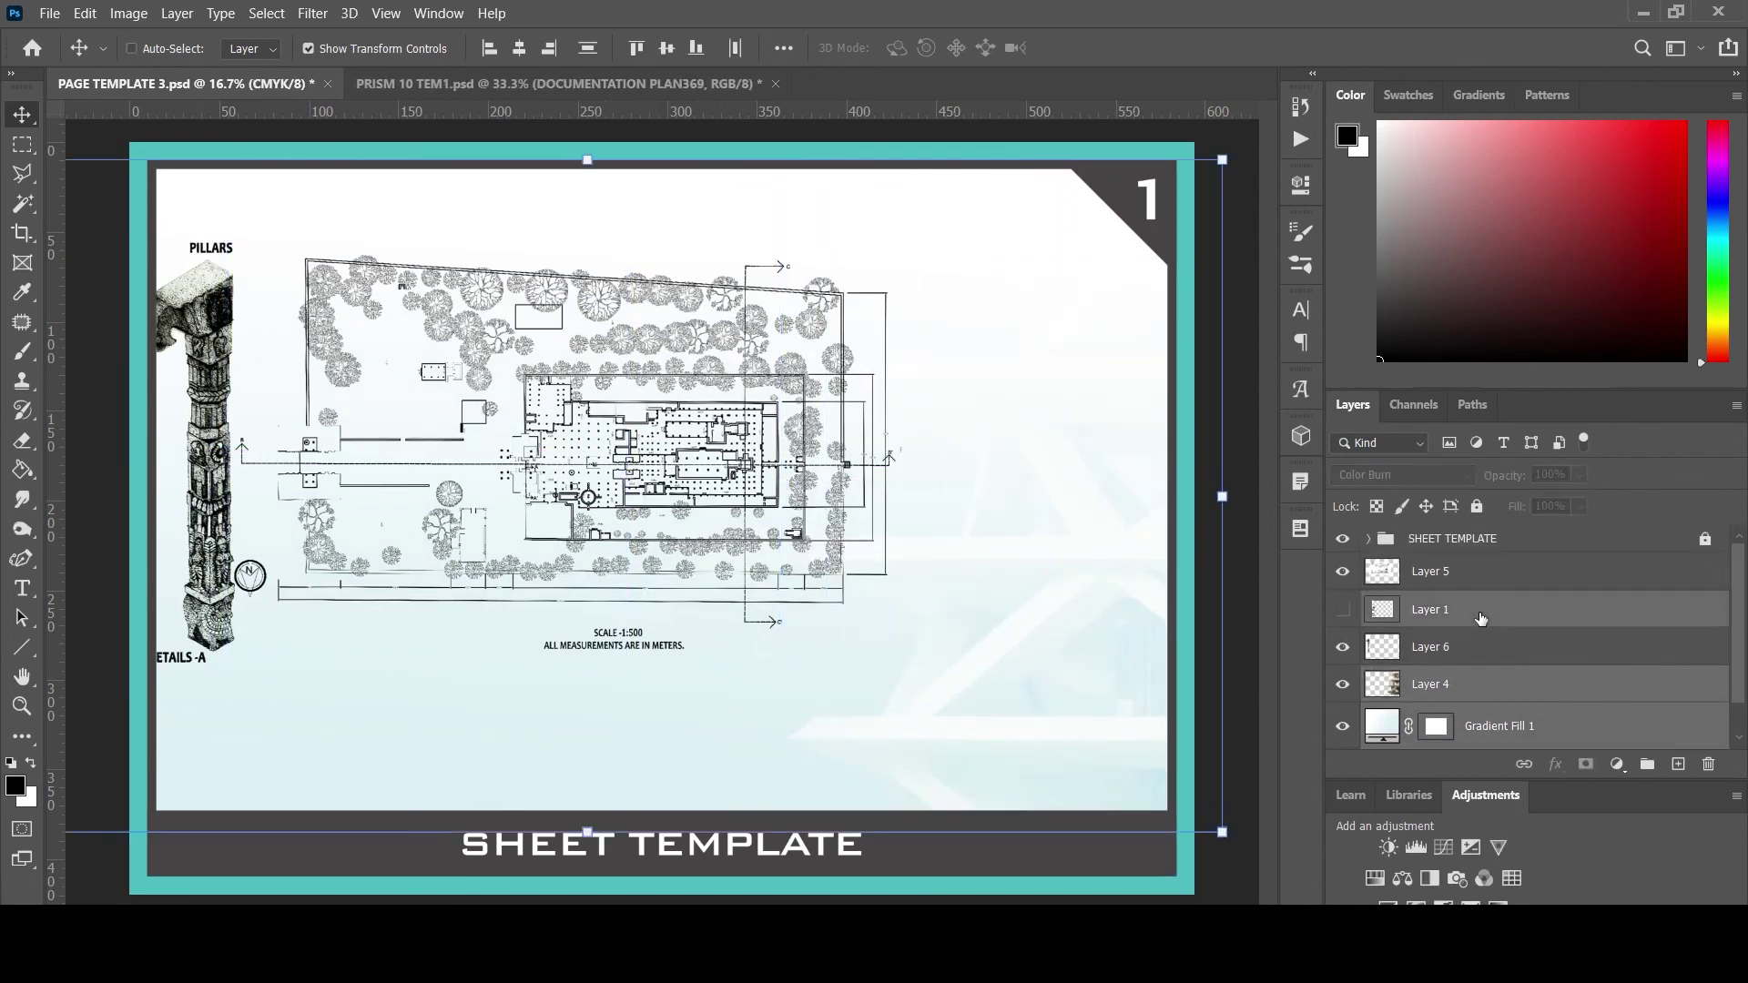
{"action": "left_click", "coordinate": [1645, 763]}
{"action": "double_click", "coordinate": [1428, 605]}
{"action": "type", "text": "BG"}
{"action": "key", "text": "Return"}
Step: Lock the BG group and move the site plan about 50 mm right and 19 mm down
{"action": "left_click", "coordinate": [1475, 506]}
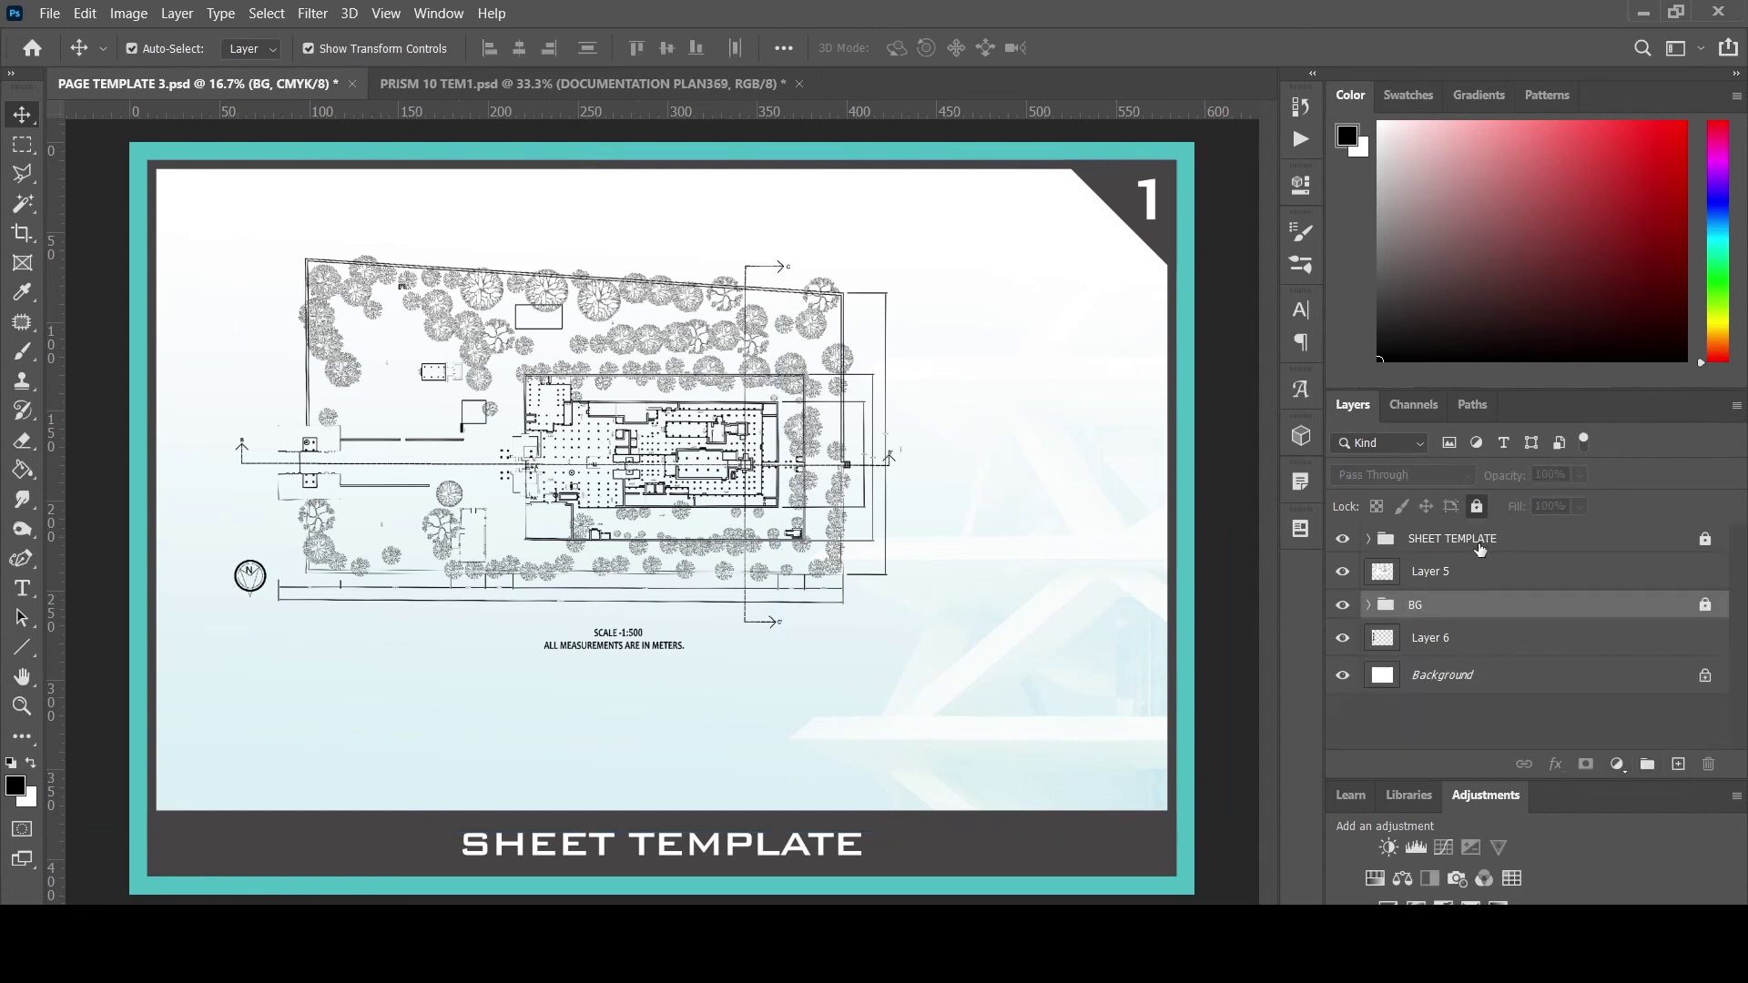
{"action": "left_click_drag", "start_coordinate": [1128, 449], "coordinate": [960, 710]}
{"action": "left_click", "coordinate": [597, 455]}
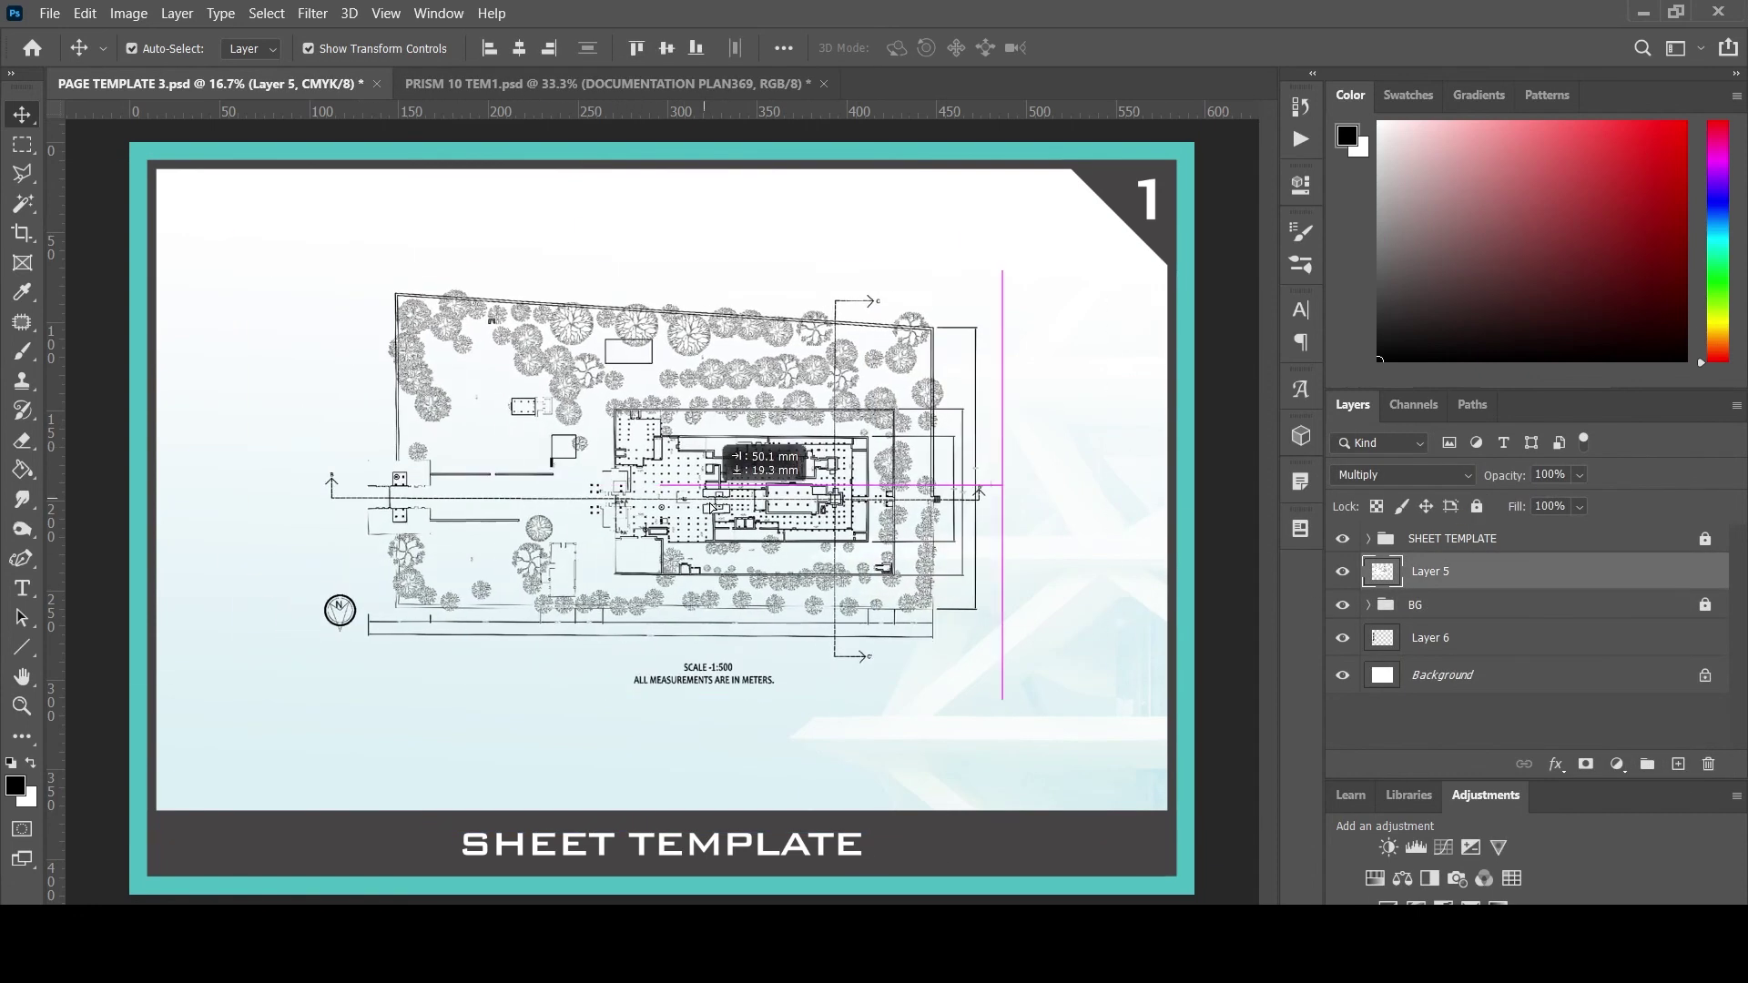